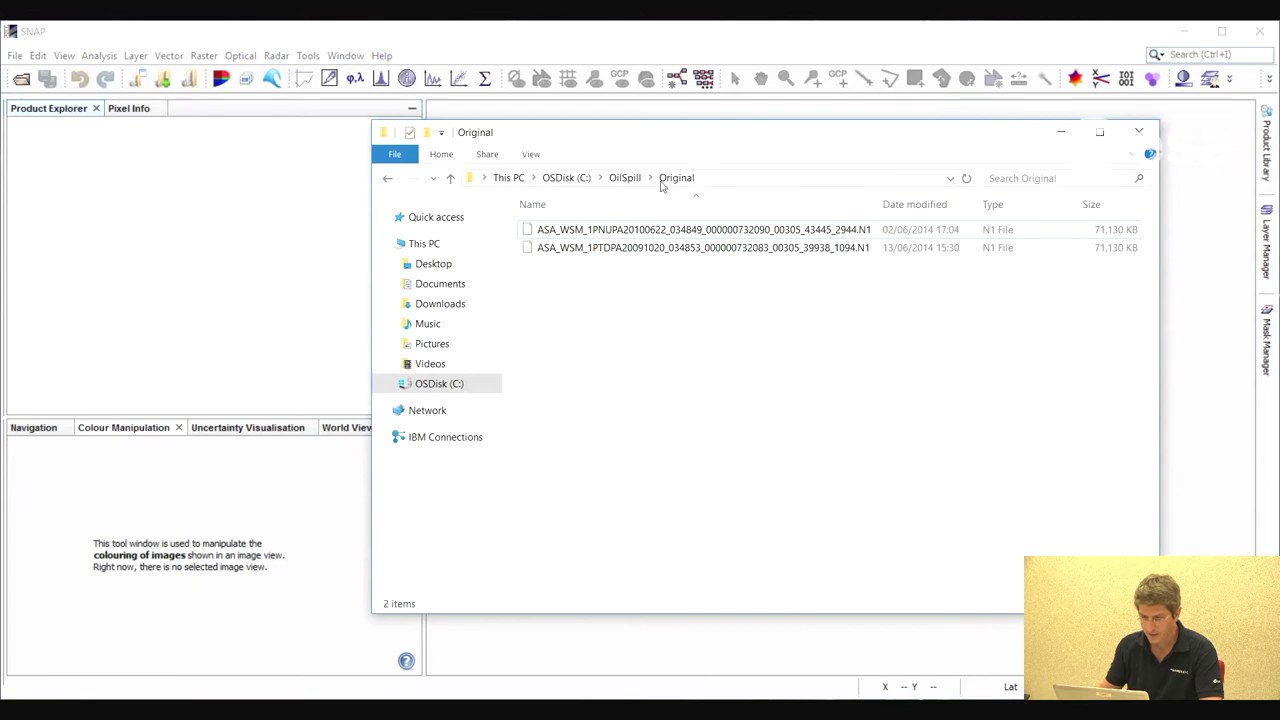
Load both ASA_WSM N1 files from the OilSpill Original folder into SNAP's product list and switch to SNAP
{"action": "left_click", "coordinate": [595, 230]}
{"action": "left_click", "coordinate": [608, 249], "text": "shift"}
{"action": "left_click_drag", "start_coordinate": [637, 245], "coordinate": [163, 189]}
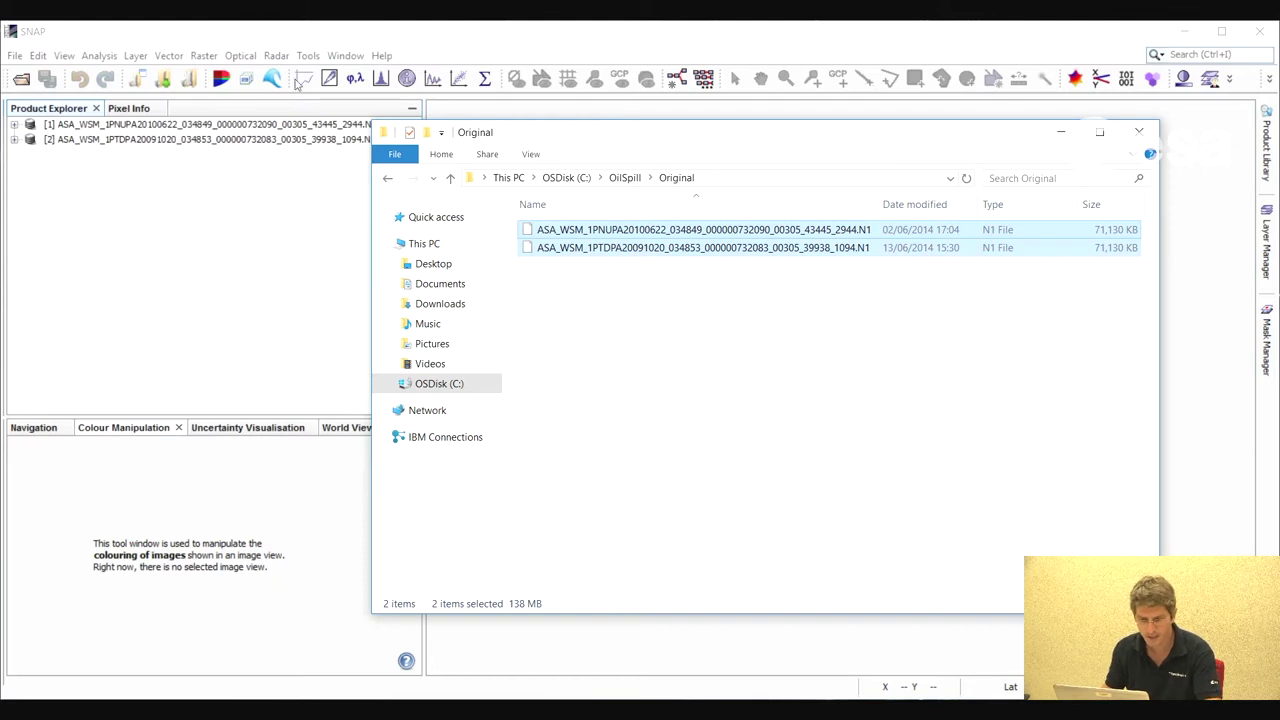
{"action": "left_click", "coordinate": [320, 29]}
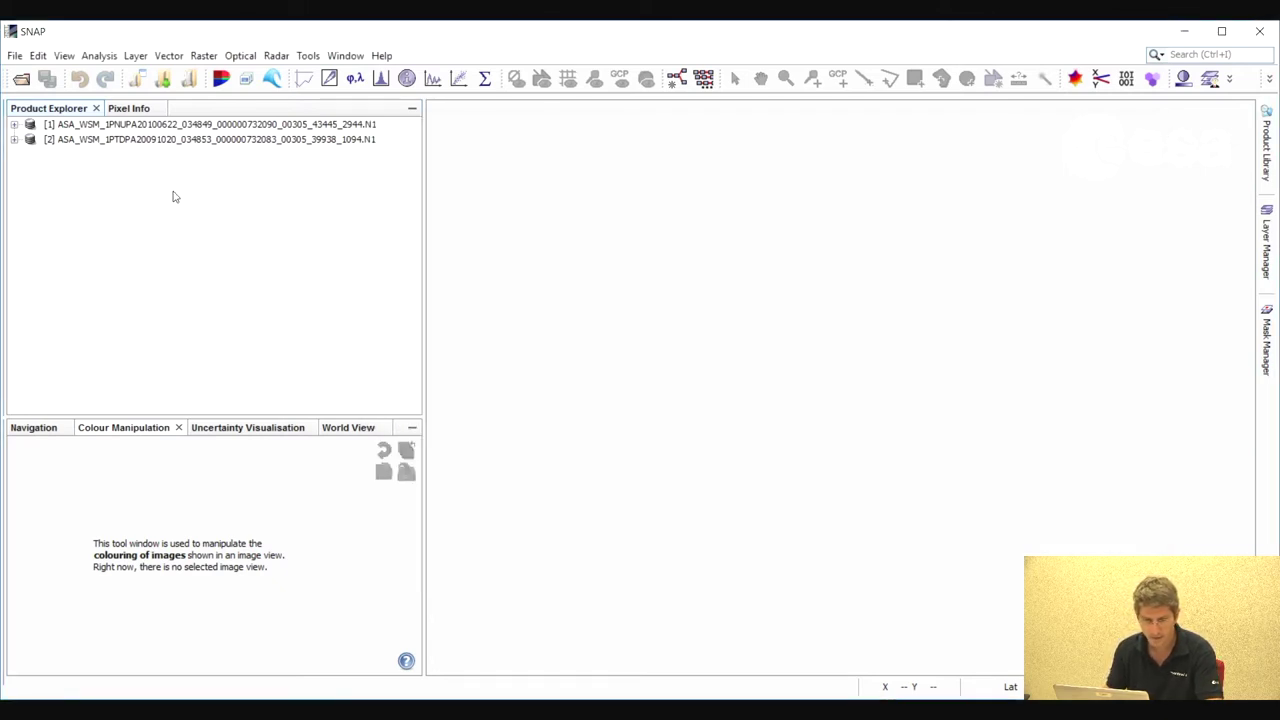
Examine the Abstracted_Metadata of the 2010-06-22 product, including its acquisition details, polarization and pixel spacing
{"action": "left_click", "coordinate": [14, 124]}
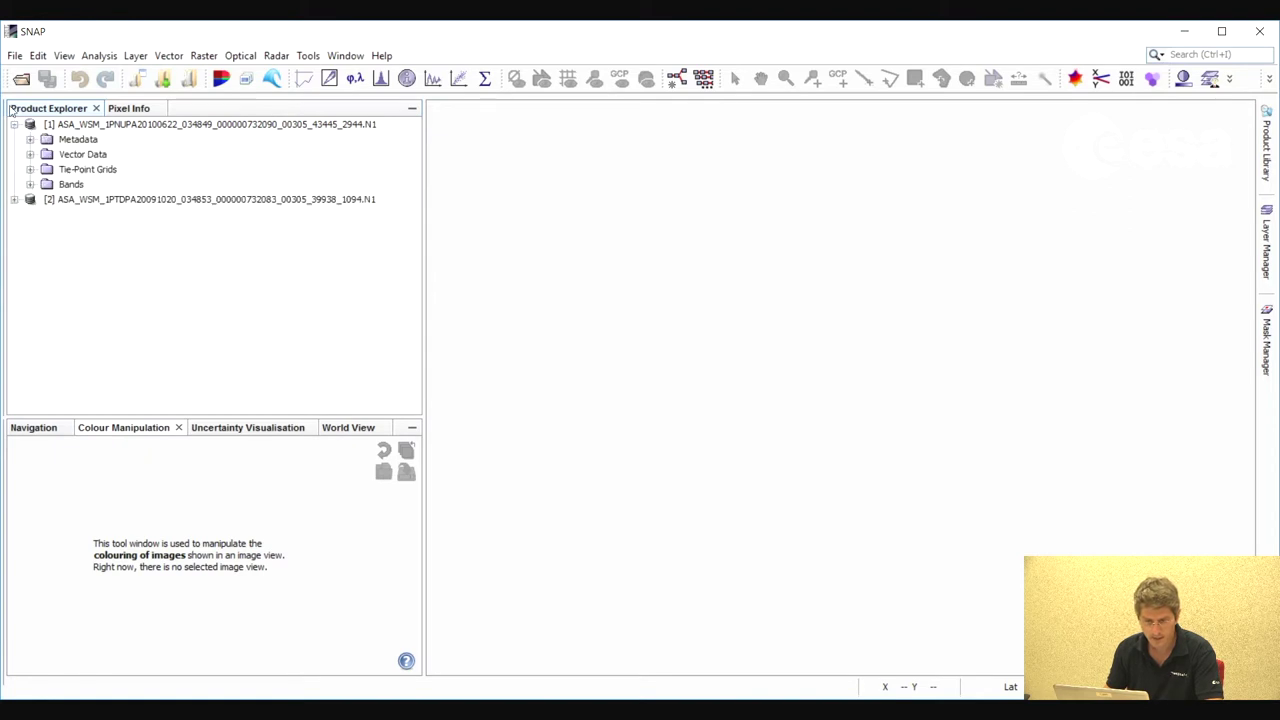
{"action": "left_click", "coordinate": [31, 140]}
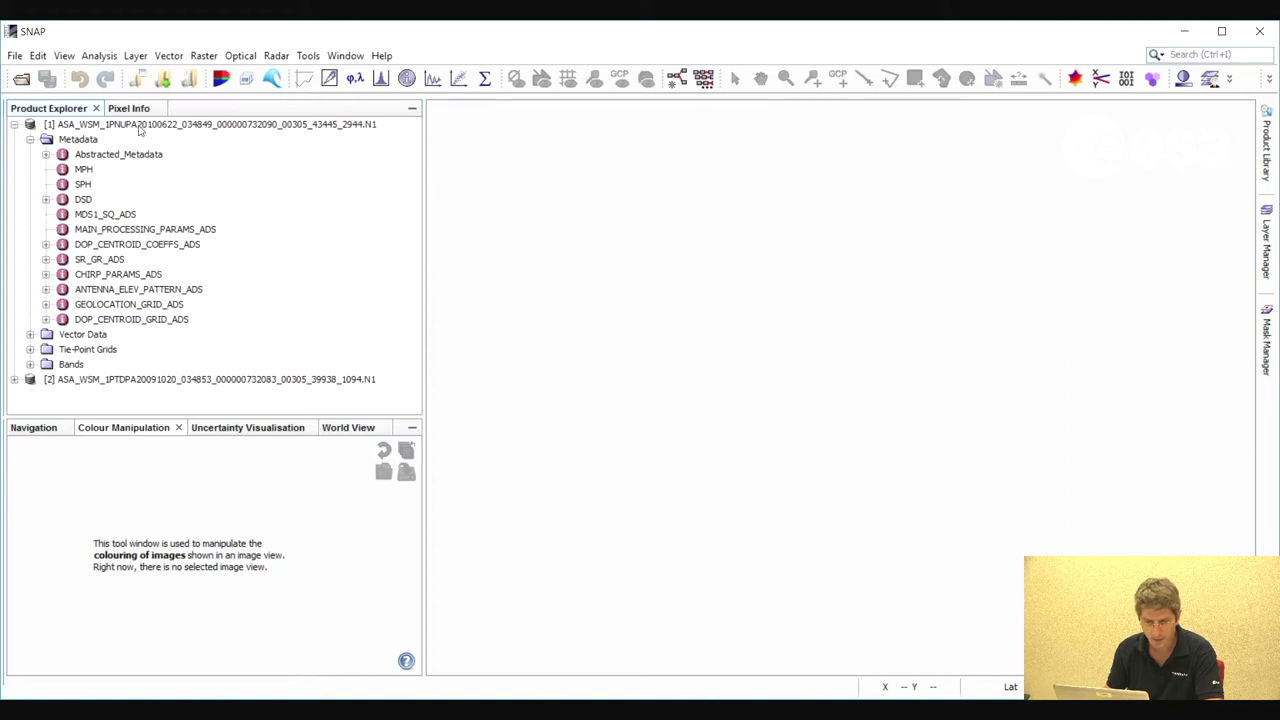
{"action": "double_click", "coordinate": [91, 156]}
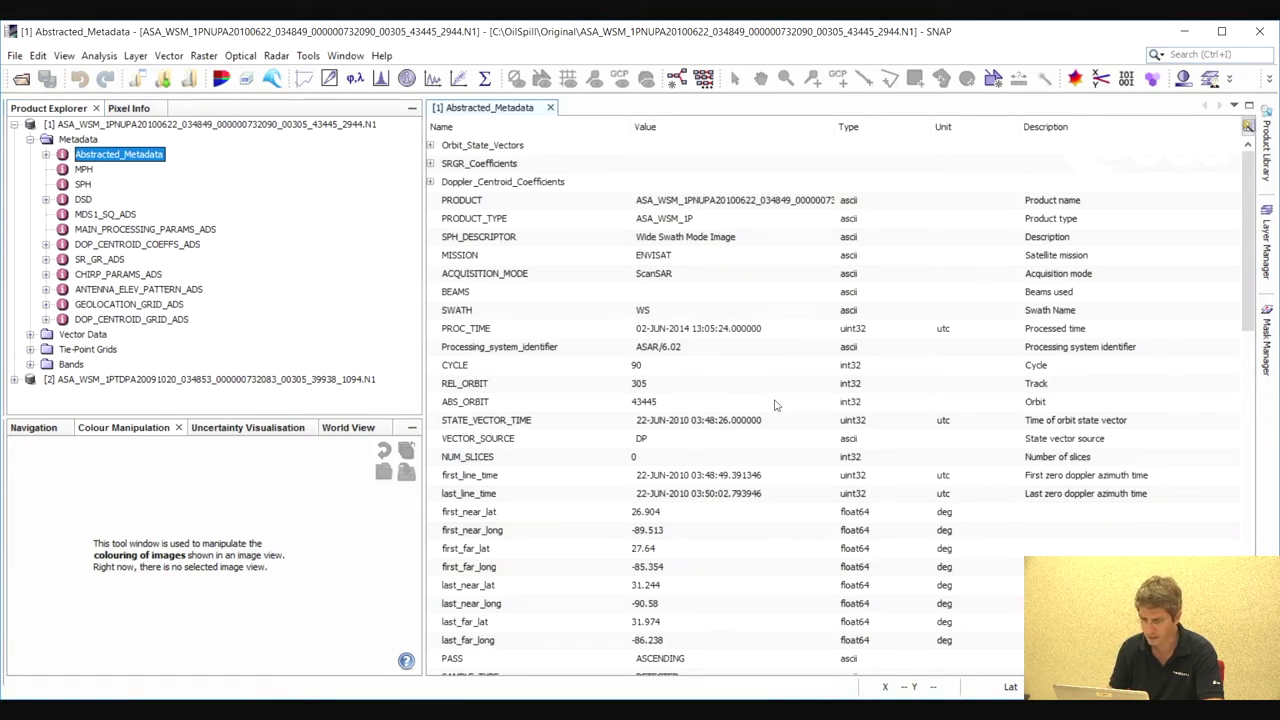
{"action": "scroll", "coordinate": [740, 437], "scroll_direction": "down", "scroll_amount": 4}
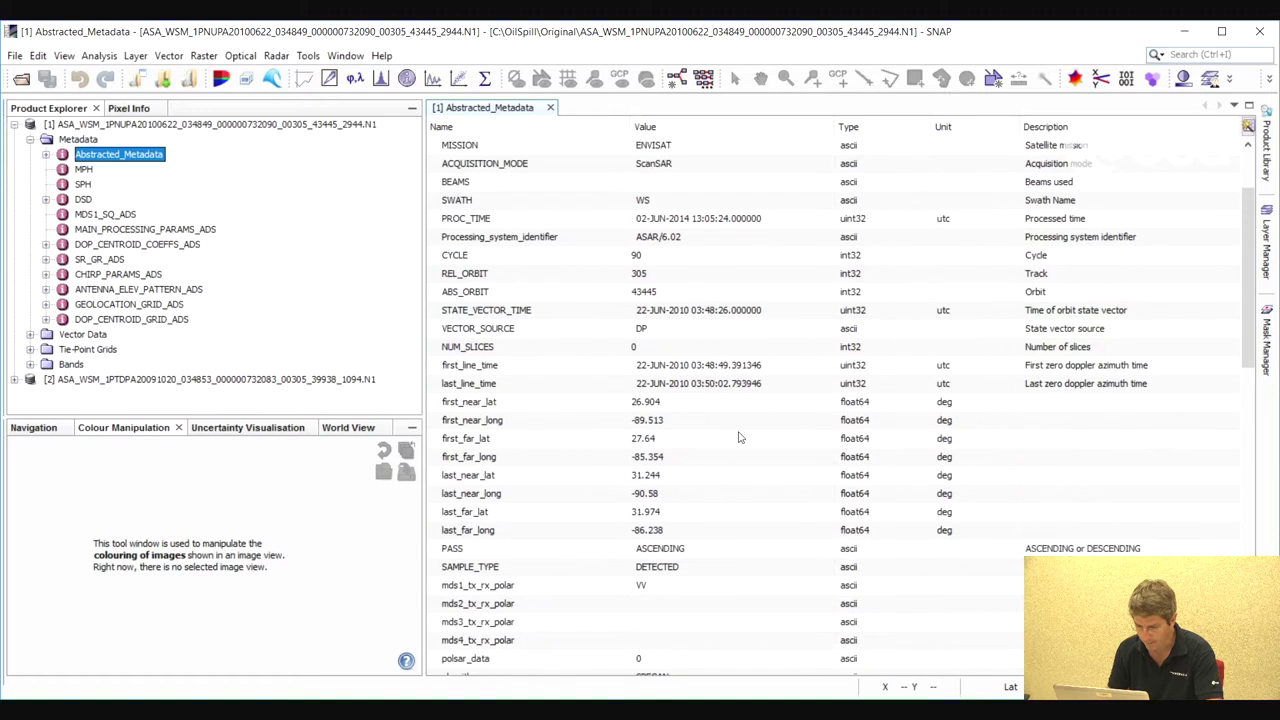
{"action": "scroll", "coordinate": [740, 437], "scroll_direction": "down", "scroll_amount": 1}
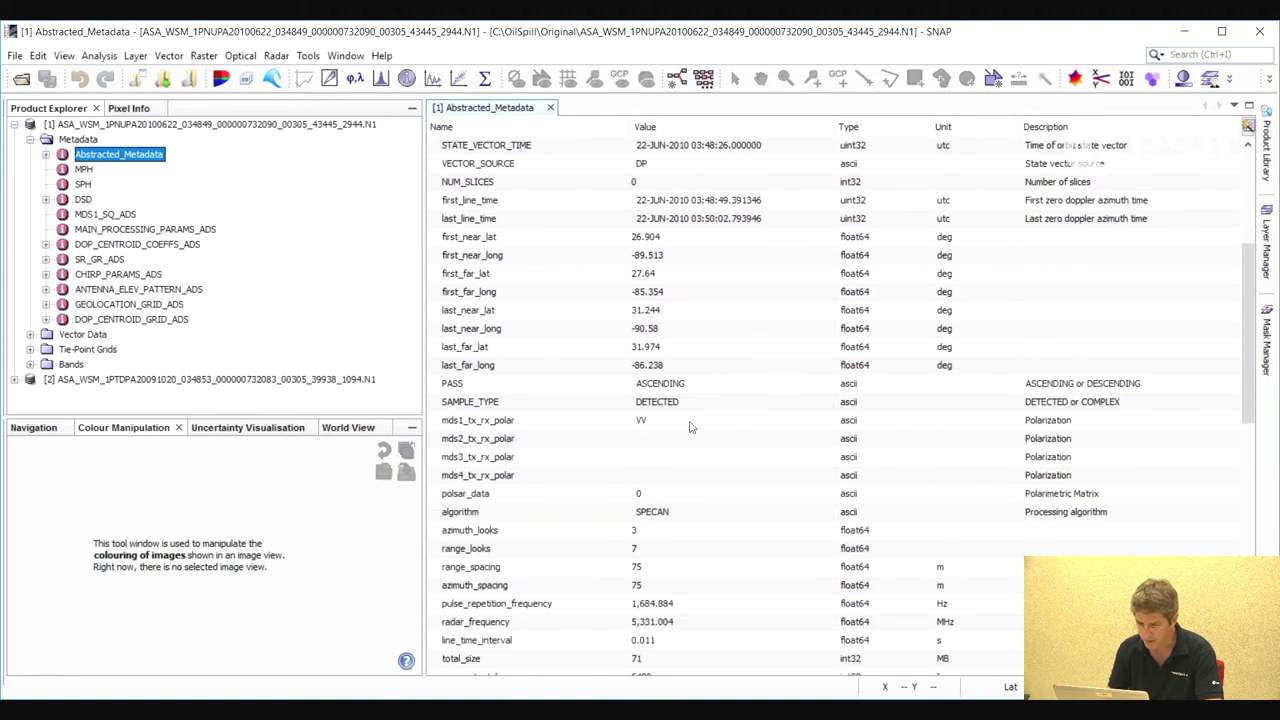
{"action": "scroll", "coordinate": [726, 463], "scroll_direction": "down", "scroll_amount": 1}
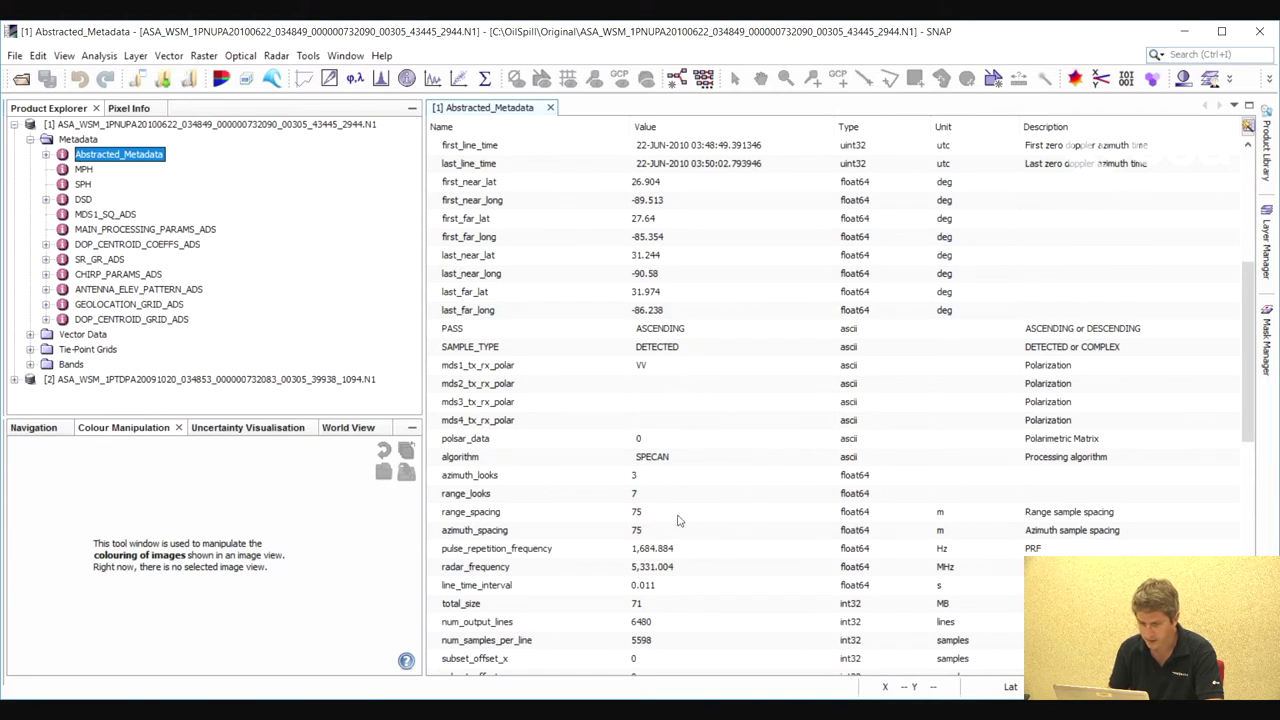
{"action": "scroll", "coordinate": [780, 446], "scroll_direction": "up", "scroll_amount": 6}
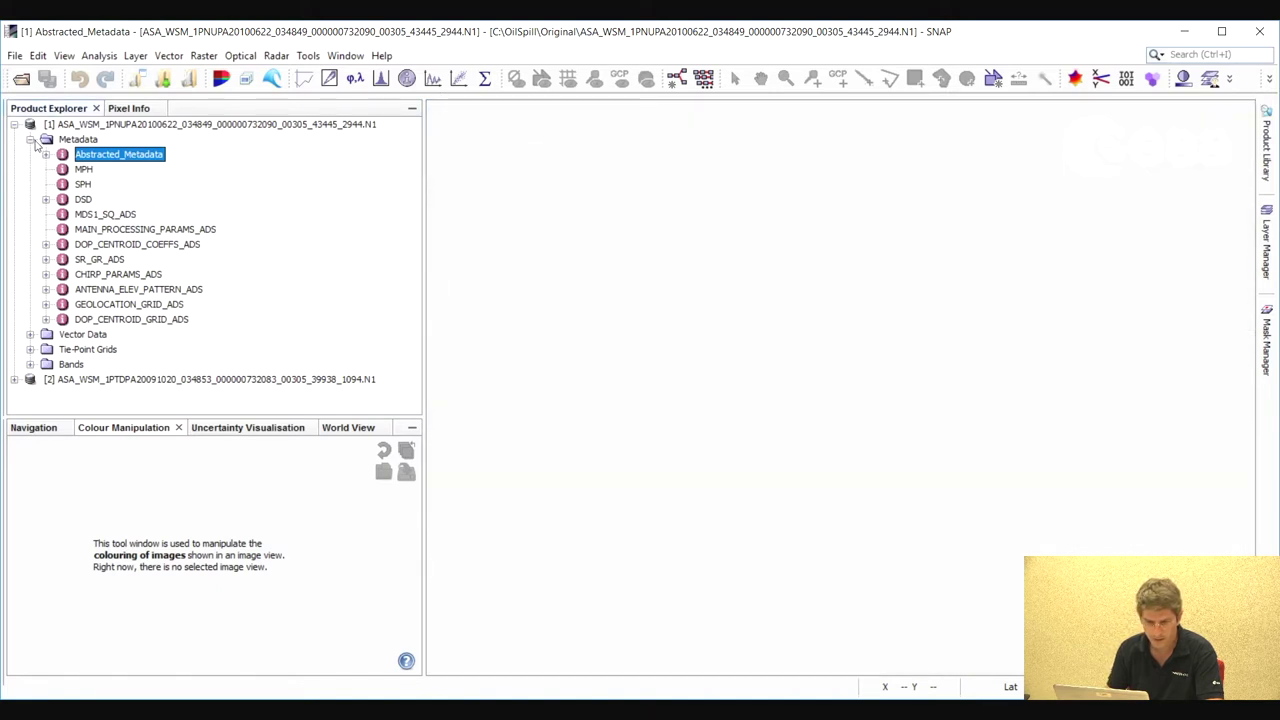
{"action": "left_click", "coordinate": [30, 139]}
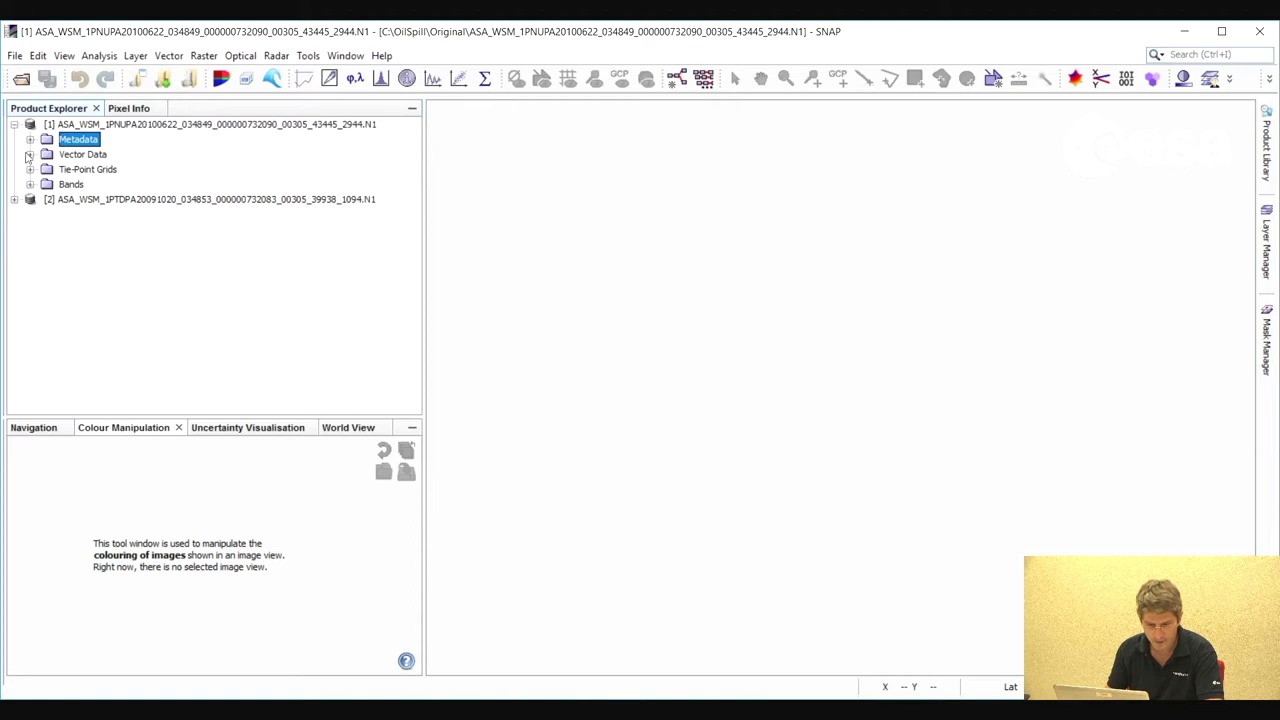
Display the Amplitude band of the 2010-06-22 product and inspect the dark areas over the sea
{"action": "left_click", "coordinate": [30, 184]}
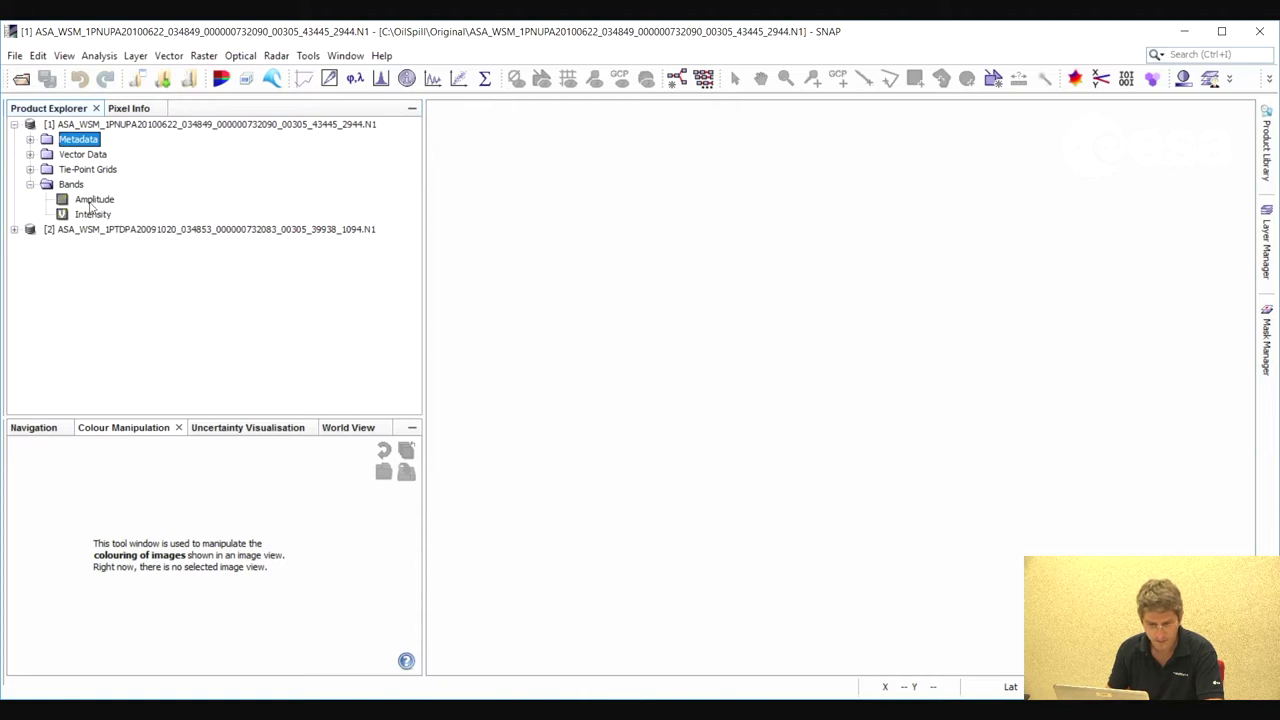
{"action": "double_click", "coordinate": [92, 200]}
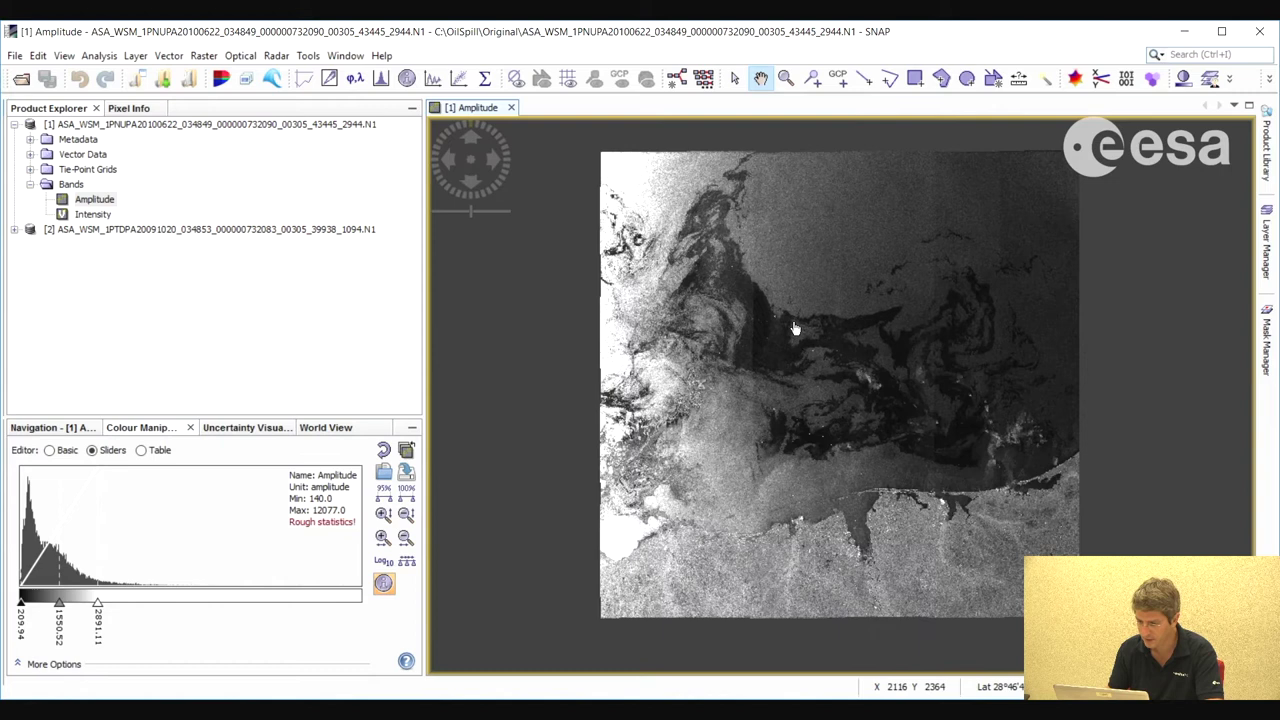
{"action": "scroll", "coordinate": [814, 394], "scroll_direction": "up", "scroll_amount": 3}
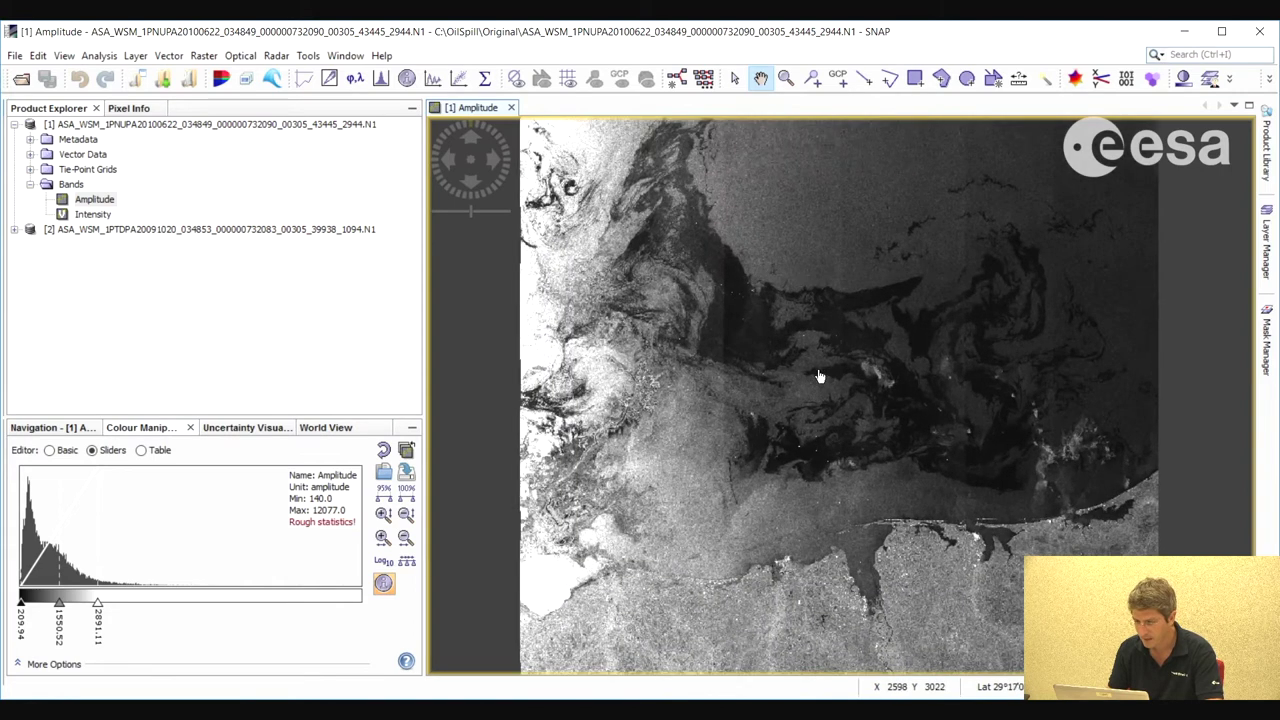
{"action": "left_click_drag", "start_coordinate": [853, 354], "coordinate": [674, 304]}
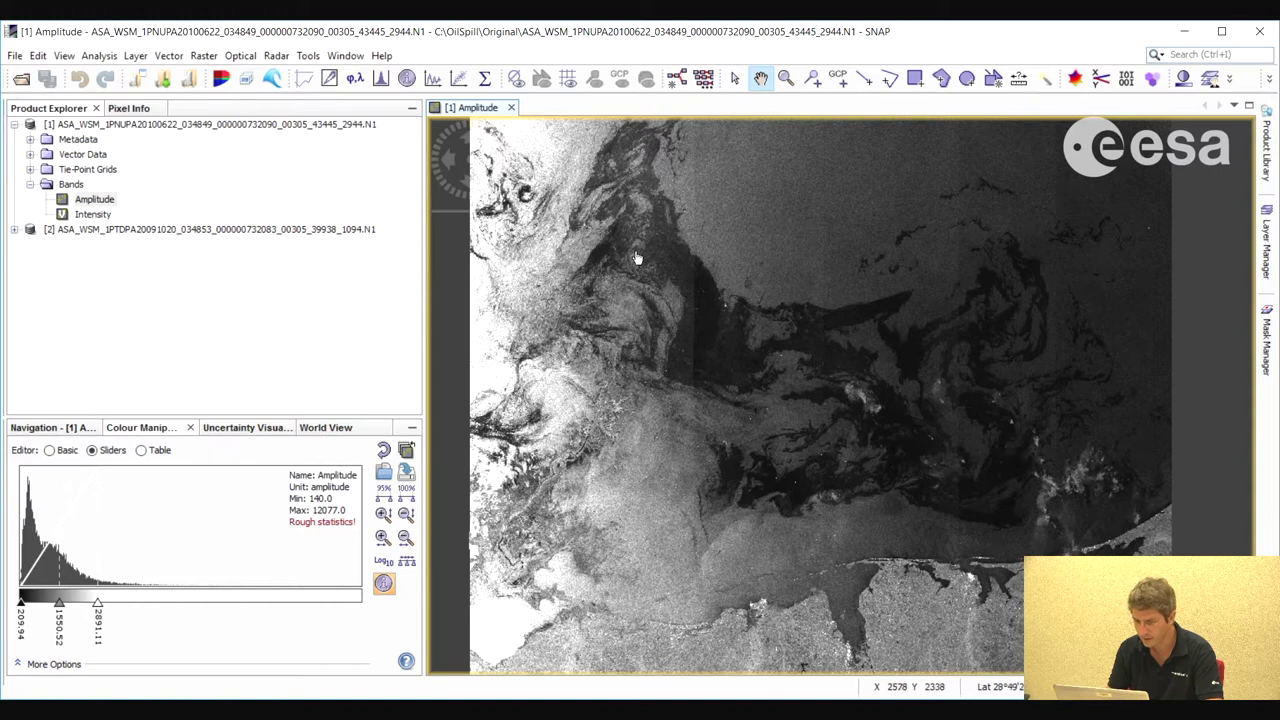
{"action": "left_click_drag", "start_coordinate": [717, 323], "coordinate": [707, 295]}
{"action": "scroll", "coordinate": [828, 381], "scroll_direction": "down", "scroll_amount": 1}
{"action": "scroll", "coordinate": [828, 381], "scroll_direction": "up", "scroll_amount": 1}
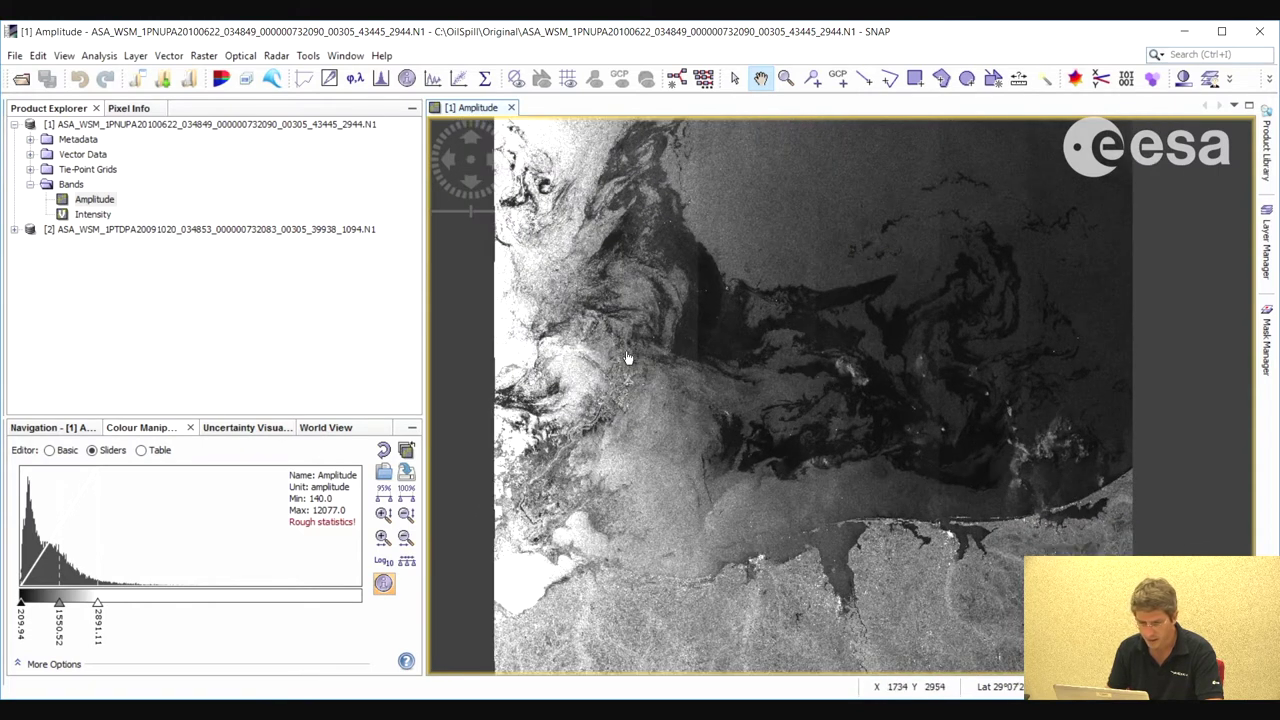
Convert the first product's Amplitude band to dB as a virtual band and display the new band
{"action": "right_click", "coordinate": [98, 199]}
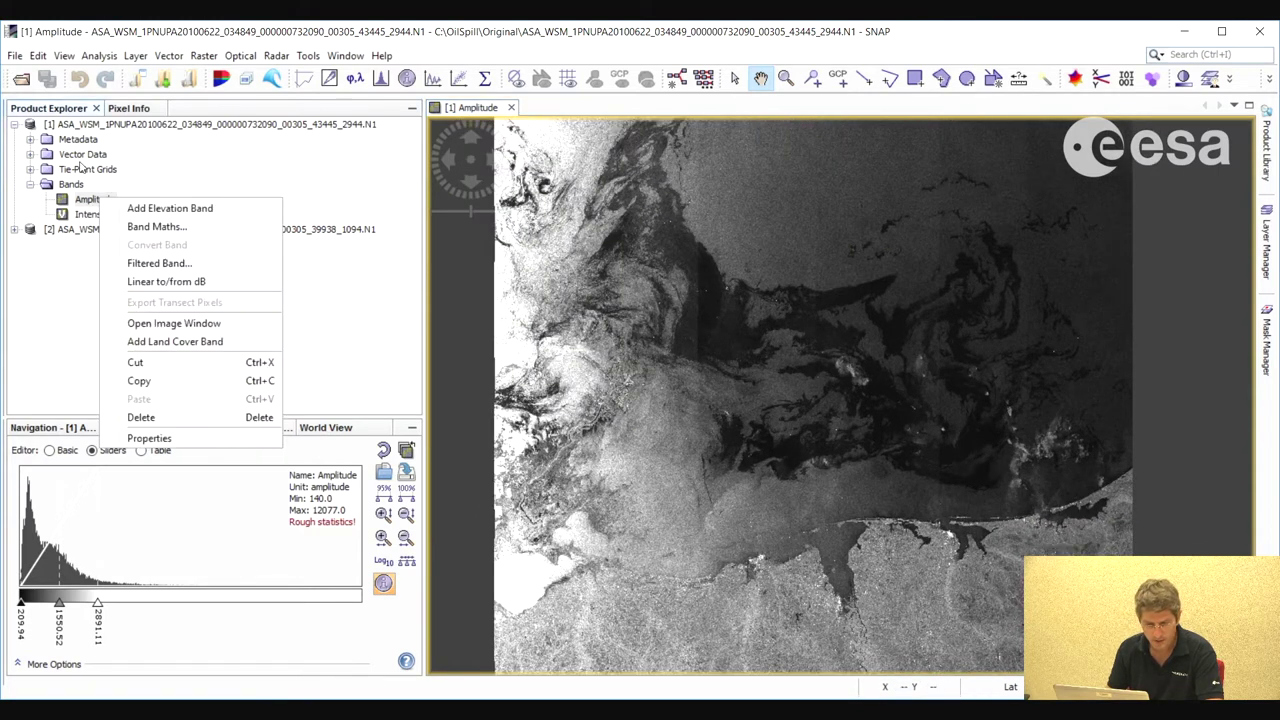
{"action": "left_click", "coordinate": [181, 286]}
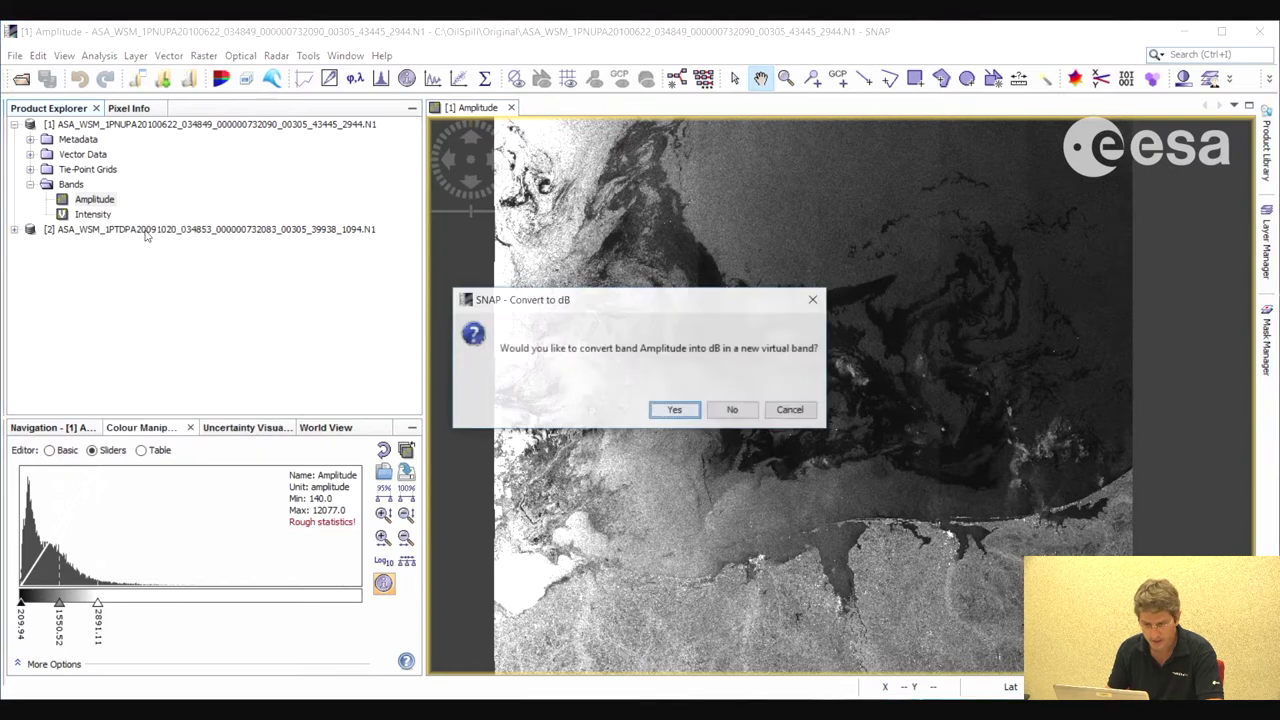
{"action": "left_click", "coordinate": [675, 410]}
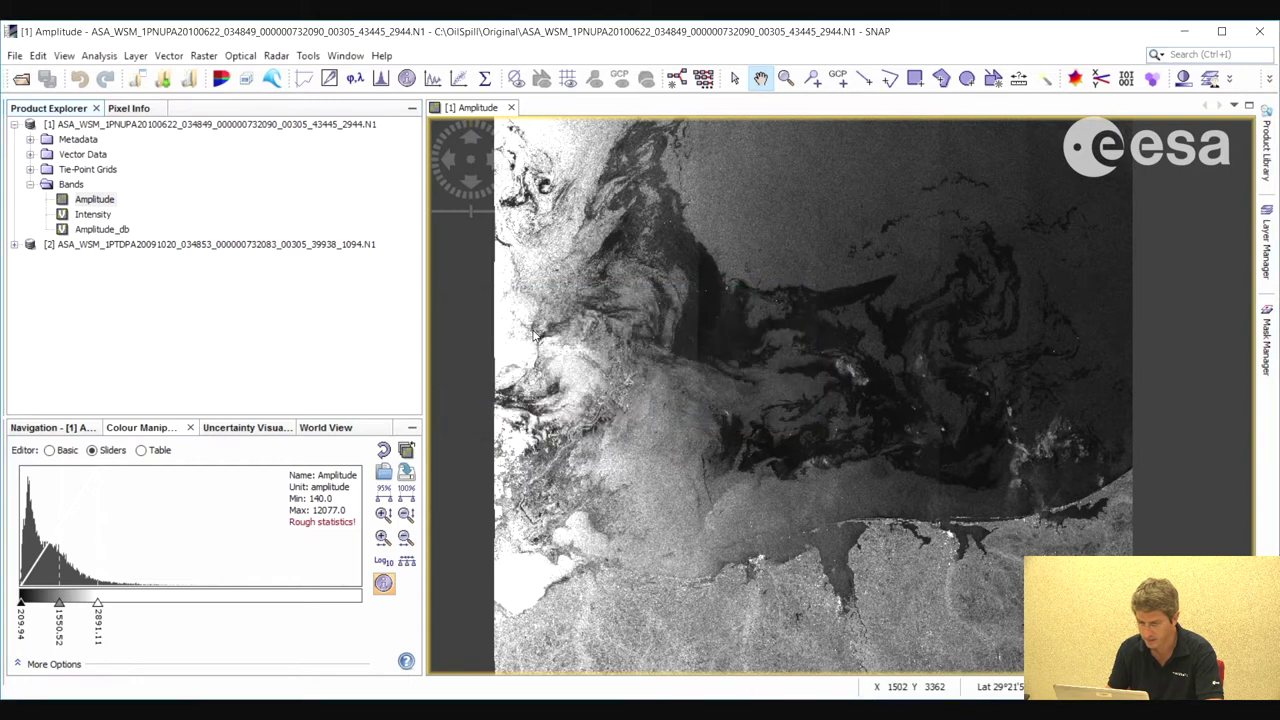
{"action": "double_click", "coordinate": [102, 229]}
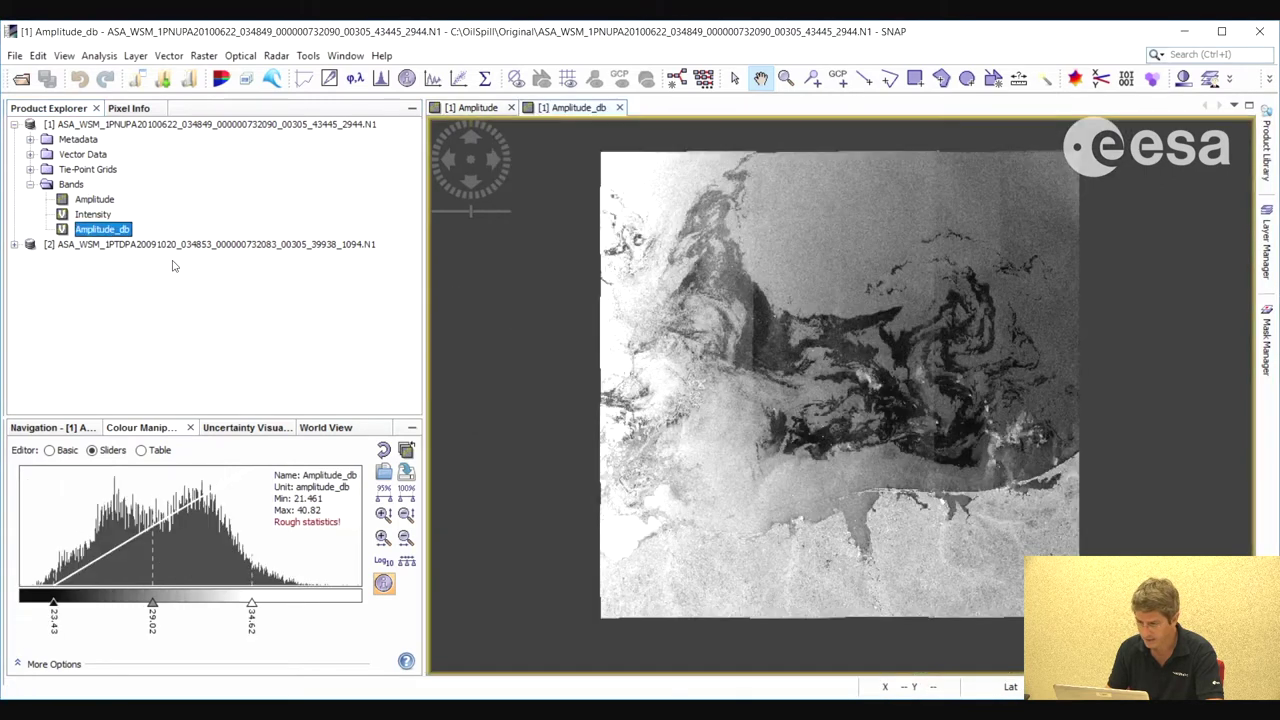
{"action": "scroll", "coordinate": [640, 328], "scroll_direction": "up", "scroll_amount": 3}
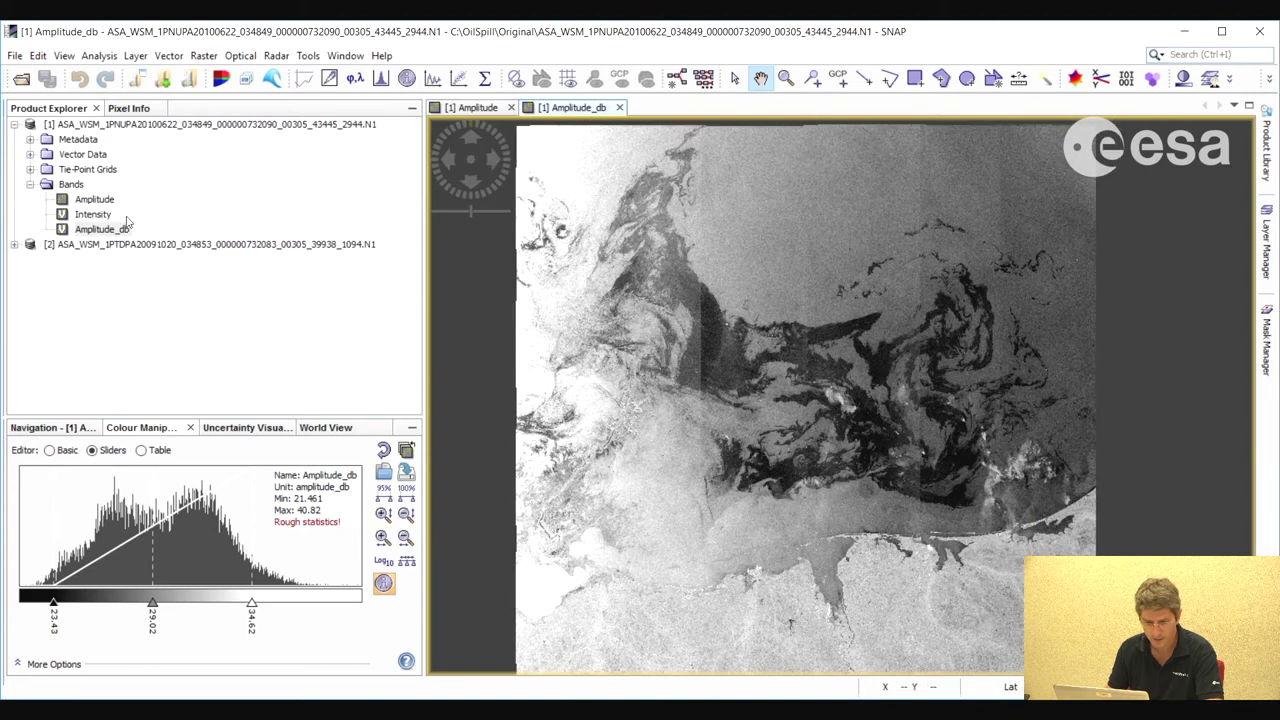
Display the Amplitude band of the second product, acquired on 2009-10-20
{"action": "left_click", "coordinate": [15, 245]}
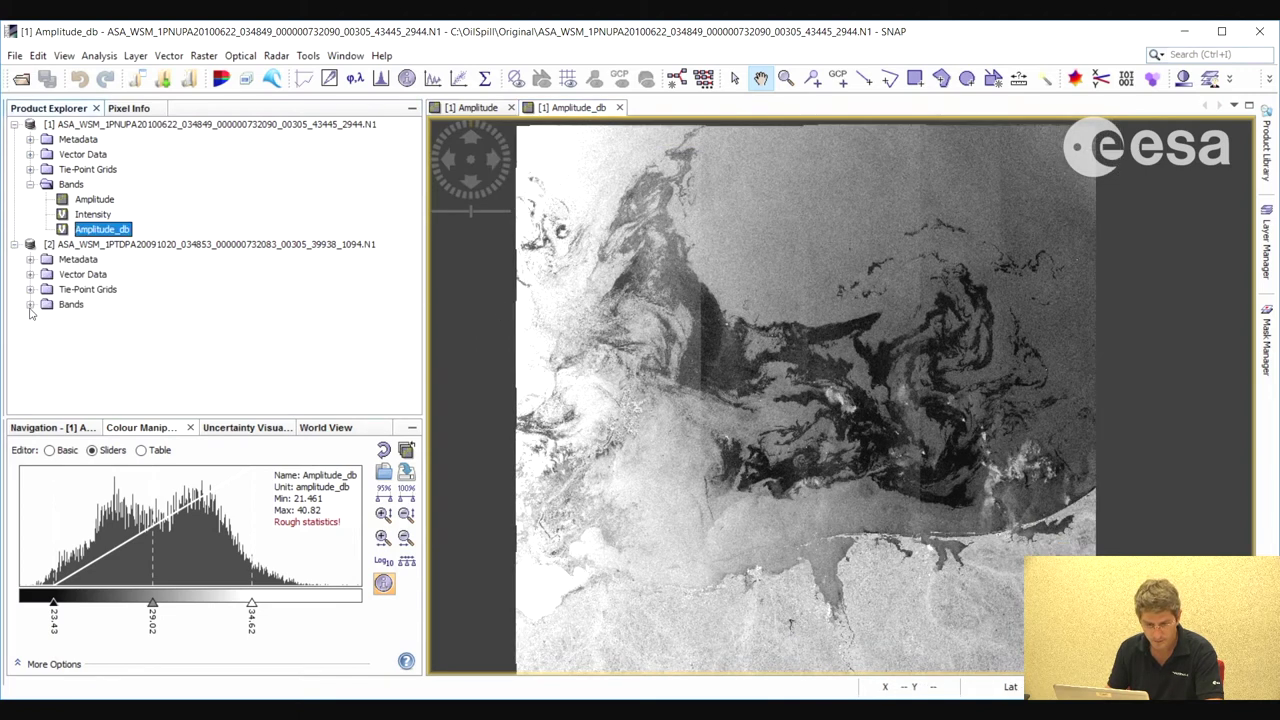
{"action": "left_click", "coordinate": [30, 304]}
{"action": "double_click", "coordinate": [93, 320]}
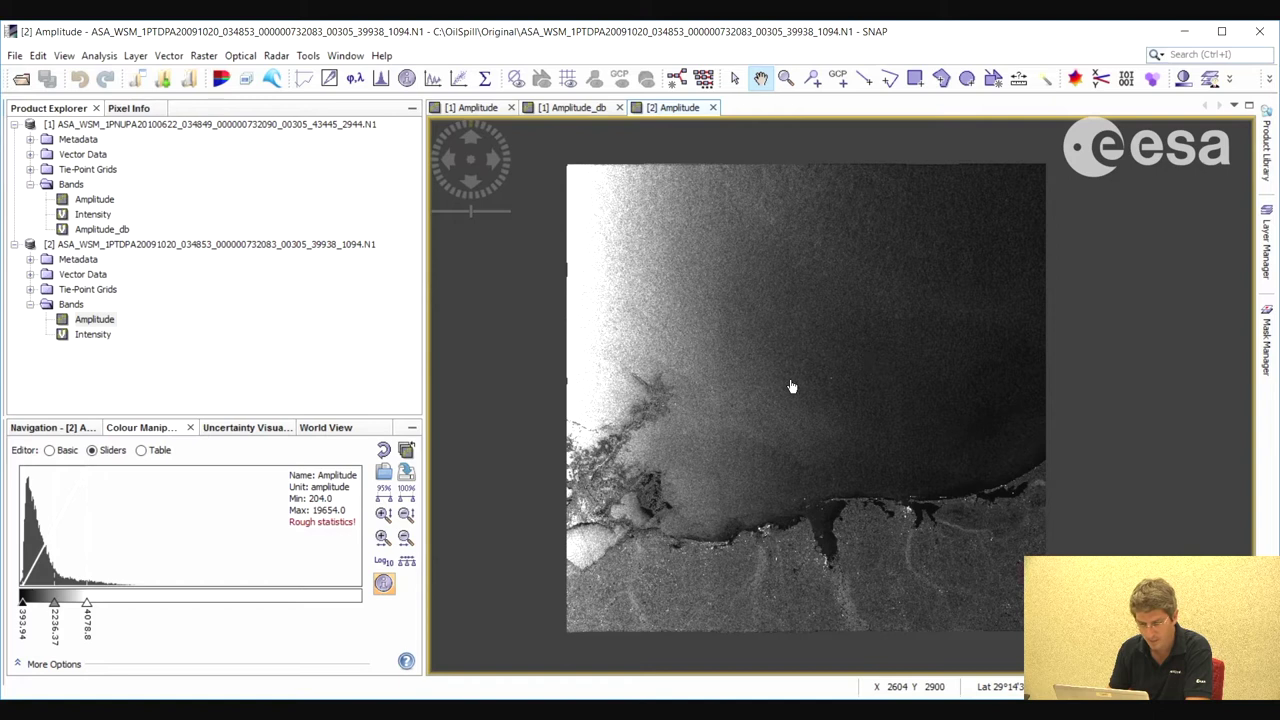
Start a processing graph for the 2010-06-22 product in GraphBuilder and add a radiometric Calibration operator
{"action": "left_click", "coordinate": [95, 200]}
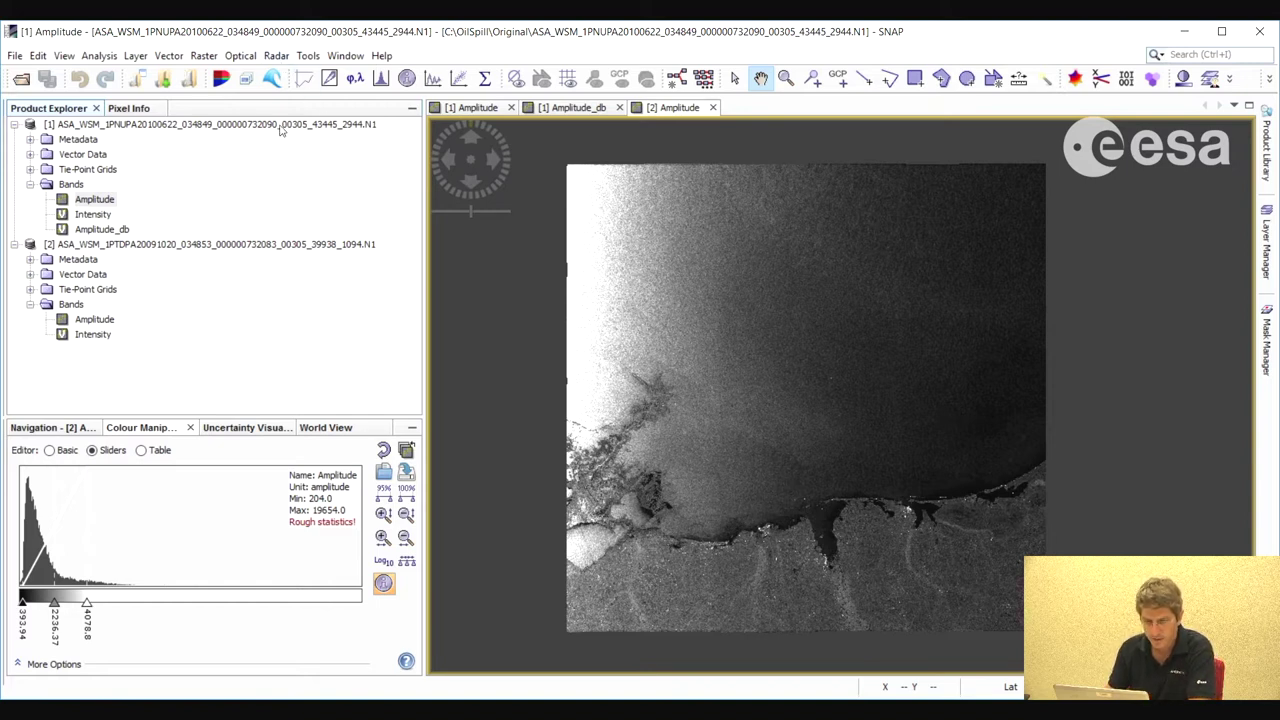
{"action": "left_click", "coordinate": [306, 56]}
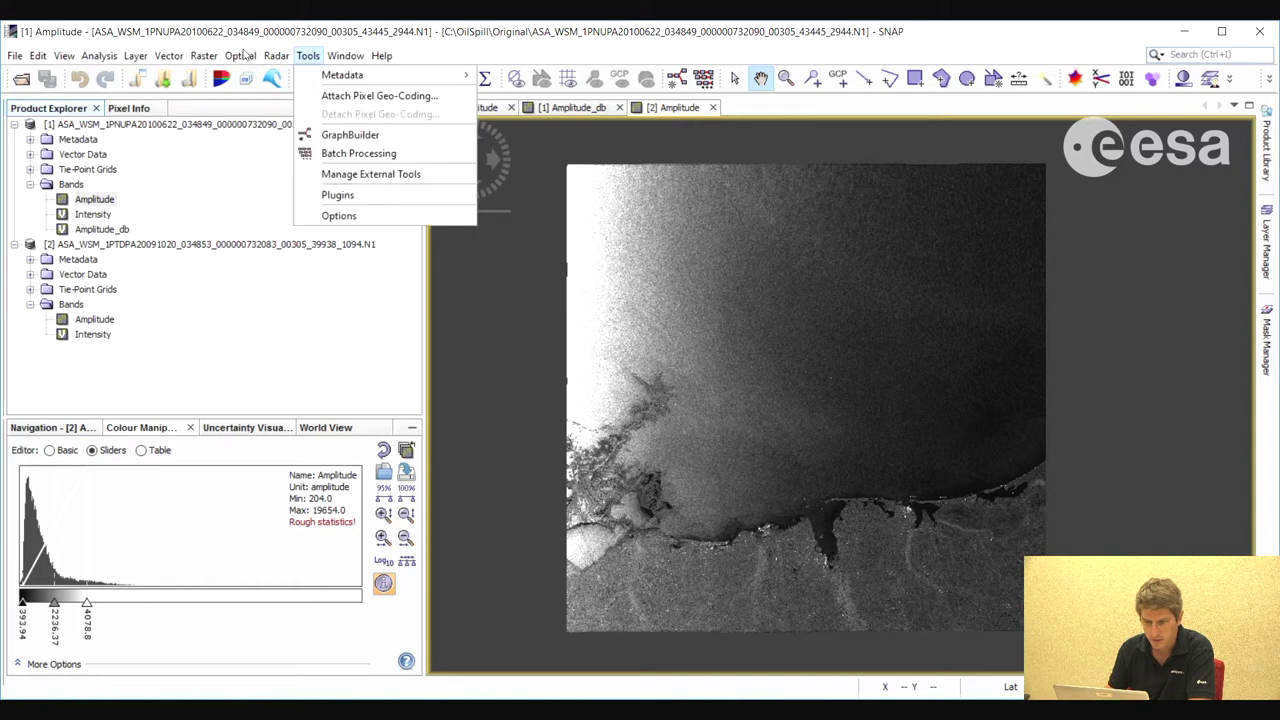
{"action": "left_click", "coordinate": [345, 134]}
{"action": "right_click", "coordinate": [512, 154]}
{"action": "mouse_move", "coordinate": [556, 168]}
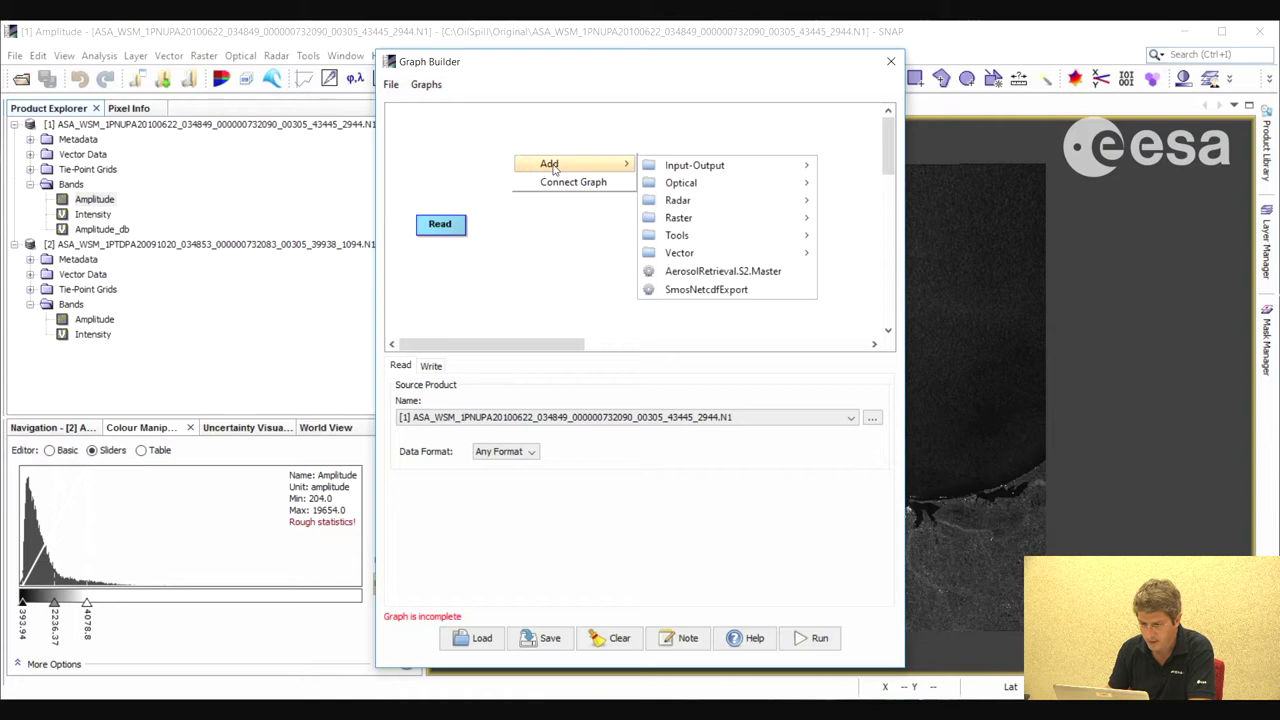
{"action": "mouse_move", "coordinate": [684, 167]}
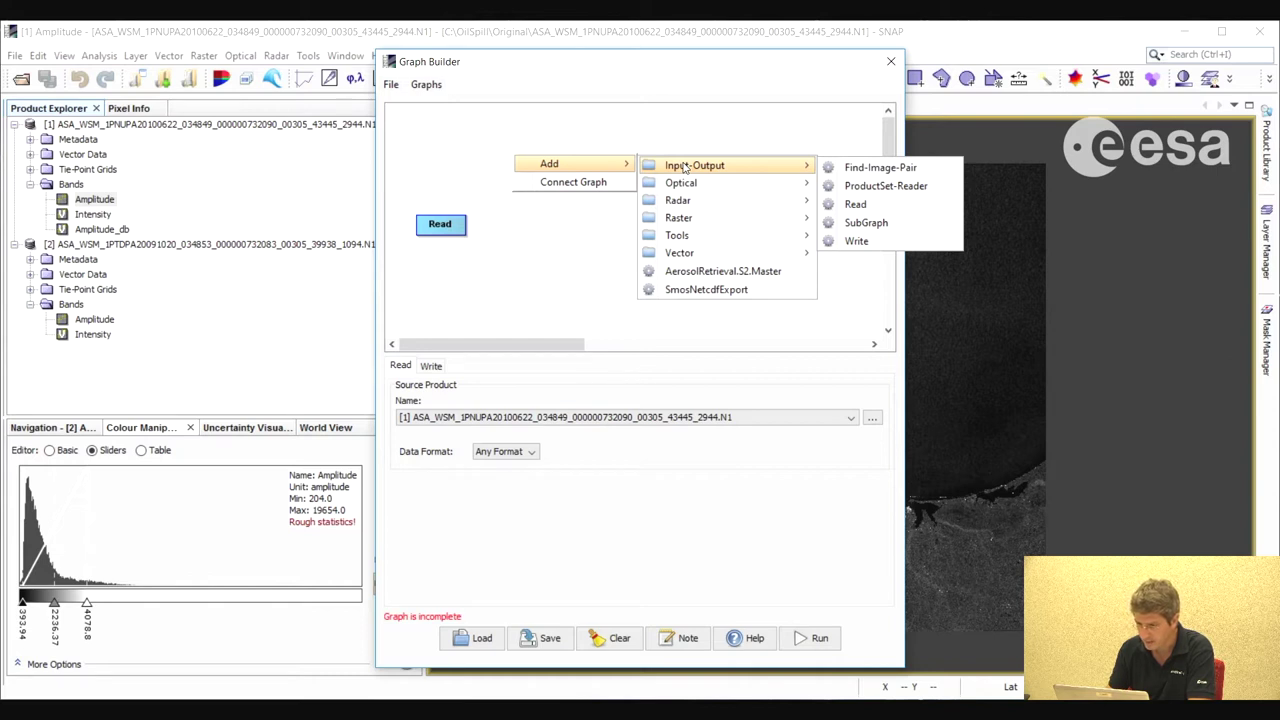
{"action": "mouse_move", "coordinate": [727, 204]}
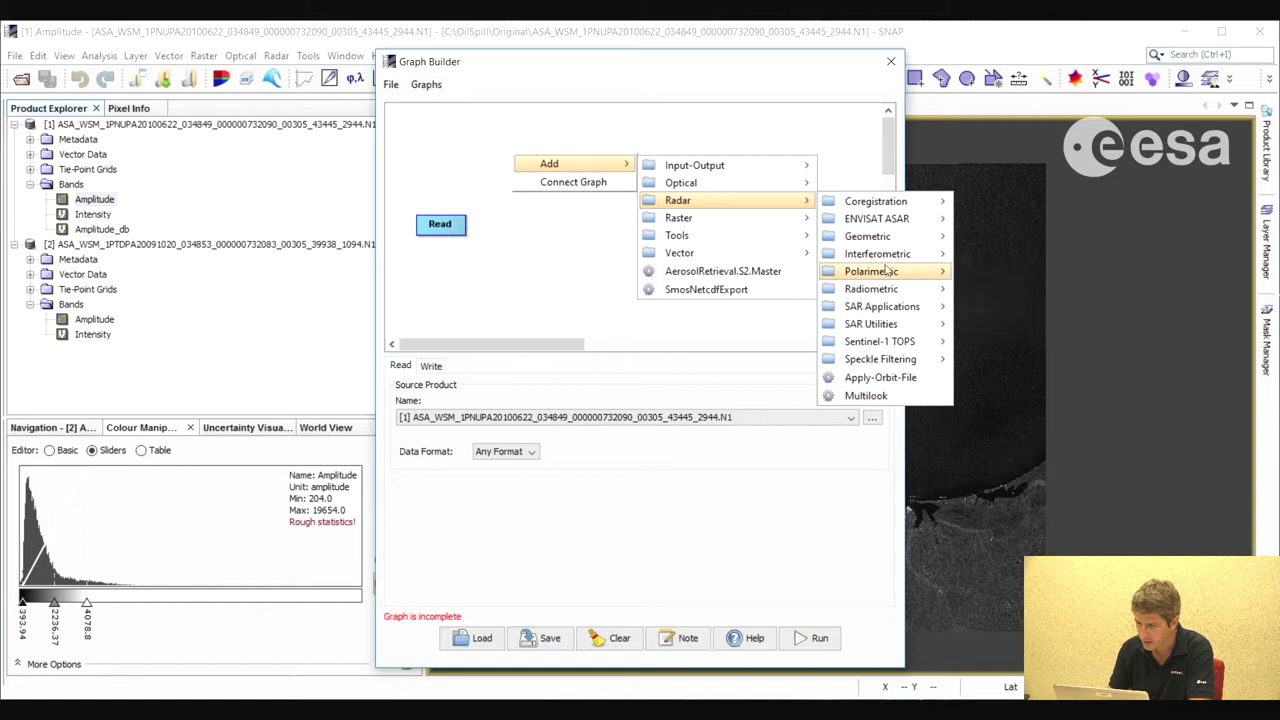
{"action": "mouse_move", "coordinate": [878, 274]}
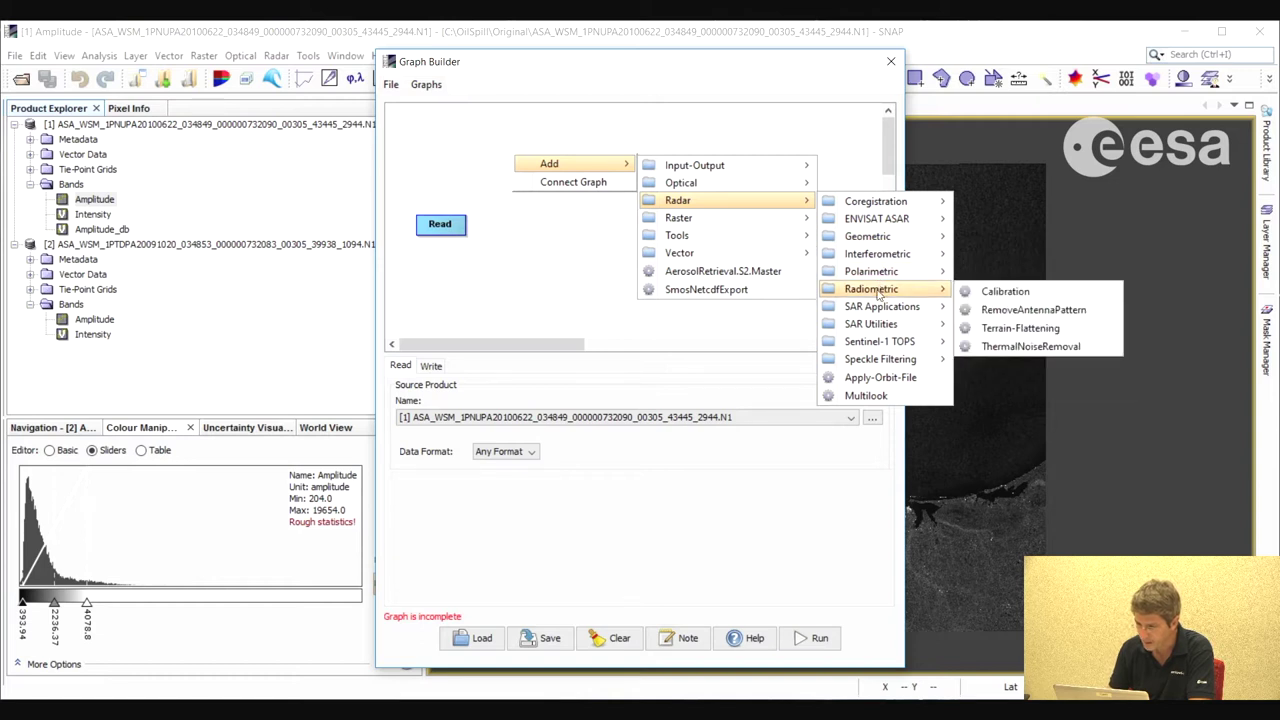
{"action": "left_click", "coordinate": [1005, 291]}
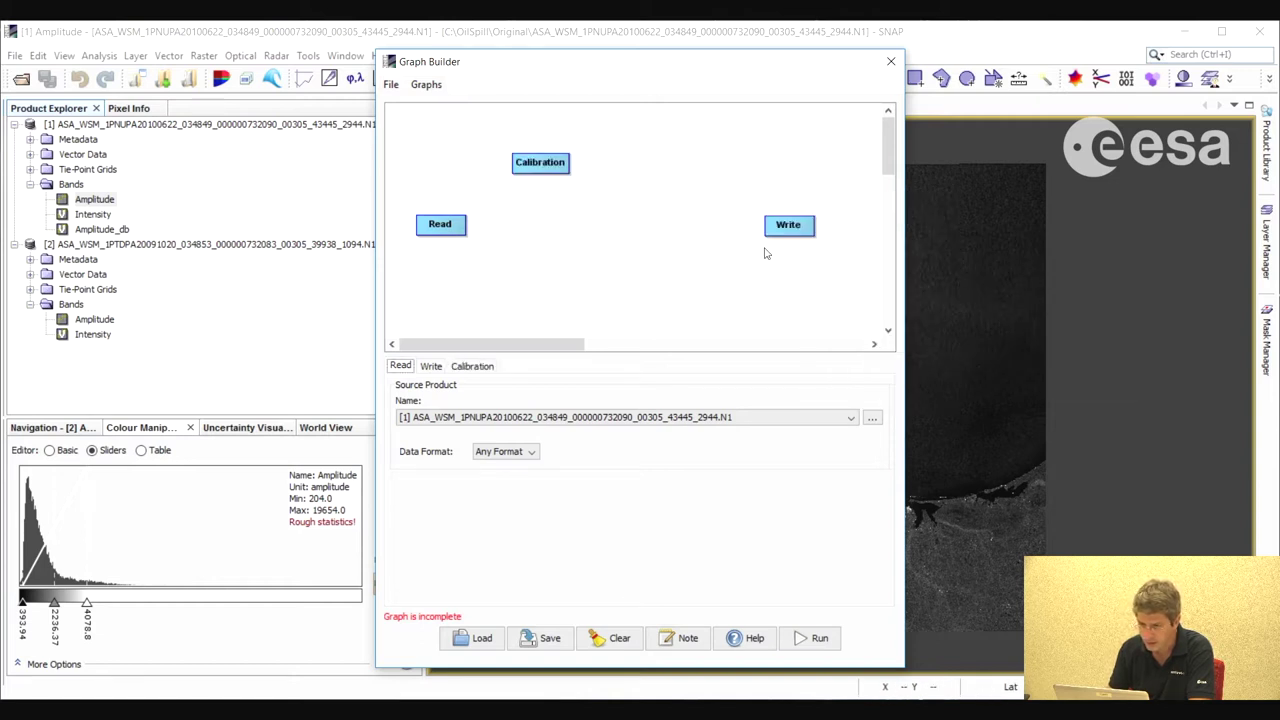
Place the Calibration node above and between Read and Write, and set its output to be saved in dB
{"action": "left_click_drag", "start_coordinate": [557, 170], "coordinate": [533, 169]}
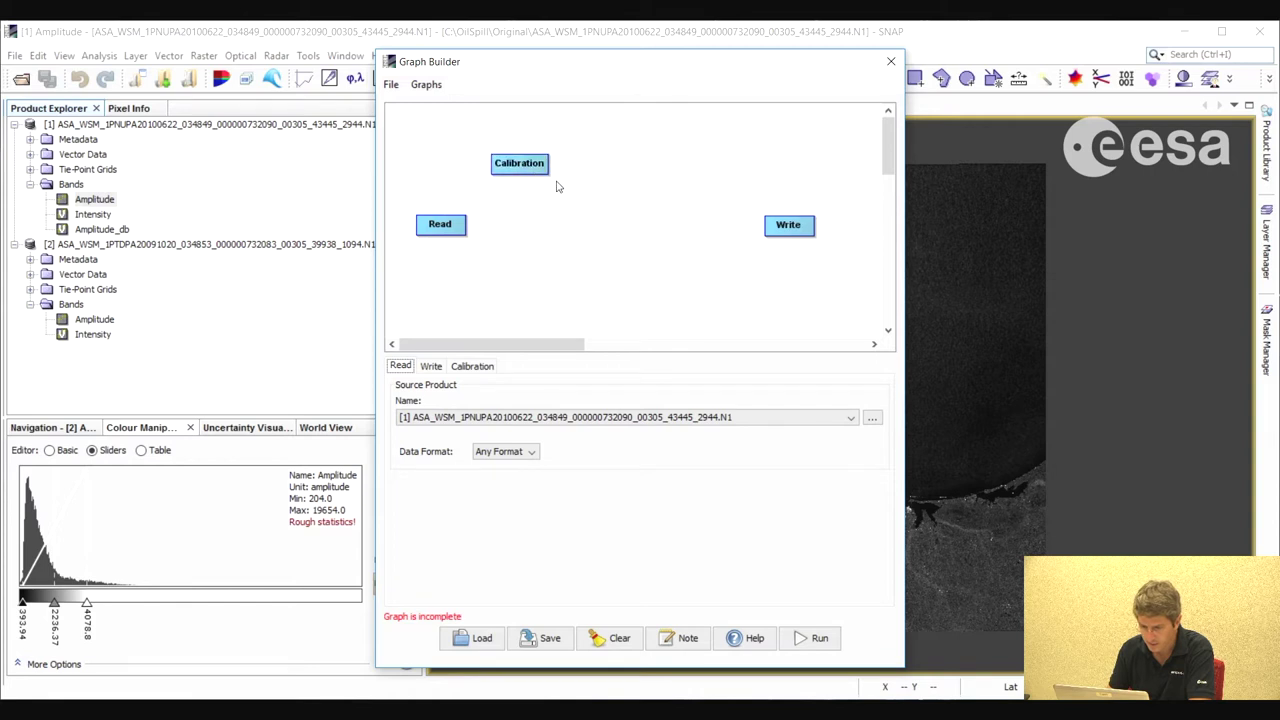
{"action": "left_click", "coordinate": [528, 168]}
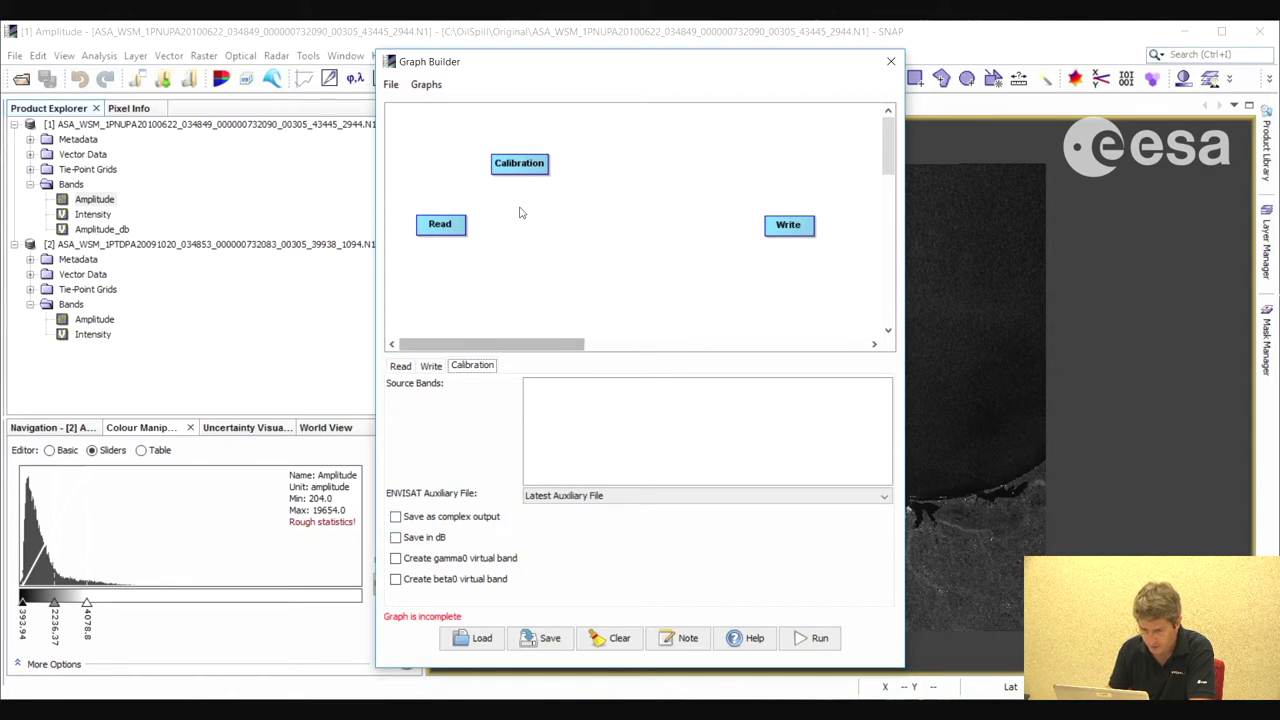
{"action": "left_click", "coordinate": [396, 538]}
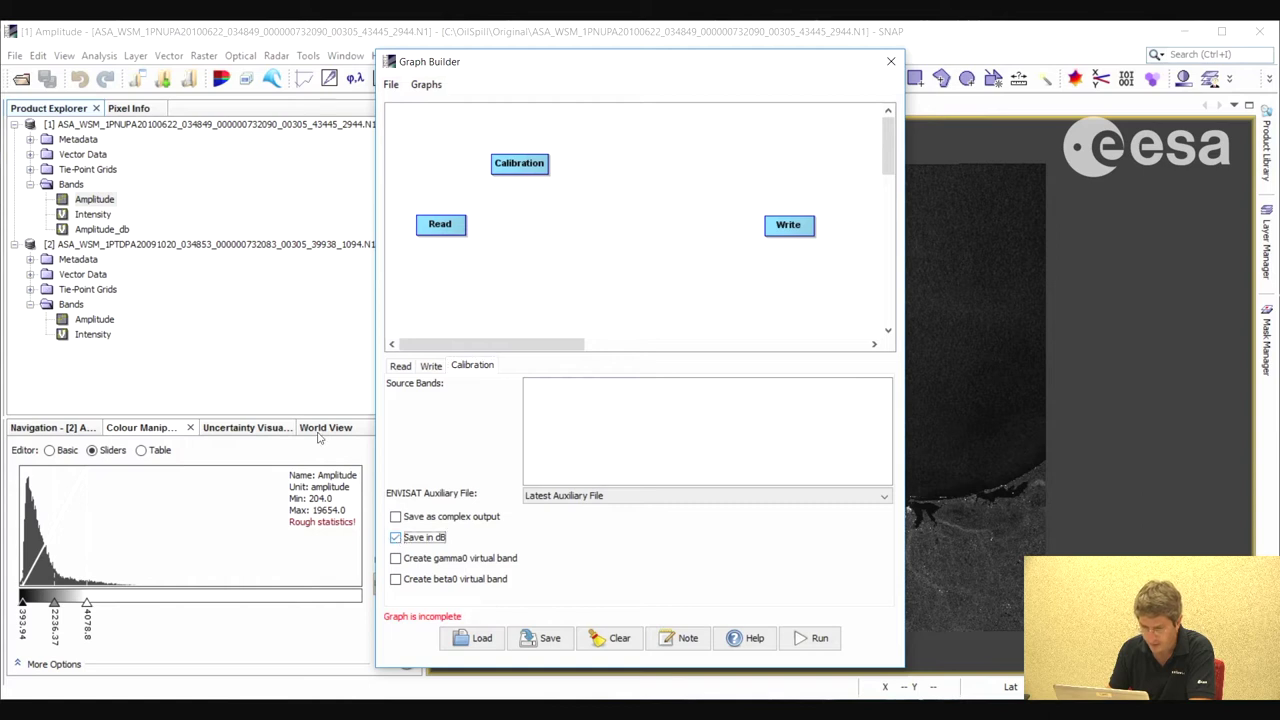
Add a radar Multilook operator beside Calibration in the graph and set its number of range looks to 2
{"action": "right_click", "coordinate": [602, 168]}
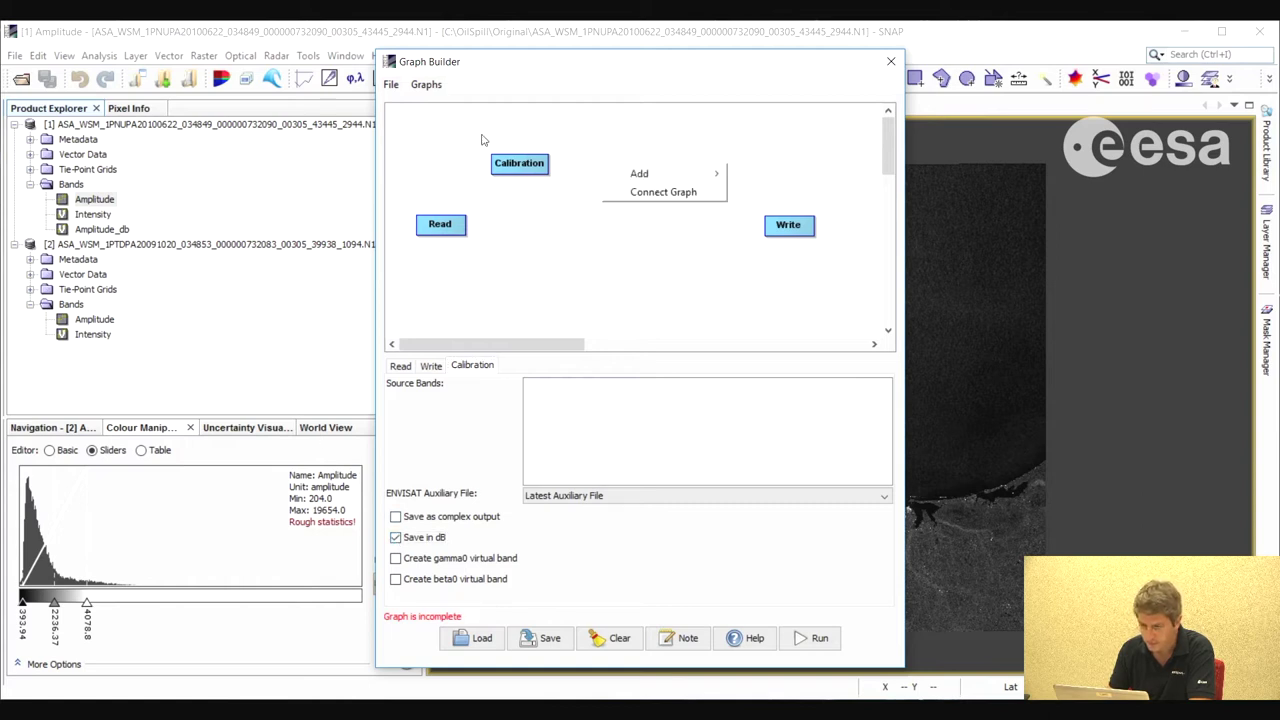
{"action": "mouse_move", "coordinate": [790, 180]}
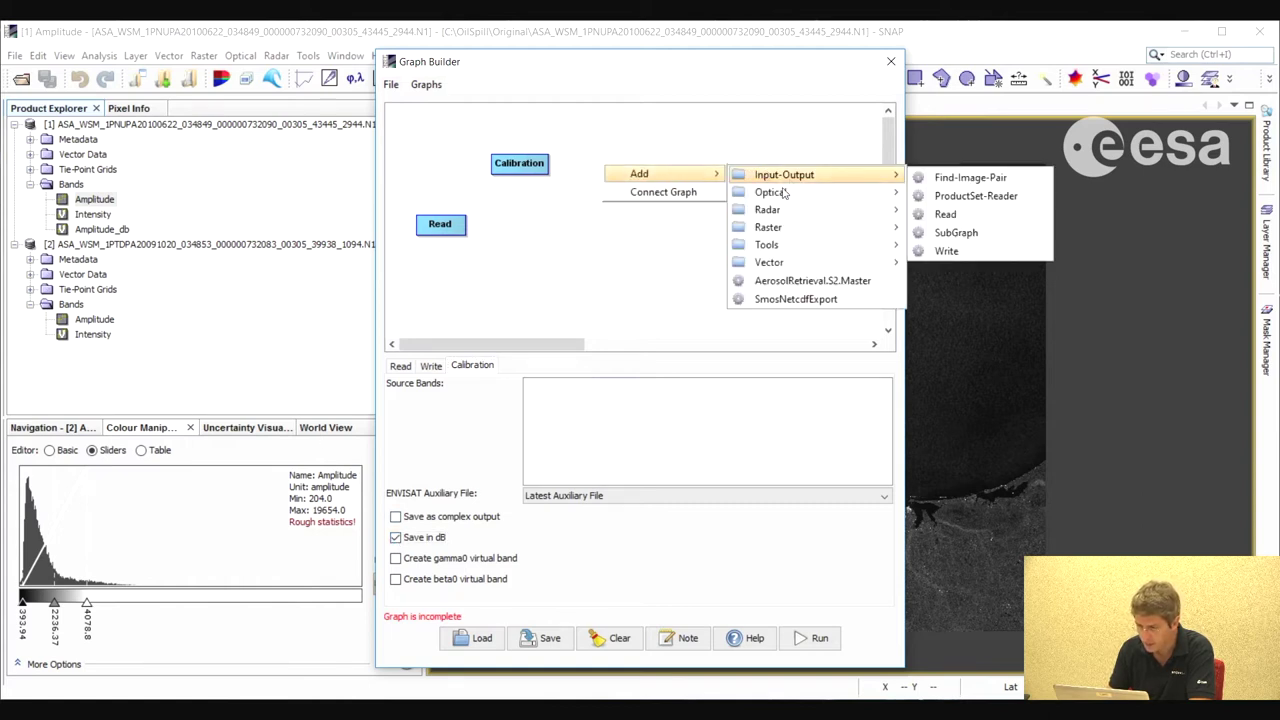
{"action": "mouse_move", "coordinate": [785, 215]}
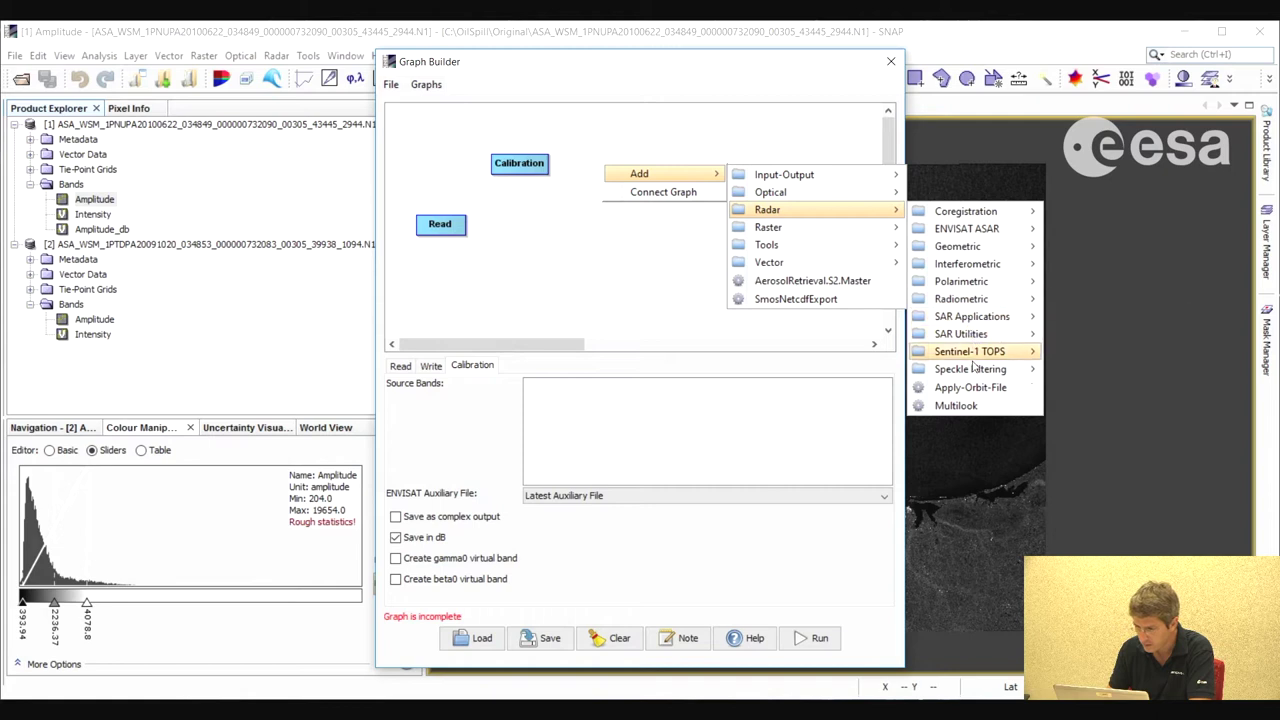
{"action": "left_click", "coordinate": [970, 406]}
{"action": "left_click_drag", "start_coordinate": [628, 174], "coordinate": [612, 165]}
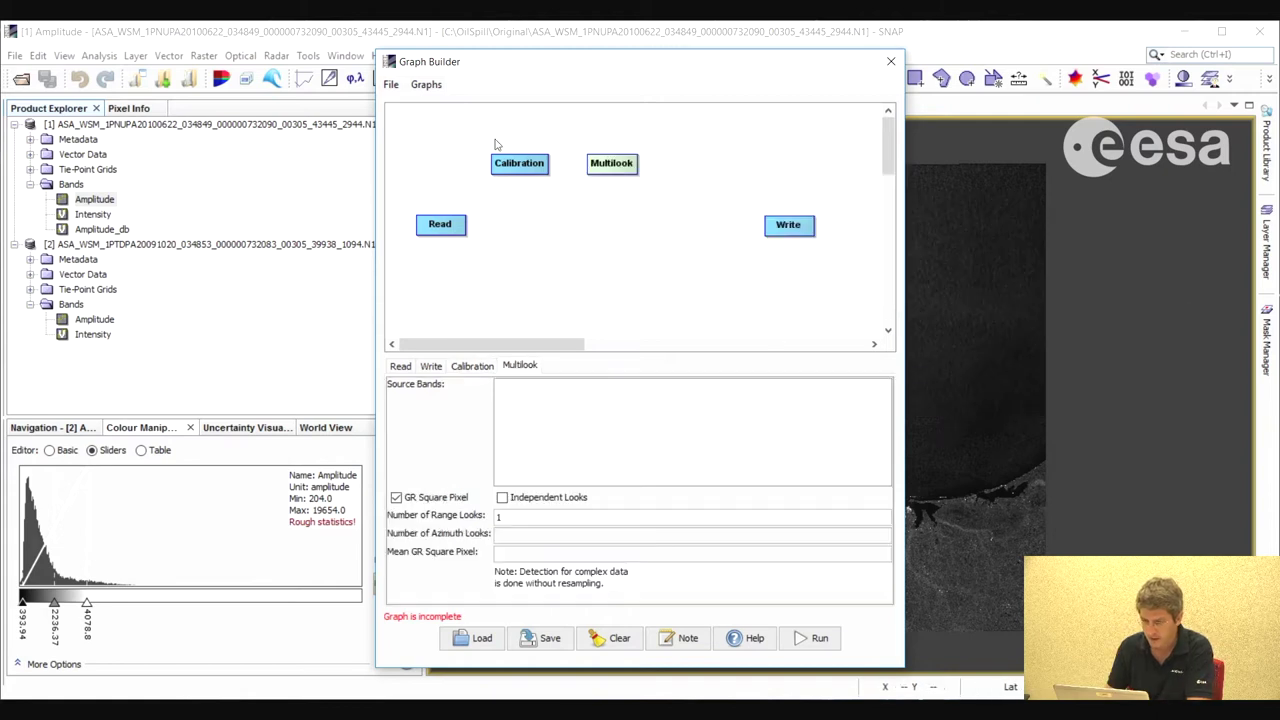
{"action": "left_click", "coordinate": [495, 145]}
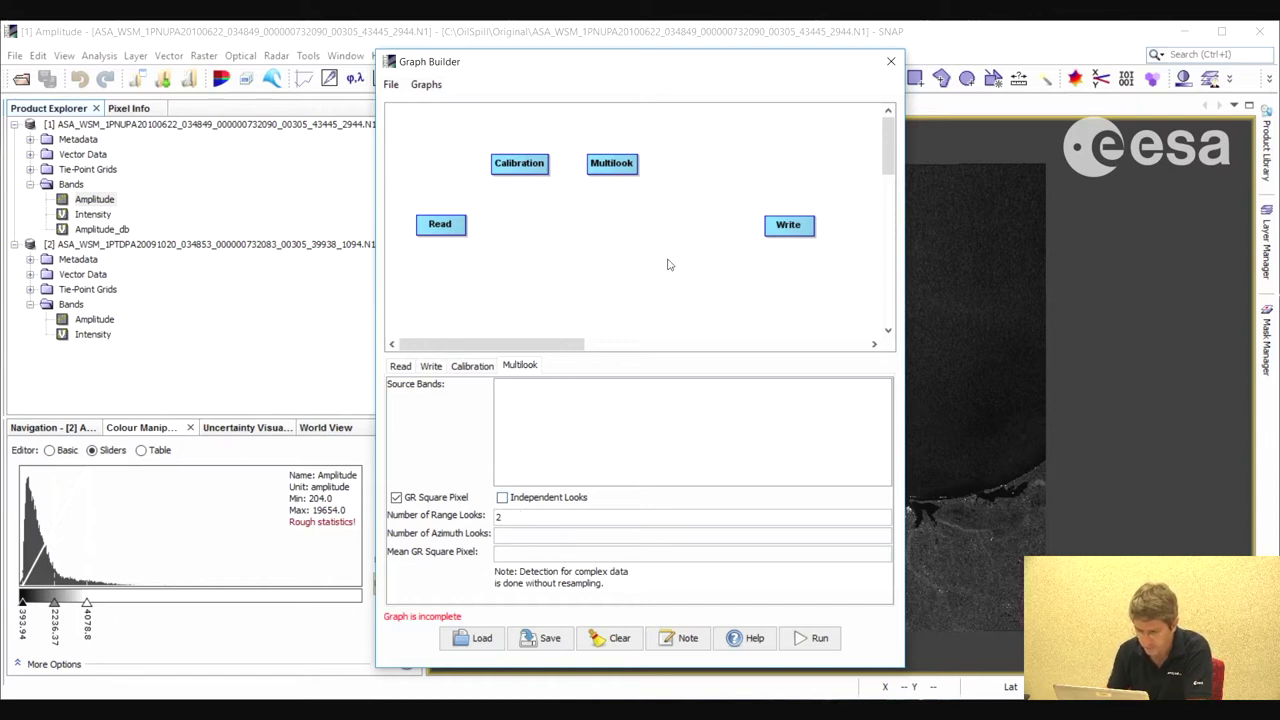
Add a geometric Ellipsoid-Correction-GG operator to the graph and place it beside Multilook
{"action": "right_click", "coordinate": [688, 156]}
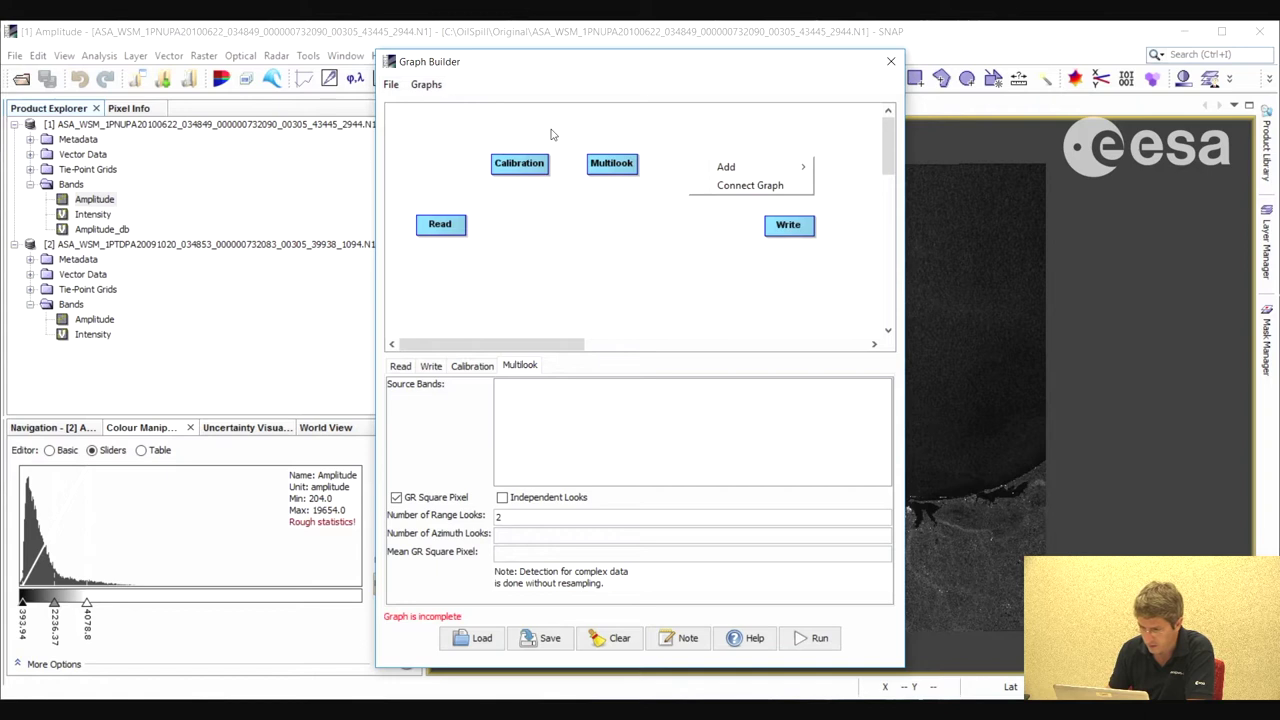
{"action": "mouse_move", "coordinate": [729, 167]}
{"action": "mouse_move", "coordinate": [888, 204]}
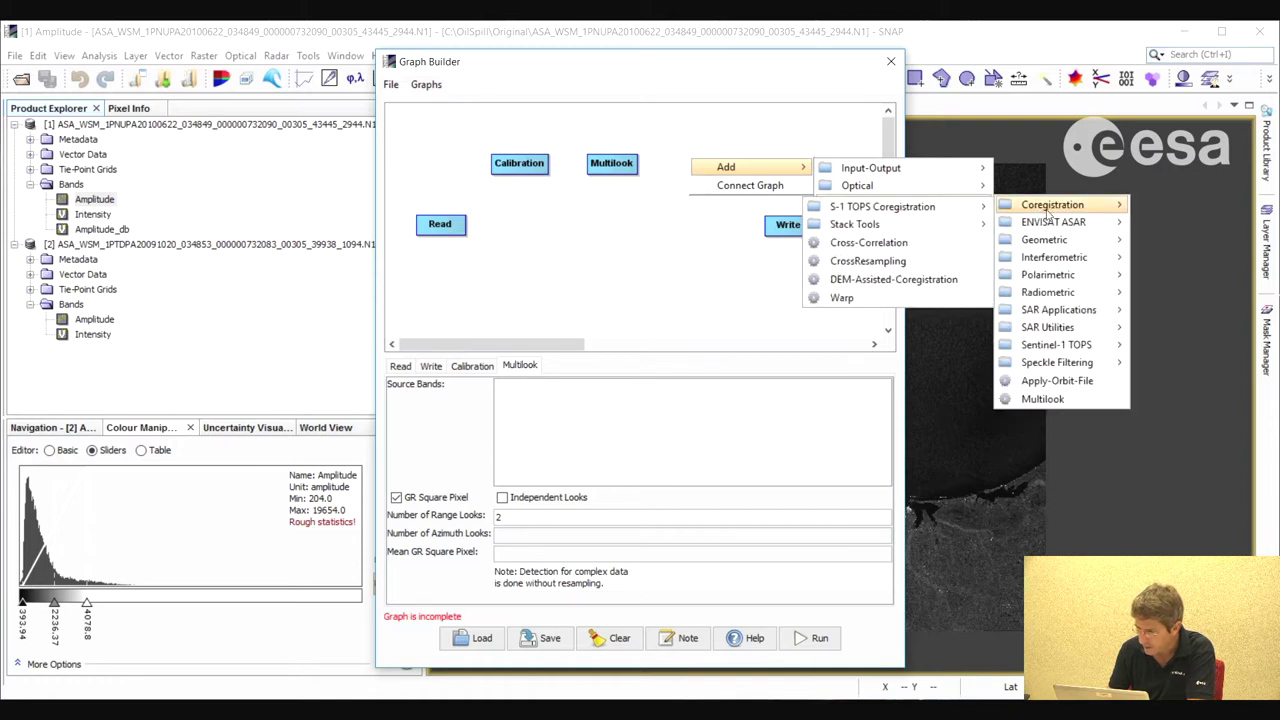
{"action": "mouse_move", "coordinate": [1076, 260]}
{"action": "mouse_move", "coordinate": [1075, 284]}
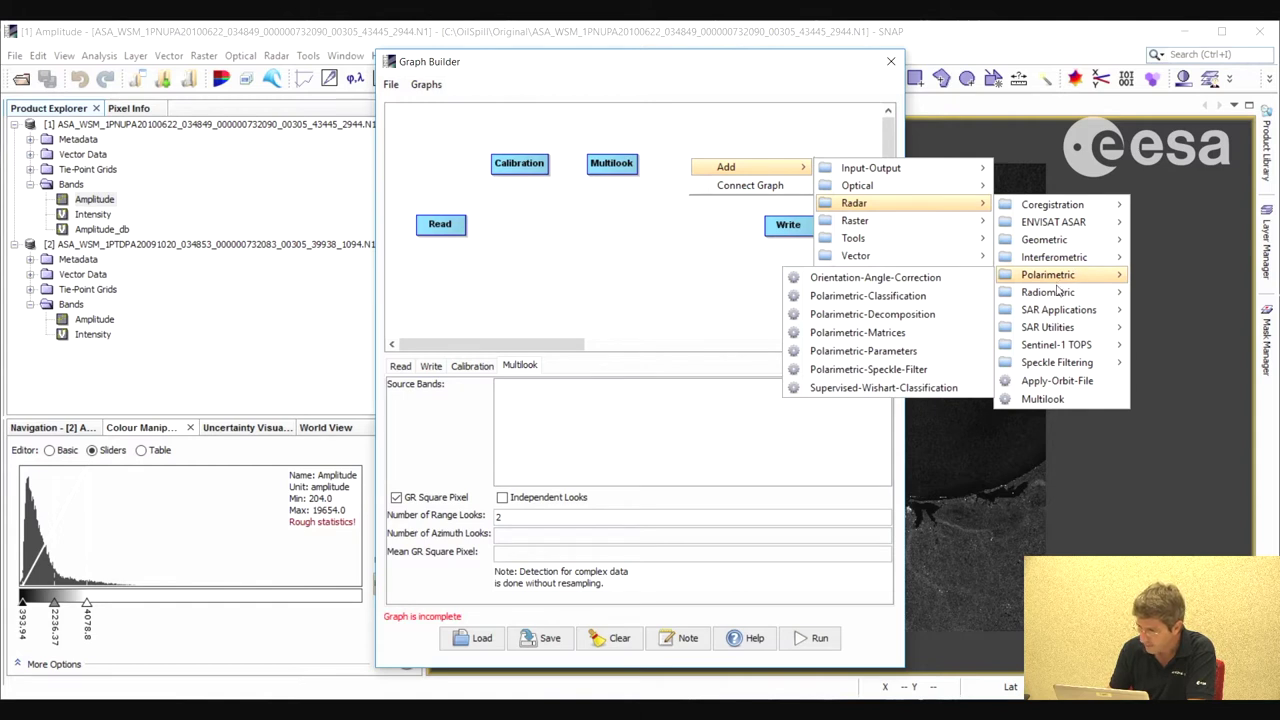
{"action": "mouse_move", "coordinate": [1040, 240]}
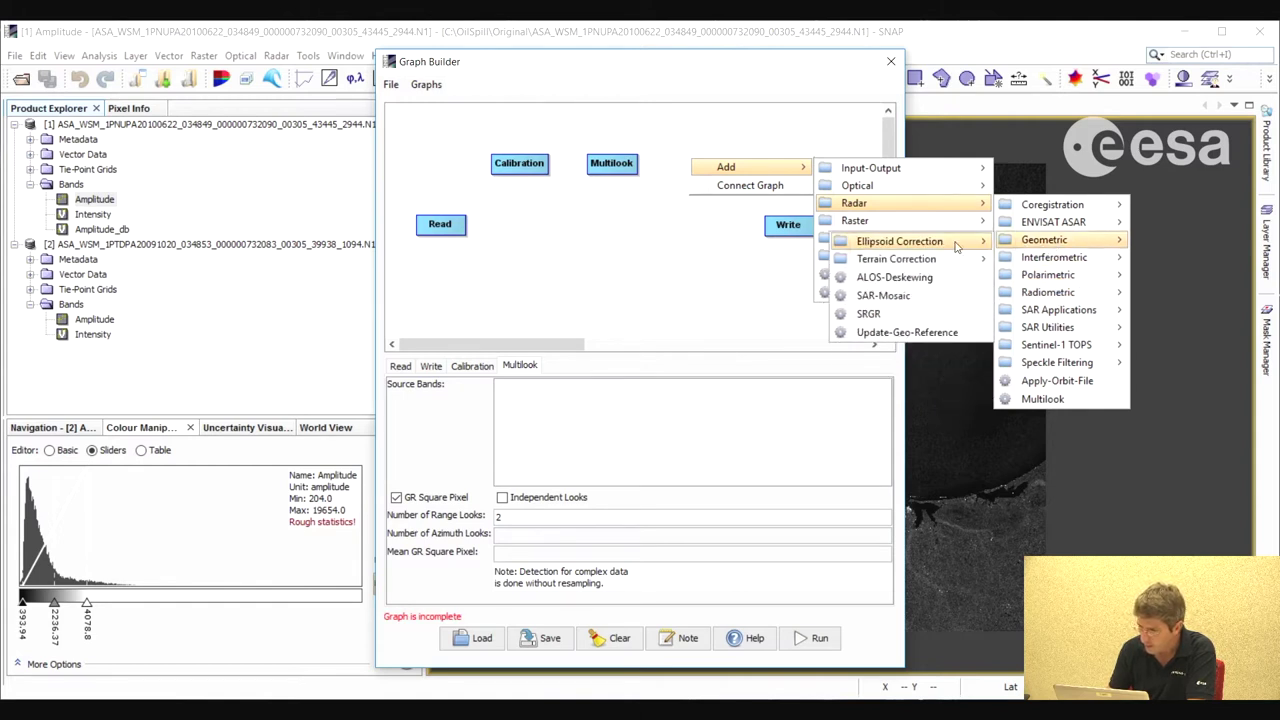
{"action": "mouse_move", "coordinate": [895, 260]}
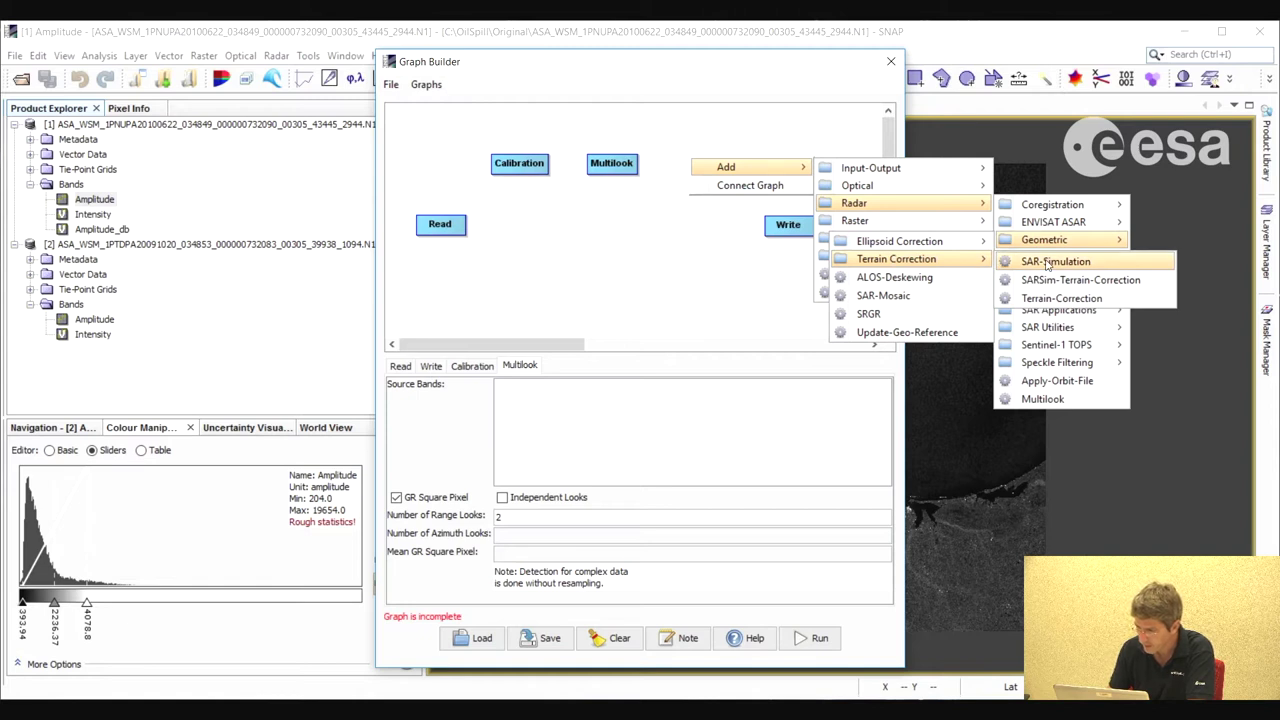
{"action": "mouse_move", "coordinate": [948, 242]}
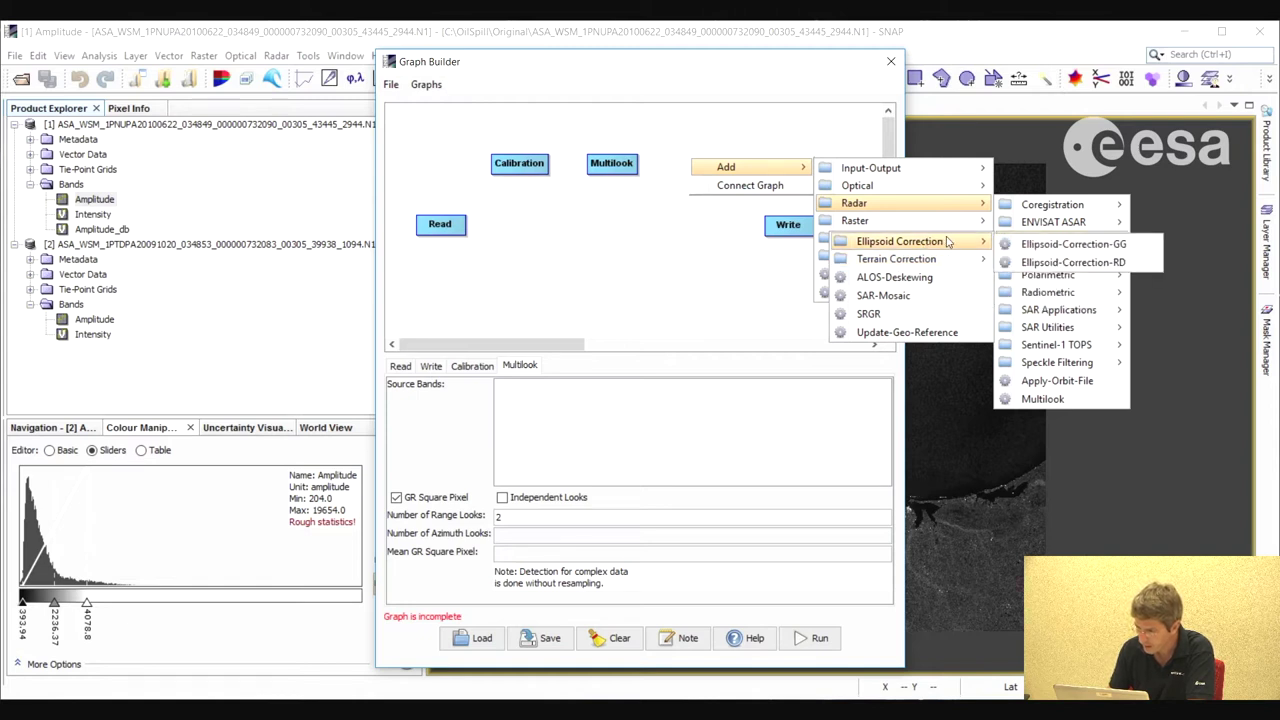
{"action": "left_click", "coordinate": [1065, 245]}
{"action": "left_click_drag", "start_coordinate": [740, 168], "coordinate": [710, 165]}
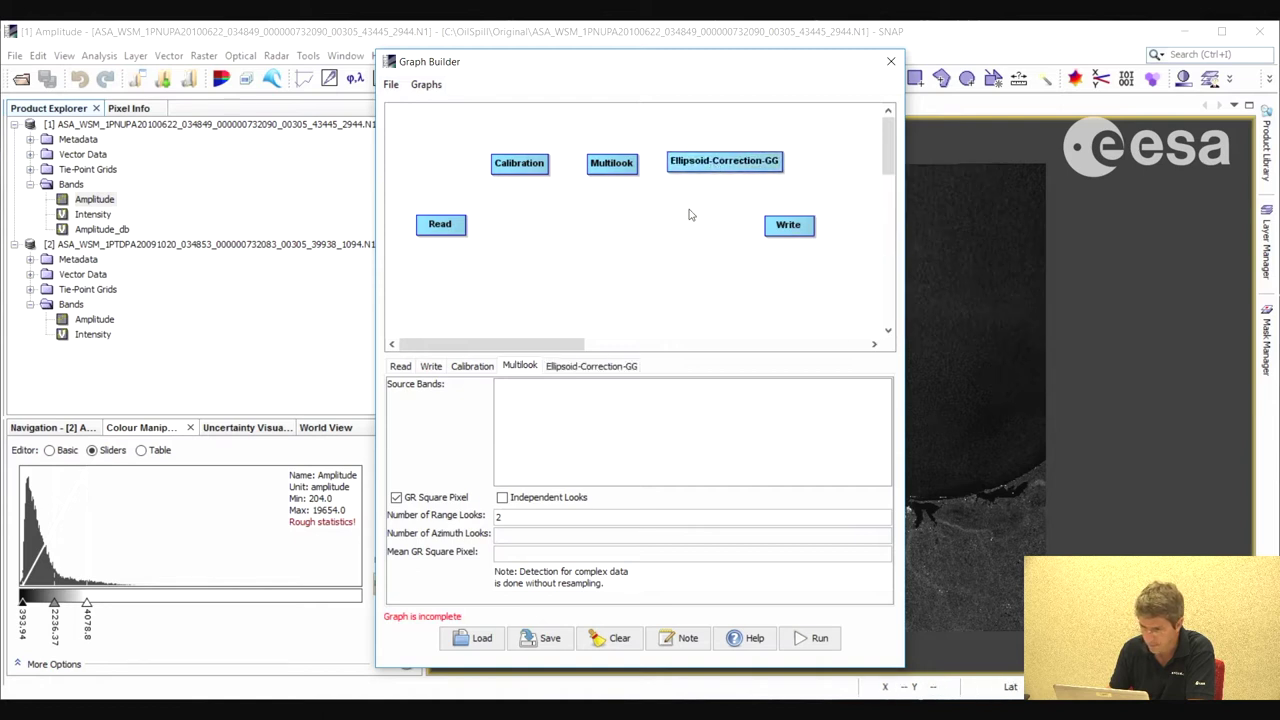
Add a raster Land-Sea-Mask operator to the graph and place it below Ellipsoid-Correction-GG, near Write
{"action": "right_click", "coordinate": [490, 208]}
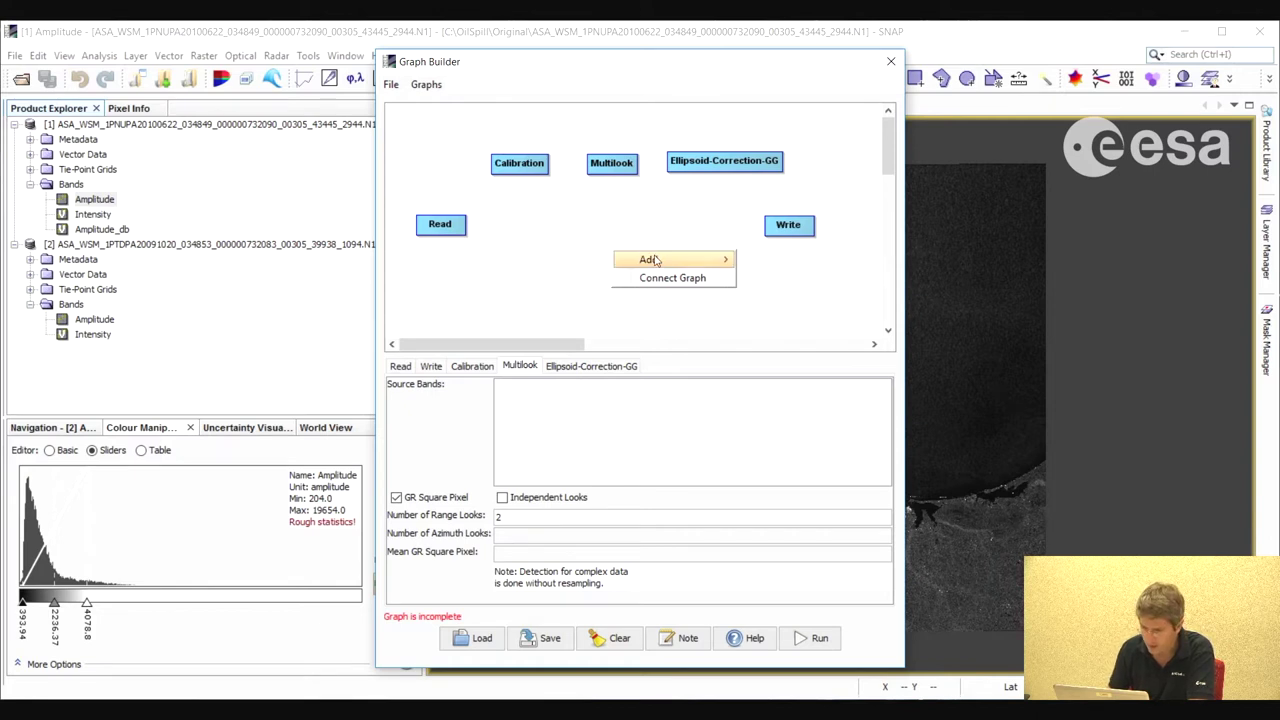
{"action": "mouse_move", "coordinate": [645, 259]}
{"action": "mouse_move", "coordinate": [790, 283]}
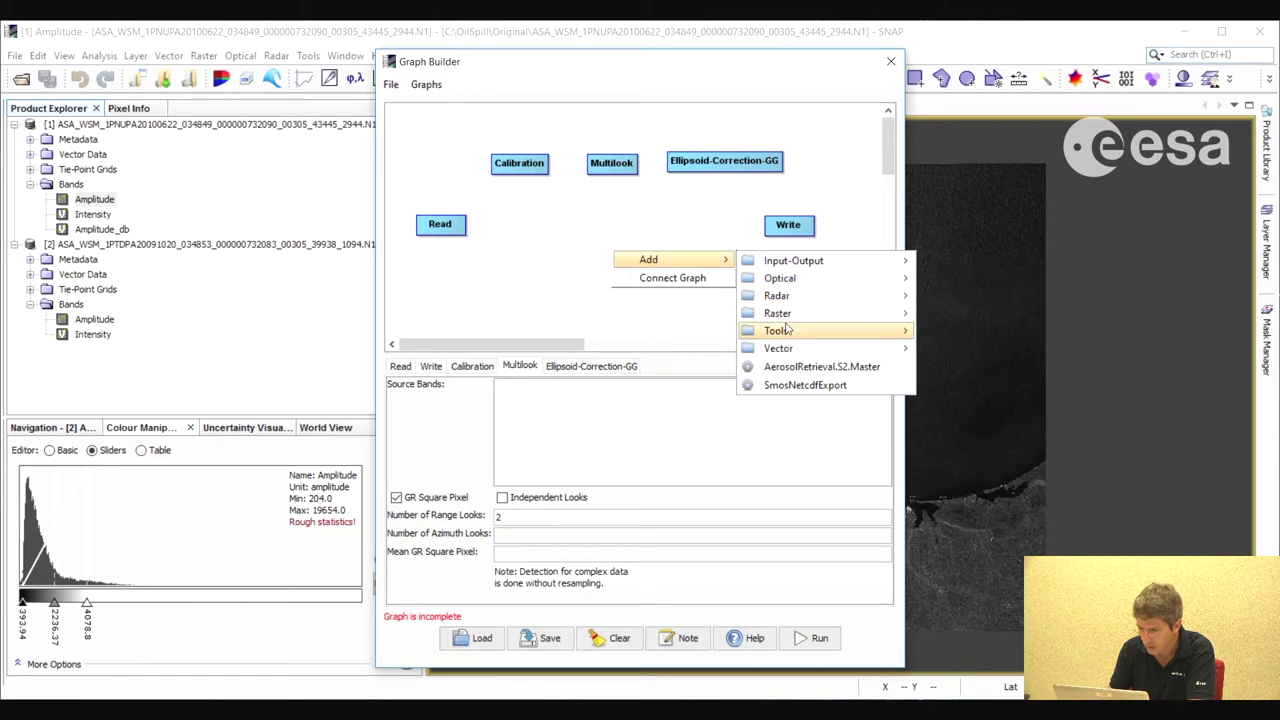
{"action": "mouse_move", "coordinate": [793, 316]}
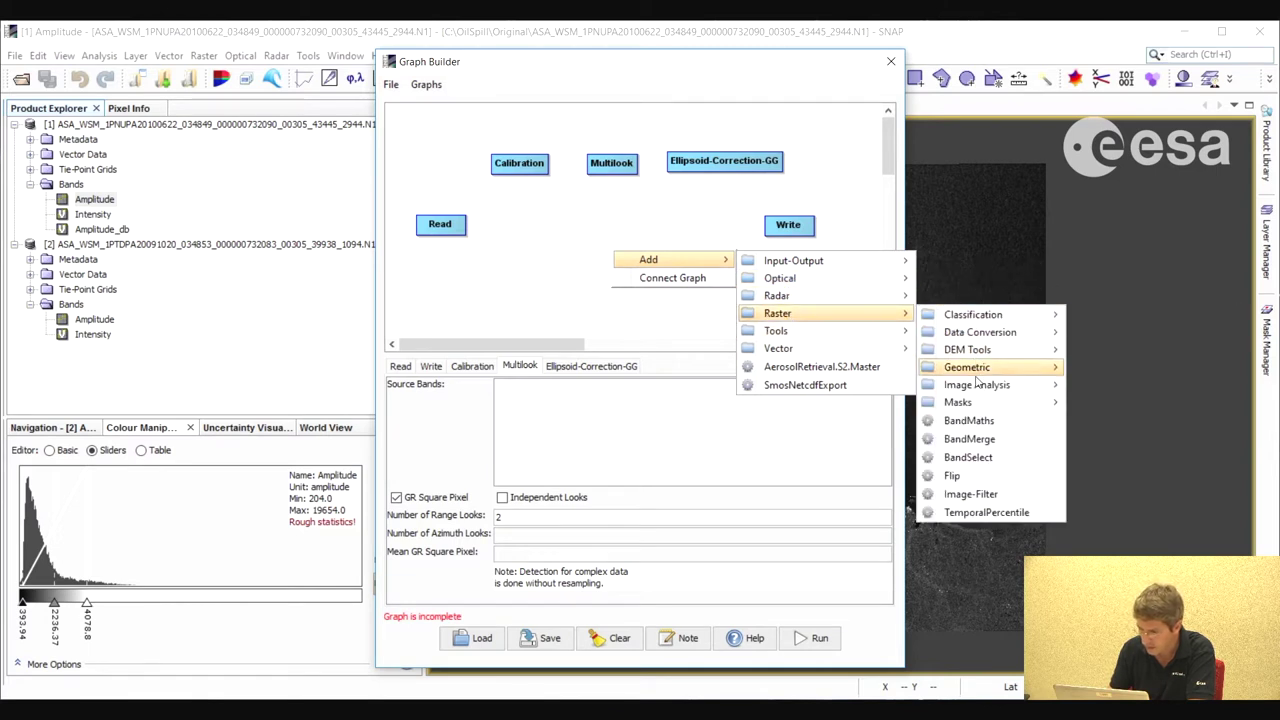
{"action": "mouse_move", "coordinate": [1031, 403]}
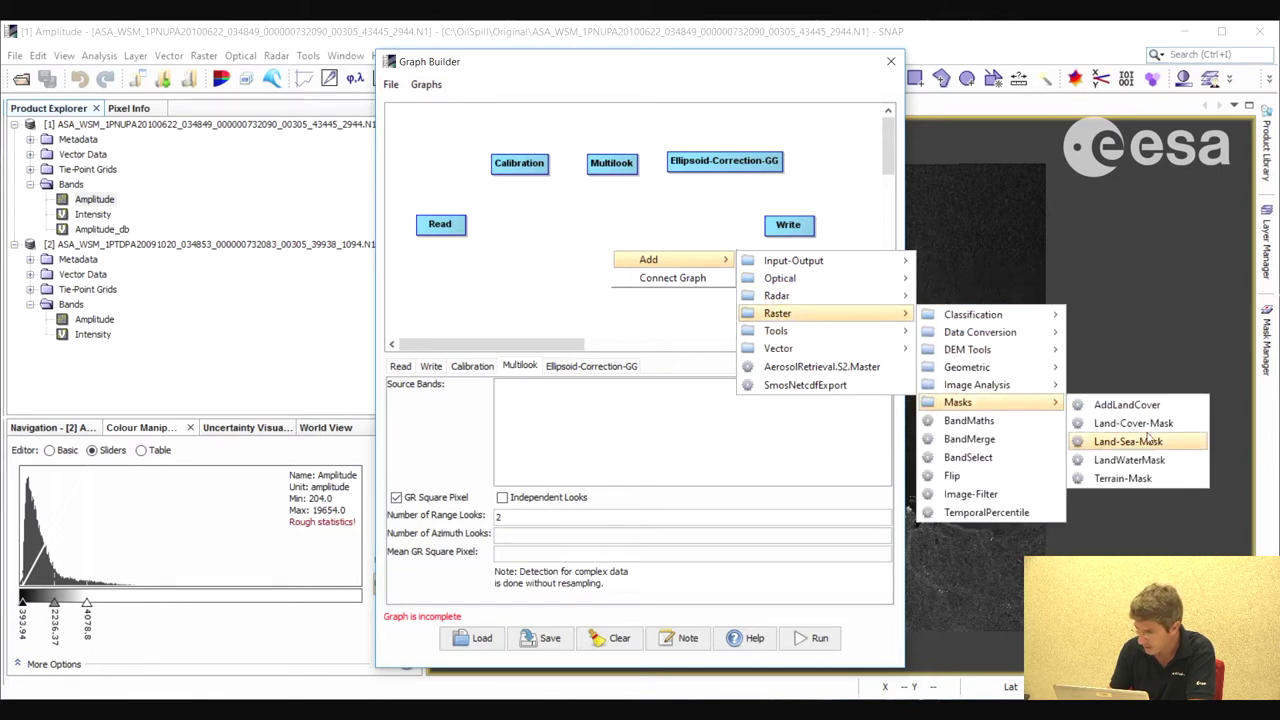
{"action": "left_click", "coordinate": [1110, 441]}
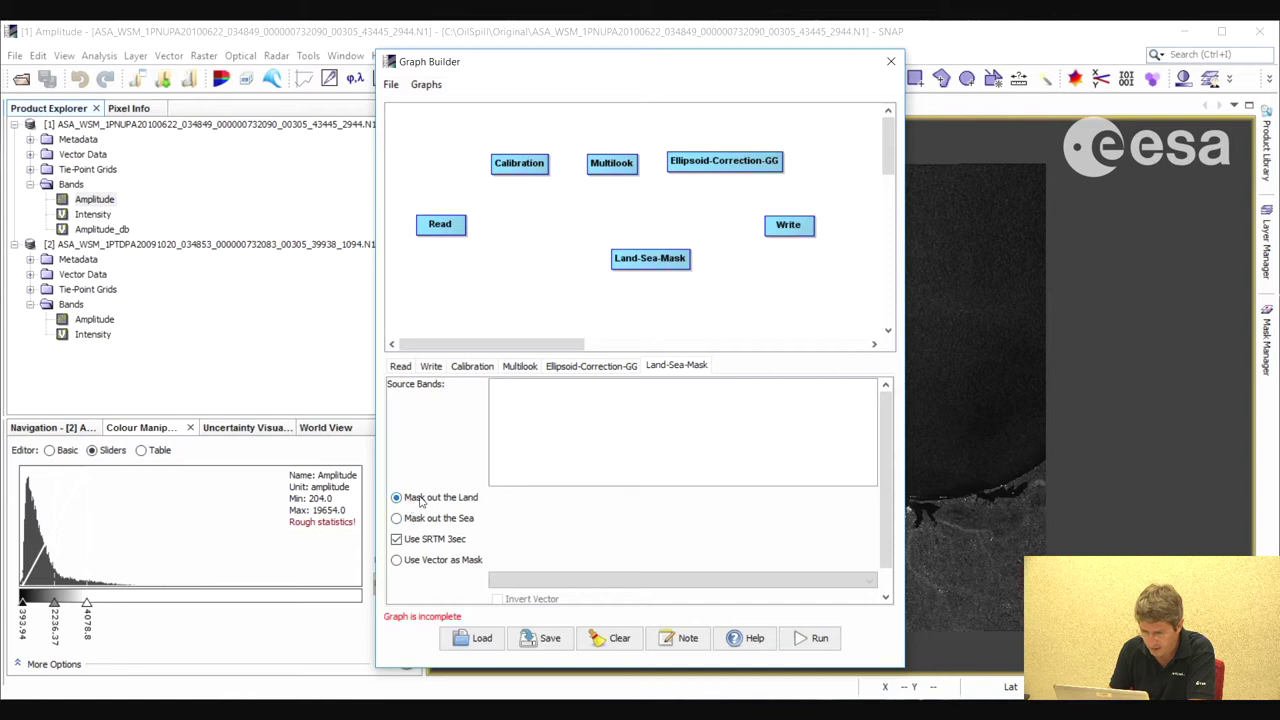
{"action": "left_click_drag", "start_coordinate": [637, 265], "coordinate": [664, 248]}
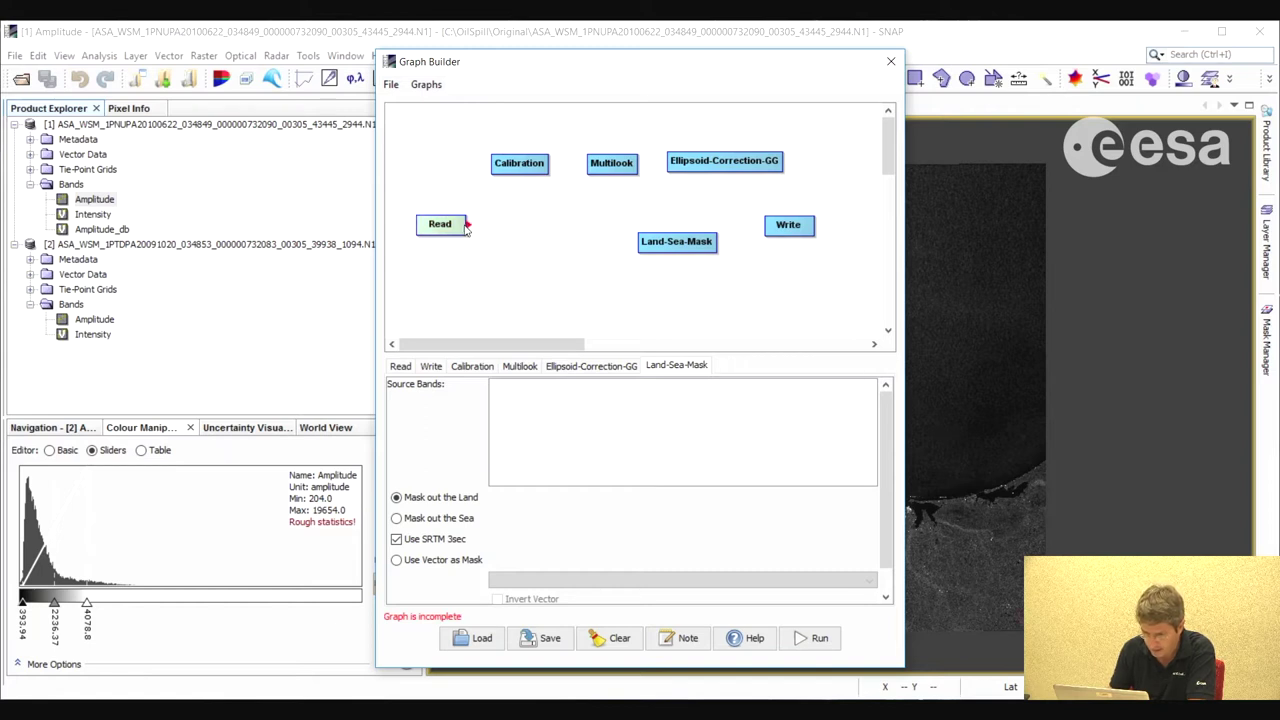
Connect Read, Calibration, Multilook, Ellipsoid-Correction-GG, Land-Sea-Mask and Write in that order, and rearrange the nodes into a tidy layout
{"action": "left_click_drag", "start_coordinate": [470, 226], "coordinate": [704, 168]}
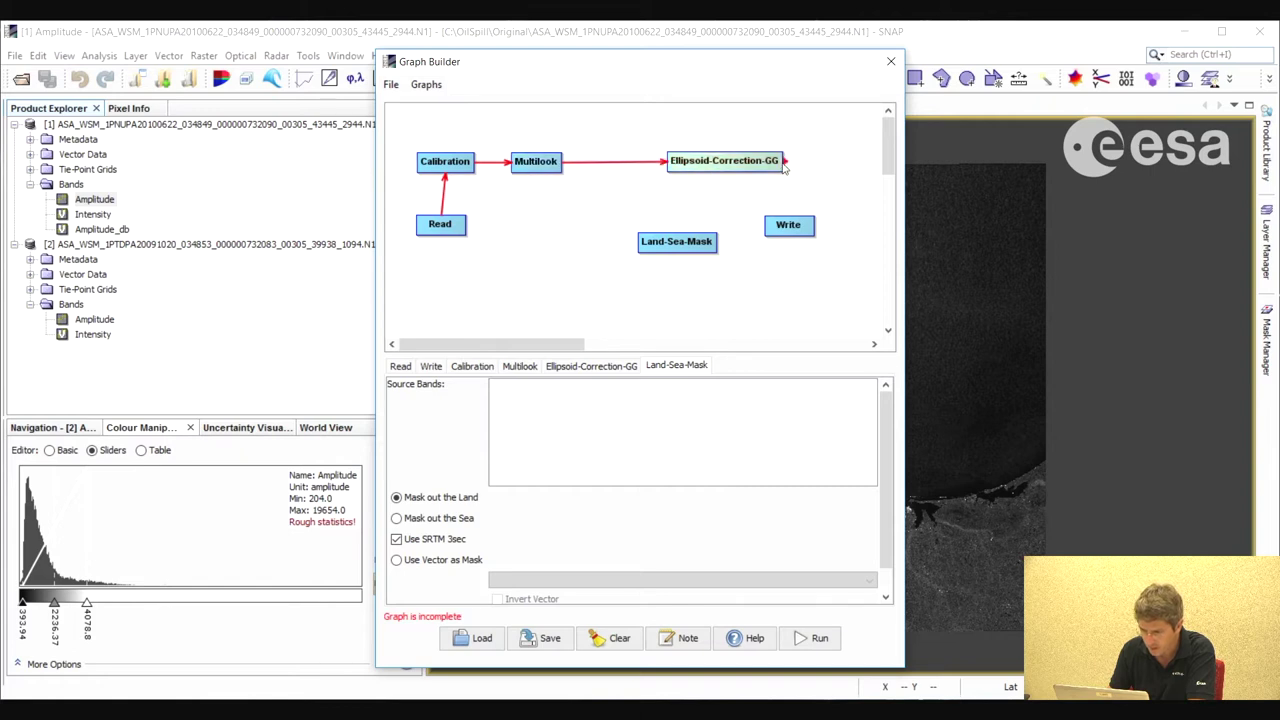
{"action": "left_click_drag", "start_coordinate": [785, 170], "coordinate": [680, 240]}
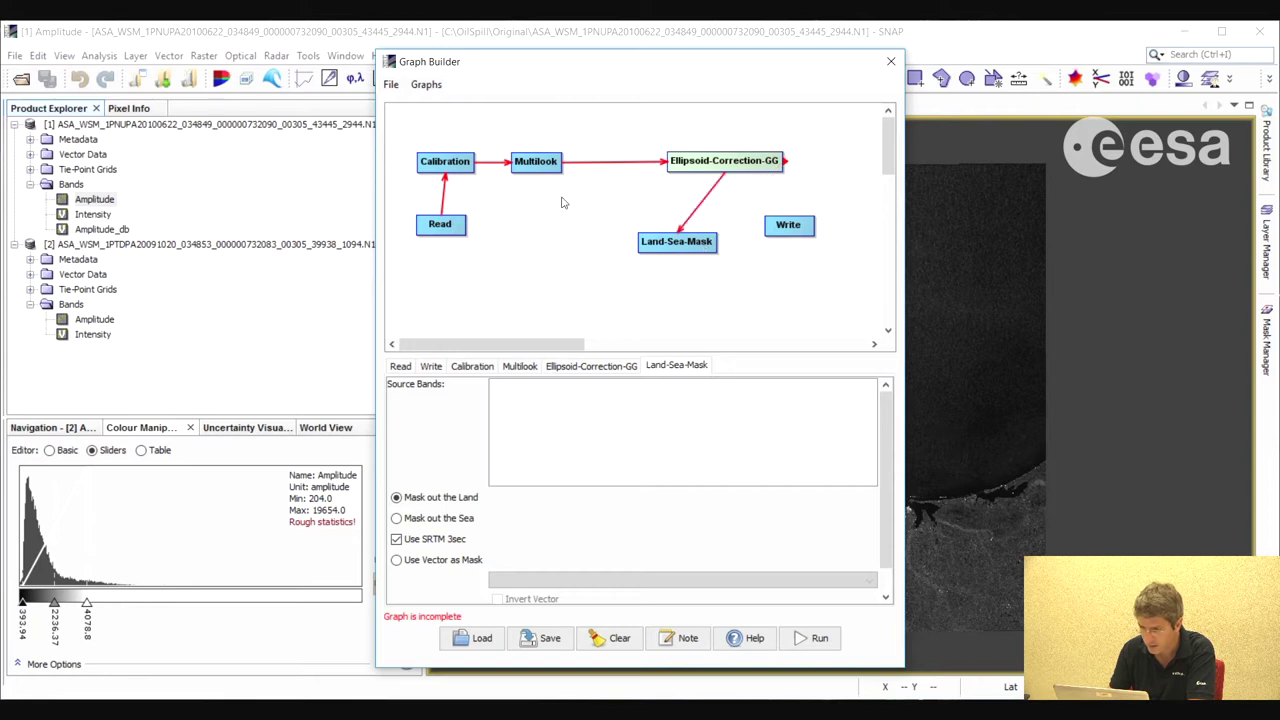
{"action": "left_click_drag", "start_coordinate": [768, 237], "coordinate": [806, 231]}
{"action": "left_click_drag", "start_coordinate": [708, 242], "coordinate": [753, 238]}
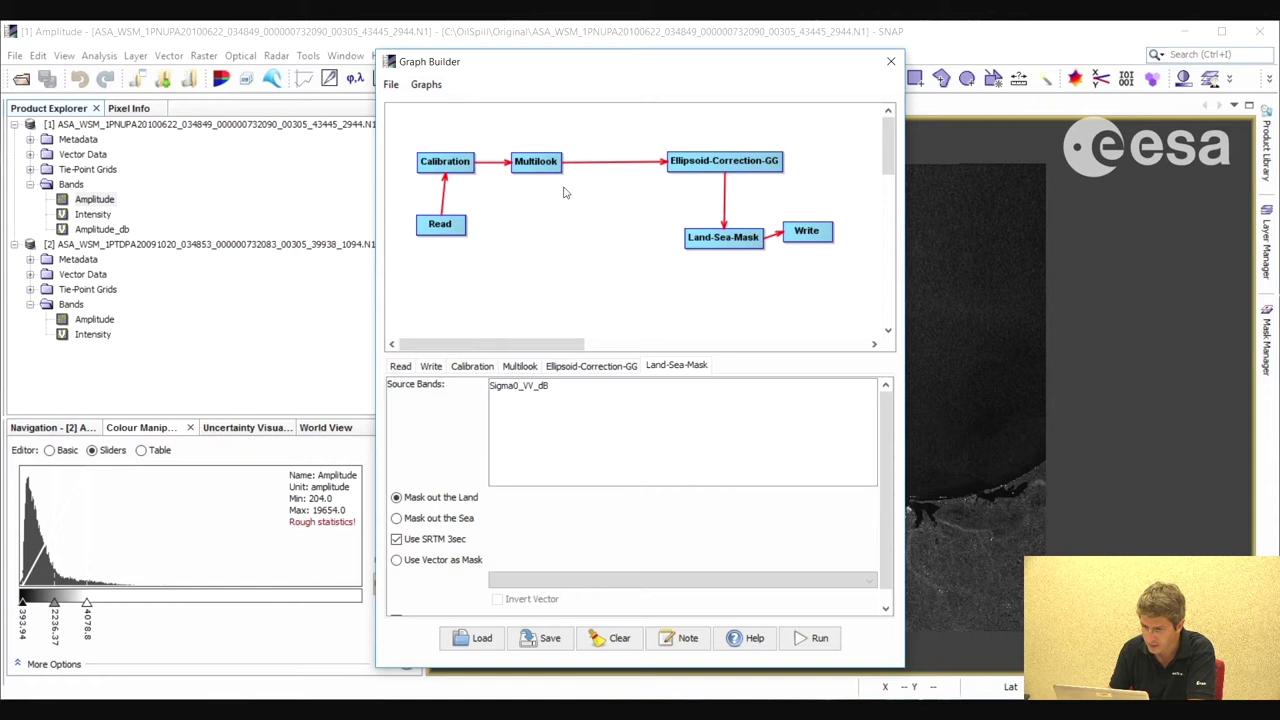
{"action": "left_click_drag", "start_coordinate": [740, 163], "coordinate": [570, 232]}
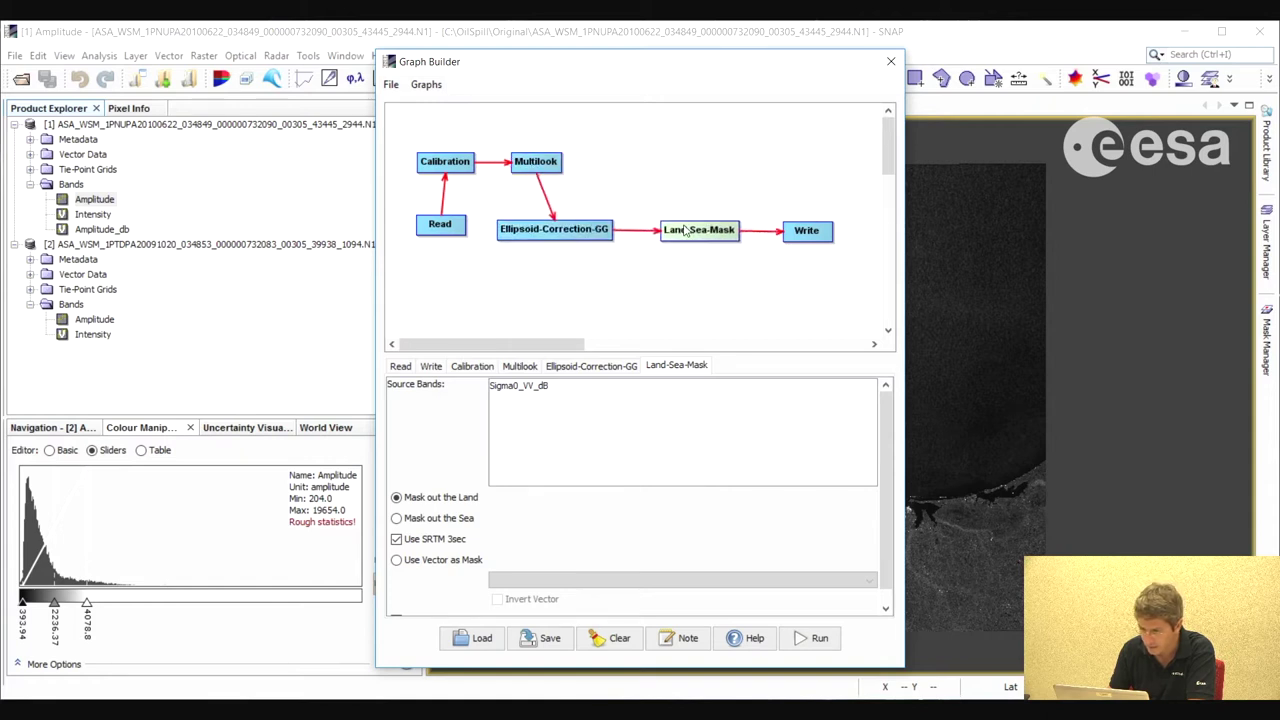
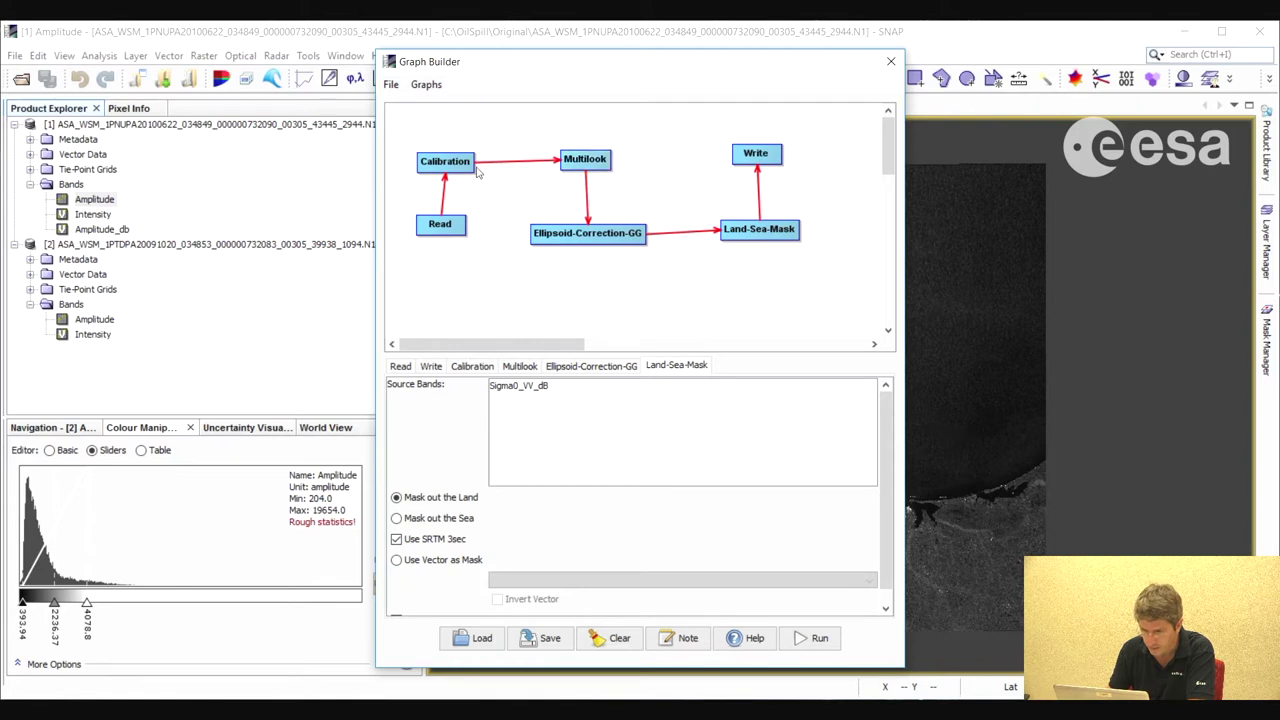
{"action": "left_click_drag", "start_coordinate": [447, 226], "coordinate": [450, 236]}
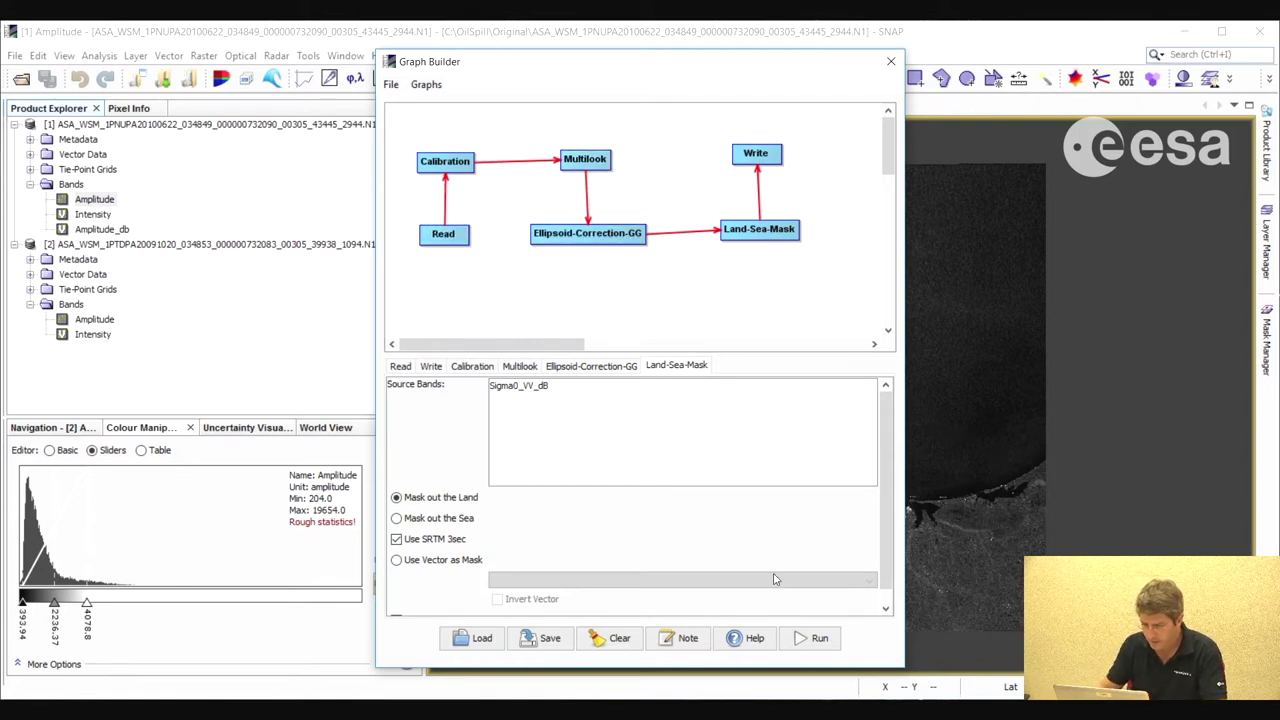
Save the graph as OilSpill.xml in the out folder and close the Graph Builder
{"action": "left_click", "coordinate": [551, 643]}
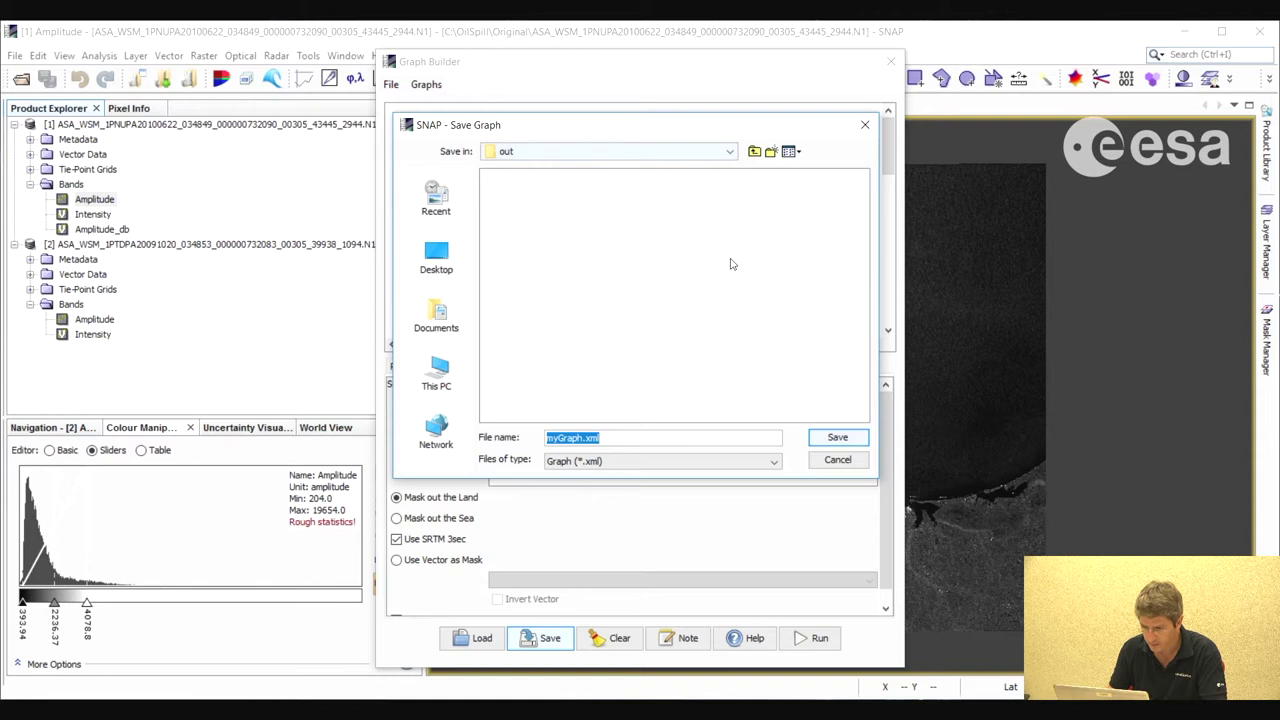
{"action": "left_click", "coordinate": [589, 437]}
{"action": "key", "text": "shift+Home"}
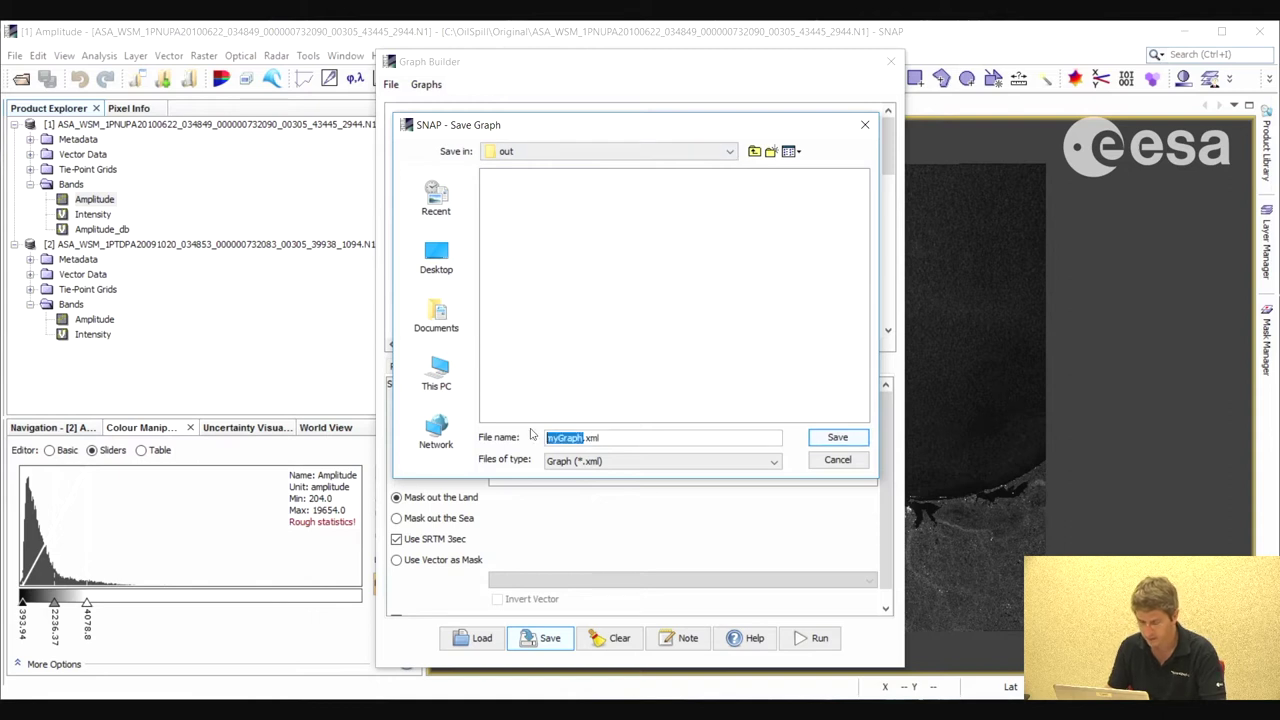
{"action": "type", "text": "oil"}
{"action": "key", "text": "BackSpace"}
{"action": "key", "text": "BackSpace"}
{"action": "key", "text": "BackSpace"}
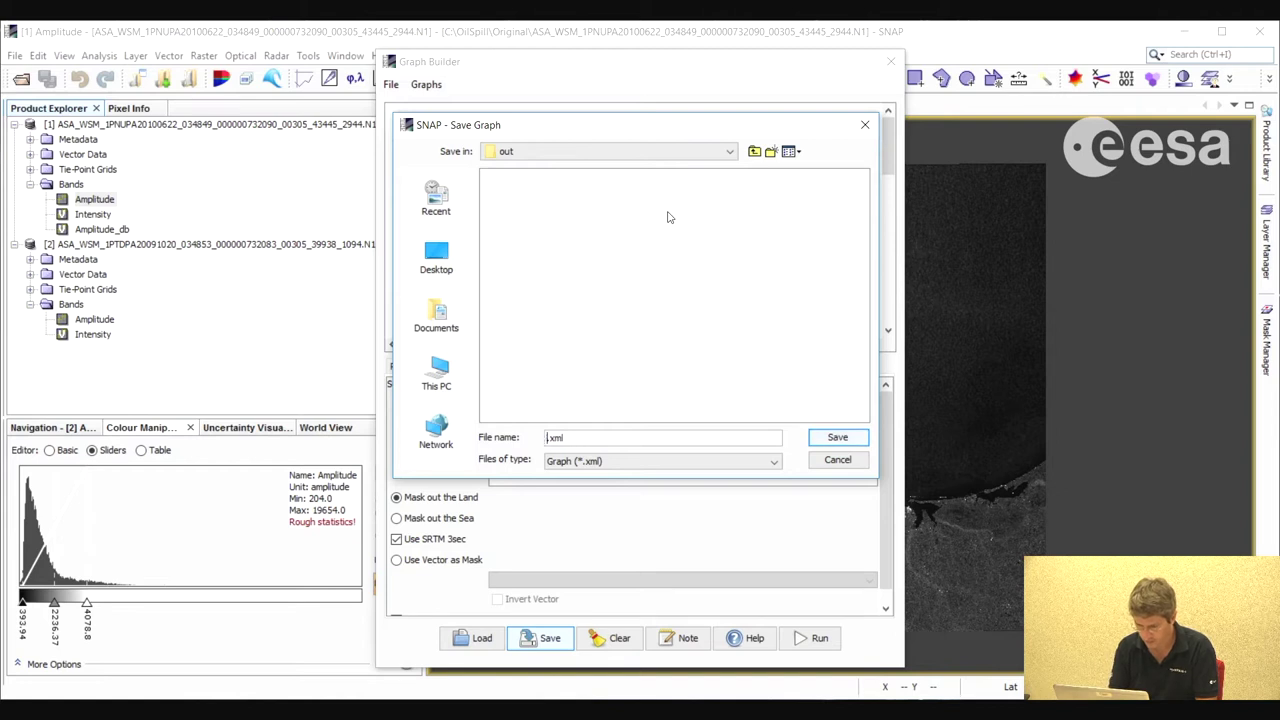
{"action": "type", "text": "OilSpill"}
{"action": "left_click", "coordinate": [837, 437]}
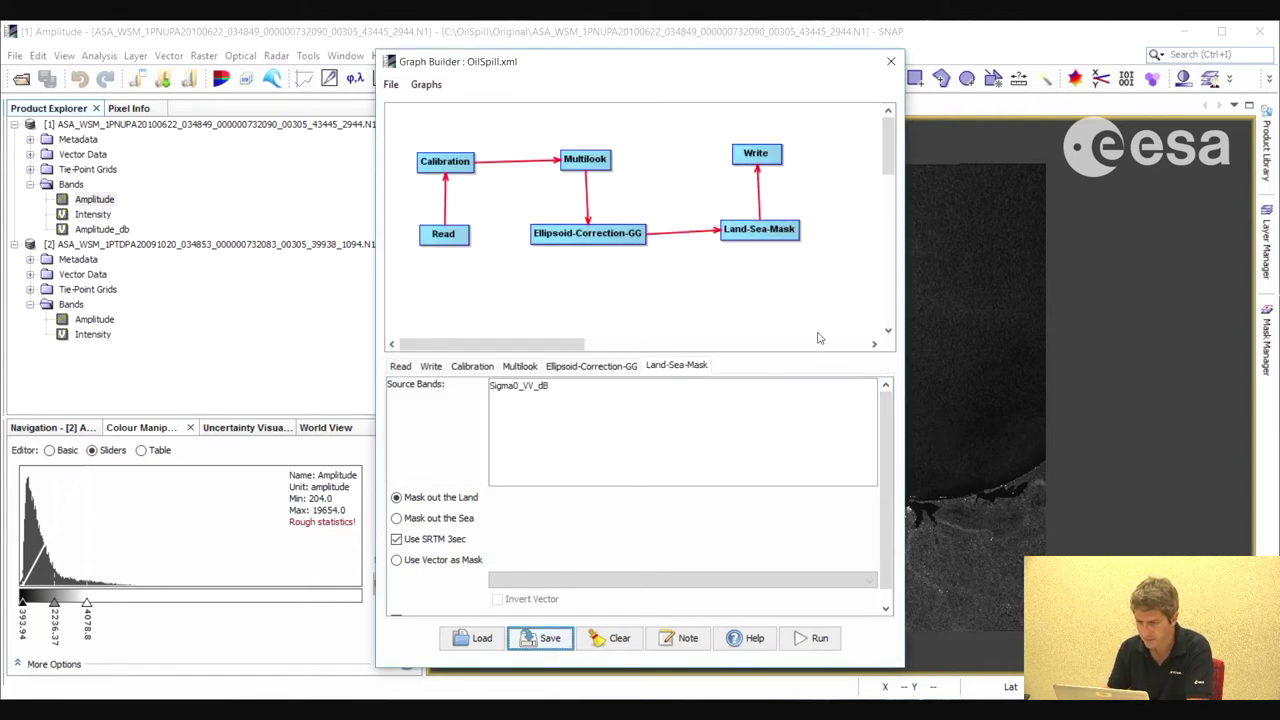
{"action": "left_click", "coordinate": [890, 63]}
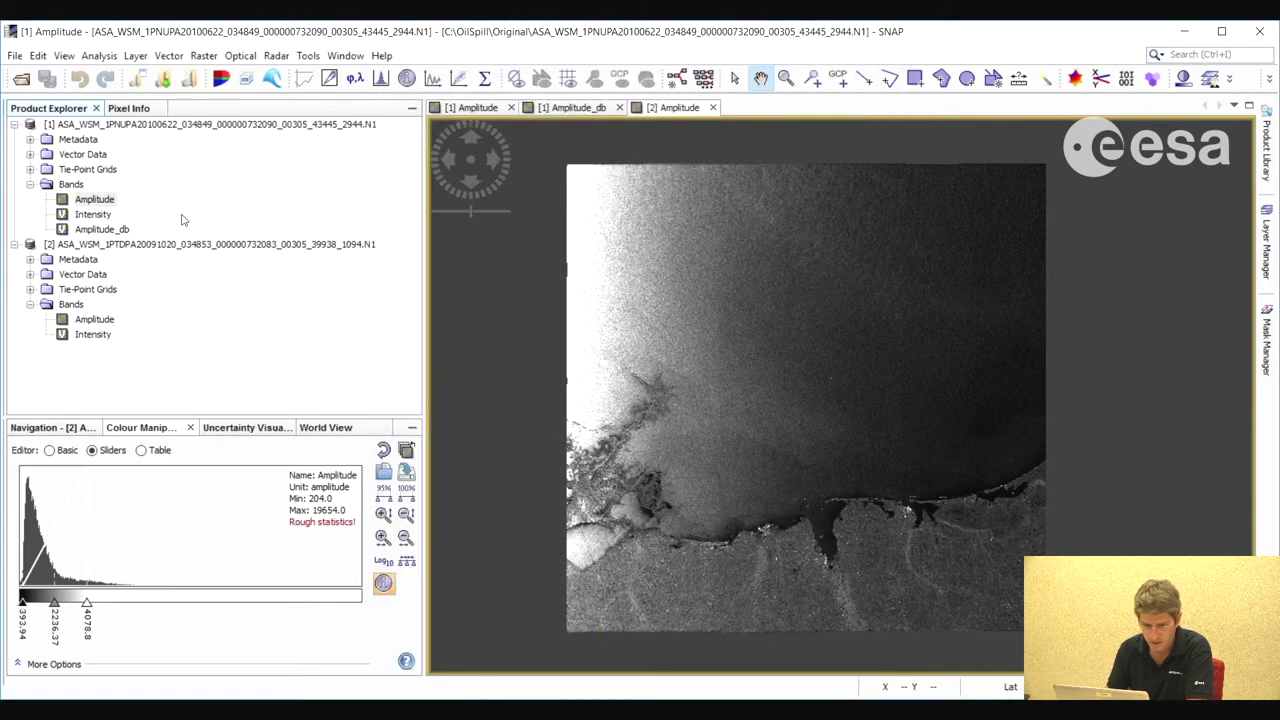
Delete the virtual band Amplitude_db from the first product
{"action": "left_click", "coordinate": [107, 230]}
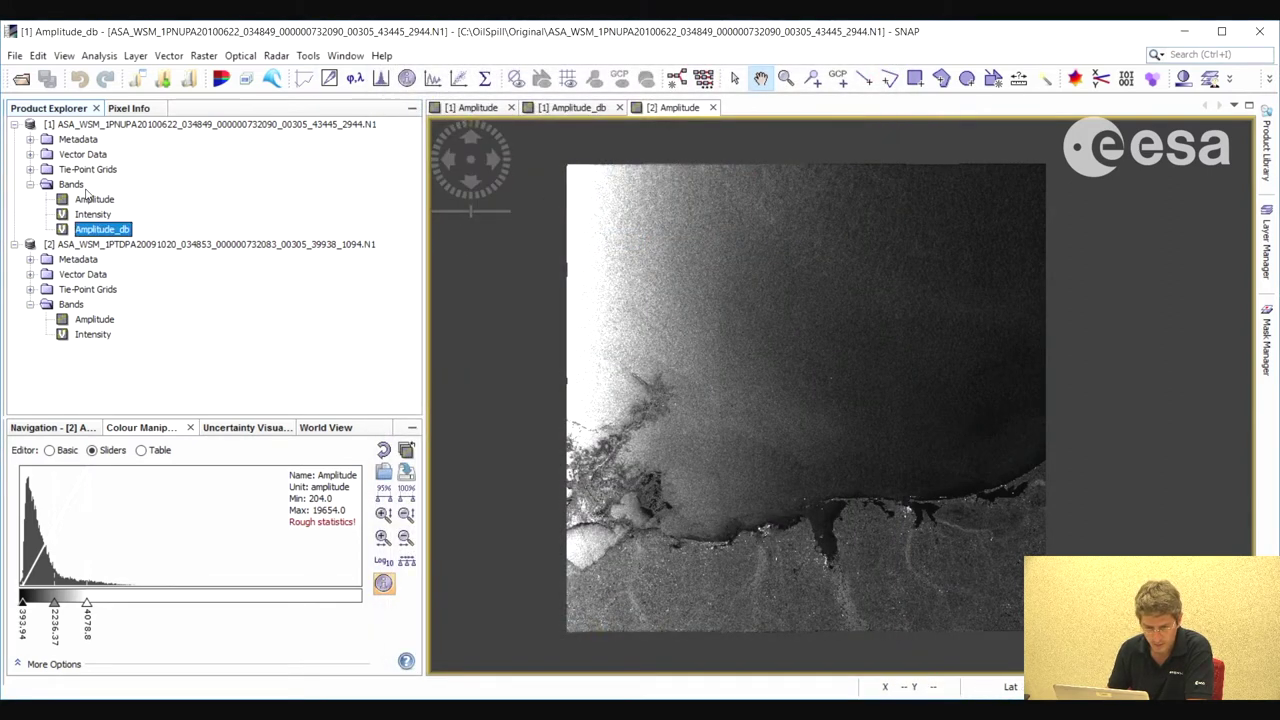
{"action": "right_click", "coordinate": [107, 231]}
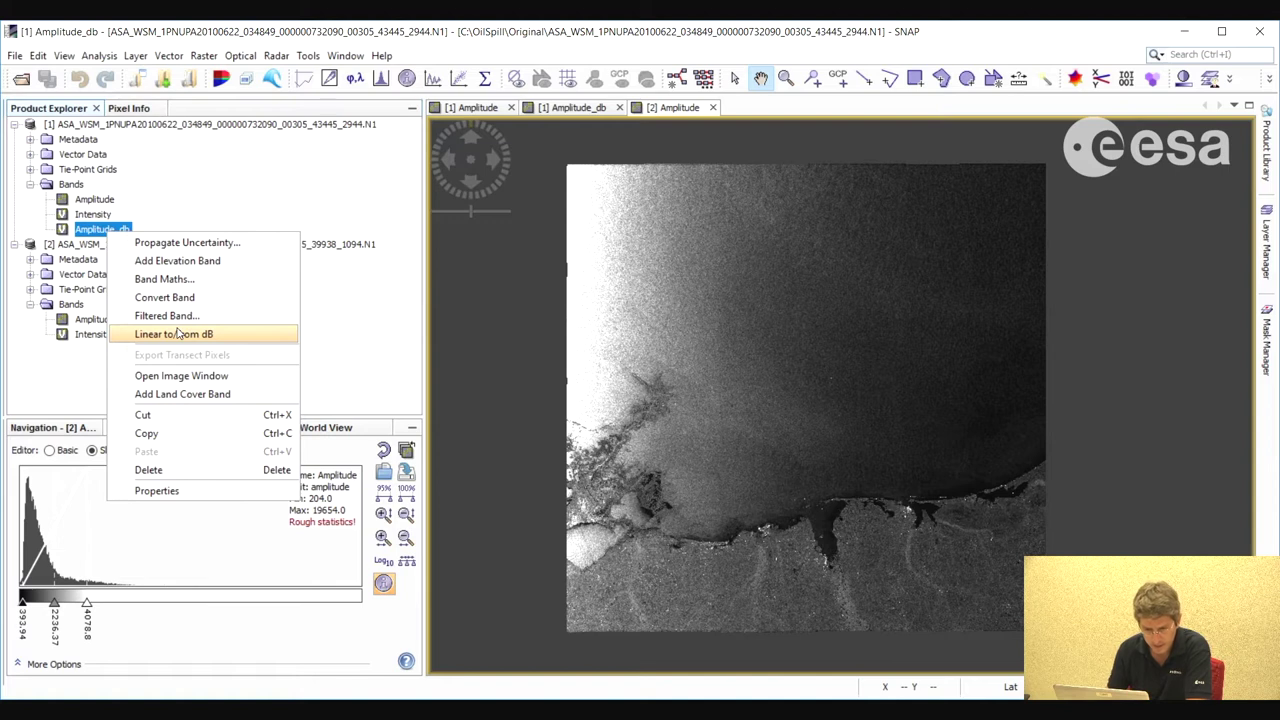
{"action": "left_click", "coordinate": [152, 470]}
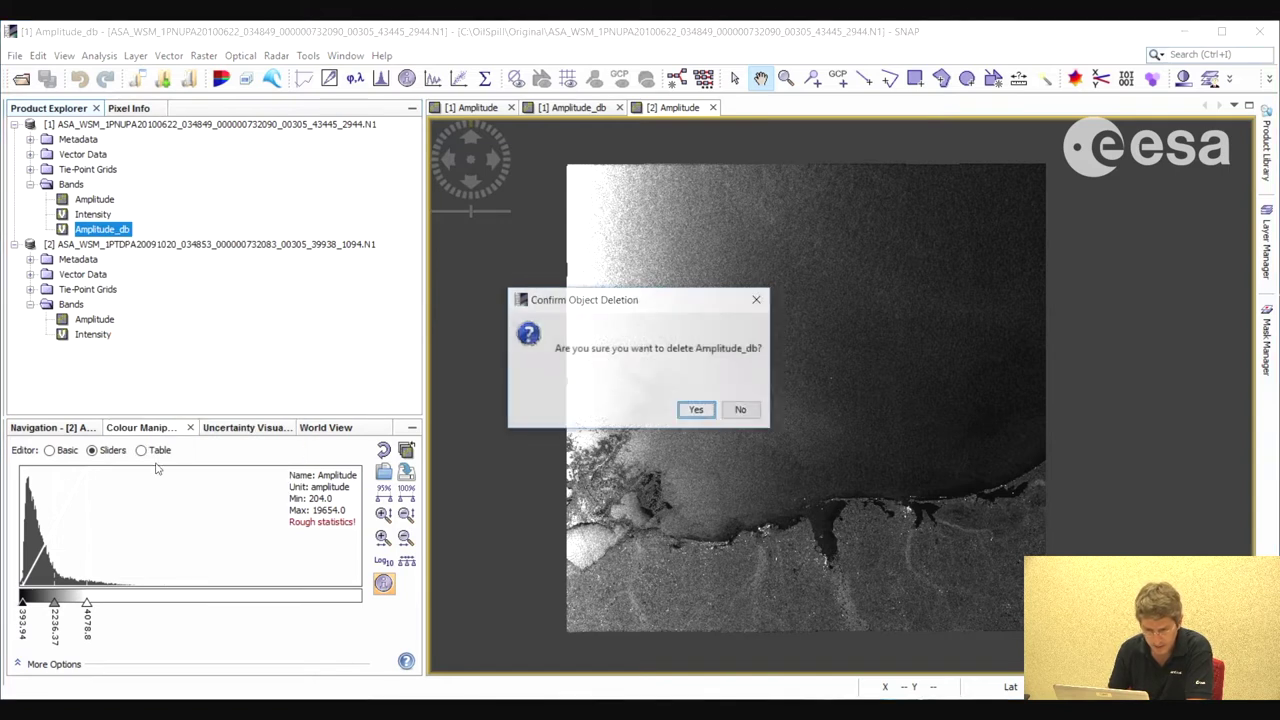
{"action": "left_click", "coordinate": [697, 411]}
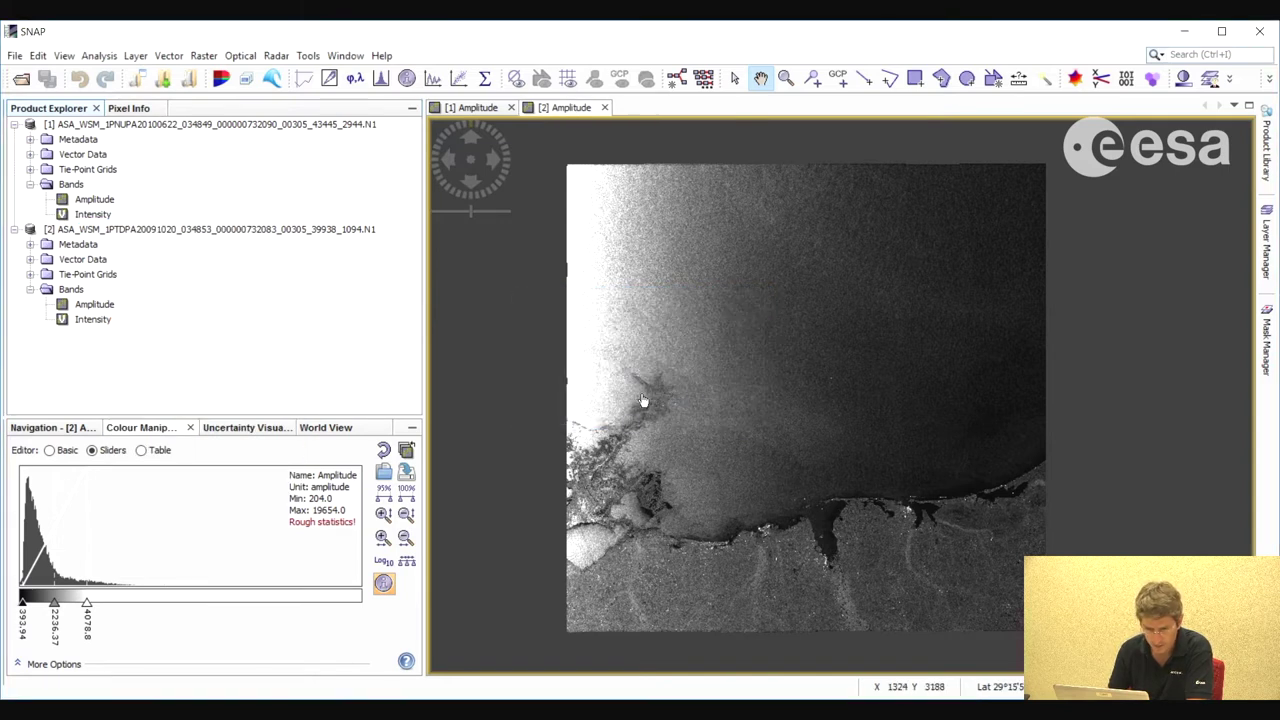
Open Batch Processing and add both opened ASAR products as inputs
{"action": "left_click", "coordinate": [308, 57]}
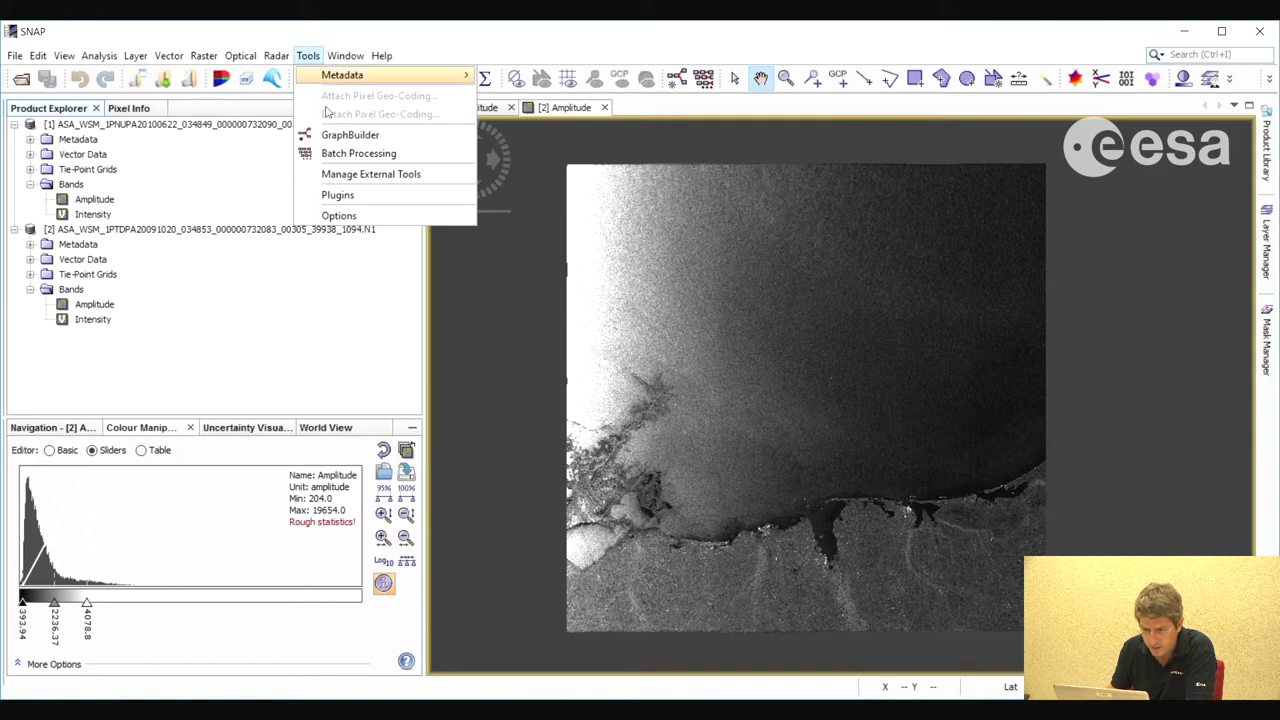
{"action": "left_click", "coordinate": [342, 153]}
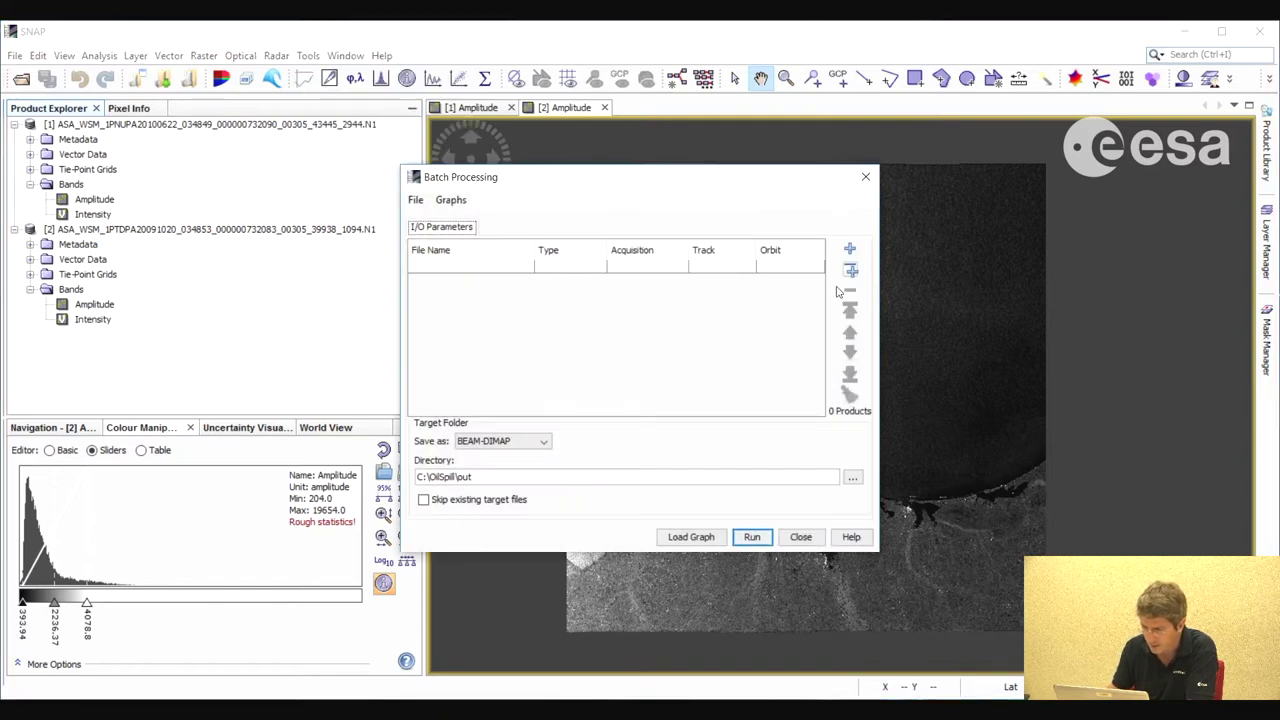
{"action": "left_click", "coordinate": [850, 270]}
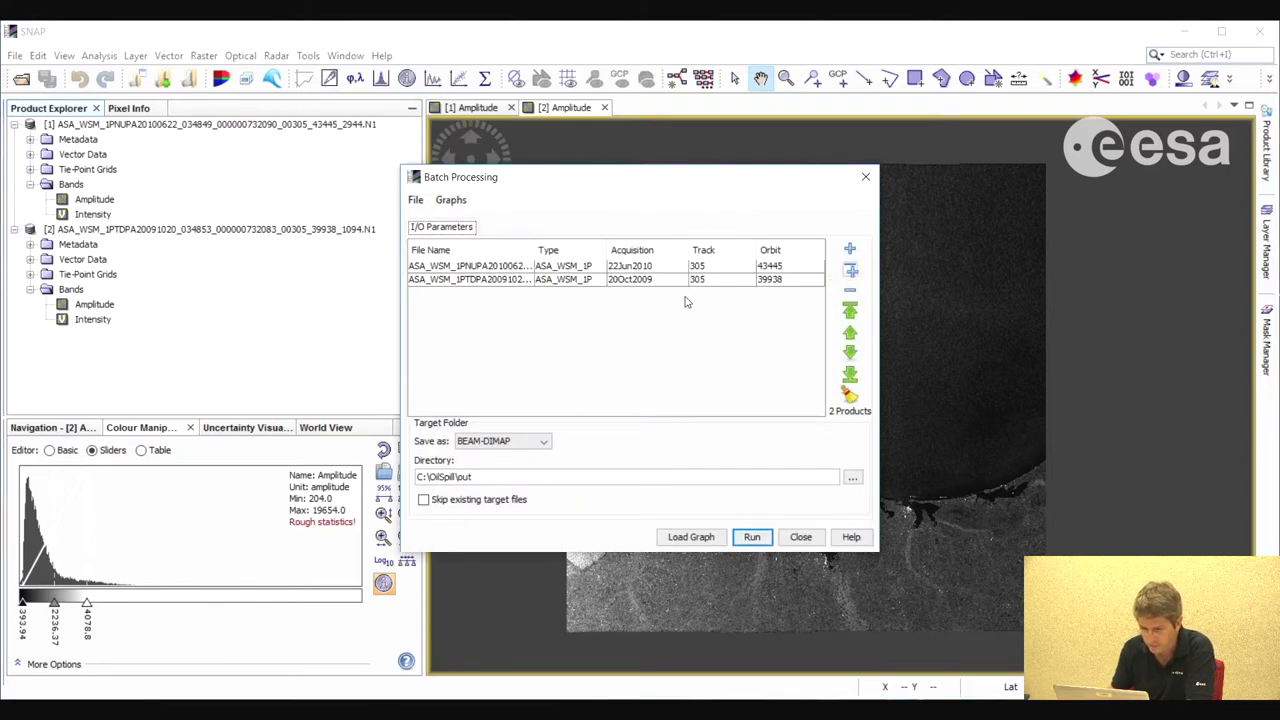
Load the graph OilSpill.xml from the C:\OilSpill\out folder into the batch processor
{"action": "left_click", "coordinate": [691, 537]}
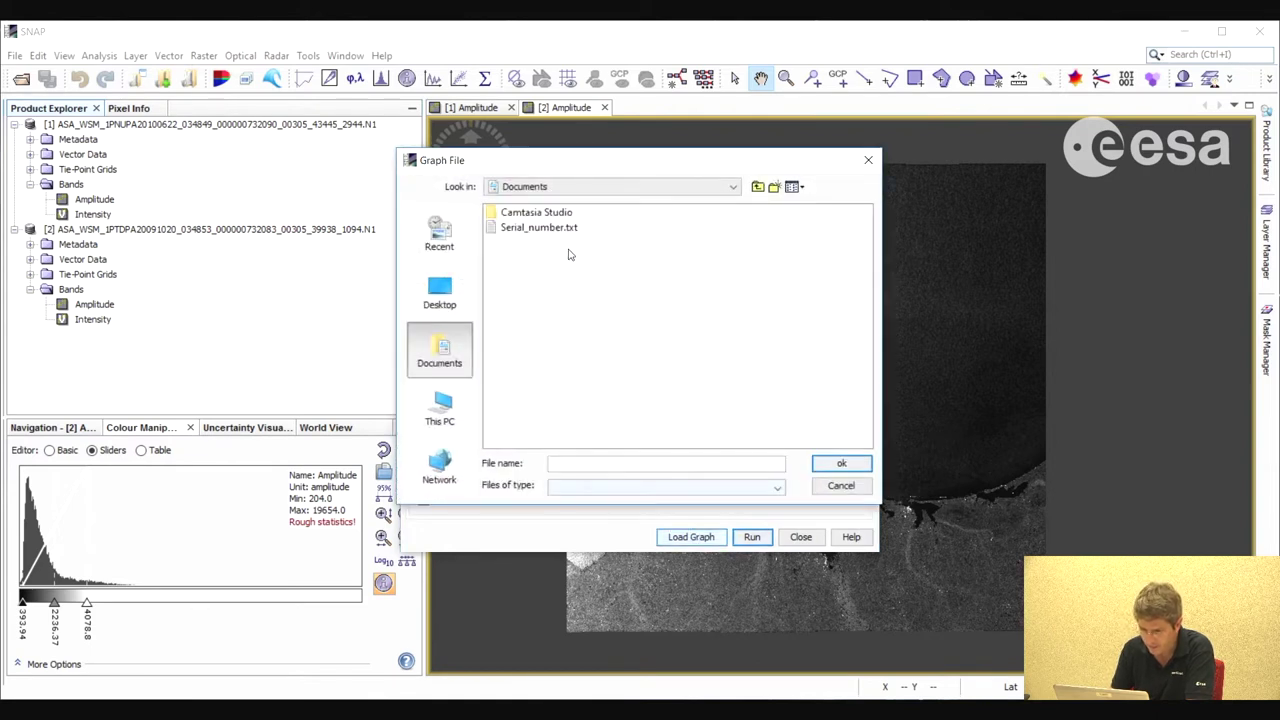
{"action": "left_click", "coordinate": [637, 192]}
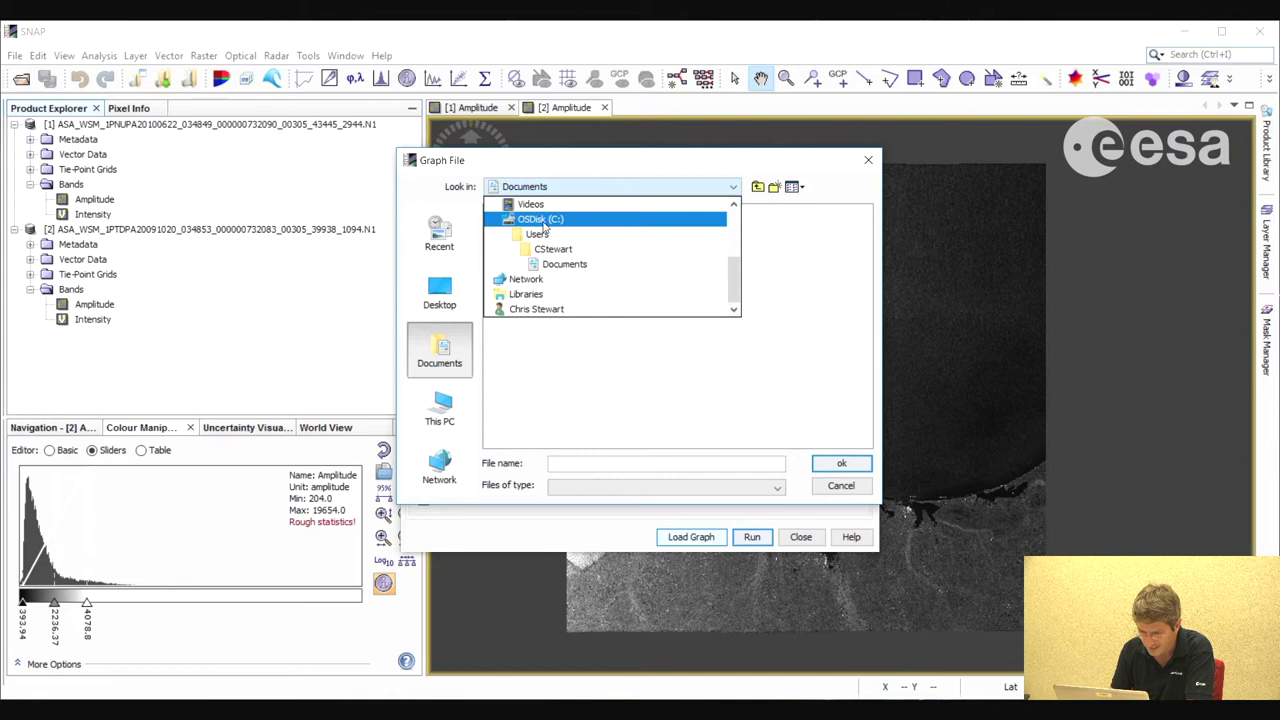
{"action": "left_click", "coordinate": [540, 218]}
{"action": "left_click", "coordinate": [516, 302]}
{"action": "key", "text": "Return"}
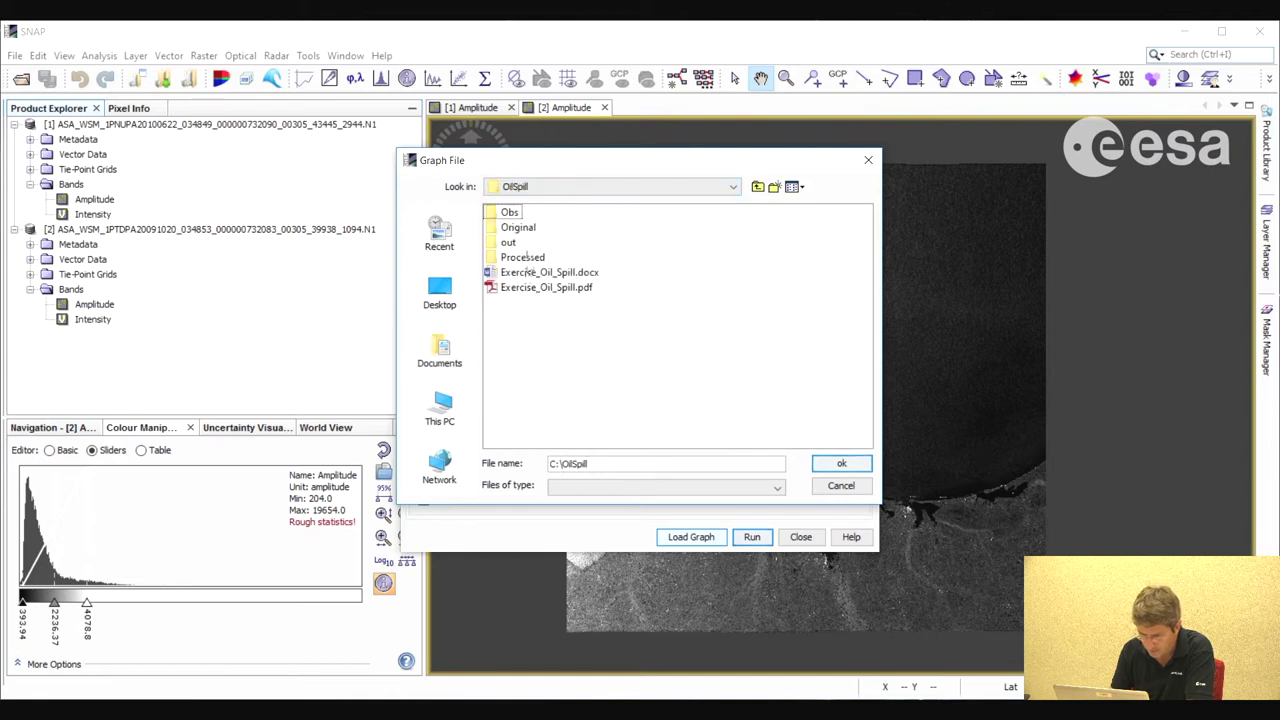
{"action": "left_click", "coordinate": [508, 242]}
{"action": "key", "text": "Return"}
{"action": "left_click", "coordinate": [528, 213]}
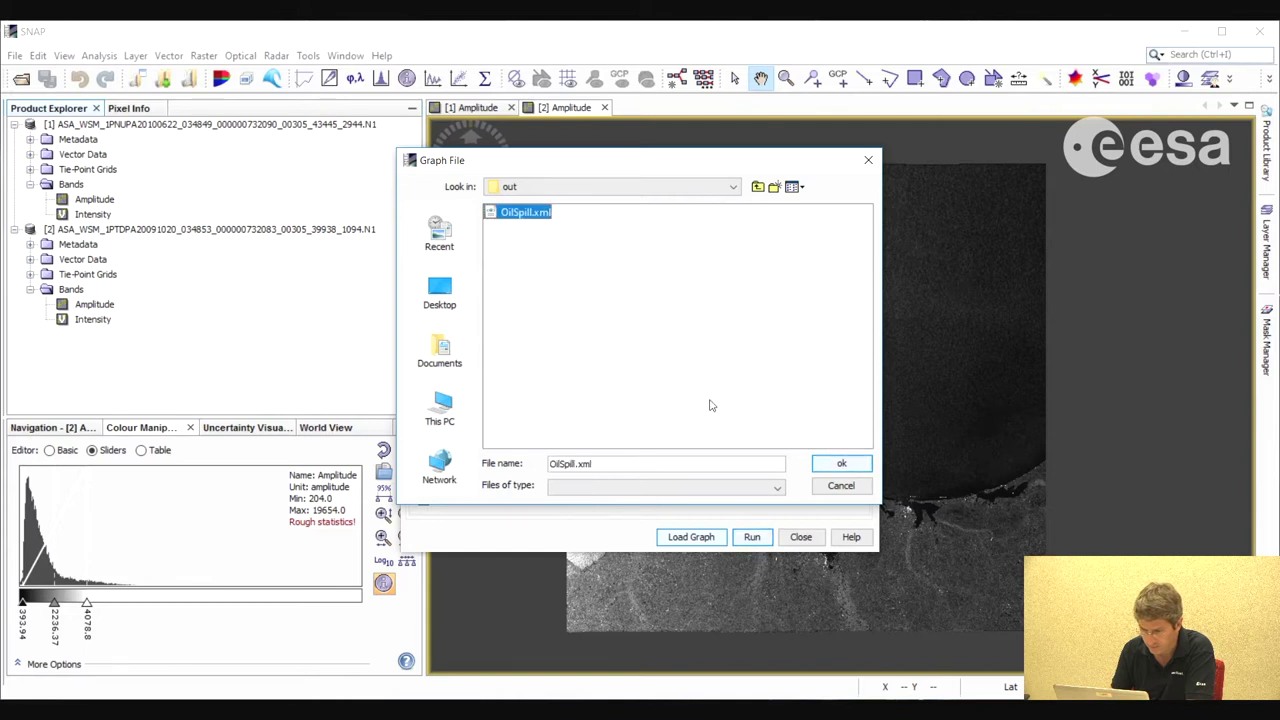
{"action": "left_click", "coordinate": [841, 463]}
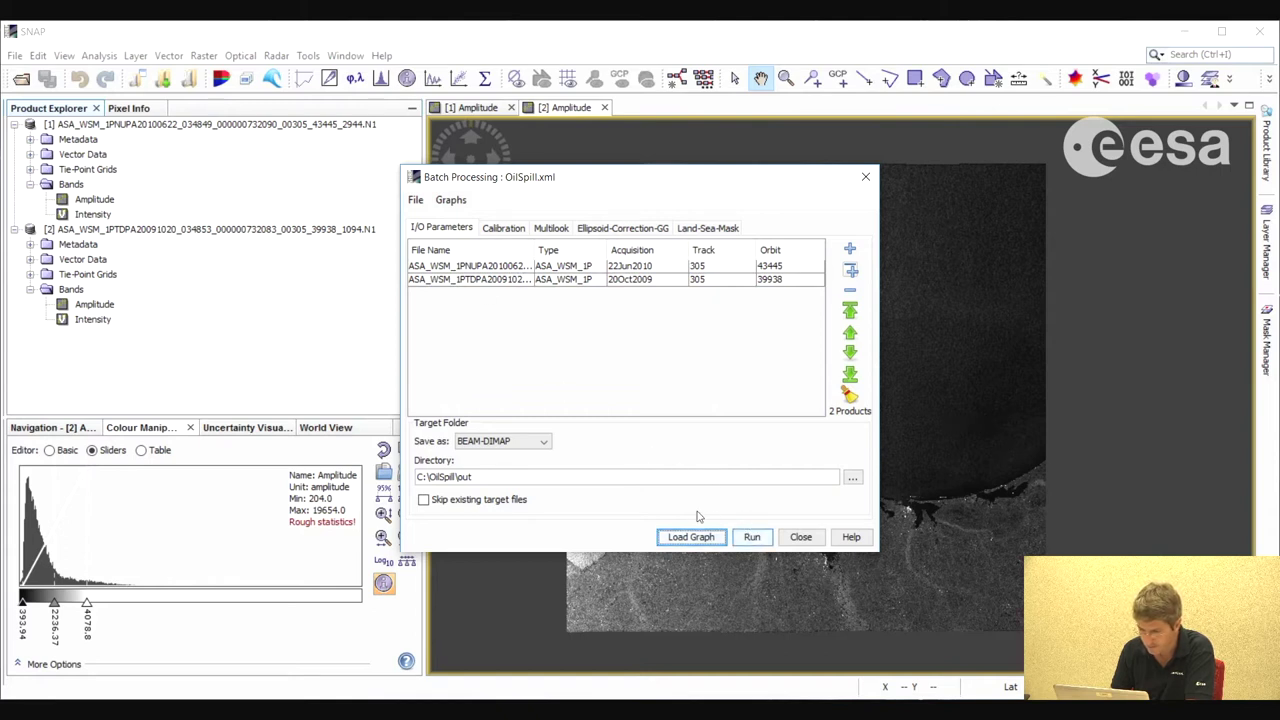
Set the batch target folder to C:\OilSpill\out, run the processing in BEAM-DIMAP format and close the dialog
{"action": "left_click", "coordinate": [852, 477]}
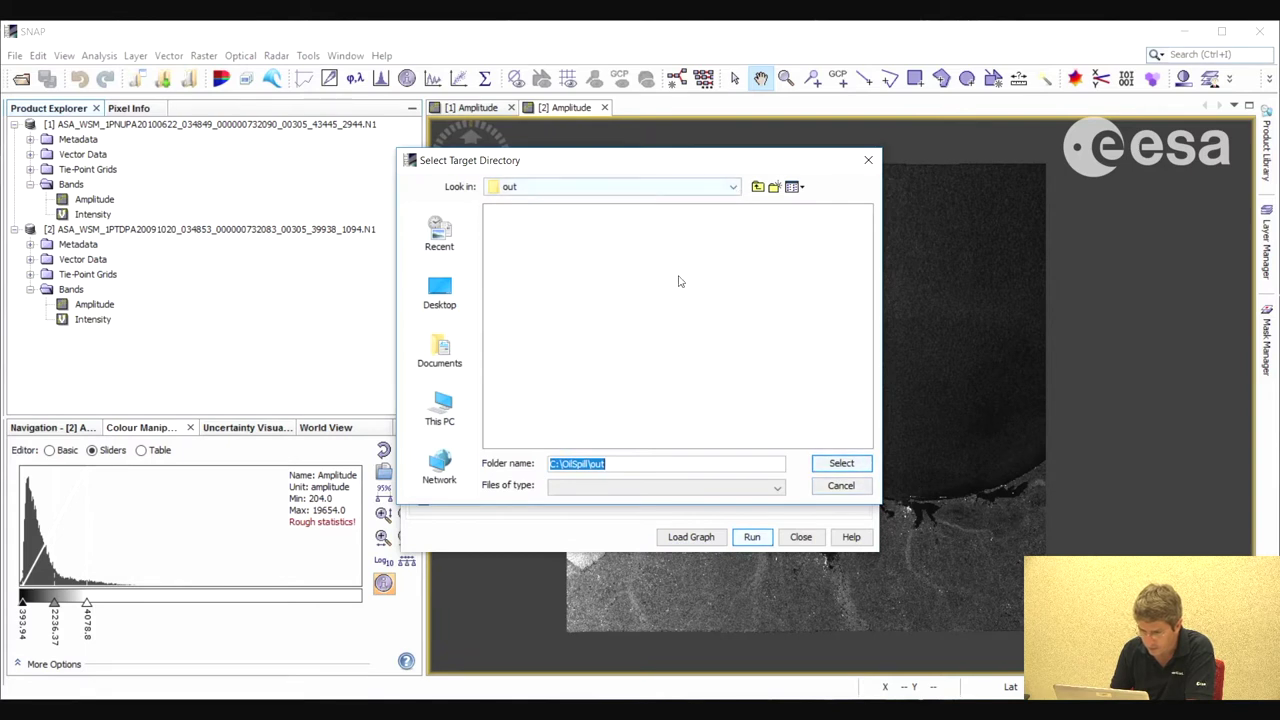
{"action": "left_click", "coordinate": [826, 465]}
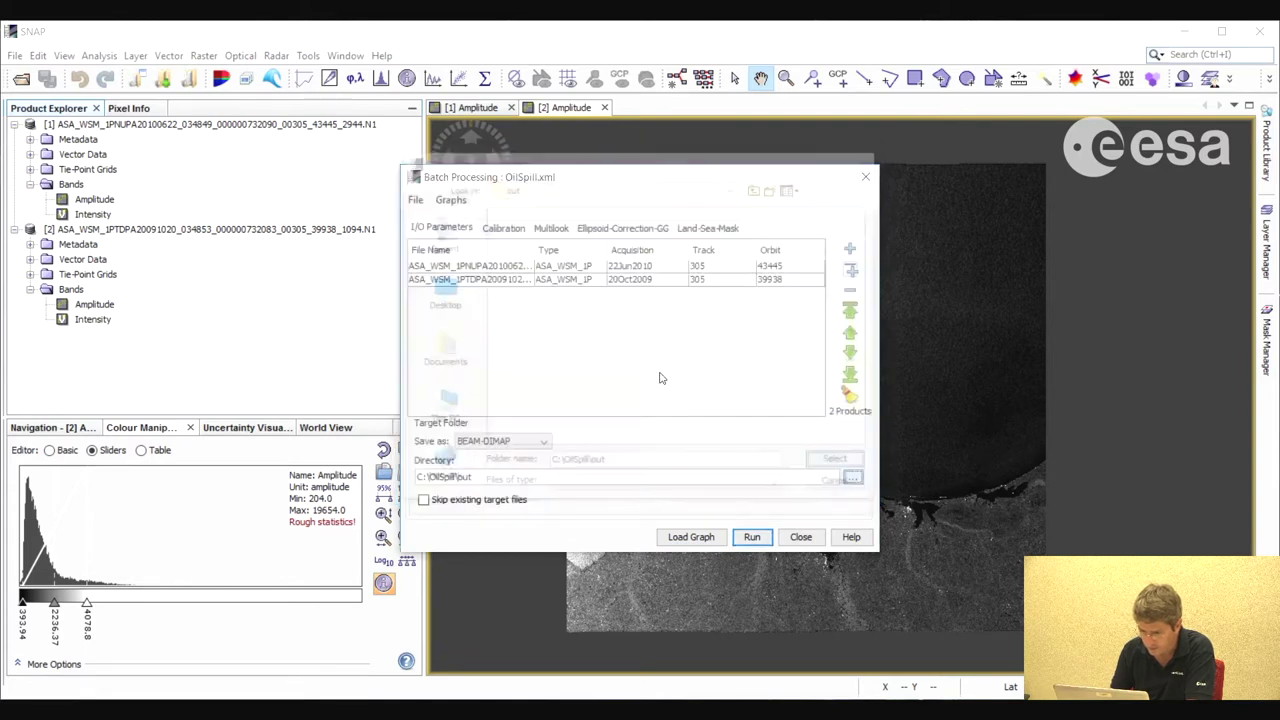
{"action": "left_click", "coordinate": [752, 538]}
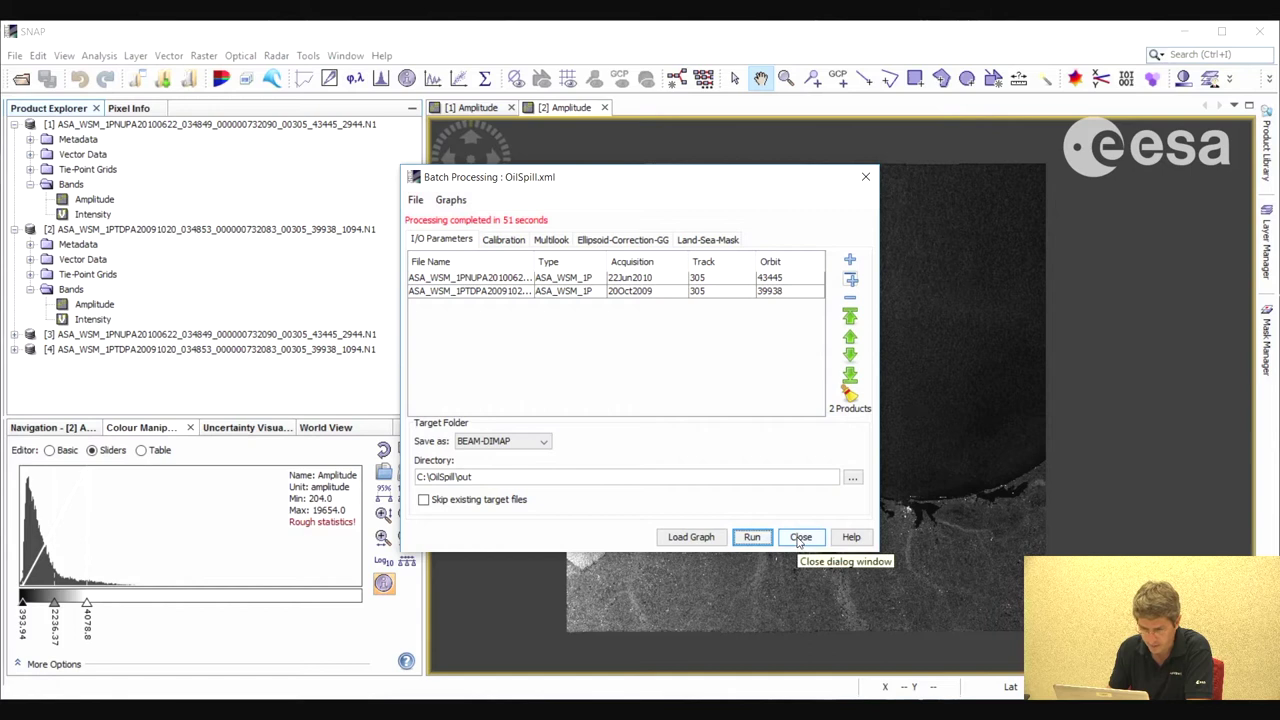
{"action": "key", "text": "Escape"}
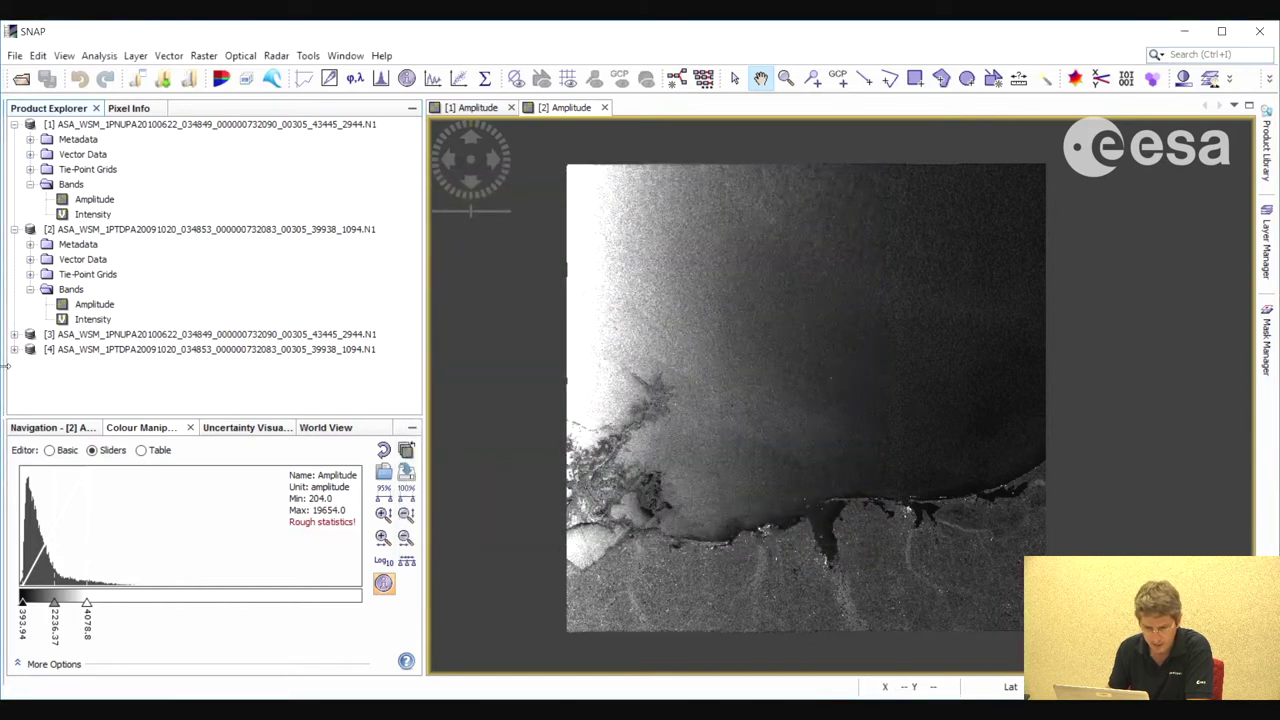
Close the two original unprocessed products [1] and [2] without saving changes
{"action": "left_click", "coordinate": [134, 352]}
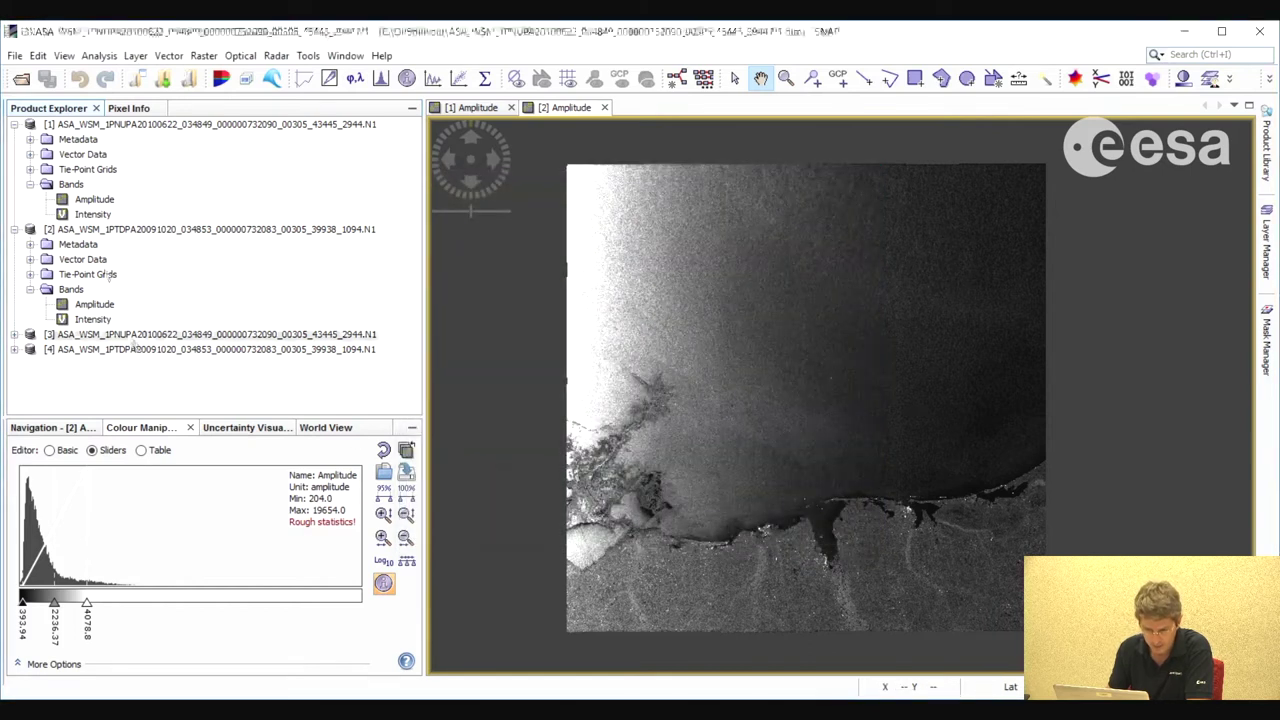
{"action": "left_click", "coordinate": [153, 232]}
{"action": "left_click", "coordinate": [150, 124], "text": "ctrl"}
{"action": "right_click", "coordinate": [172, 124]}
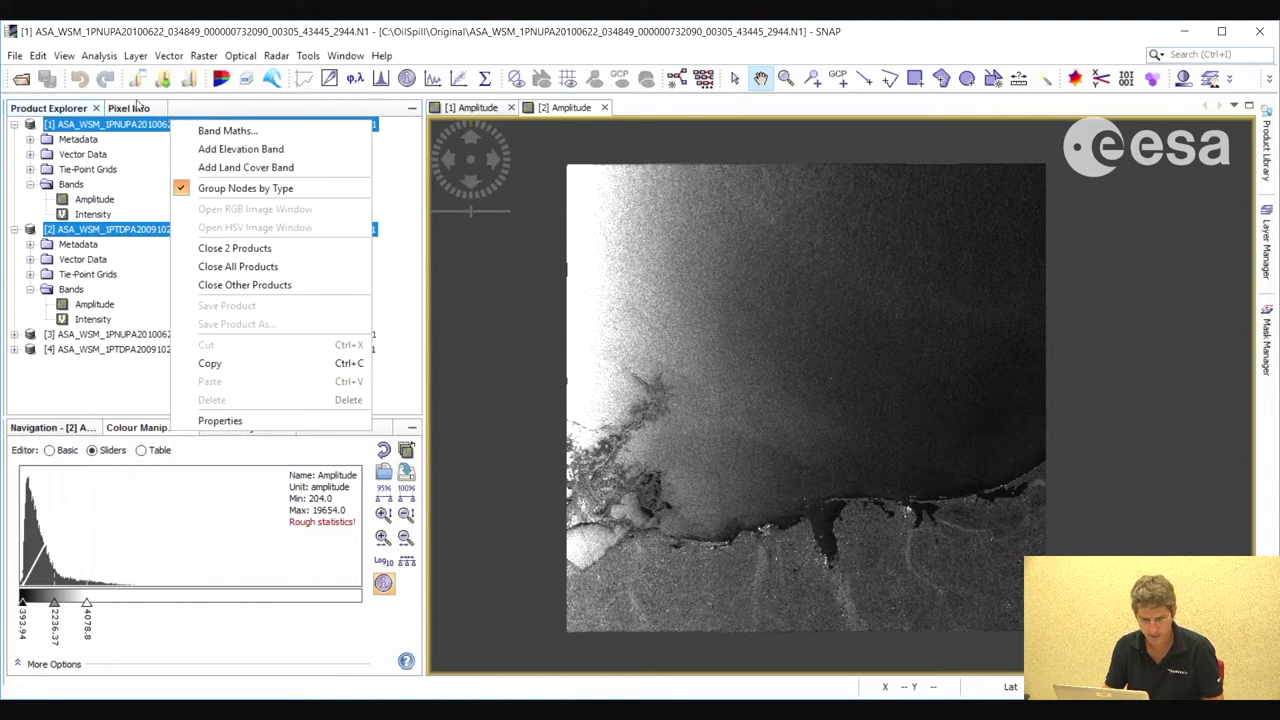
{"action": "left_click", "coordinate": [236, 248]}
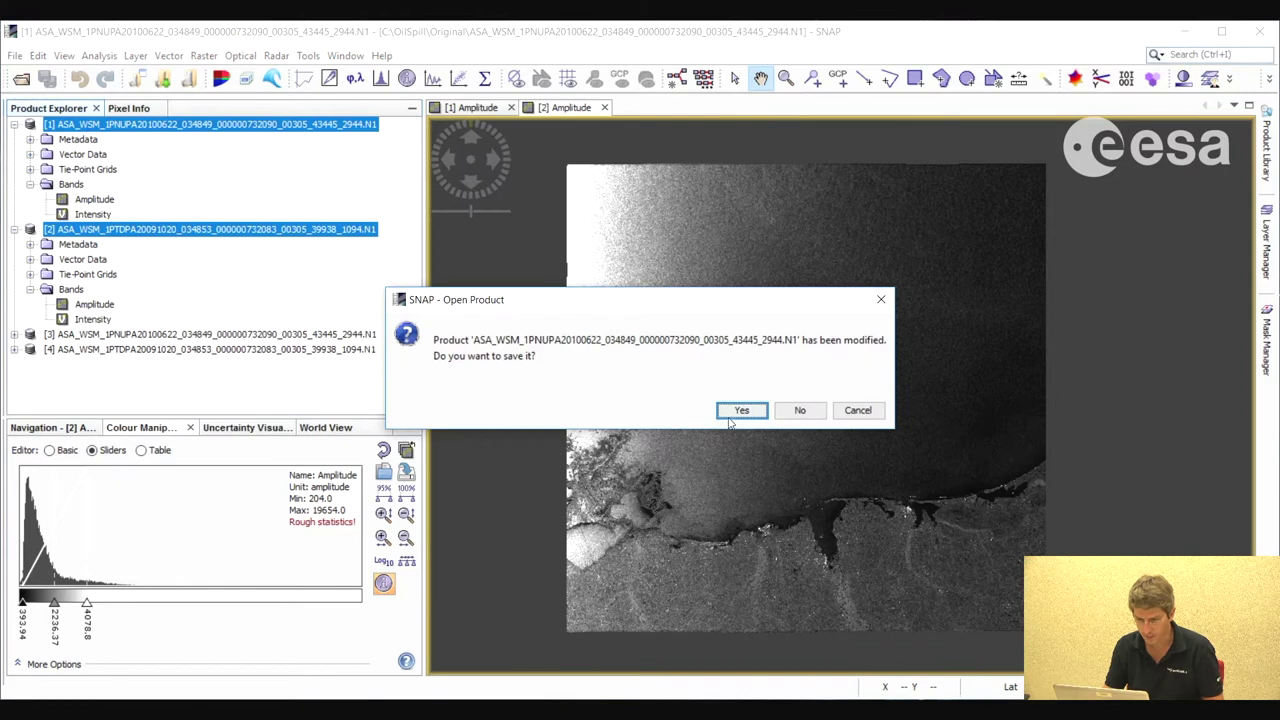
{"action": "left_click", "coordinate": [793, 414]}
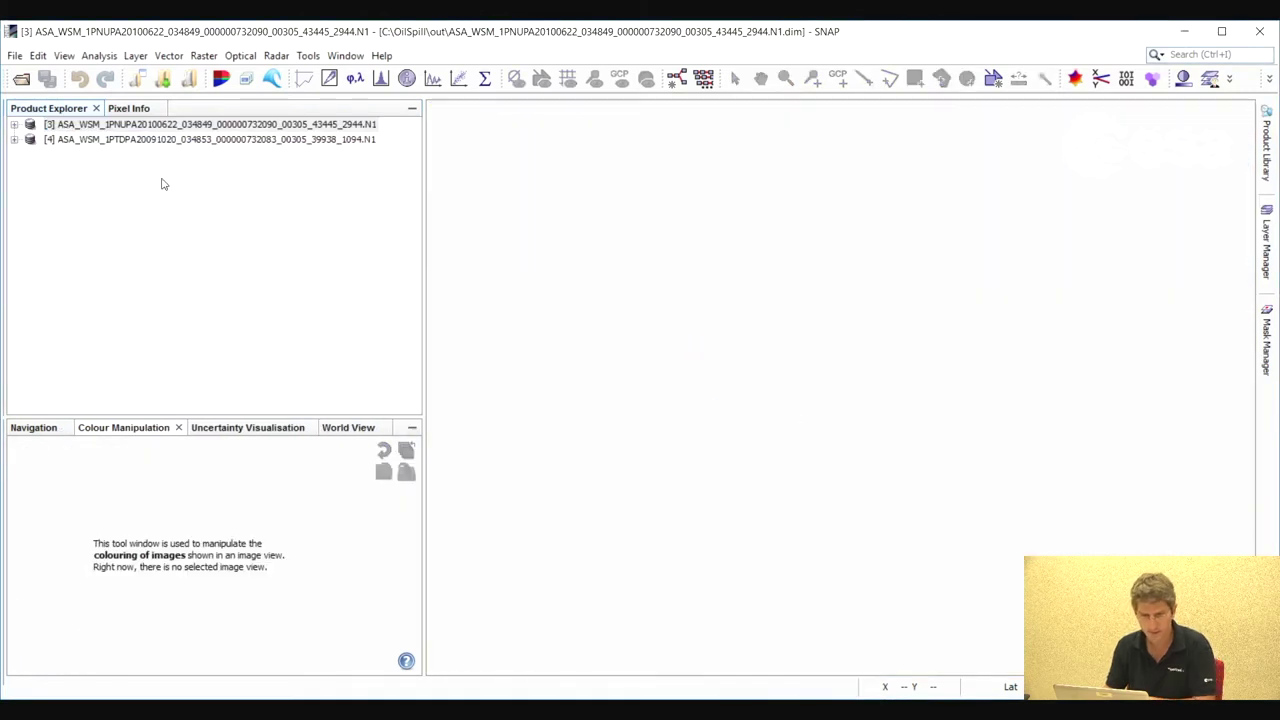
Display the Sigma0_VV_dB band of processed product [3] and inspect its pixel values over the sea
{"action": "left_click", "coordinate": [15, 125]}
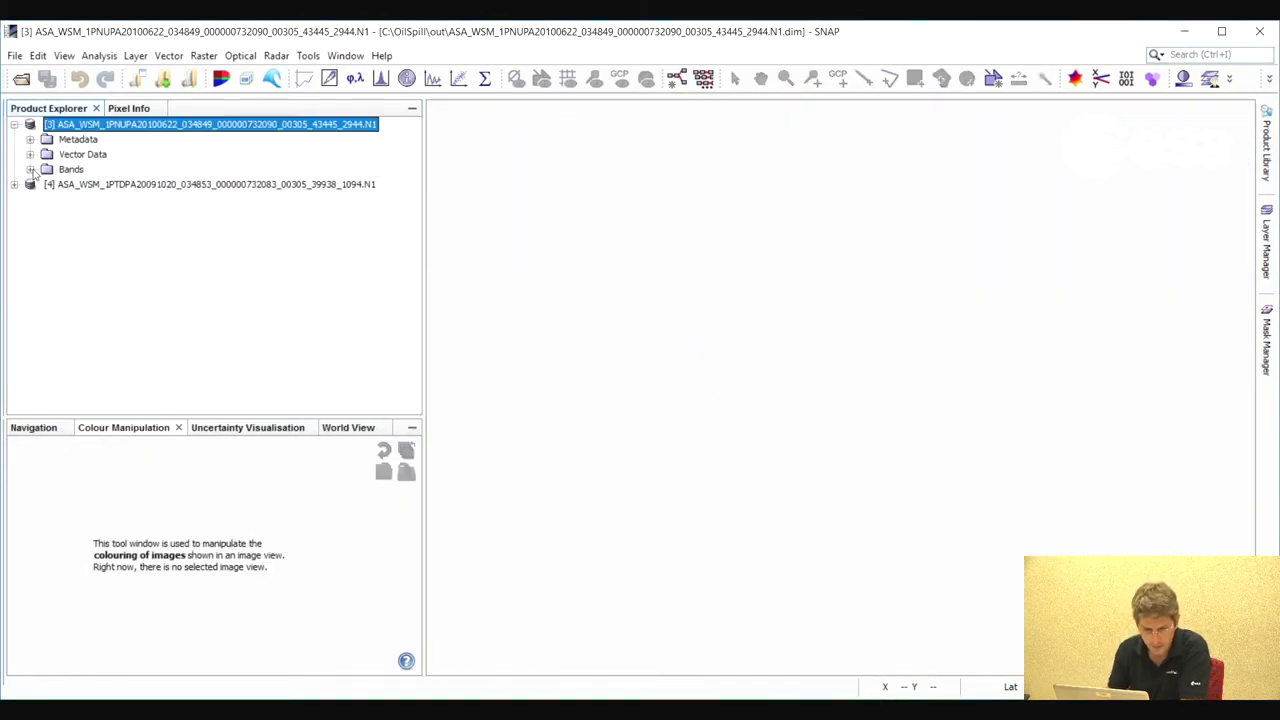
{"action": "left_click", "coordinate": [30, 169]}
{"action": "double_click", "coordinate": [100, 186]}
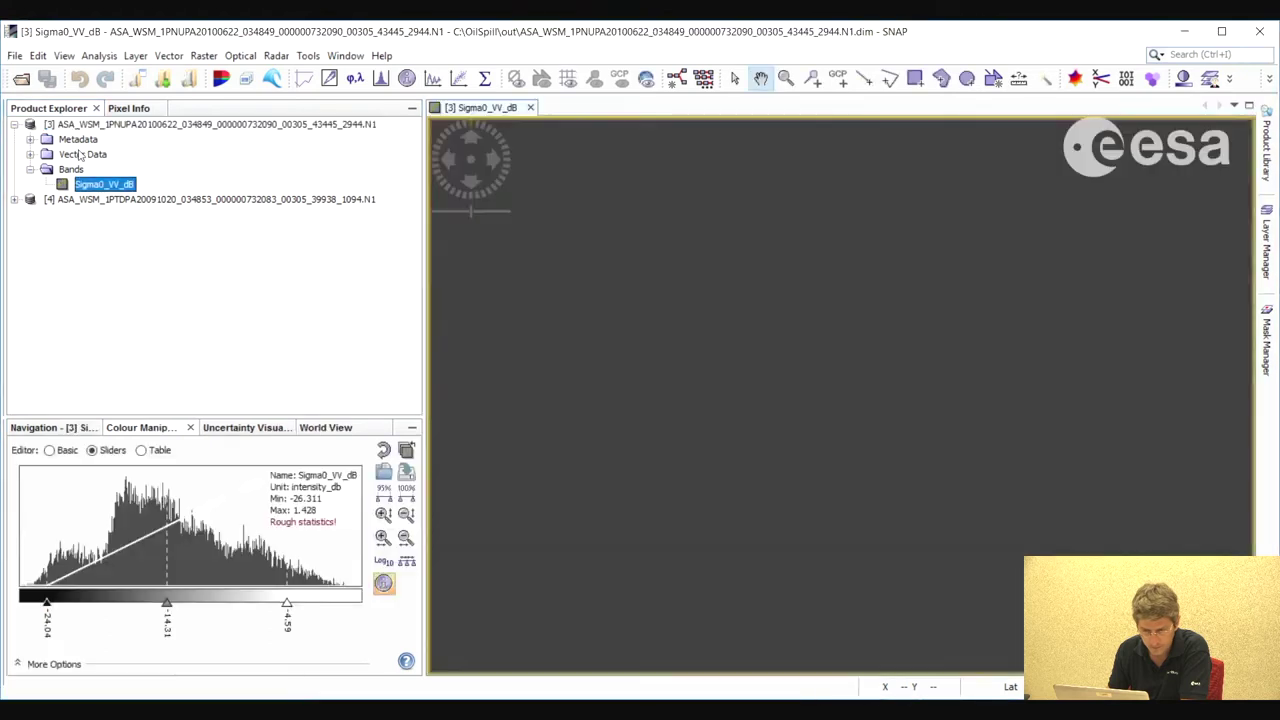
{"action": "left_click_drag", "start_coordinate": [820, 412], "coordinate": [770, 384]}
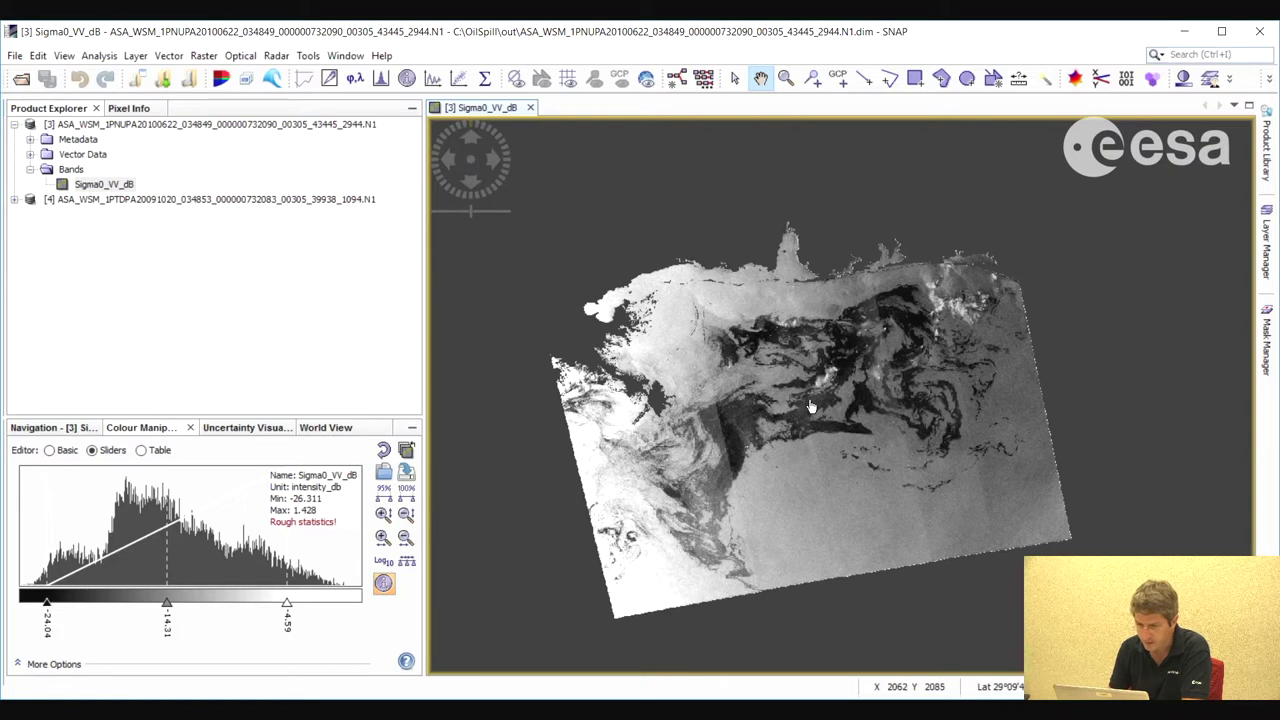
{"action": "left_click", "coordinate": [129, 108]}
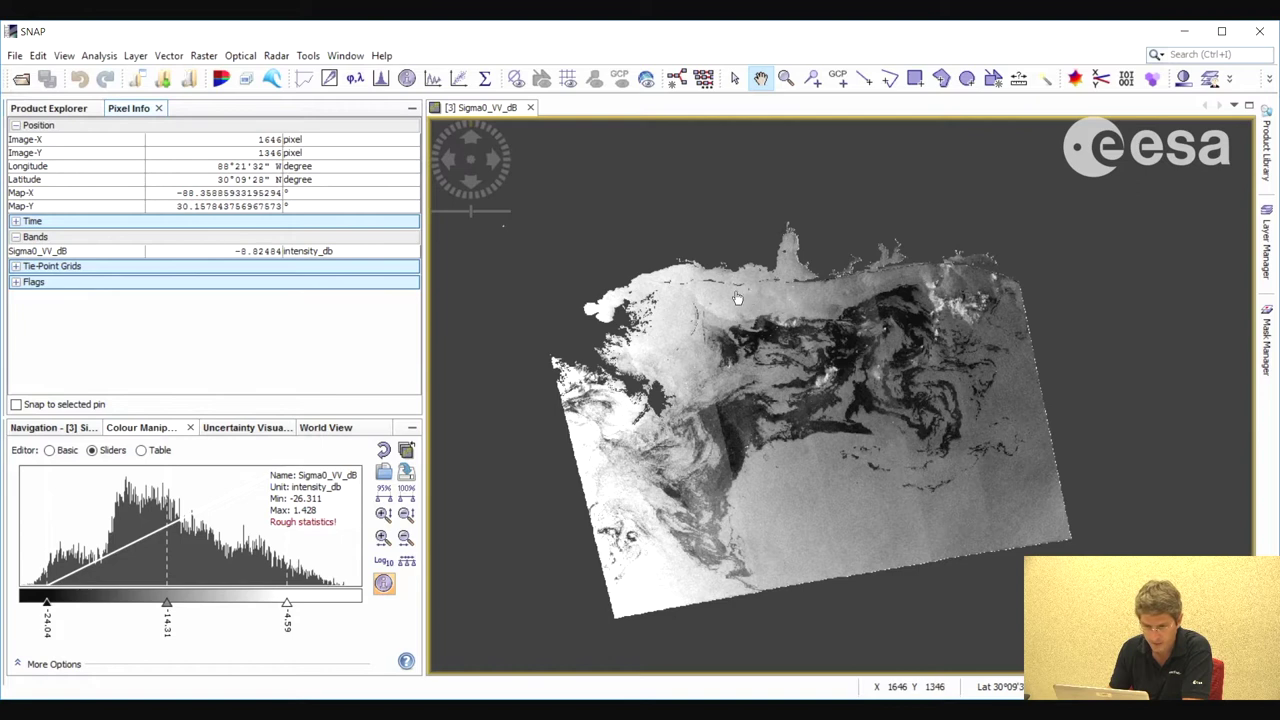
{"action": "left_click", "coordinate": [49, 107]}
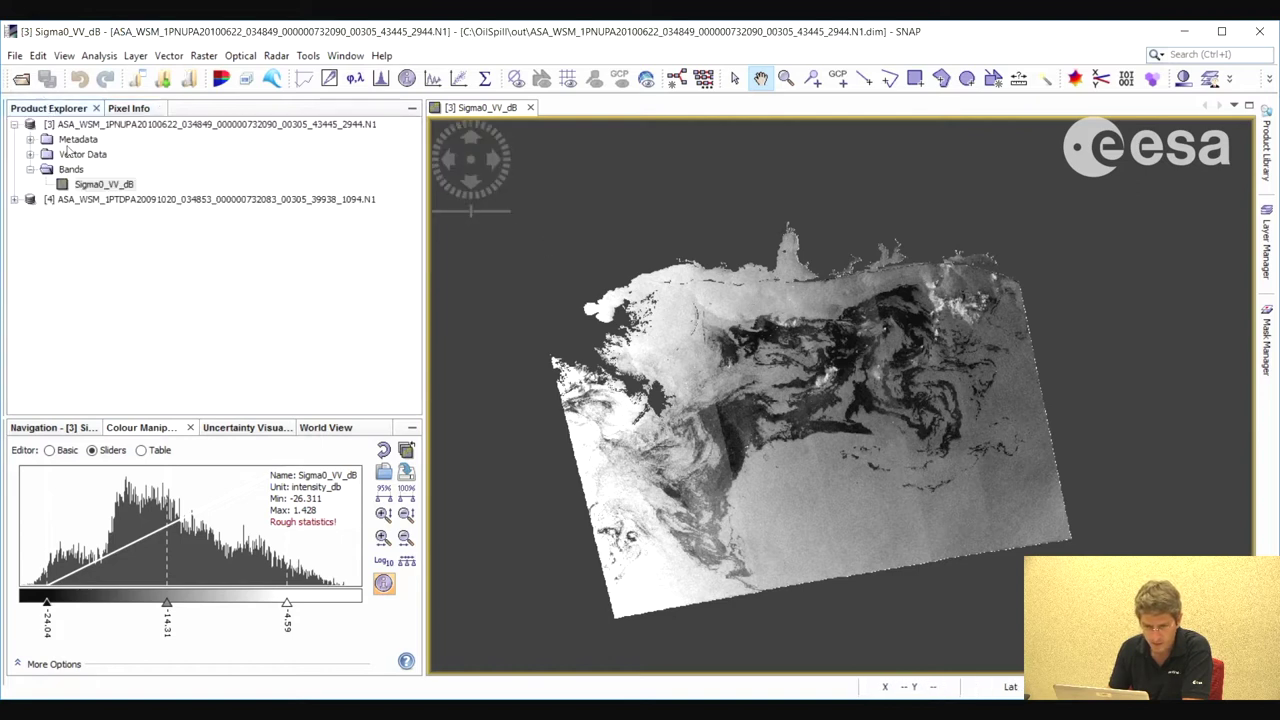
Display the Sigma0_VV_dB band of product [4], compare it with product [3], and examine the pixel values in the product [3] image
{"action": "left_click", "coordinate": [15, 200]}
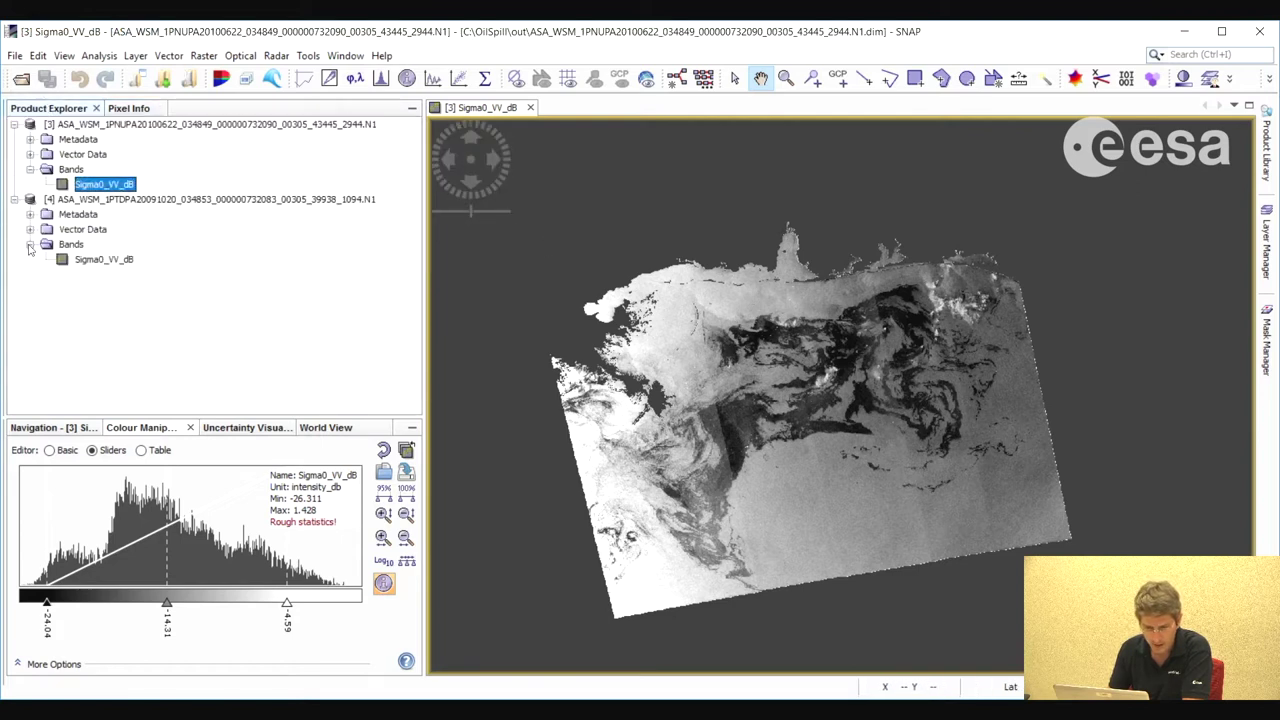
{"action": "double_click", "coordinate": [92, 262]}
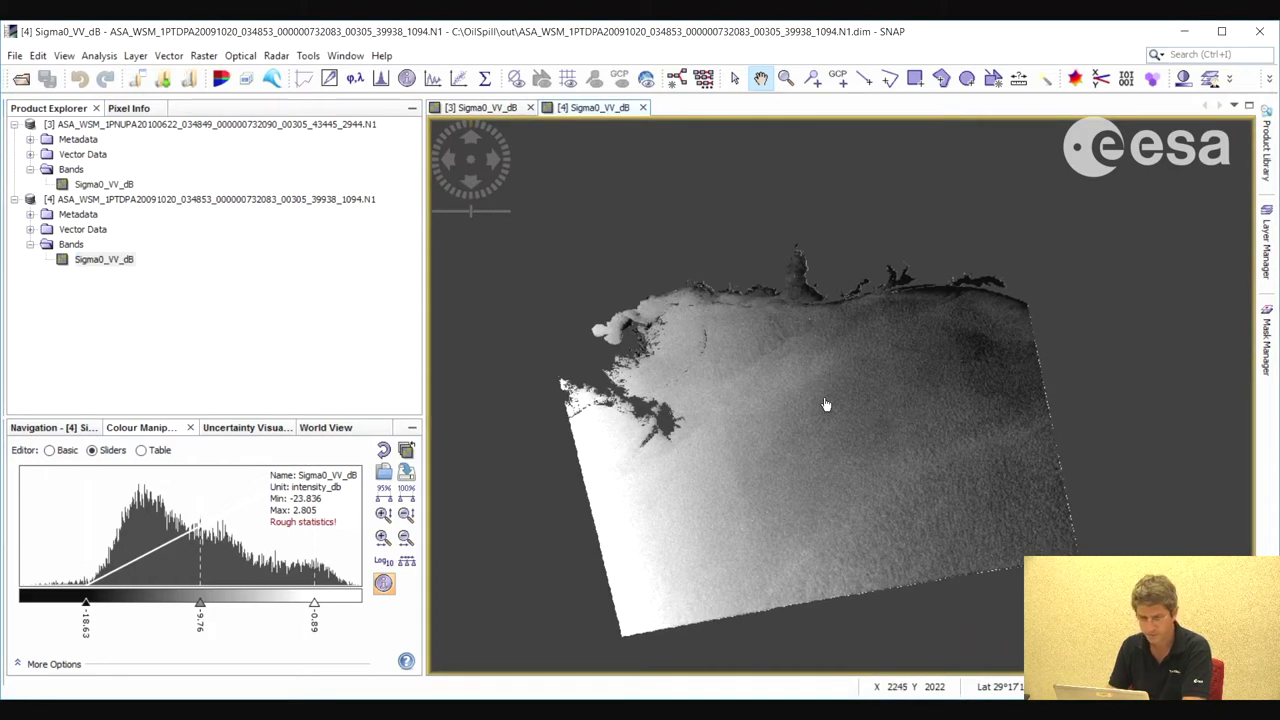
{"action": "left_click", "coordinate": [198, 125]}
{"action": "left_click", "coordinate": [104, 185]}
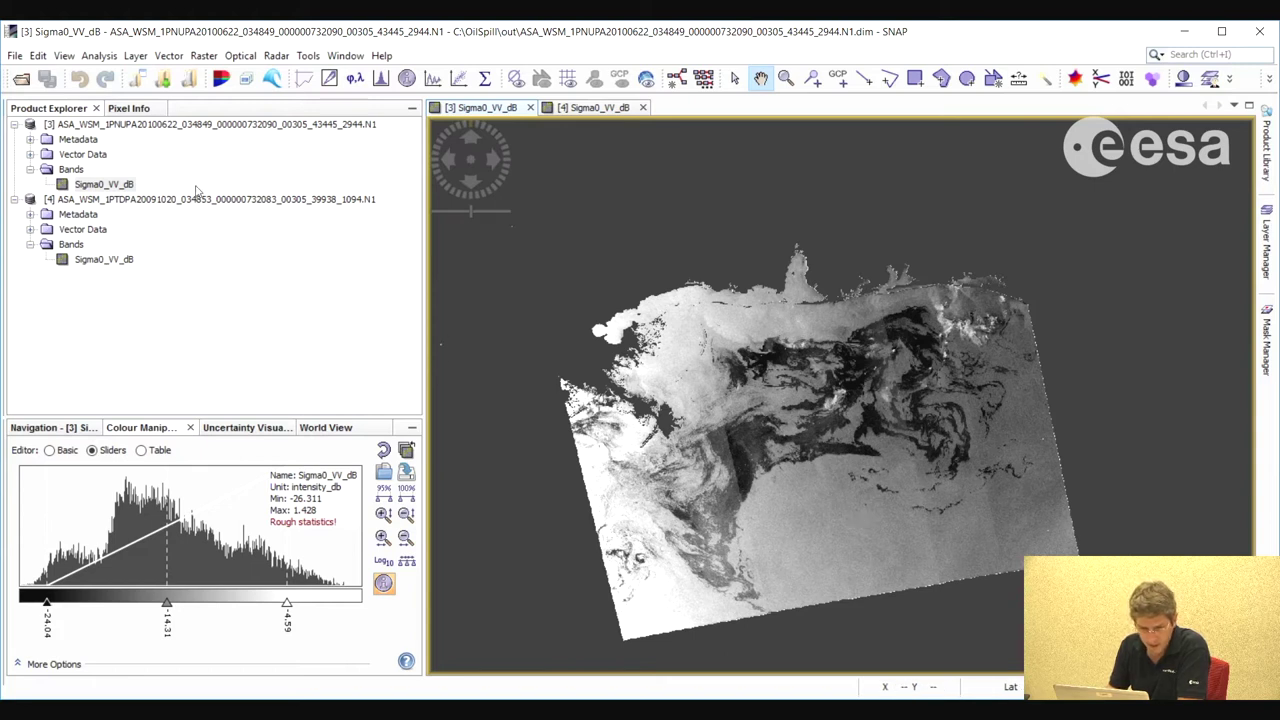
{"action": "left_click", "coordinate": [129, 110]}
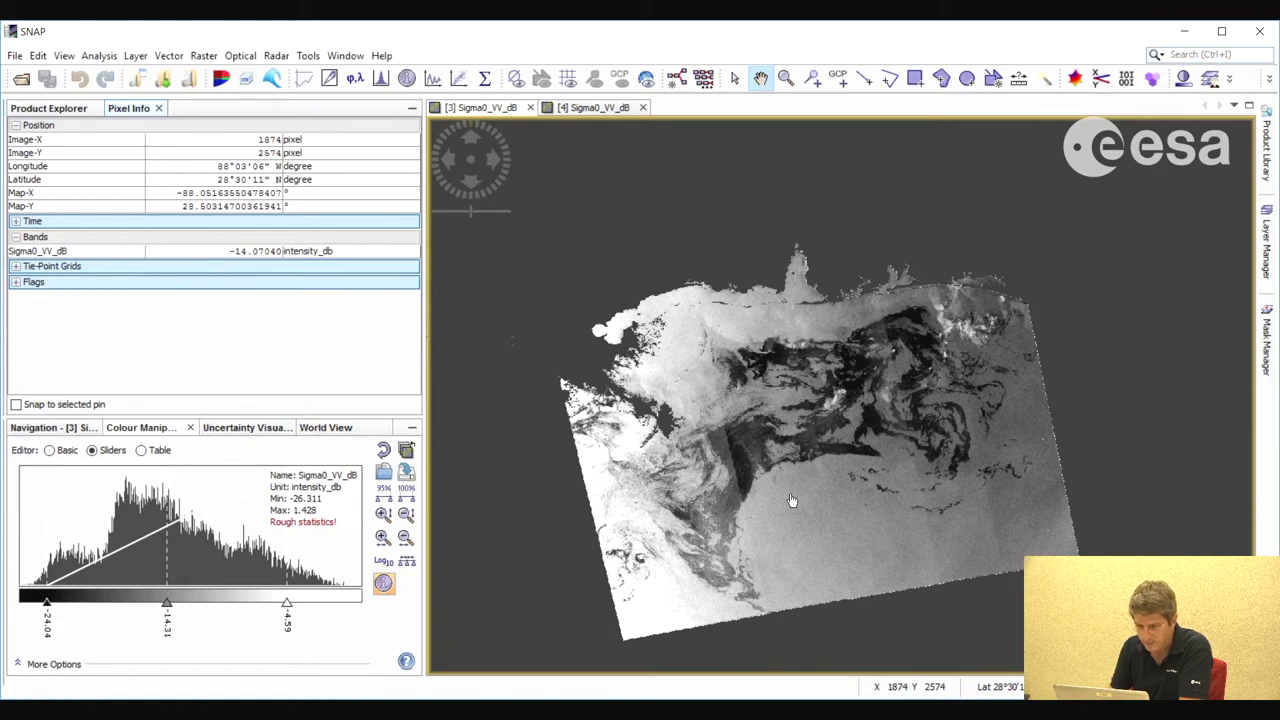
Start a Band Maths band for product [3] and name it threshold_minus20
{"action": "left_click", "coordinate": [198, 54]}
{"action": "left_click", "coordinate": [218, 78]}
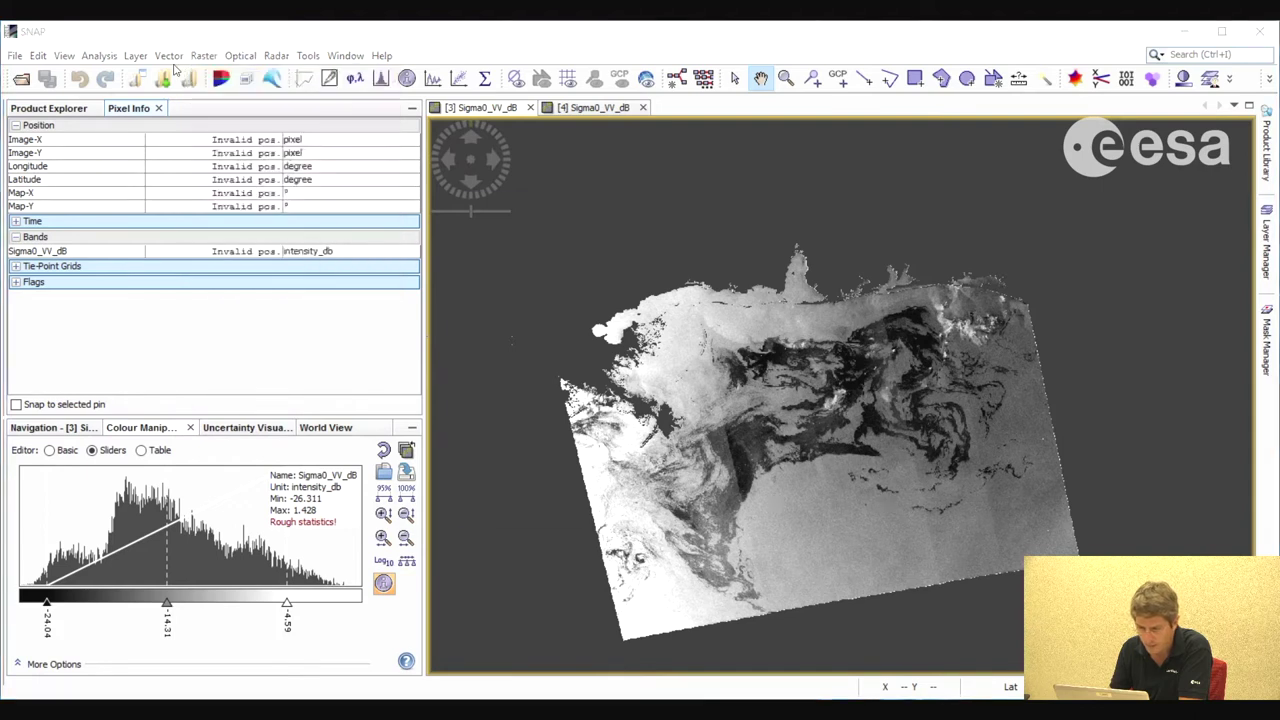
{"action": "left_click_drag", "start_coordinate": [620, 266], "coordinate": [526, 260]}
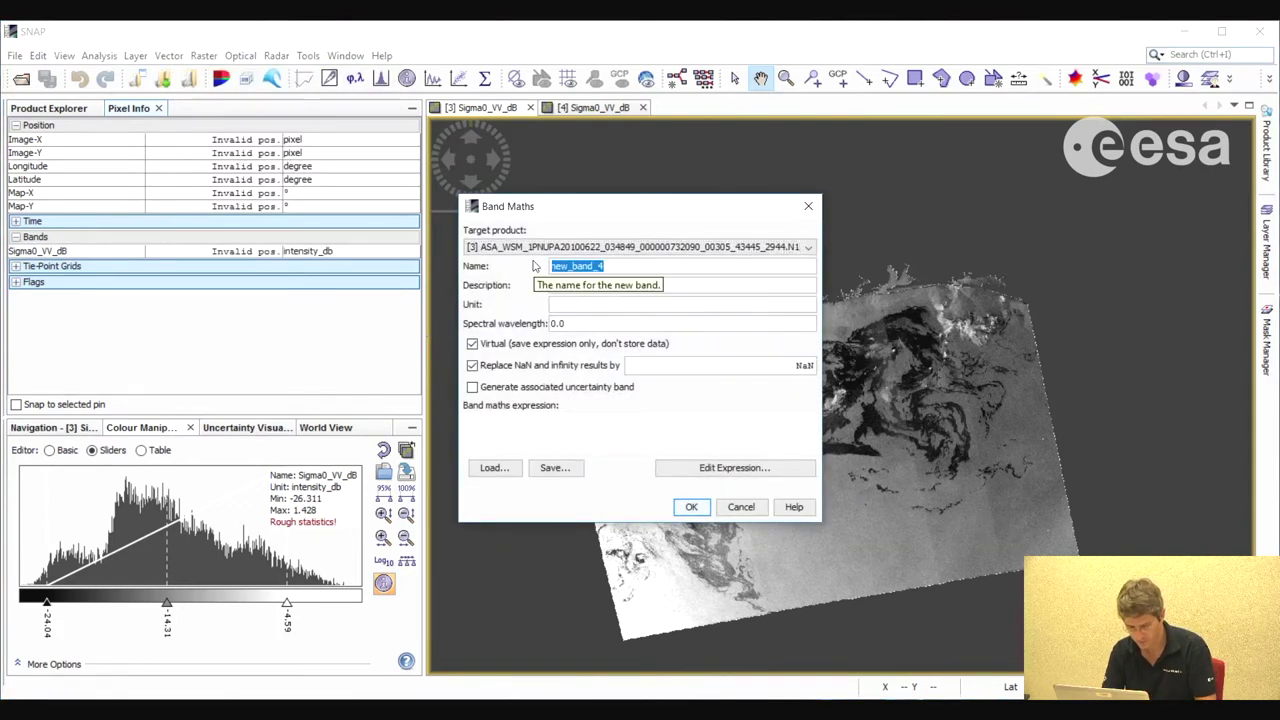
{"action": "type", "text": "th"}
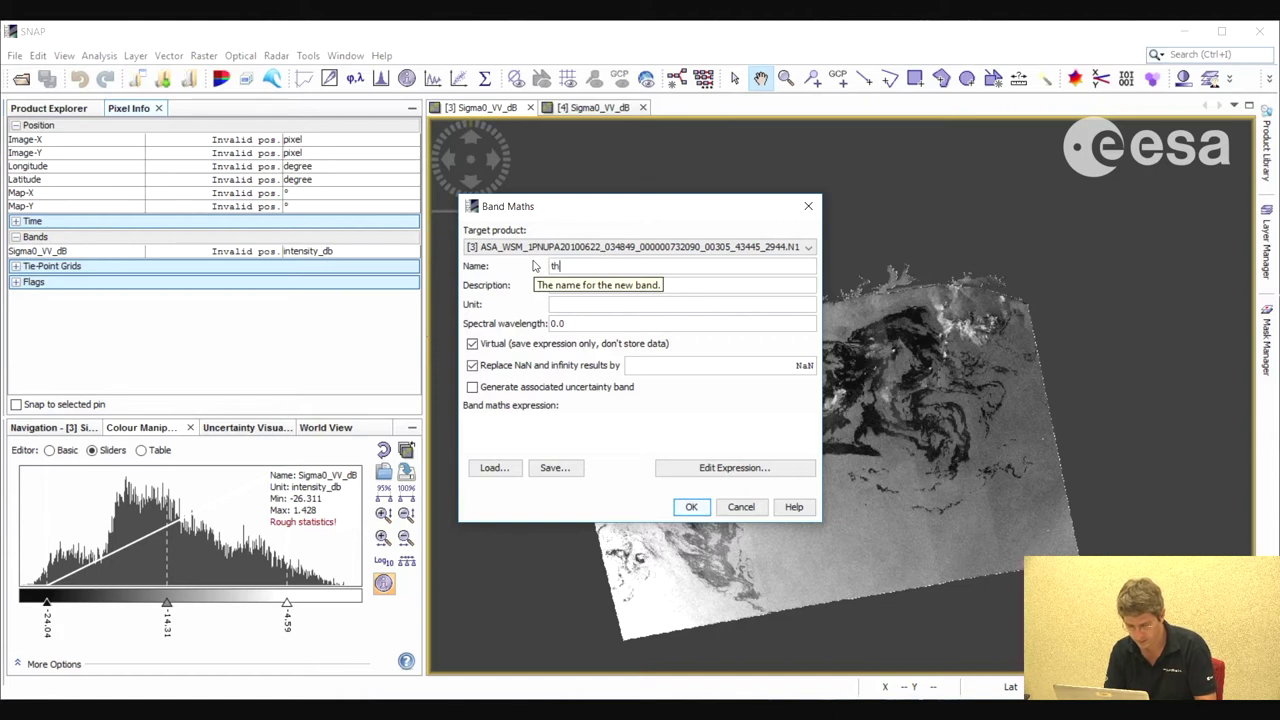
{"action": "type", "text": "reshold_minus20"}
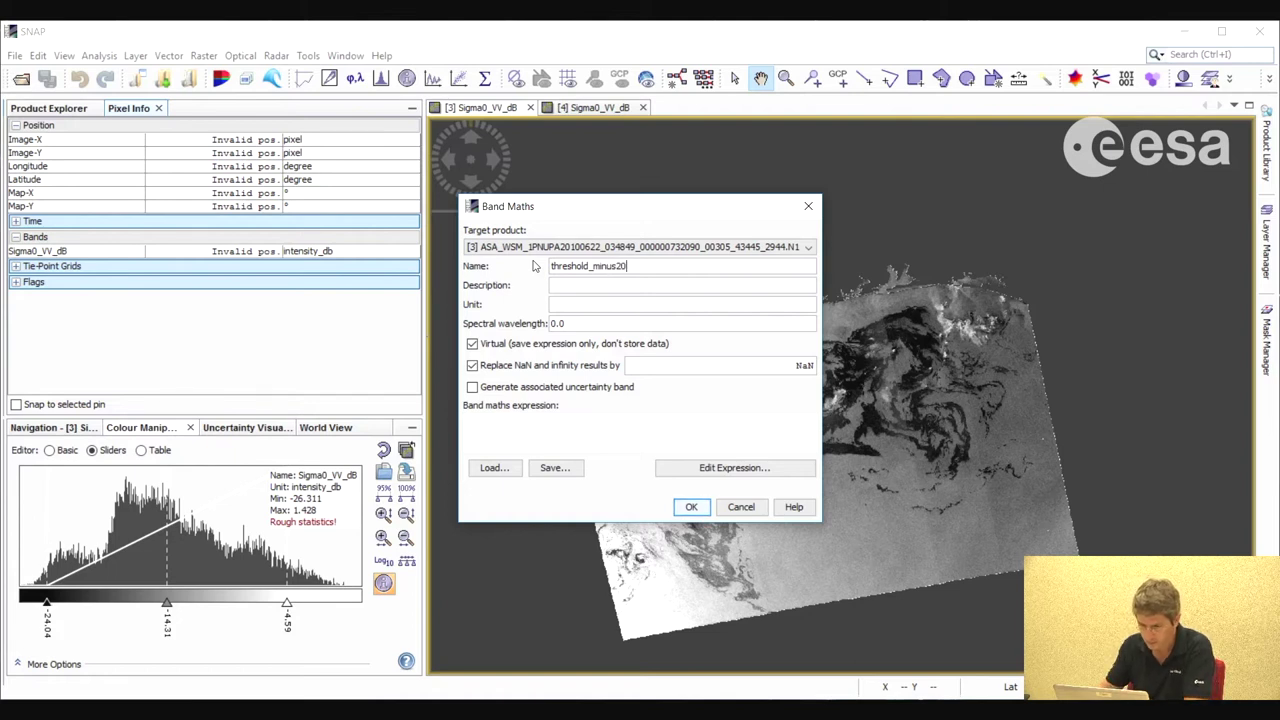
Enter the band expression Sigma0_VV_dB < -20 and create the virtual threshold band
{"action": "left_click", "coordinate": [734, 467]}
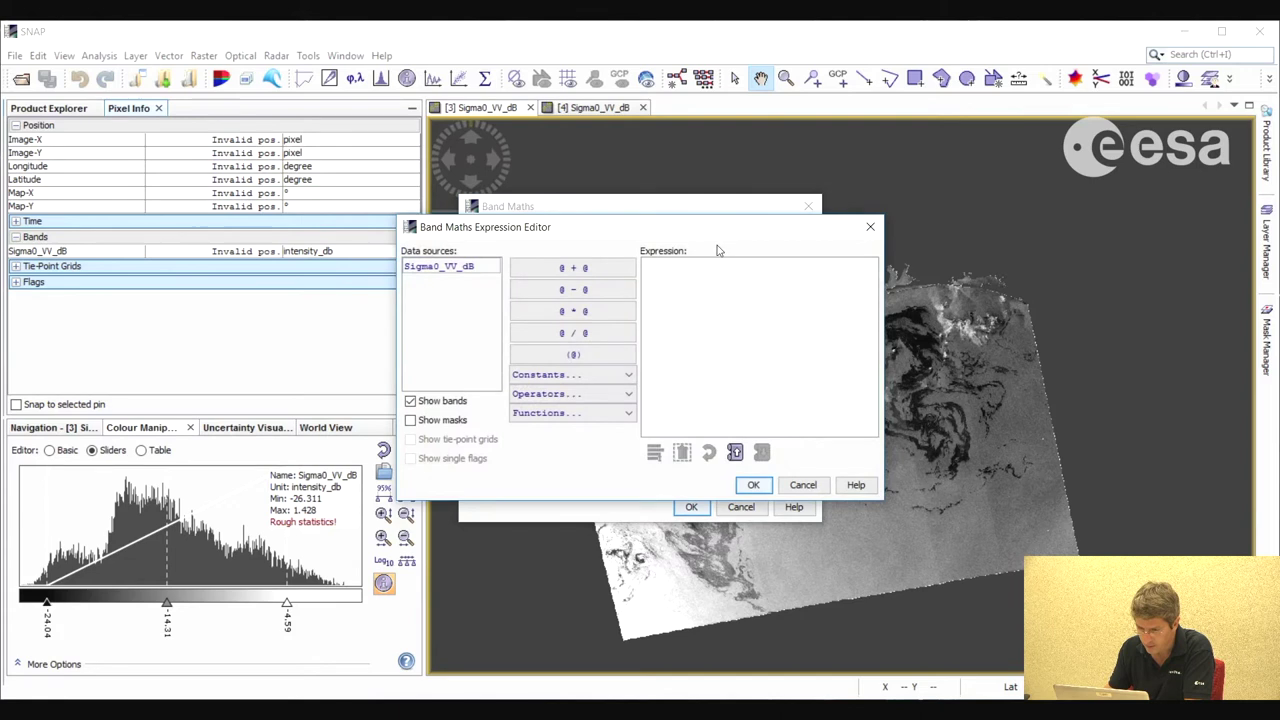
{"action": "double_click", "coordinate": [477, 262]}
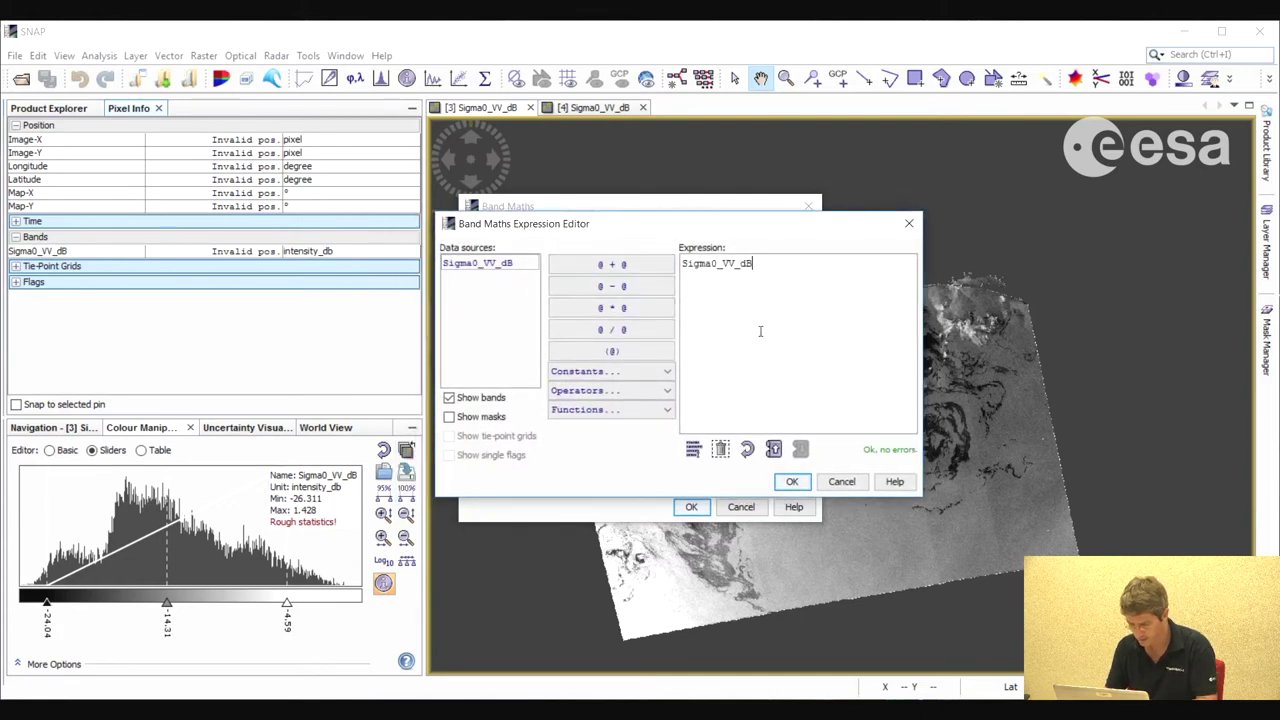
{"action": "type", "text": "< "}
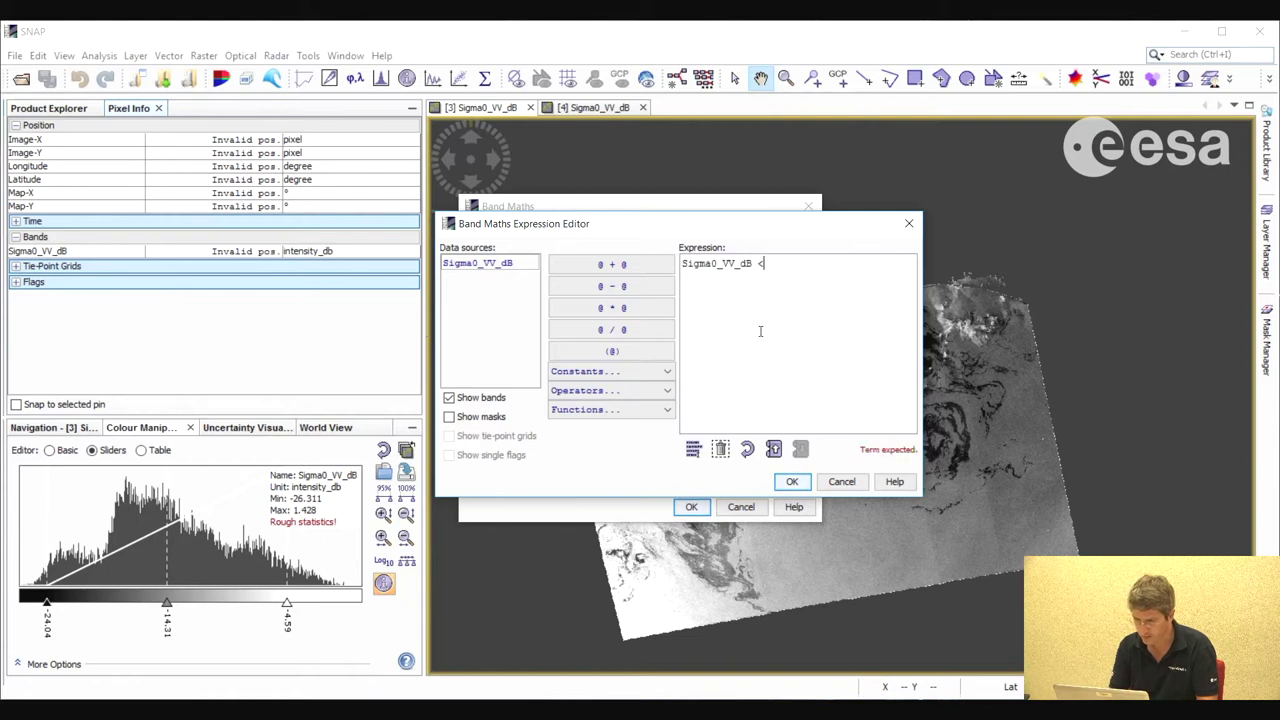
{"action": "type", "text": "-20"}
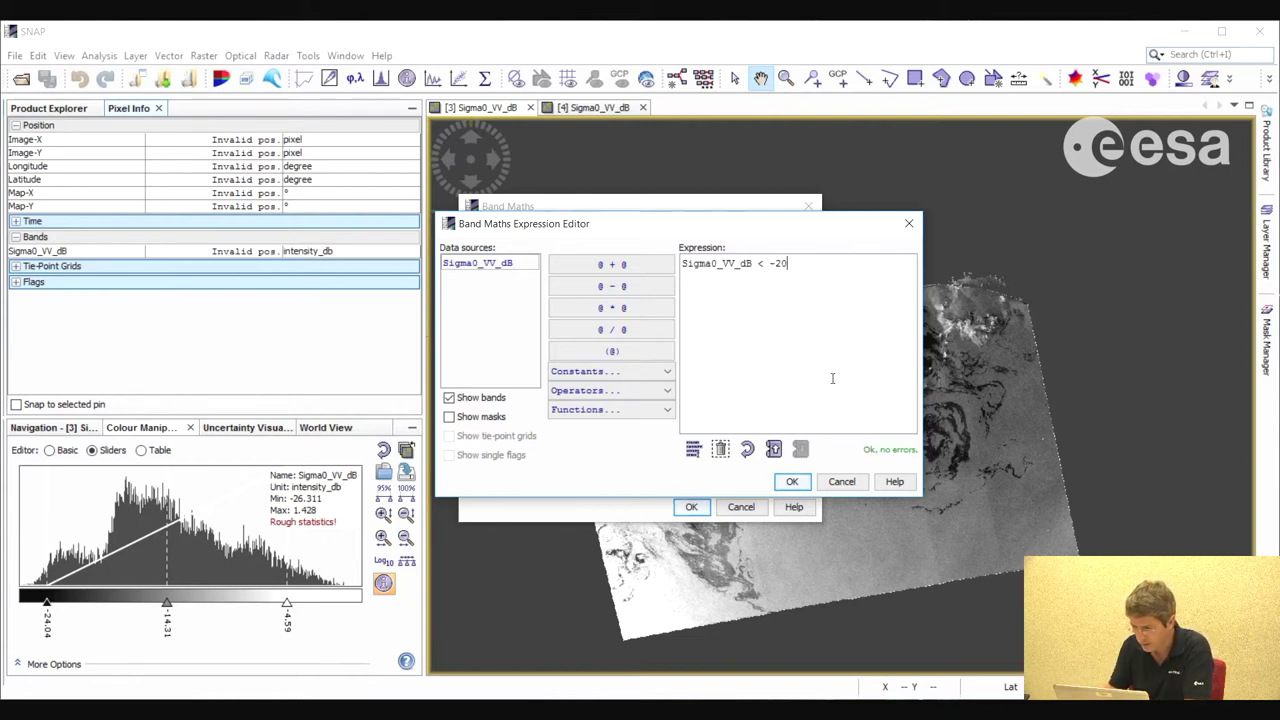
{"action": "left_click", "coordinate": [792, 482]}
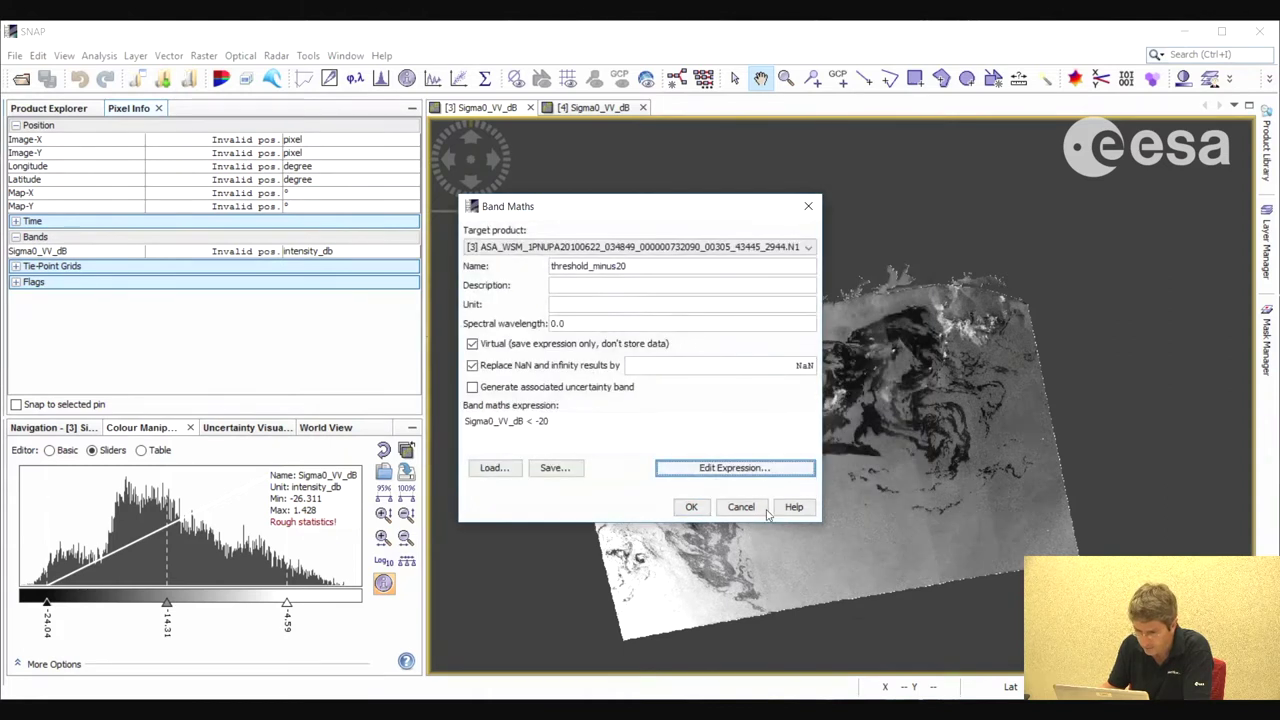
{"action": "left_click", "coordinate": [690, 509]}
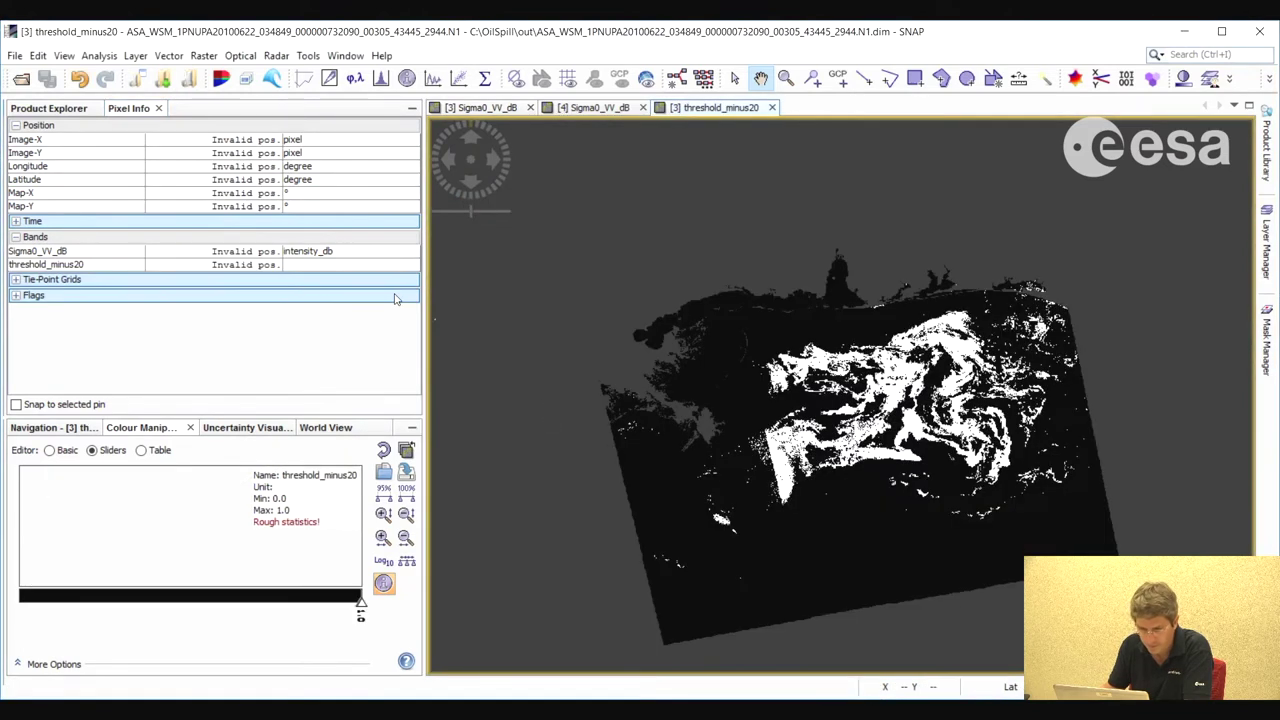
Return to the Sigma0_VV_dB image of product [3] and examine its pixel values
{"action": "left_click", "coordinate": [49, 108]}
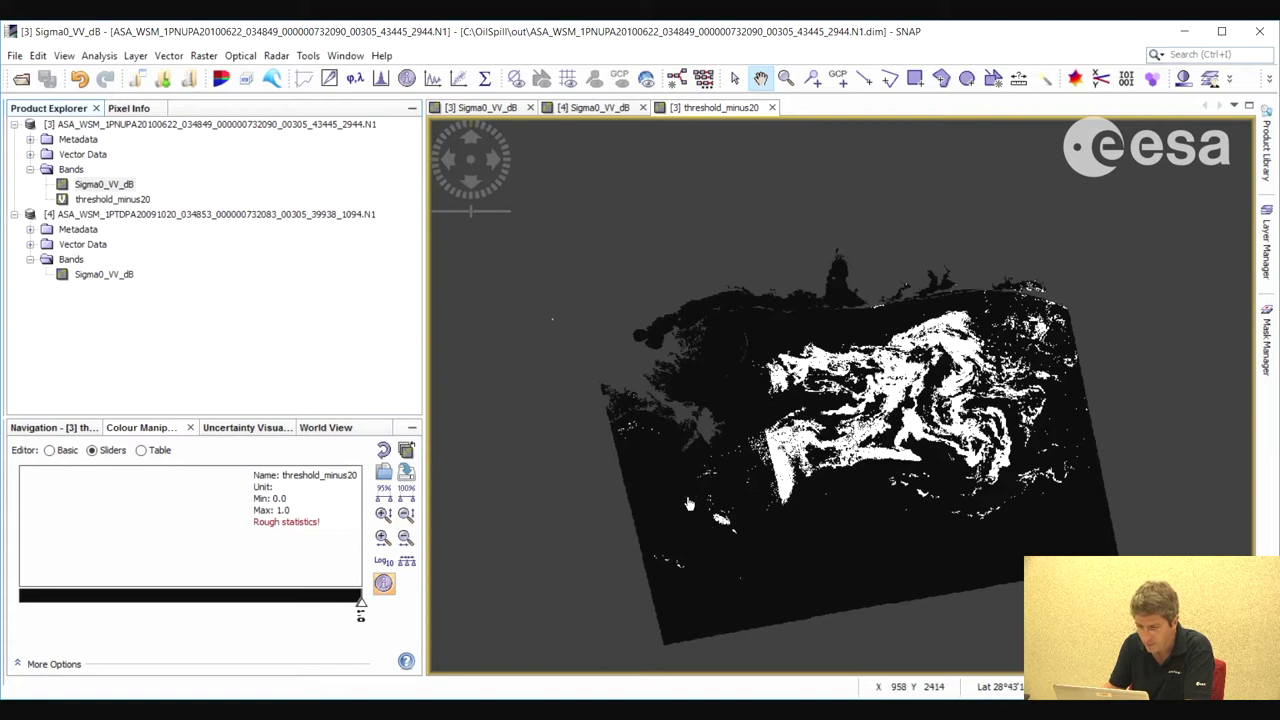
{"action": "left_click", "coordinate": [495, 110]}
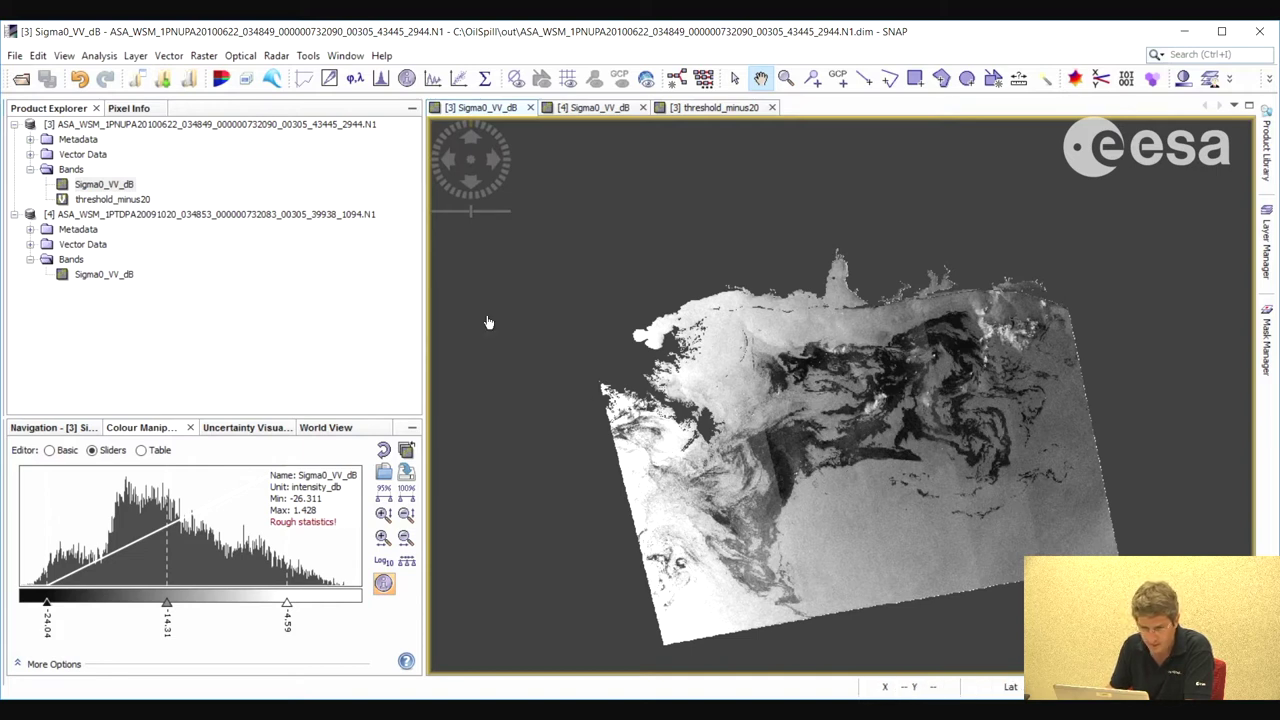
{"action": "left_click", "coordinate": [137, 110]}
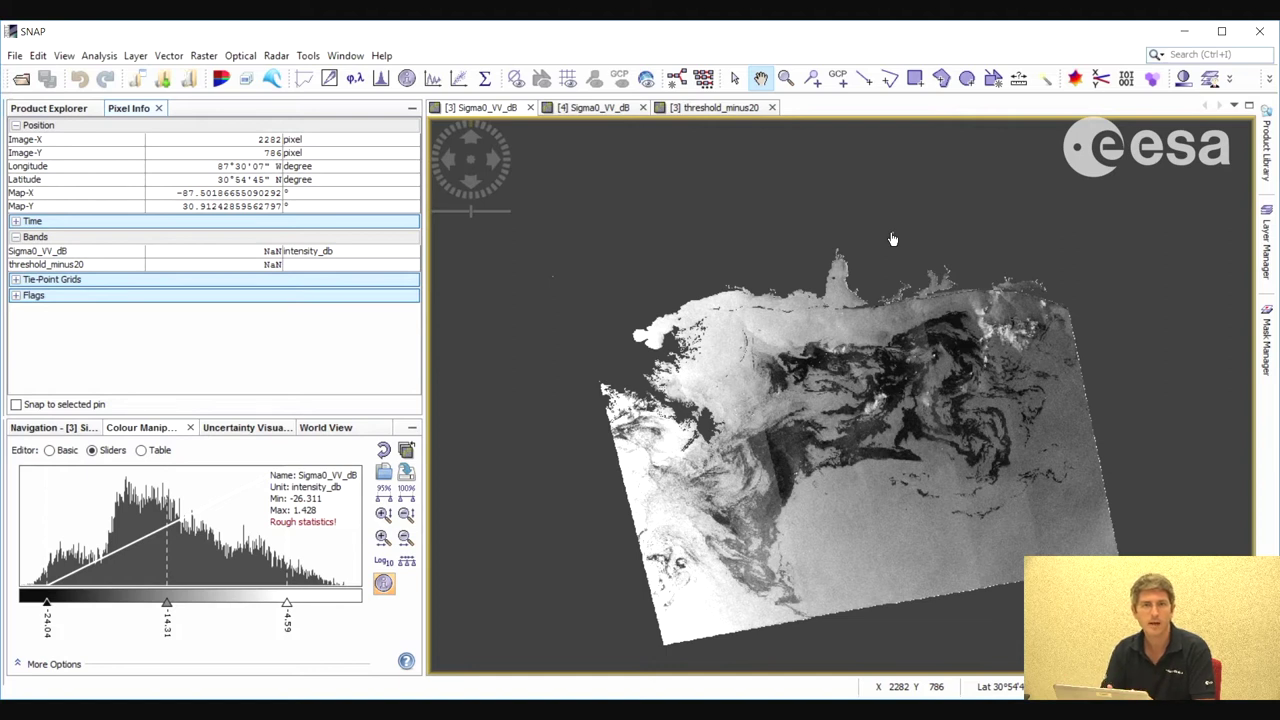
Close the threshold_minus20 image view and both Sigma0_VV_dB image views
{"action": "left_click", "coordinate": [772, 107]}
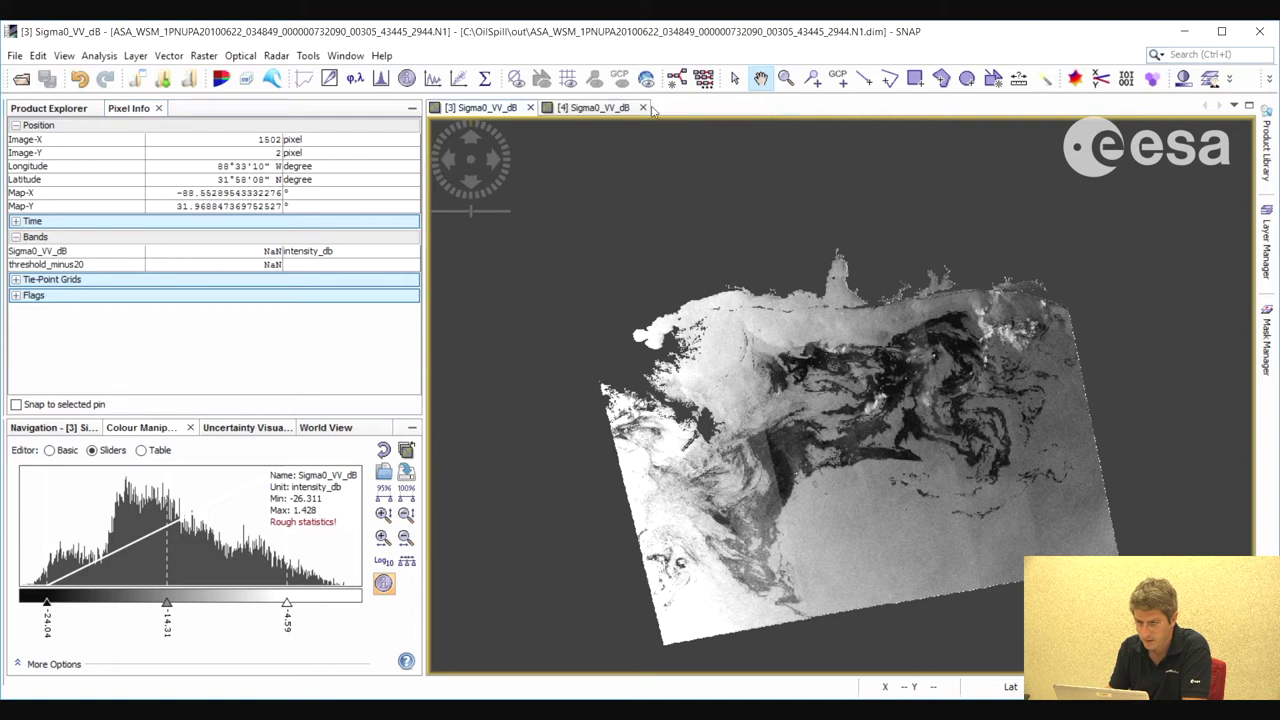
{"action": "left_click", "coordinate": [642, 107]}
{"action": "left_click", "coordinate": [531, 107]}
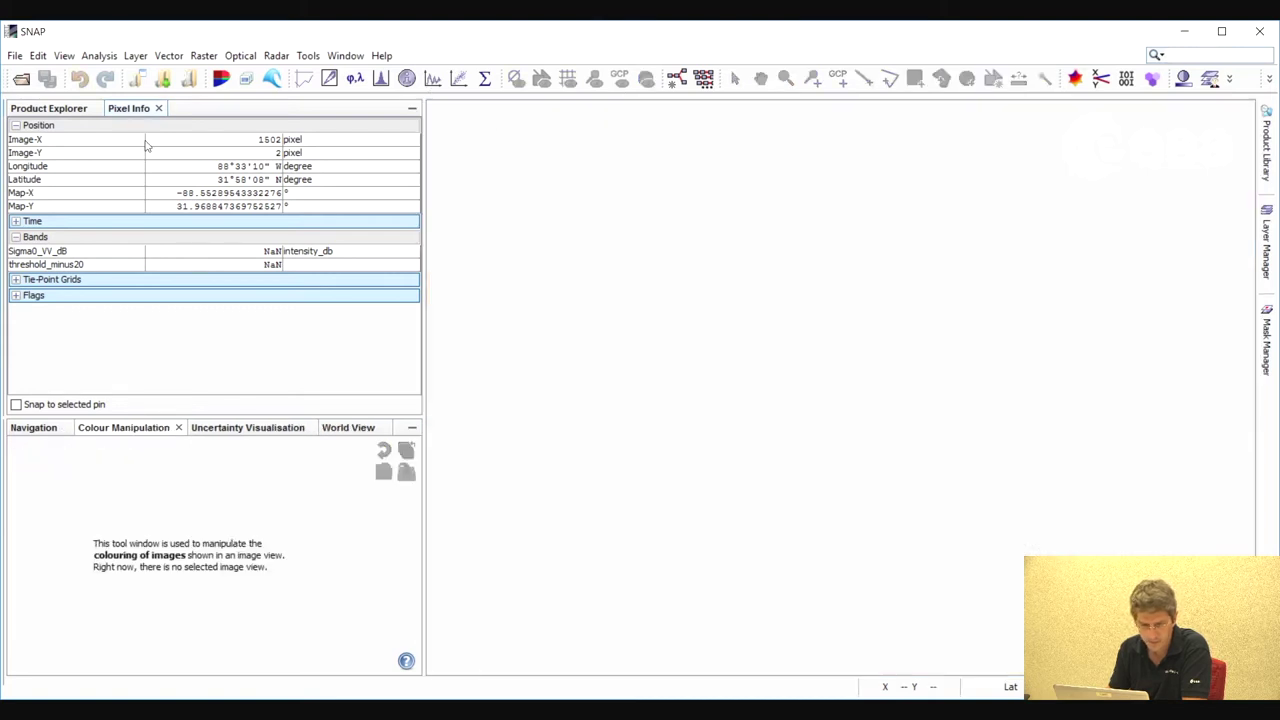
Delete the threshold_minus20 band from product [3]
{"action": "left_click", "coordinate": [48, 108]}
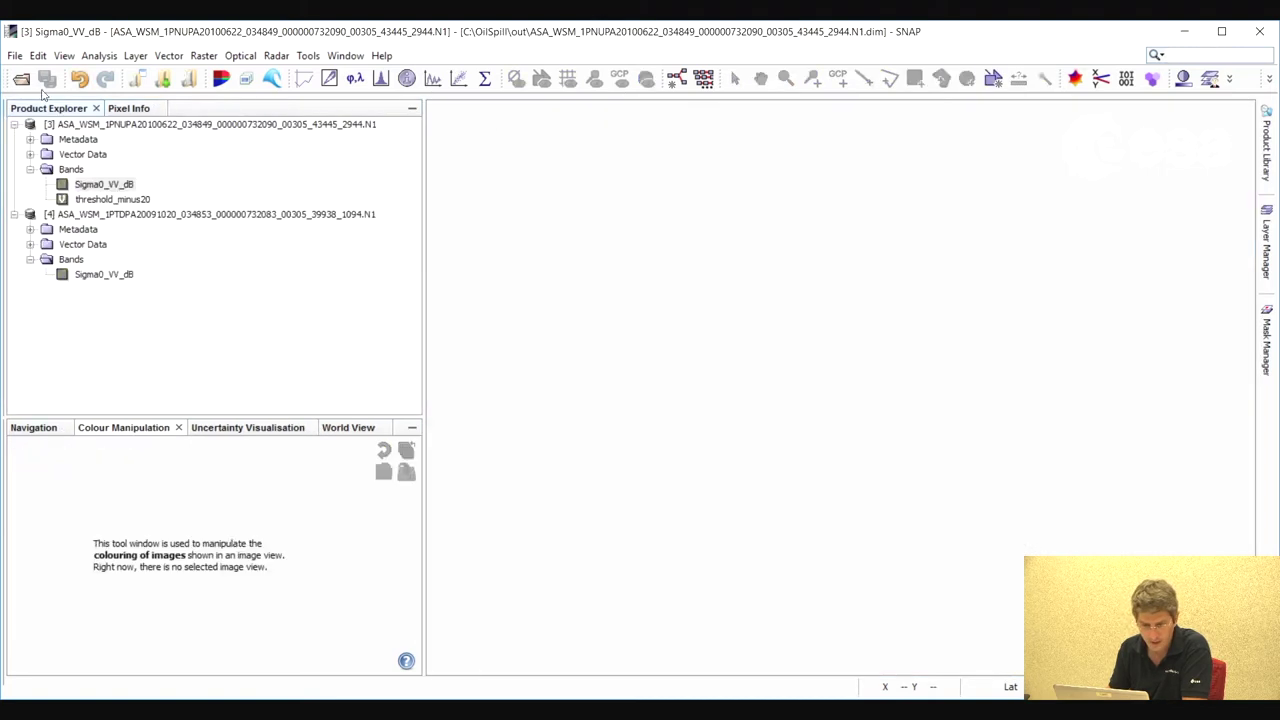
{"action": "left_click", "coordinate": [108, 201]}
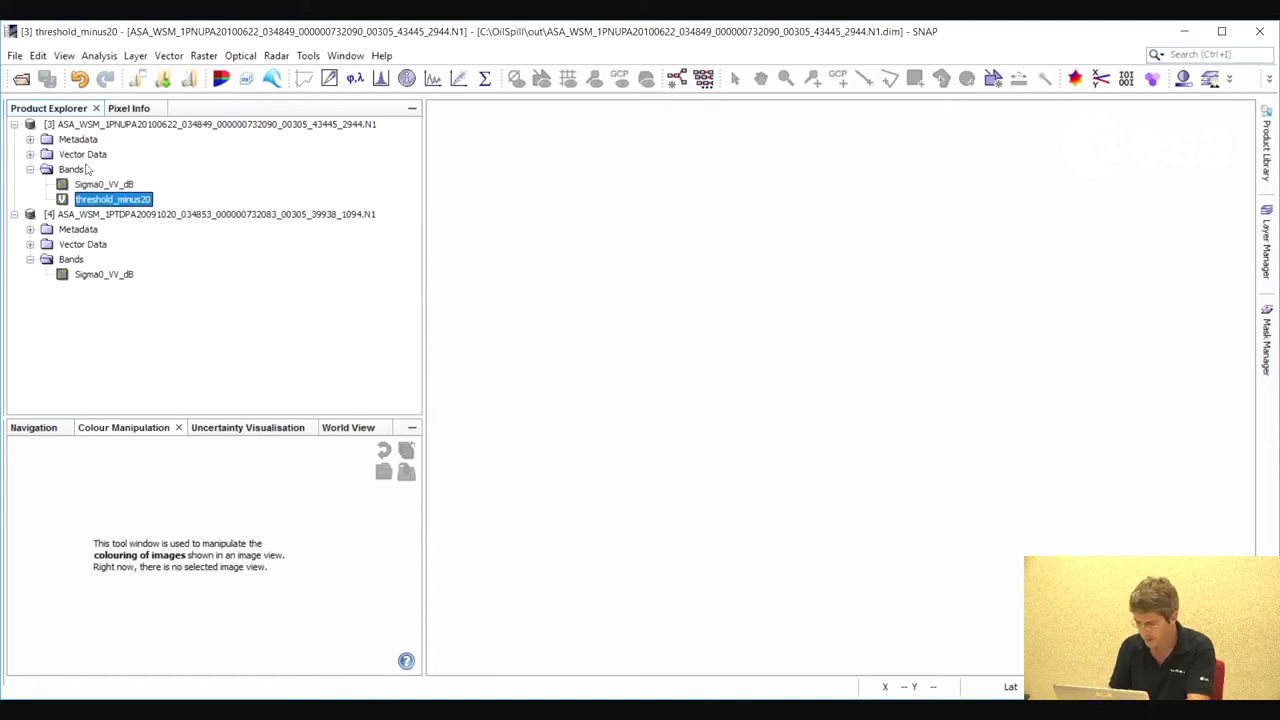
{"action": "right_click", "coordinate": [108, 200]}
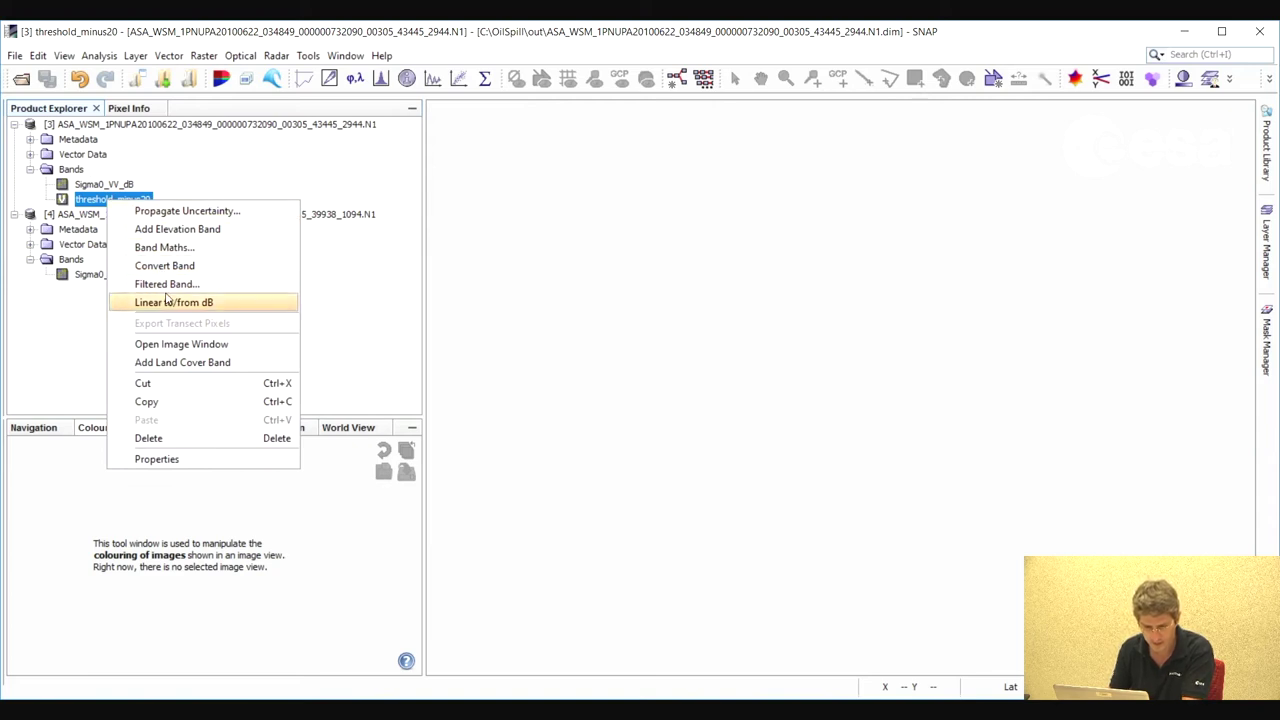
{"action": "left_click", "coordinate": [163, 438]}
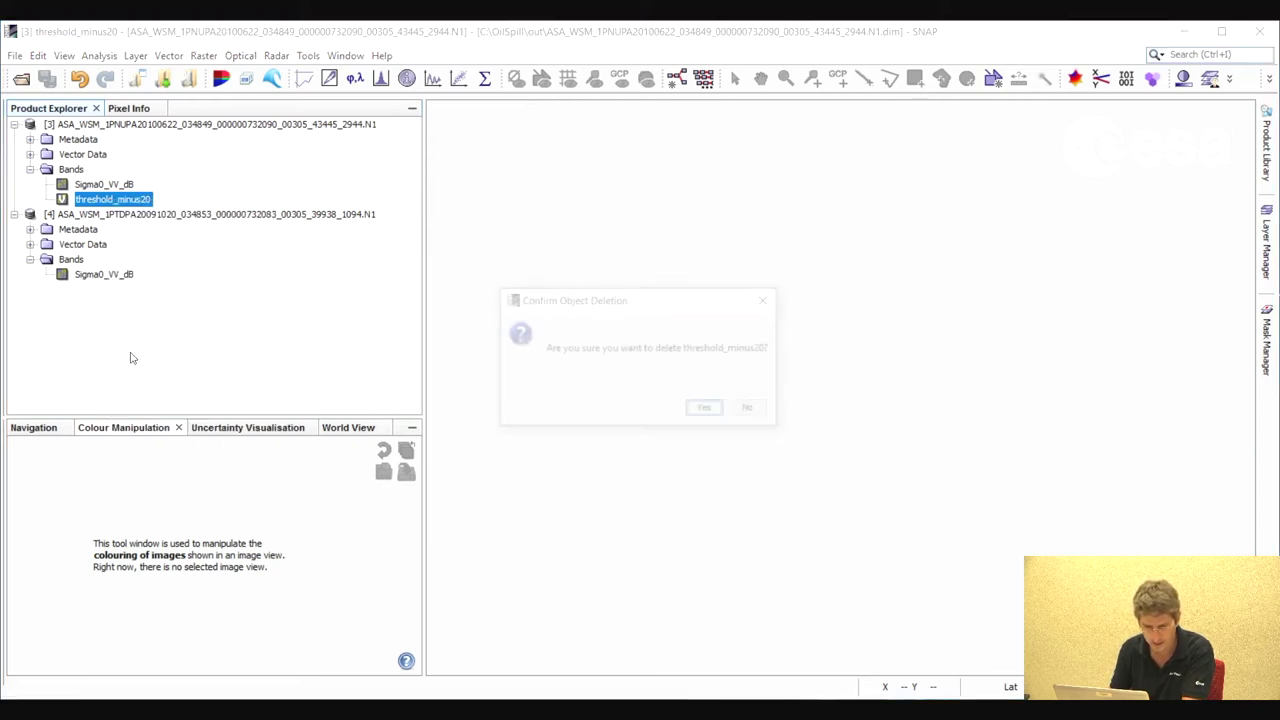
{"action": "left_click", "coordinate": [707, 410]}
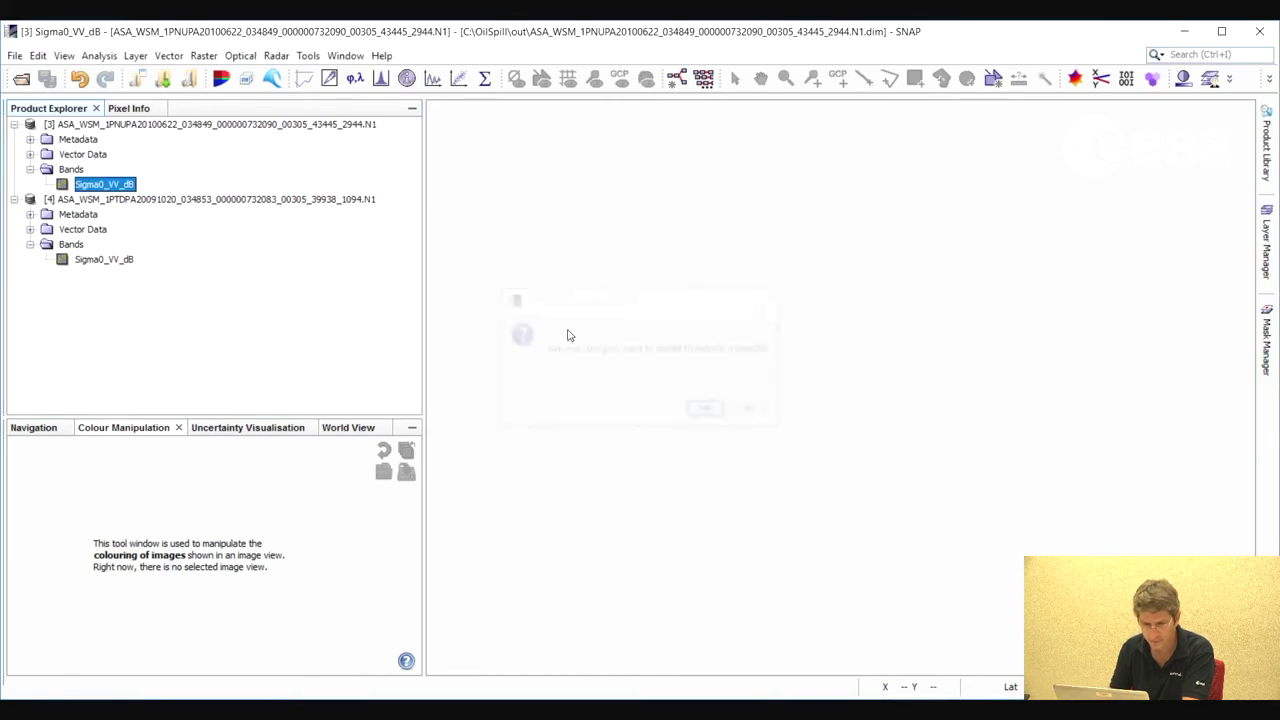
Start the Create Stack operator and add both opened ASAR products, [3] and [4], as its inputs
{"action": "left_click", "coordinate": [273, 126]}
{"action": "left_click", "coordinate": [275, 57]}
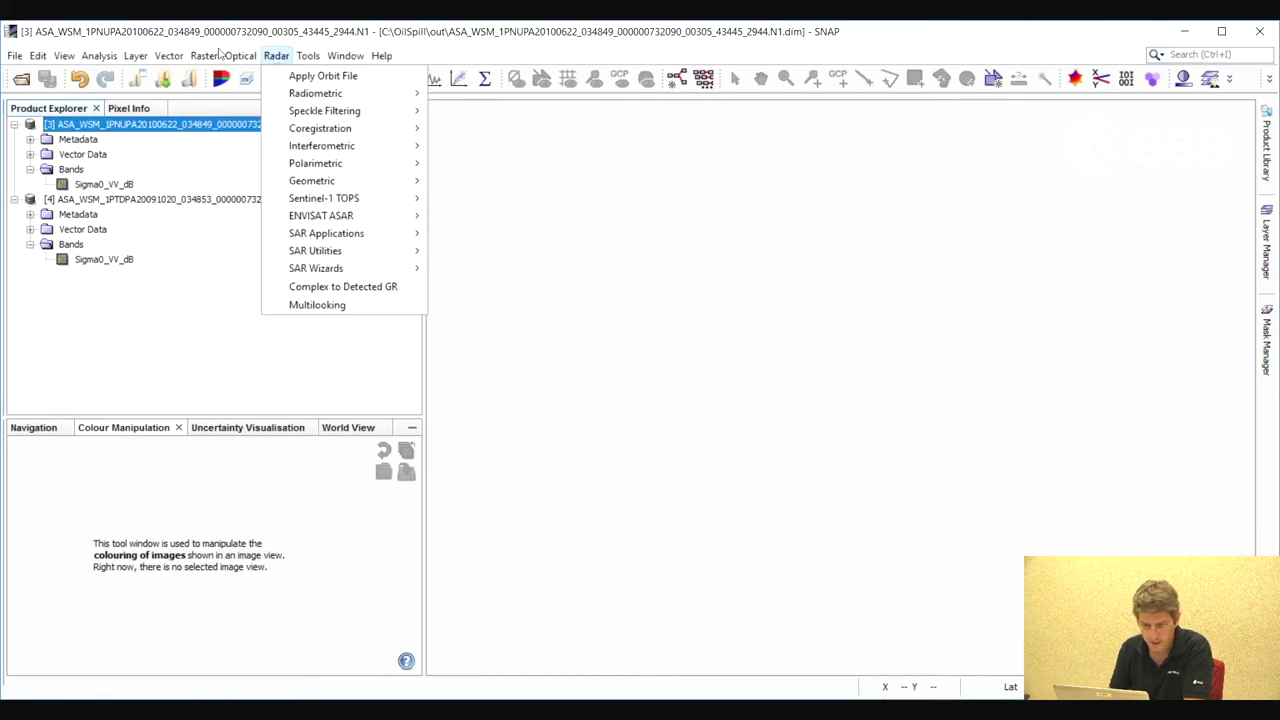
{"action": "mouse_move", "coordinate": [341, 130]}
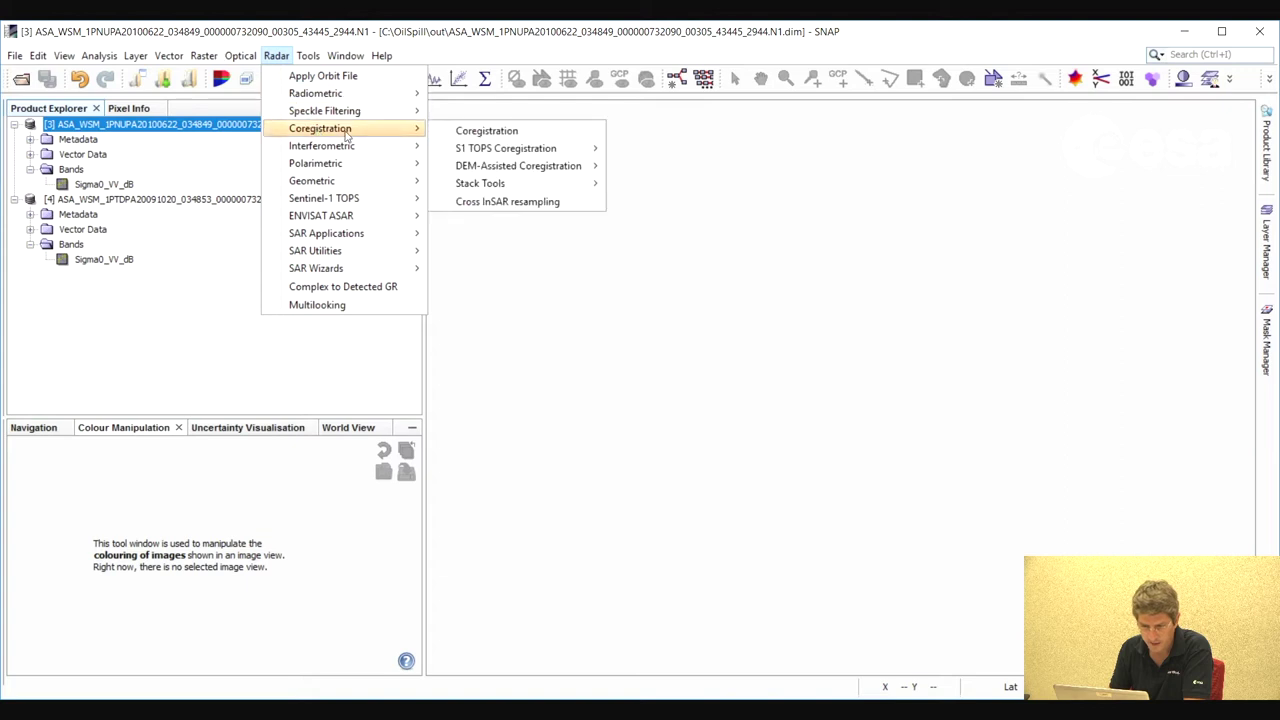
{"action": "mouse_move", "coordinate": [571, 184]}
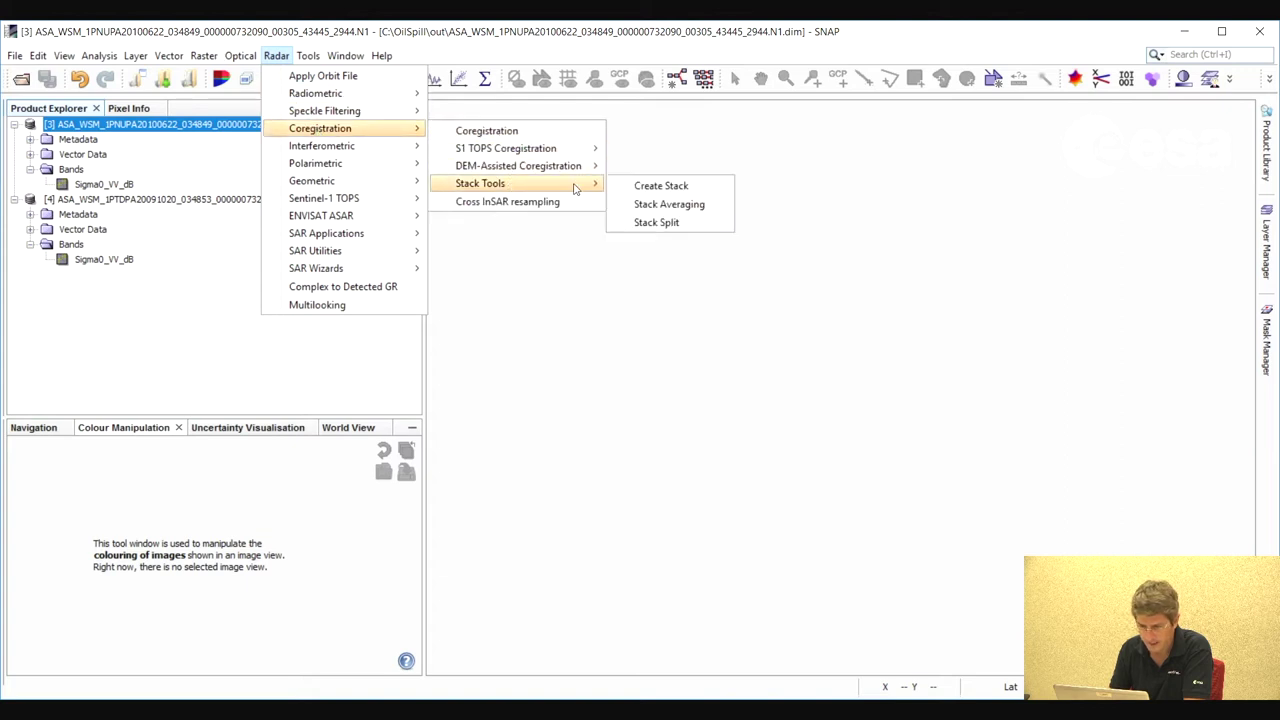
{"action": "left_click", "coordinate": [644, 184]}
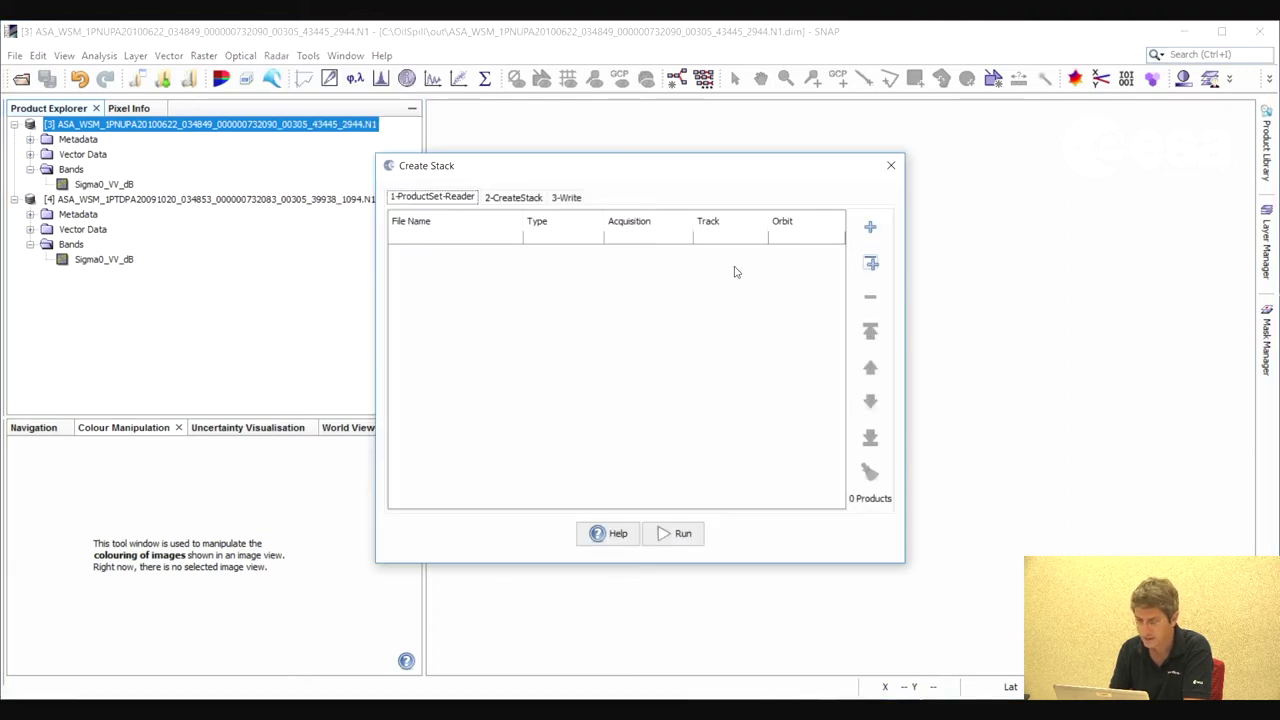
{"action": "left_click", "coordinate": [872, 266]}
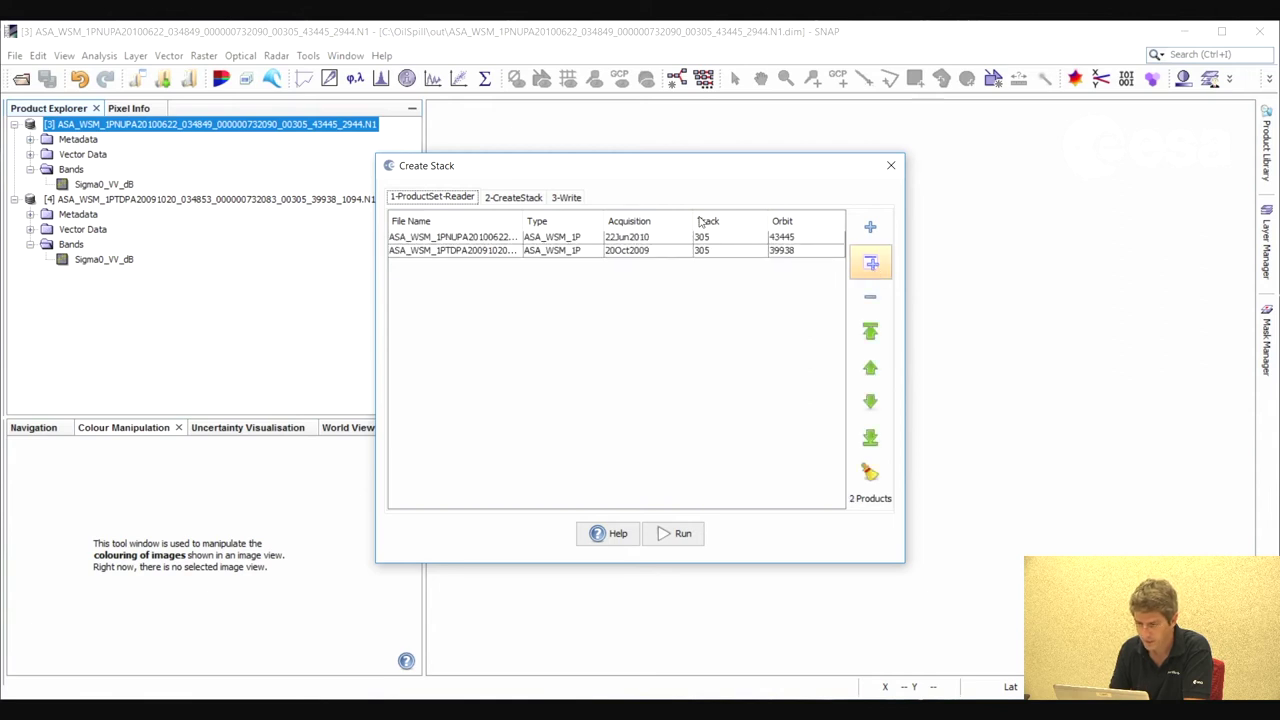
Set the stack's initial offset method to Product Geolocation
{"action": "left_click", "coordinate": [520, 198]}
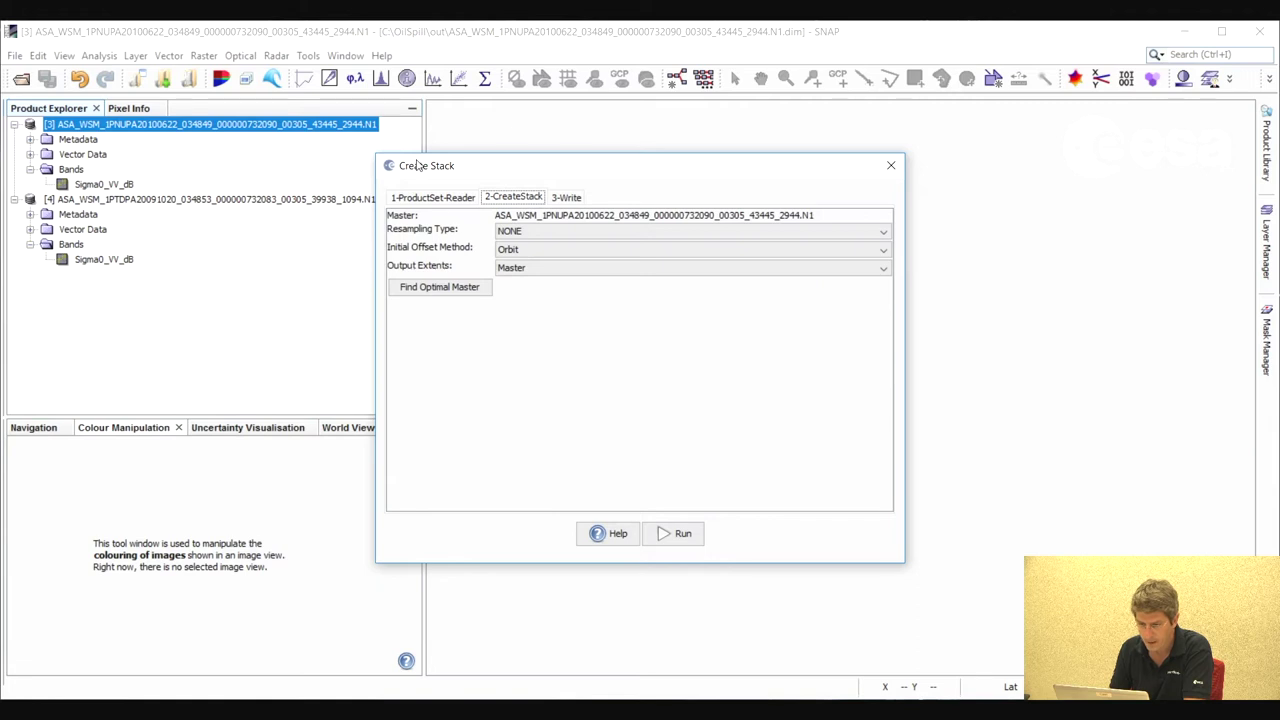
{"action": "left_click", "coordinate": [569, 252]}
{"action": "left_click", "coordinate": [536, 278]}
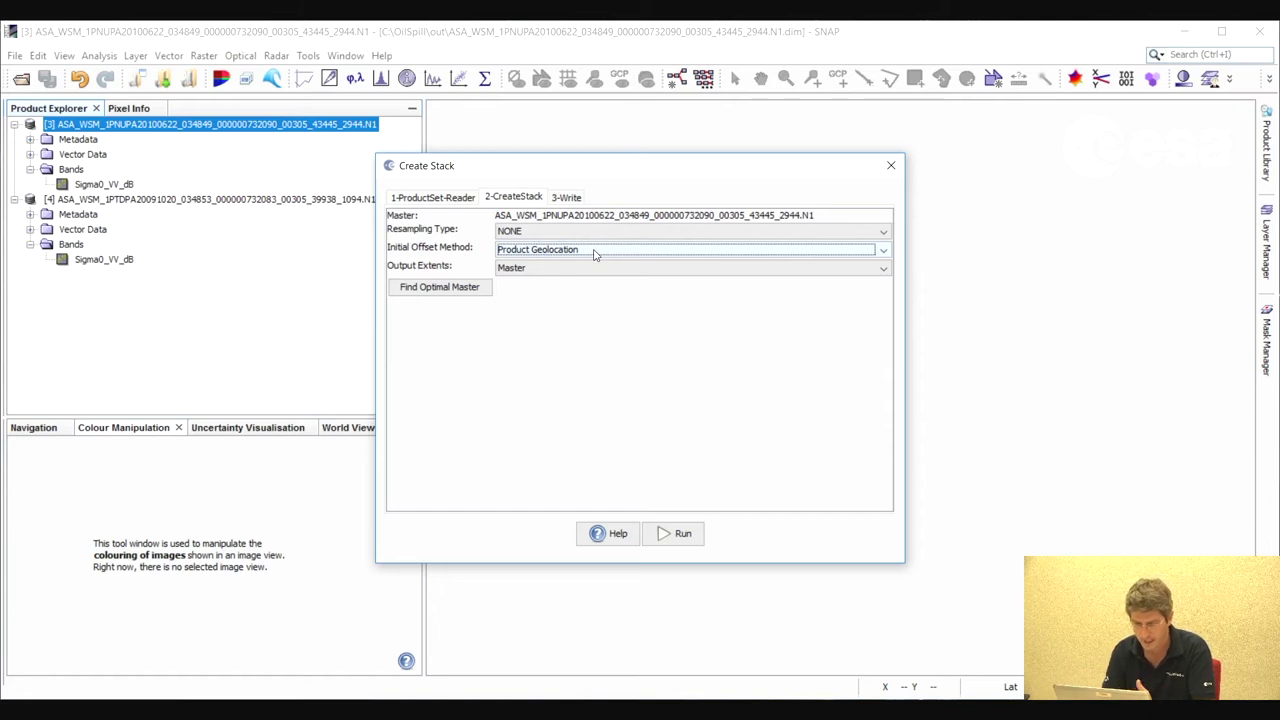
Name the output ASA_WSM_1PNUPA_N1_Stack, run the stack creation and close the Create Stack dialog
{"action": "left_click", "coordinate": [566, 198]}
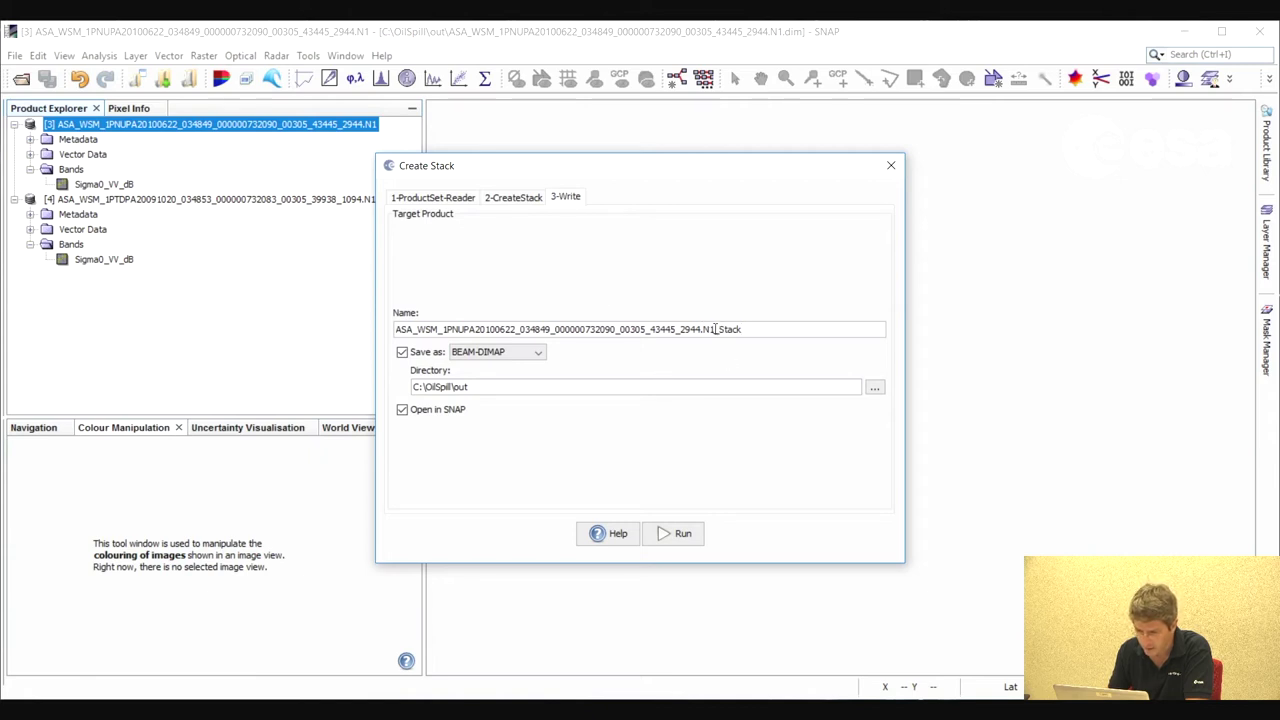
{"action": "left_click_drag", "start_coordinate": [649, 329], "coordinate": [474, 329]}
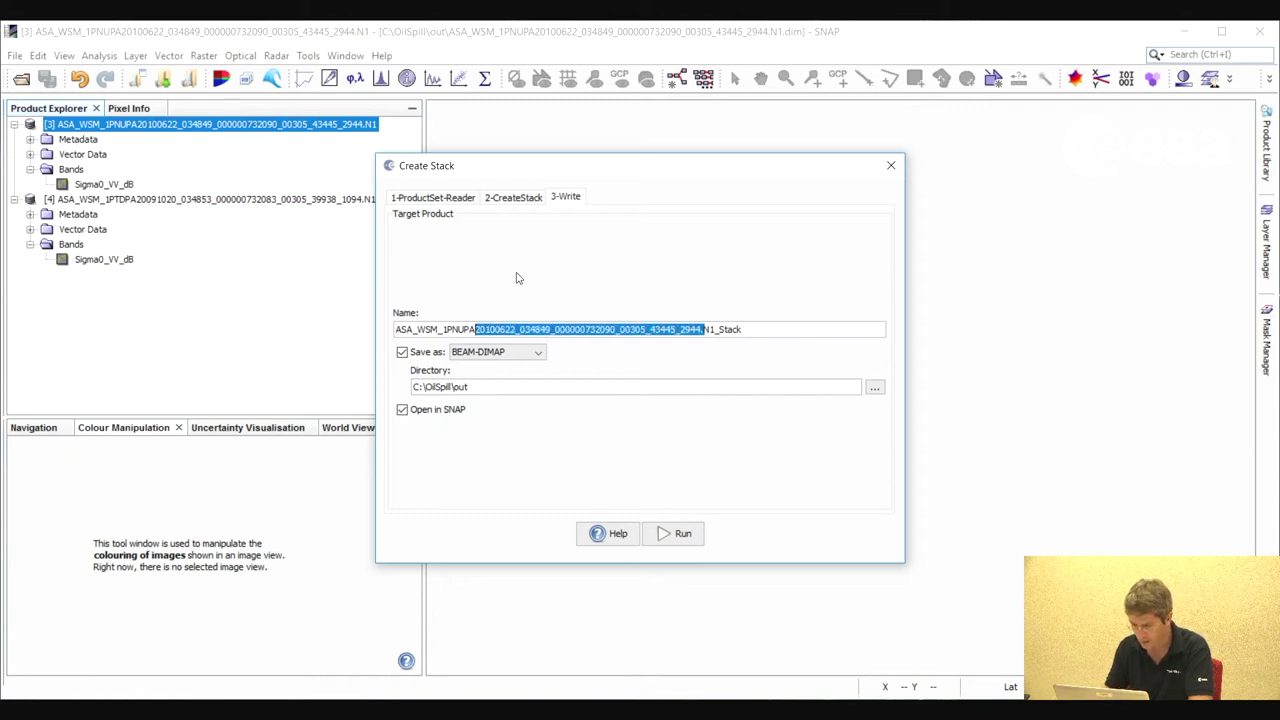
{"action": "key", "text": "BackSpace"}
{"action": "type", "text": "_WSM_1PNUPA_"}
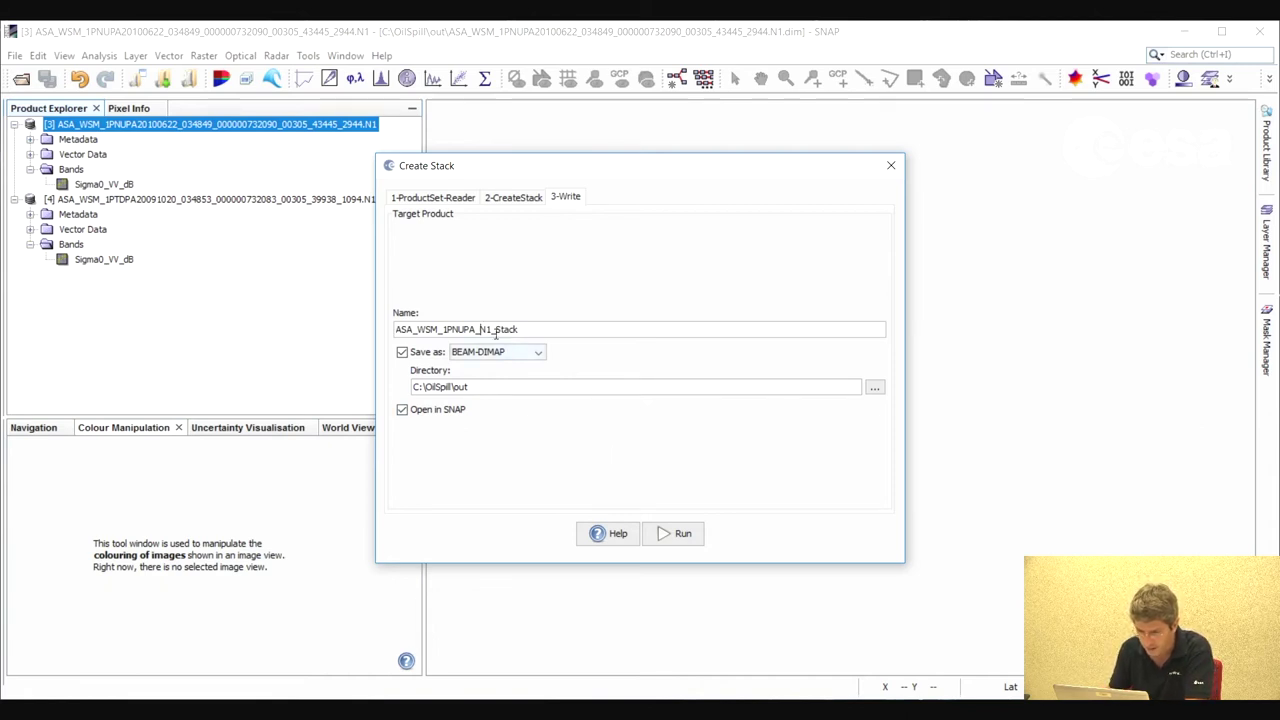
{"action": "left_click_drag", "start_coordinate": [492, 330], "coordinate": [508, 328]}
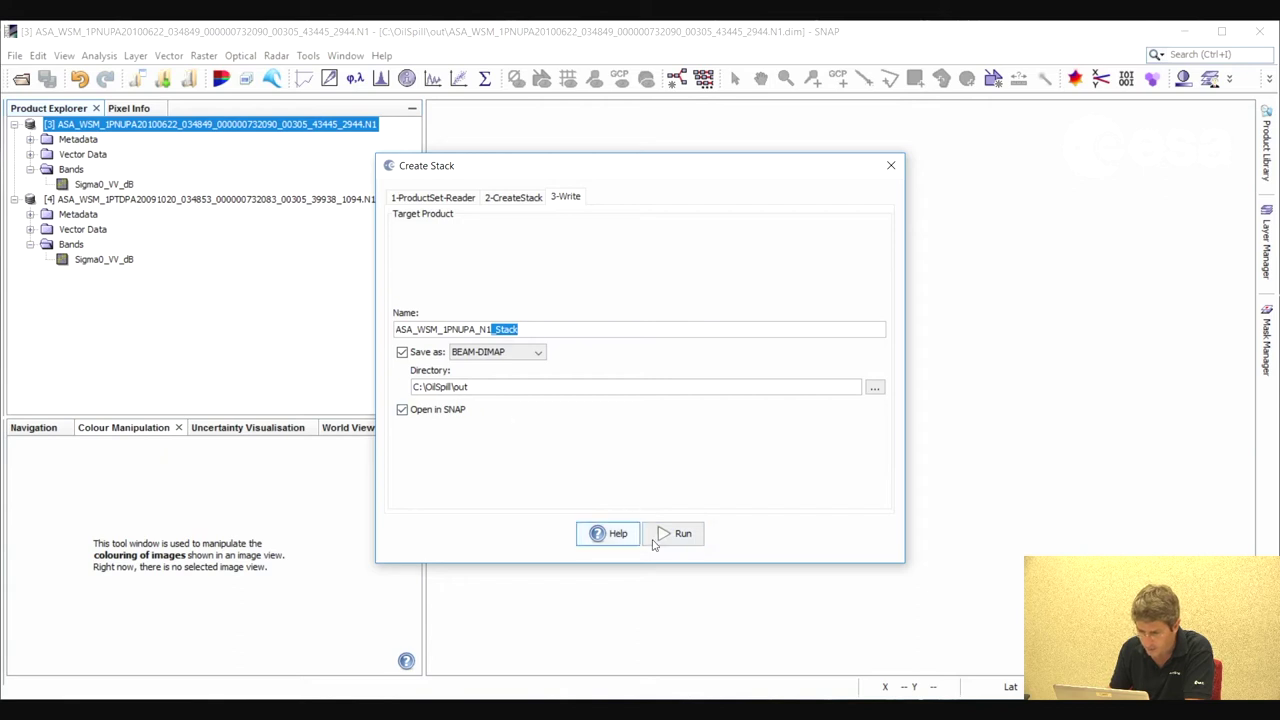
{"action": "left_click", "coordinate": [683, 535]}
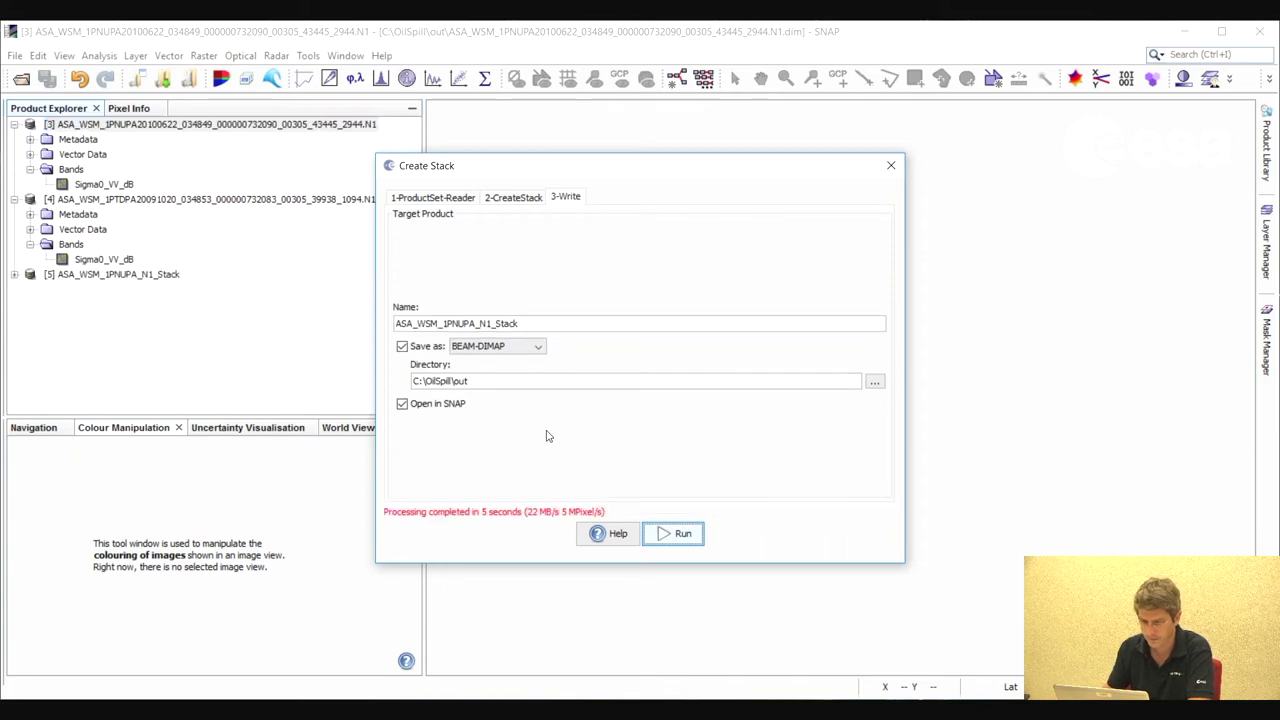
{"action": "left_click", "coordinate": [890, 165]}
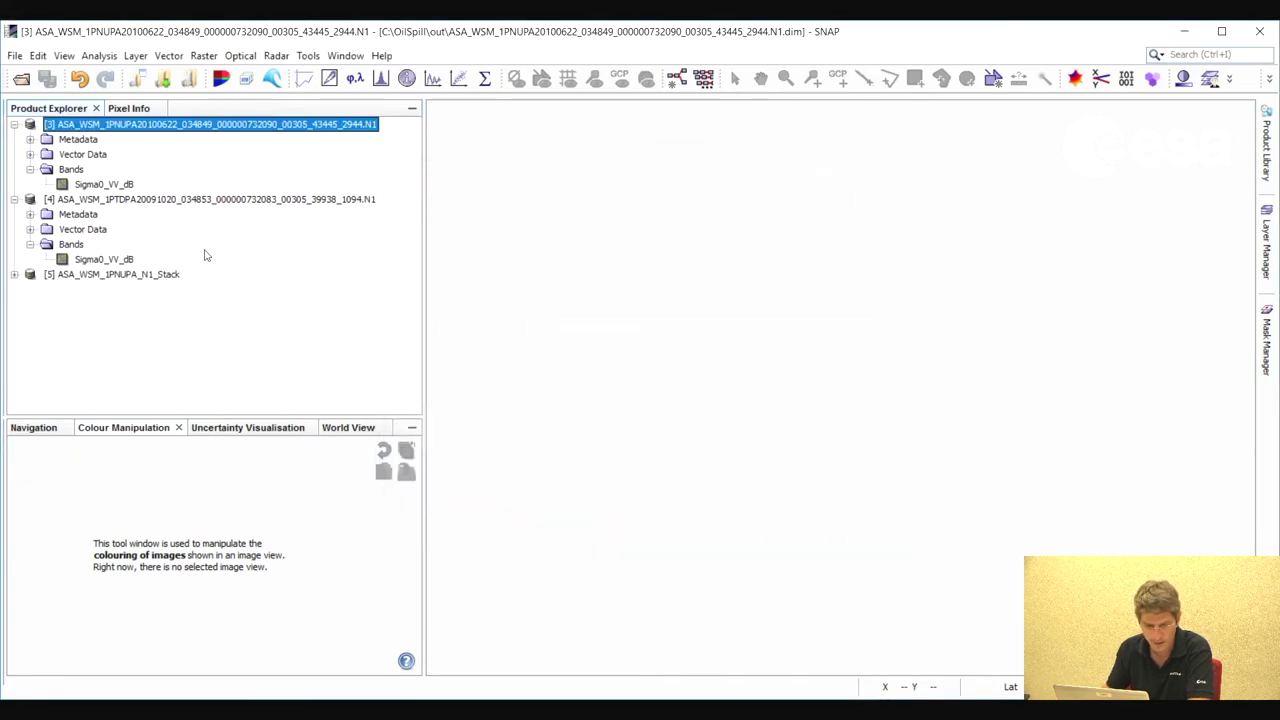
Display the Sigma0_VV_dB_mst_22Jun2010 band of the stack product [5]
{"action": "left_click", "coordinate": [14, 274]}
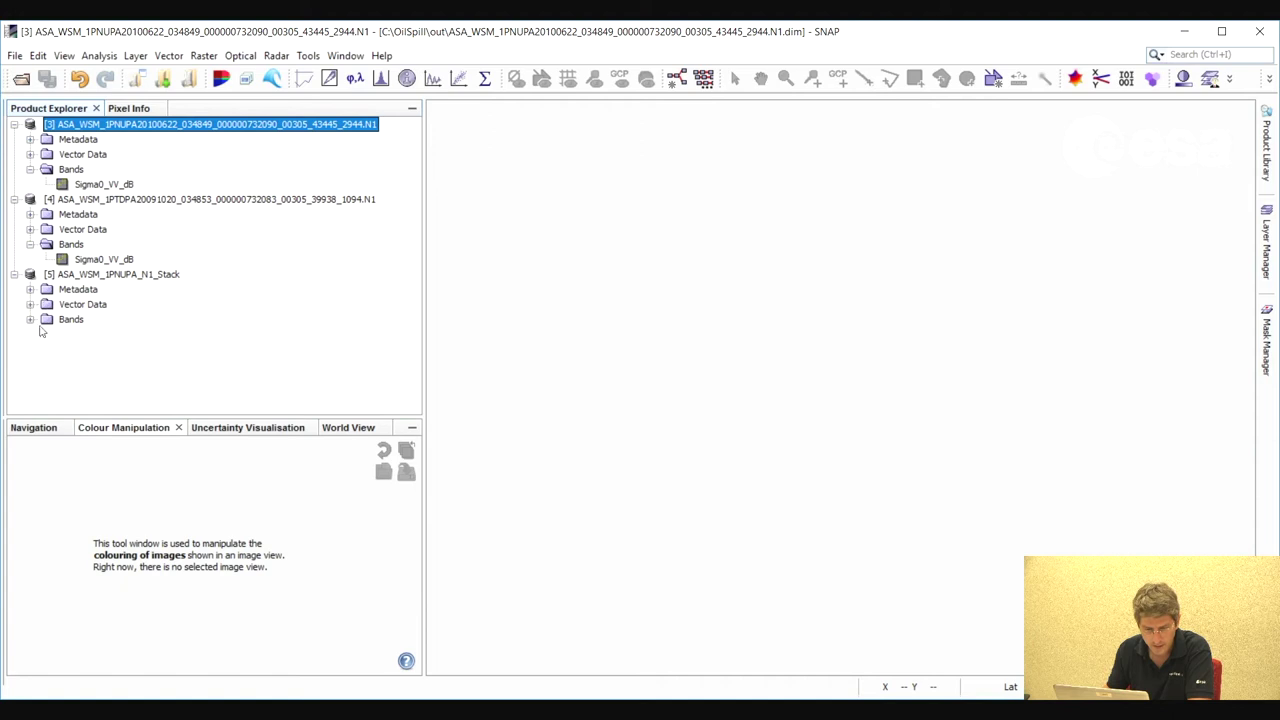
{"action": "left_click", "coordinate": [30, 320]}
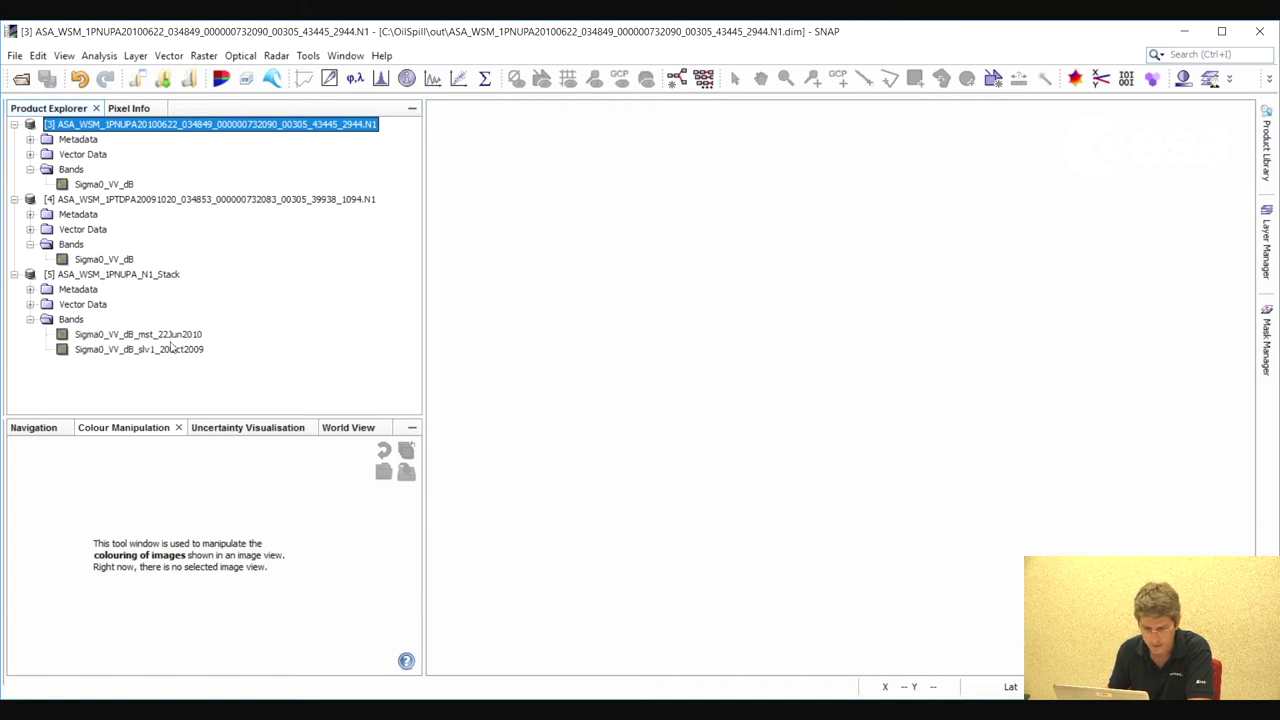
{"action": "double_click", "coordinate": [170, 336]}
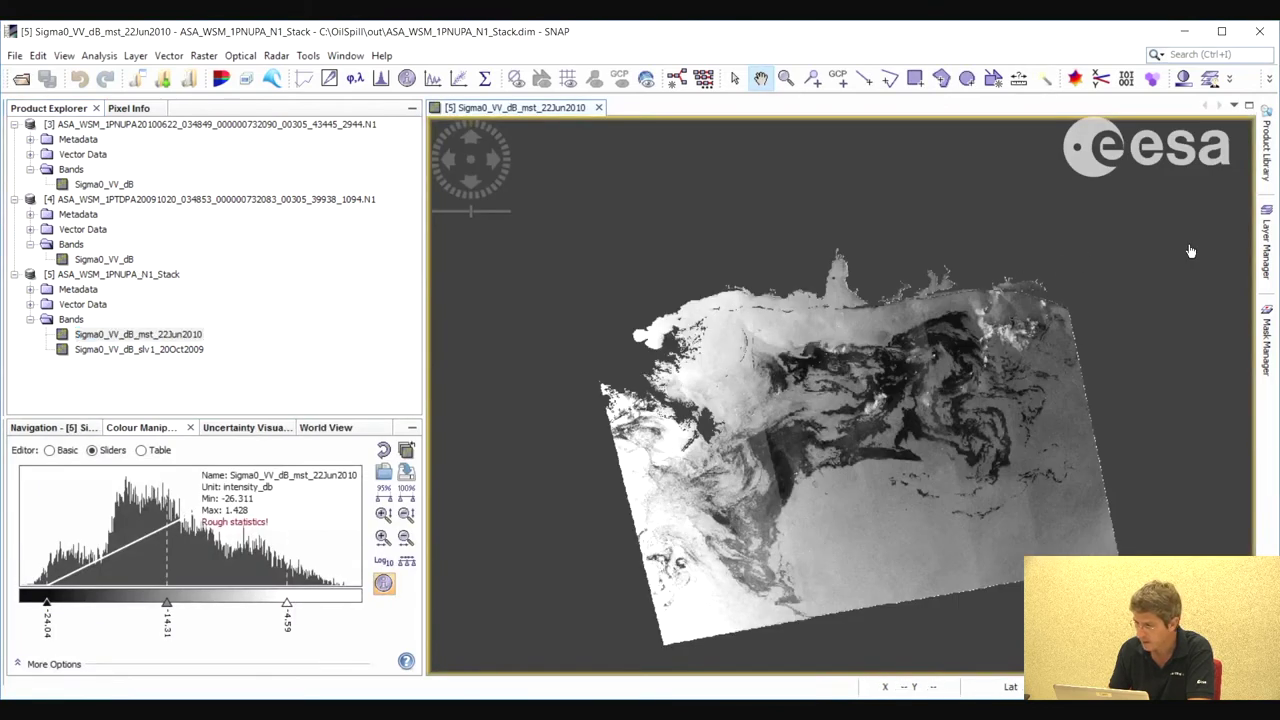
Add the stack's Sigma0_VV_dB_slv1_20Oct2009 band as an image layer over the displayed master band
{"action": "left_click", "coordinate": [1266, 244]}
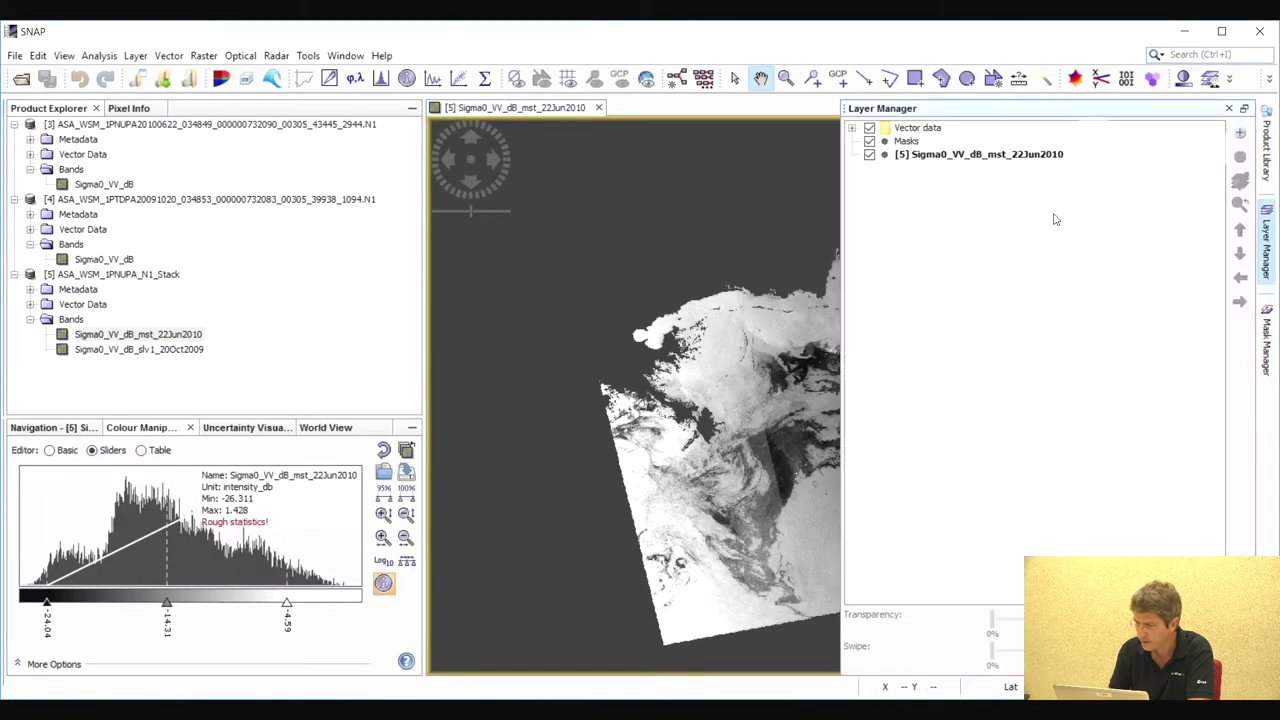
{"action": "left_click", "coordinate": [1240, 133]}
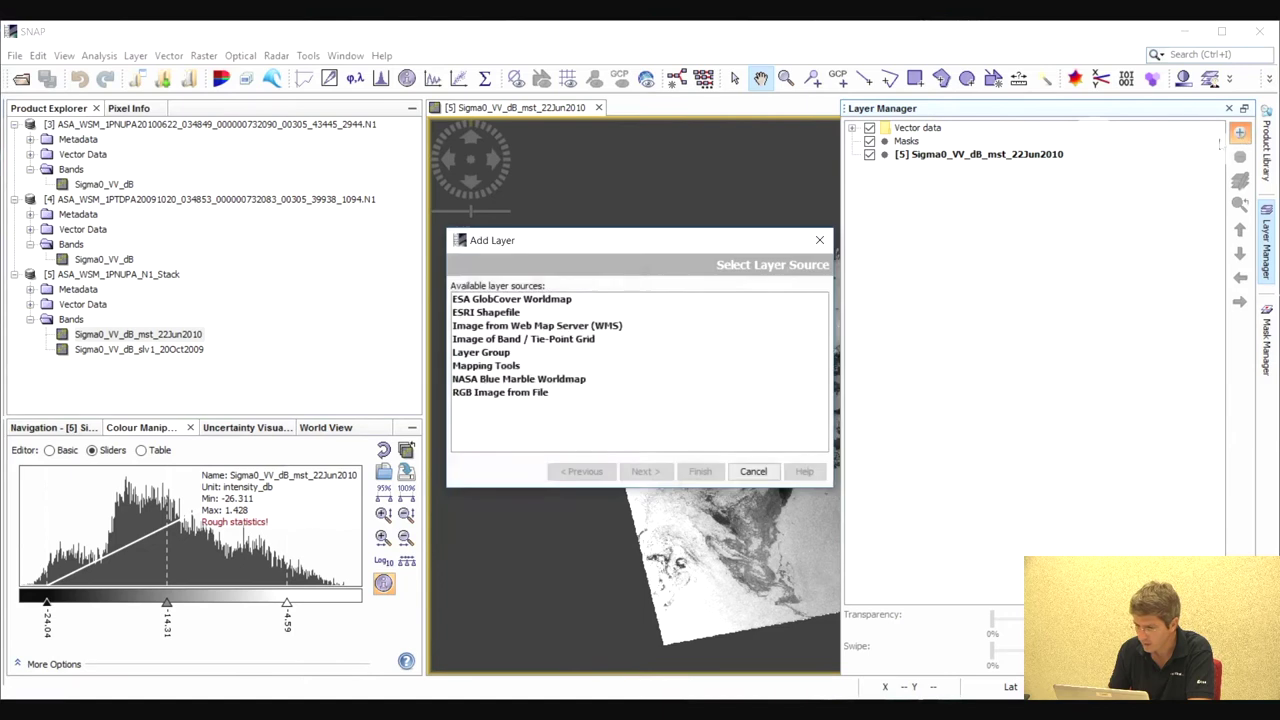
{"action": "left_click", "coordinate": [512, 341]}
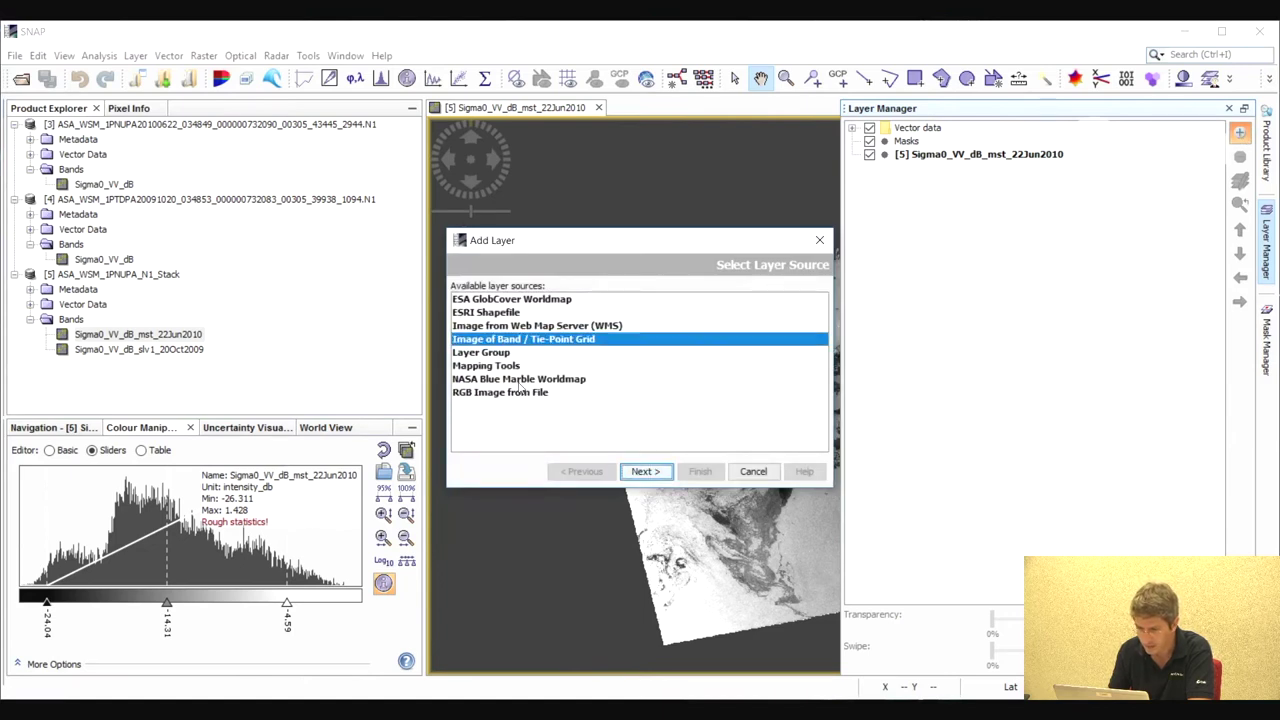
{"action": "left_click", "coordinate": [645, 471]}
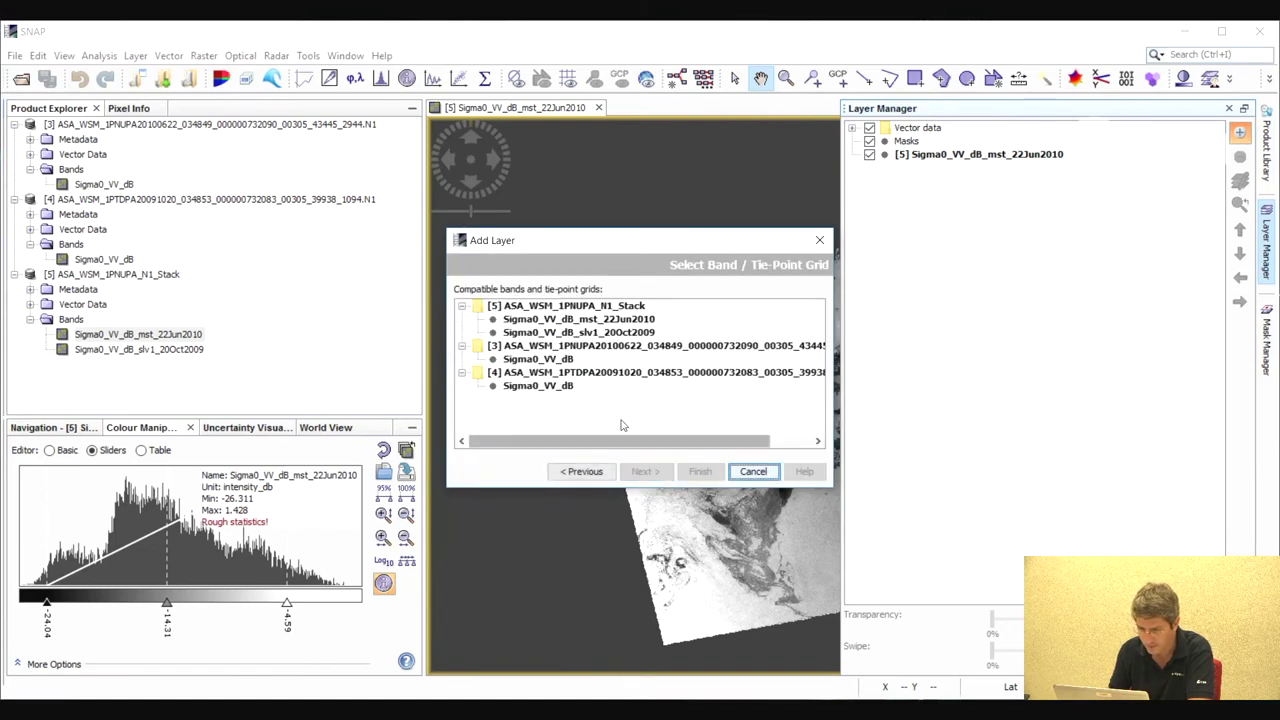
{"action": "left_click", "coordinate": [577, 332]}
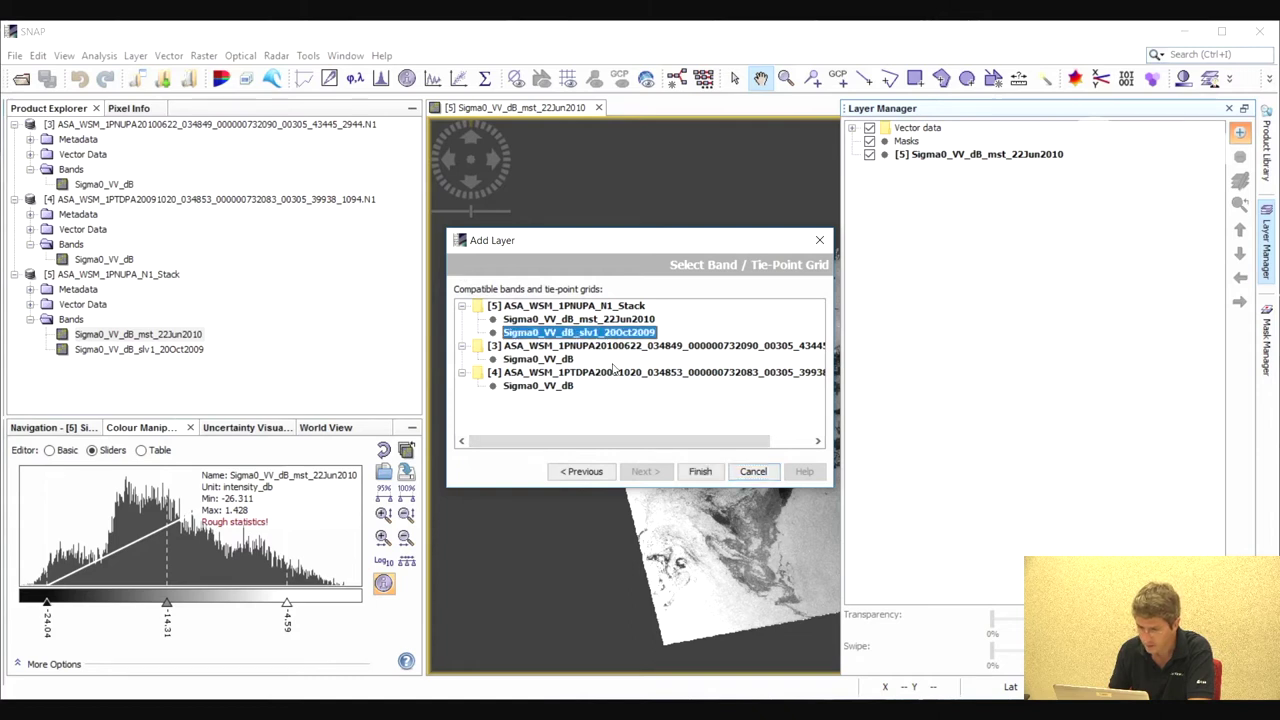
{"action": "left_click", "coordinate": [700, 473]}
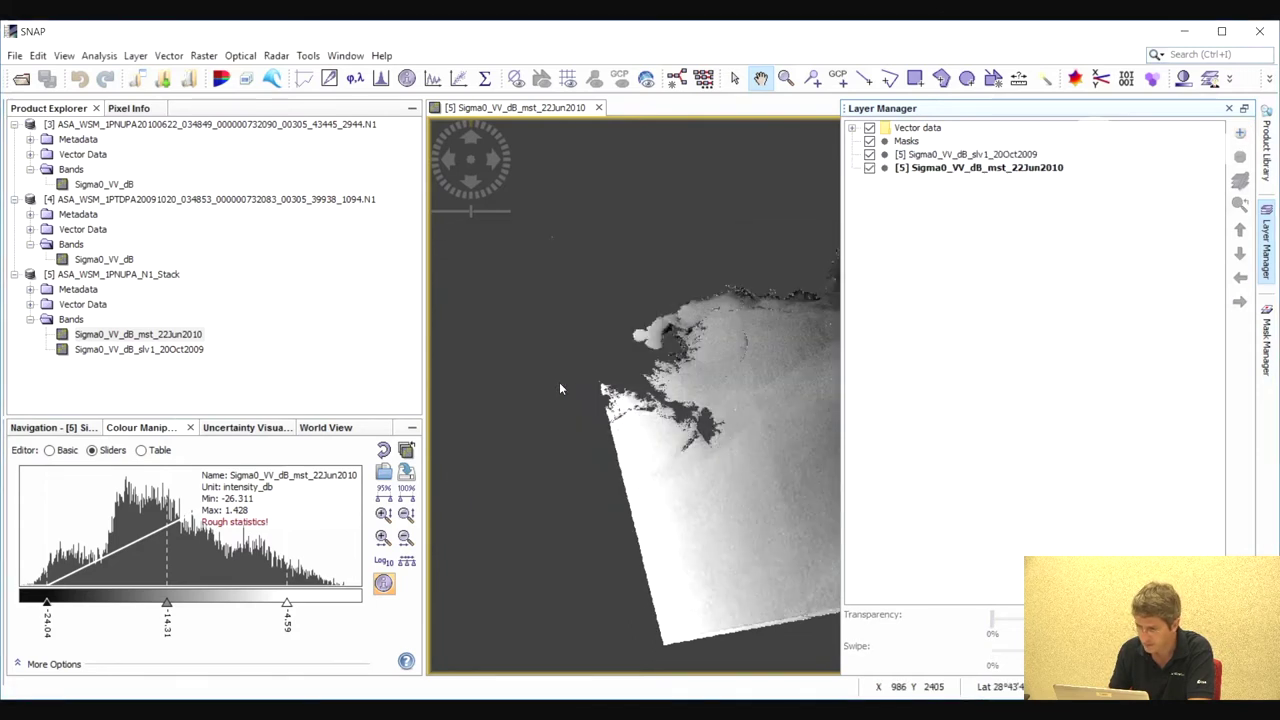
Narrow the Layer Manager and select the Sigma0_VV_dB_slv1_20Oct2009 layer to compare it with the June 2010 master image
{"action": "left_click_drag", "start_coordinate": [838, 195], "coordinate": [1023, 195]}
{"action": "left_click", "coordinate": [746, 347]}
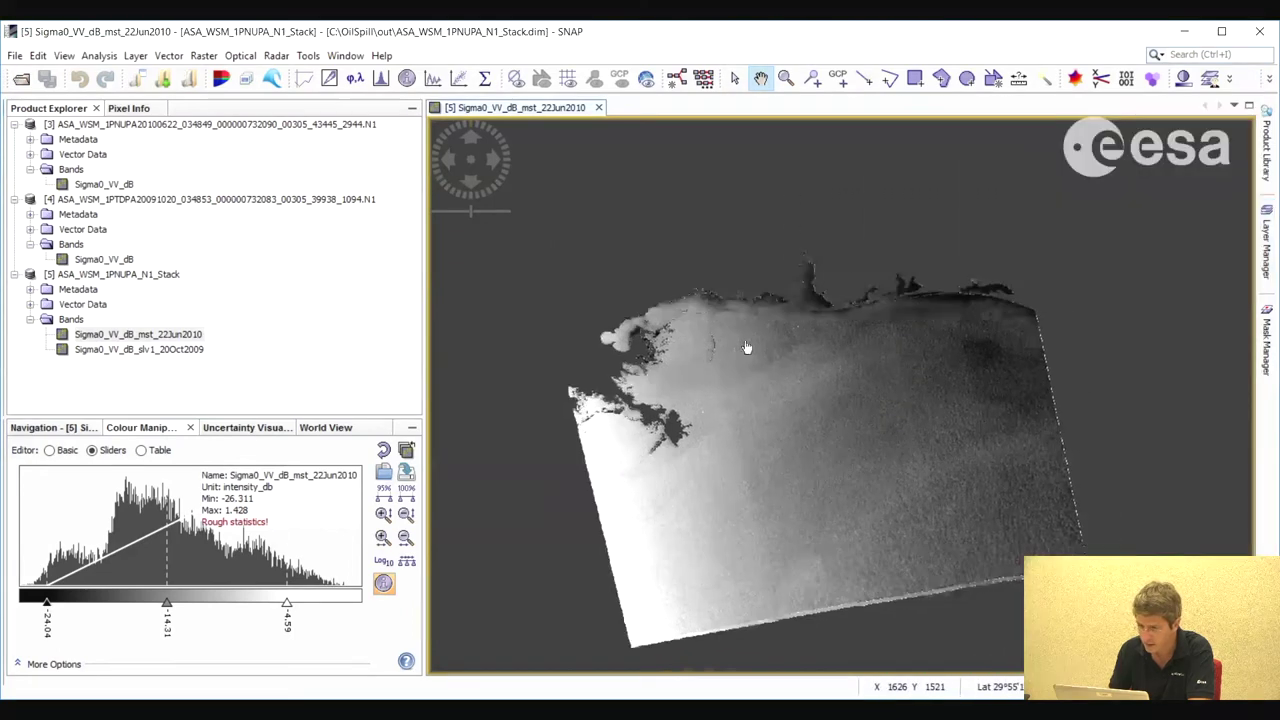
{"action": "left_click", "coordinate": [1265, 245]}
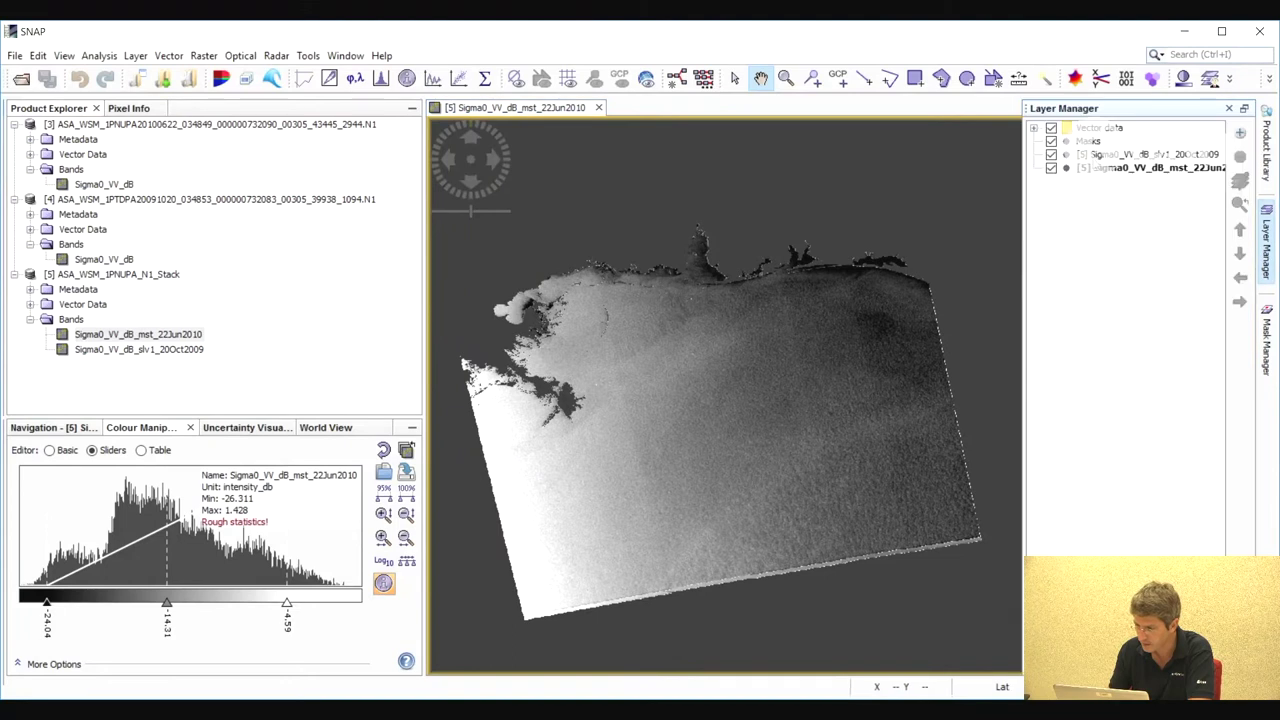
{"action": "left_click", "coordinate": [1150, 155]}
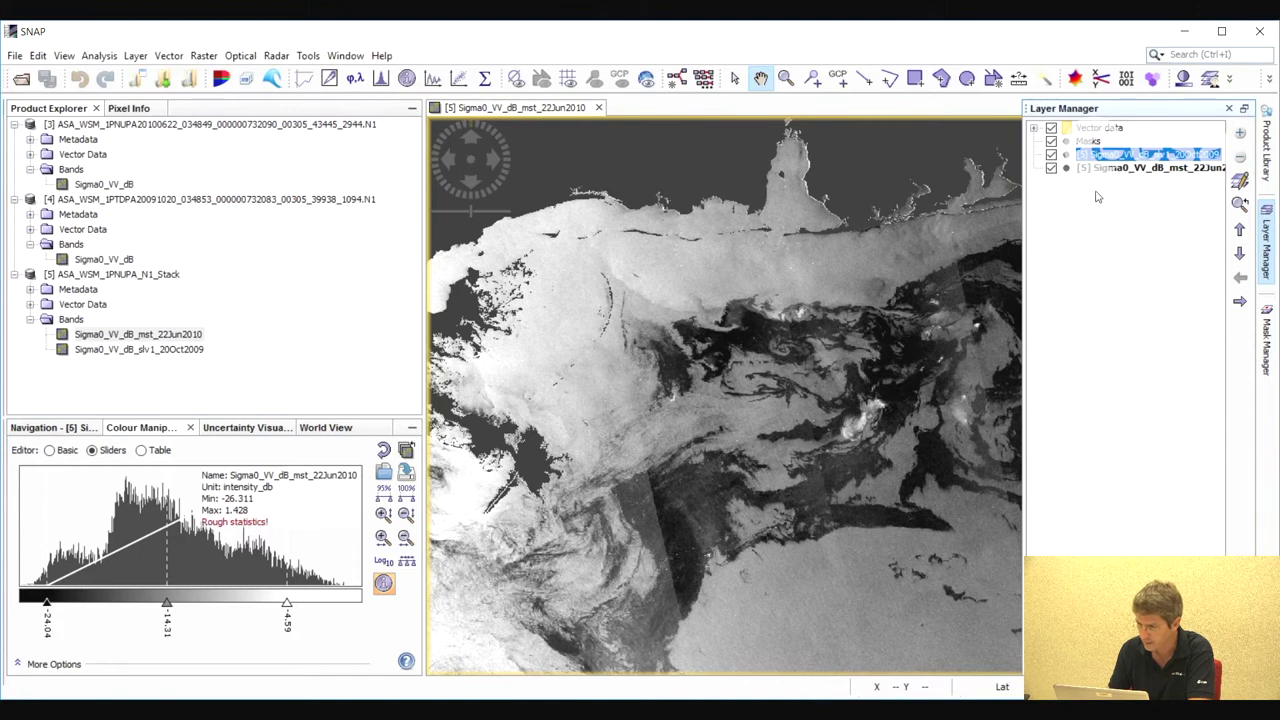
Collapse the Layer Manager and close the layered Sigma0_VV_dB_mst_22Jun2010 image view
{"action": "left_click", "coordinate": [1264, 240]}
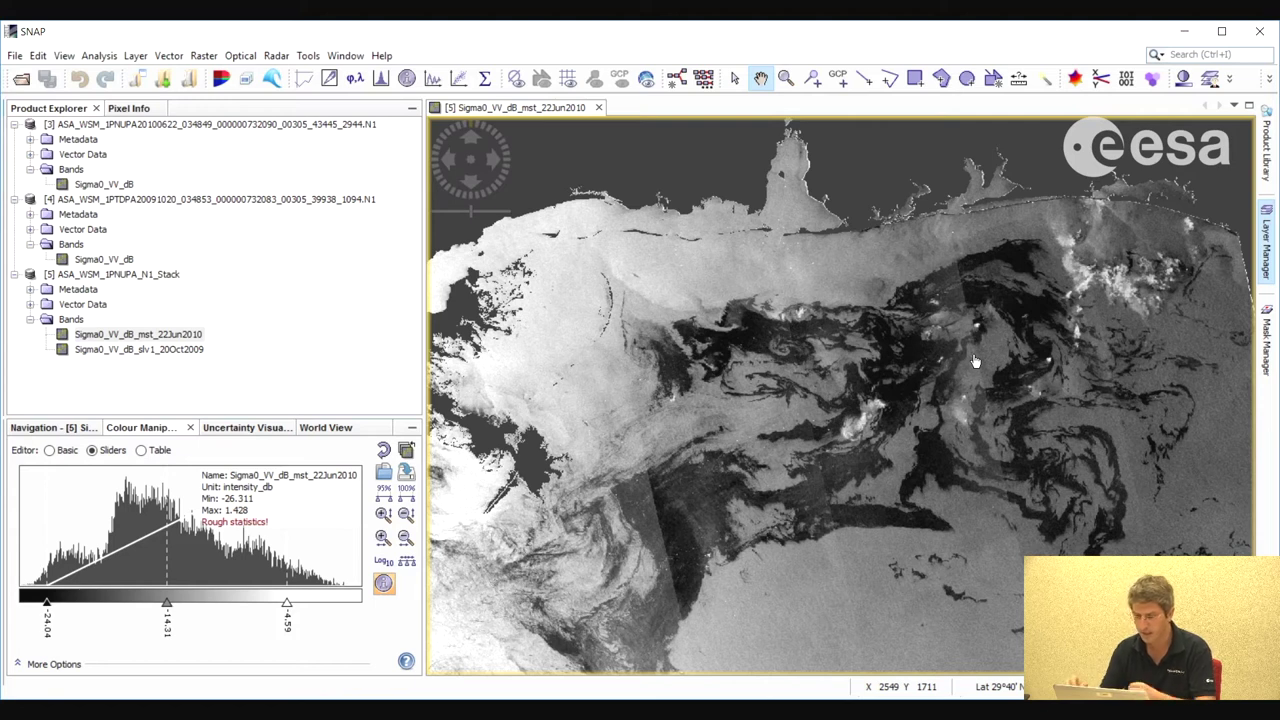
{"action": "key", "text": "Down"}
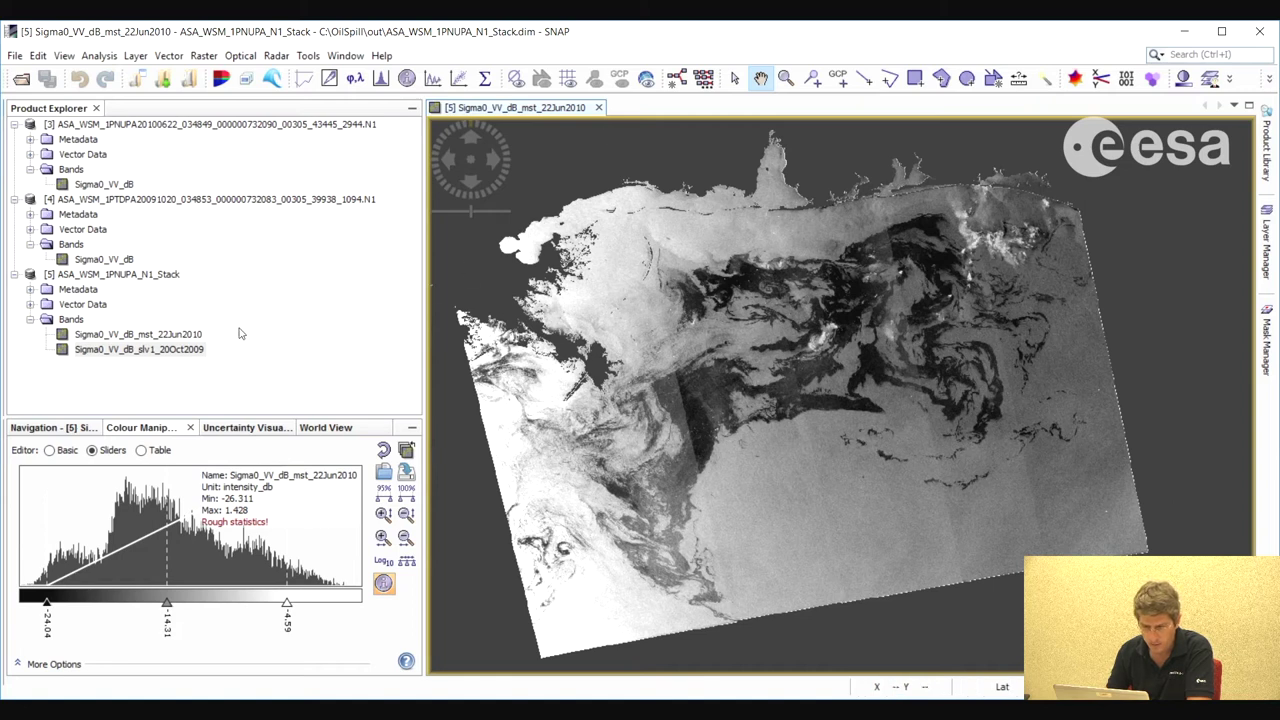
{"action": "left_click", "coordinate": [599, 107]}
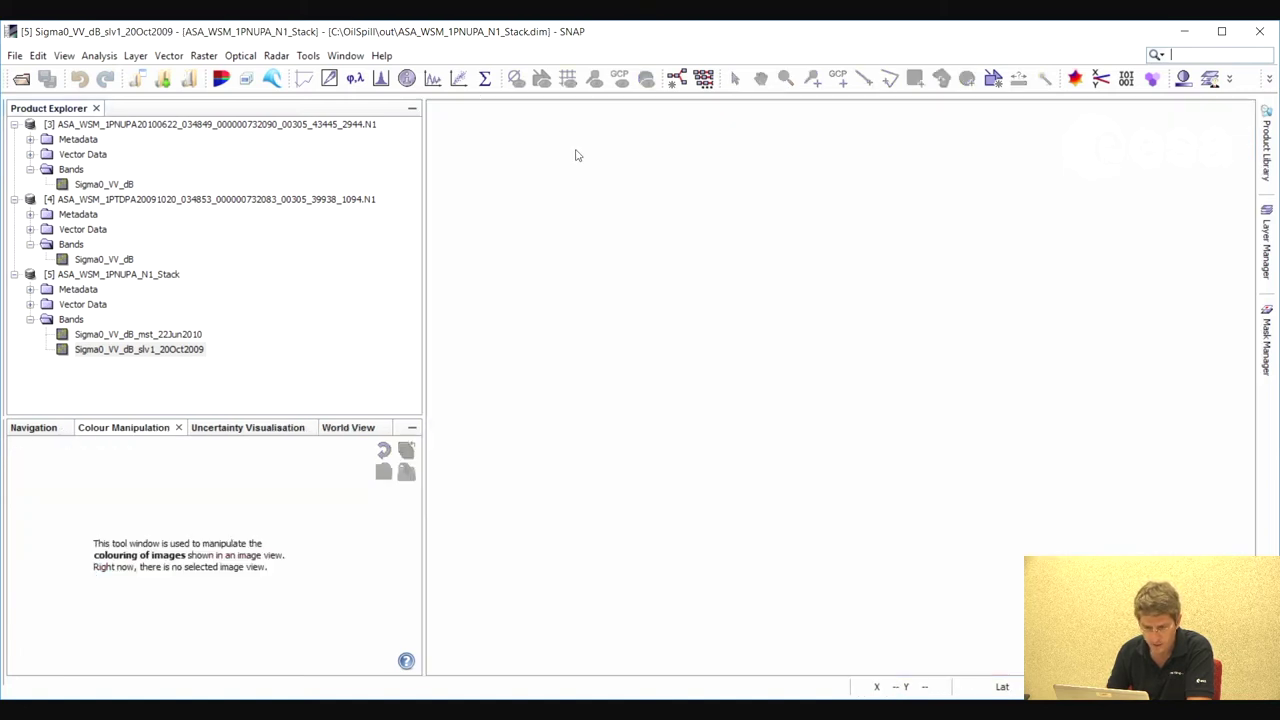
Open the stack's Sigma0_VV_dB_mst_22Jun2010 and Sigma0_VV_dB_slv1_20Oct2009 bands in separate image views
{"action": "double_click", "coordinate": [175, 336]}
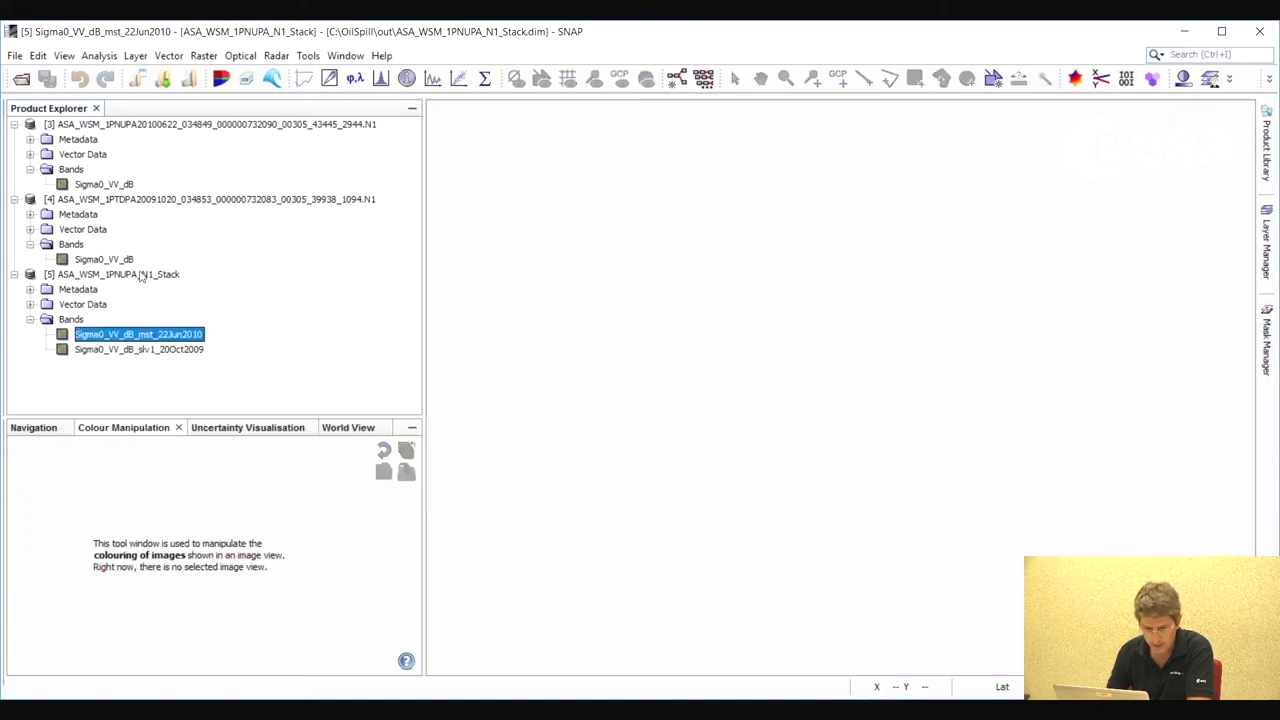
{"action": "double_click", "coordinate": [170, 350]}
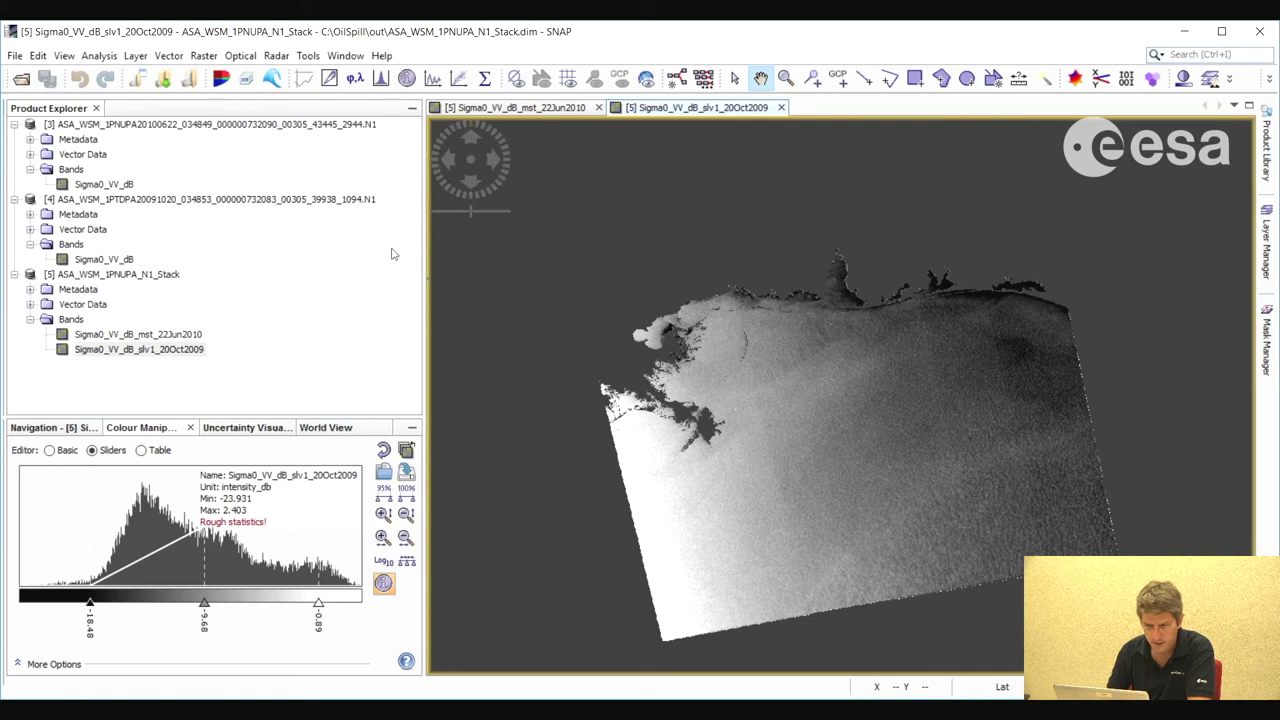
{"action": "left_click_drag", "start_coordinate": [698, 391], "coordinate": [628, 333]}
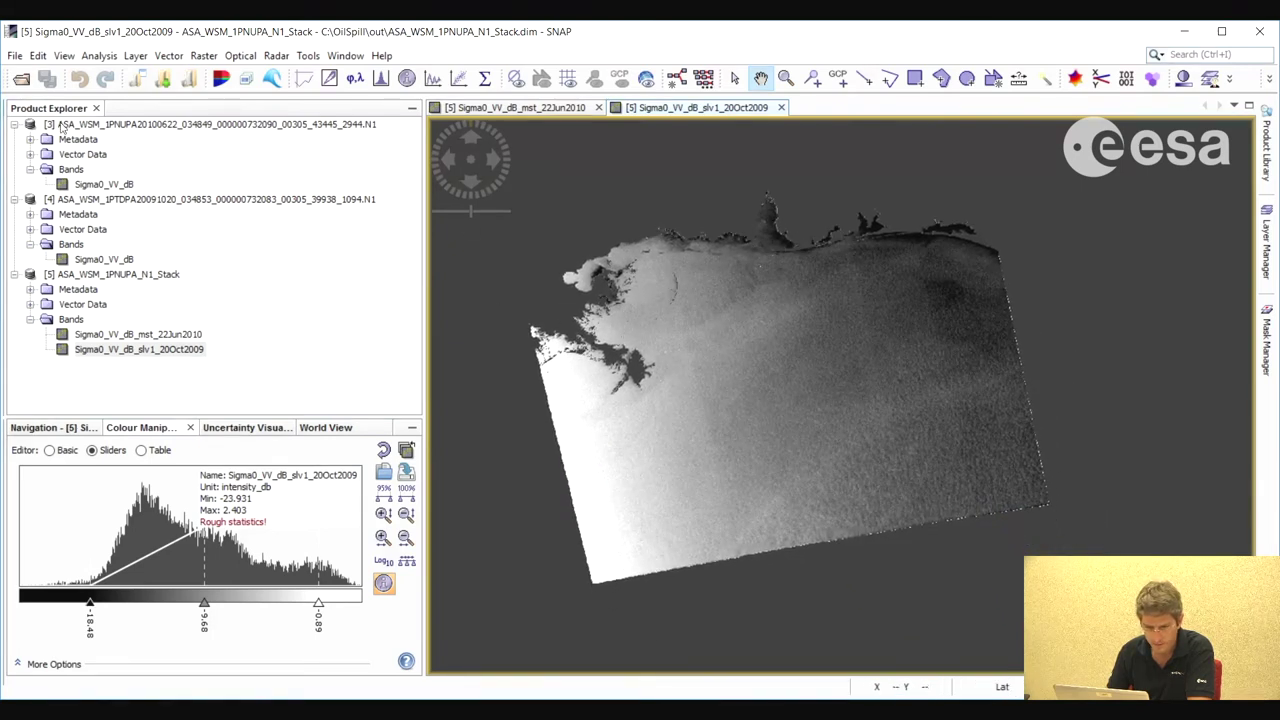
Show the Pixel Info window and compare both bands' intensity values over the dark patches of the June 2010 image
{"action": "left_click", "coordinate": [63, 56]}
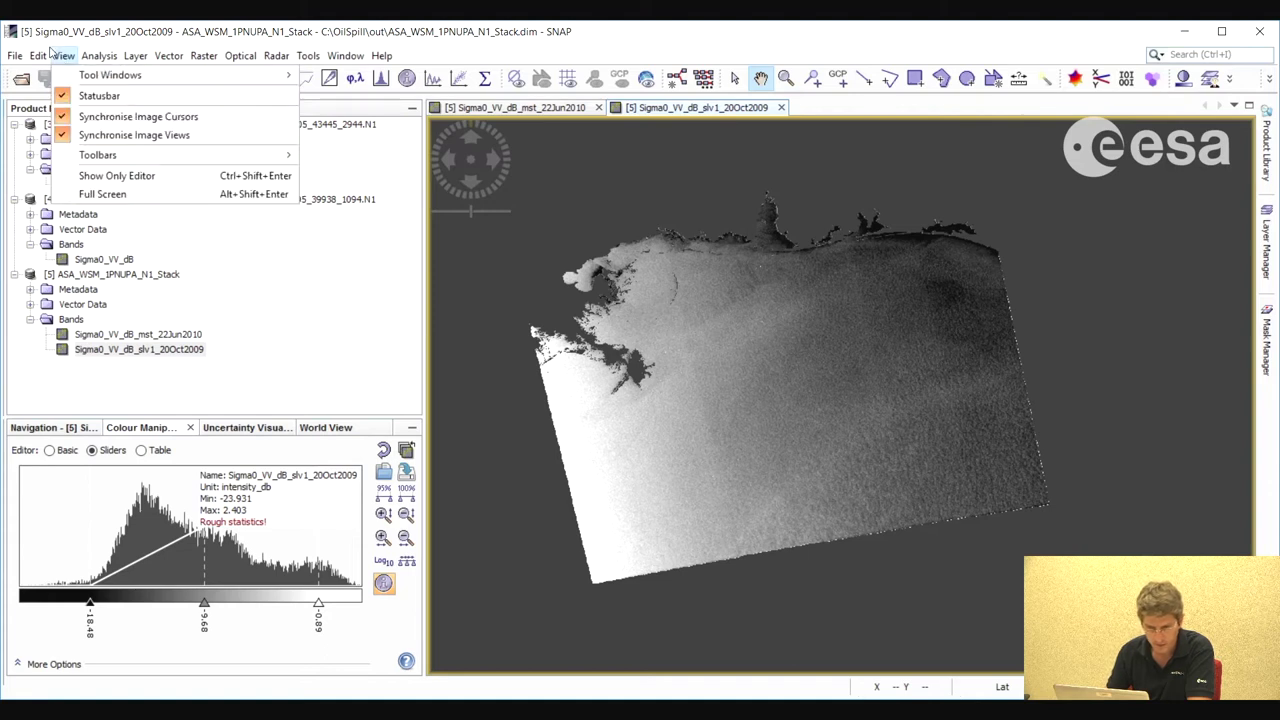
{"action": "mouse_move", "coordinate": [245, 77]}
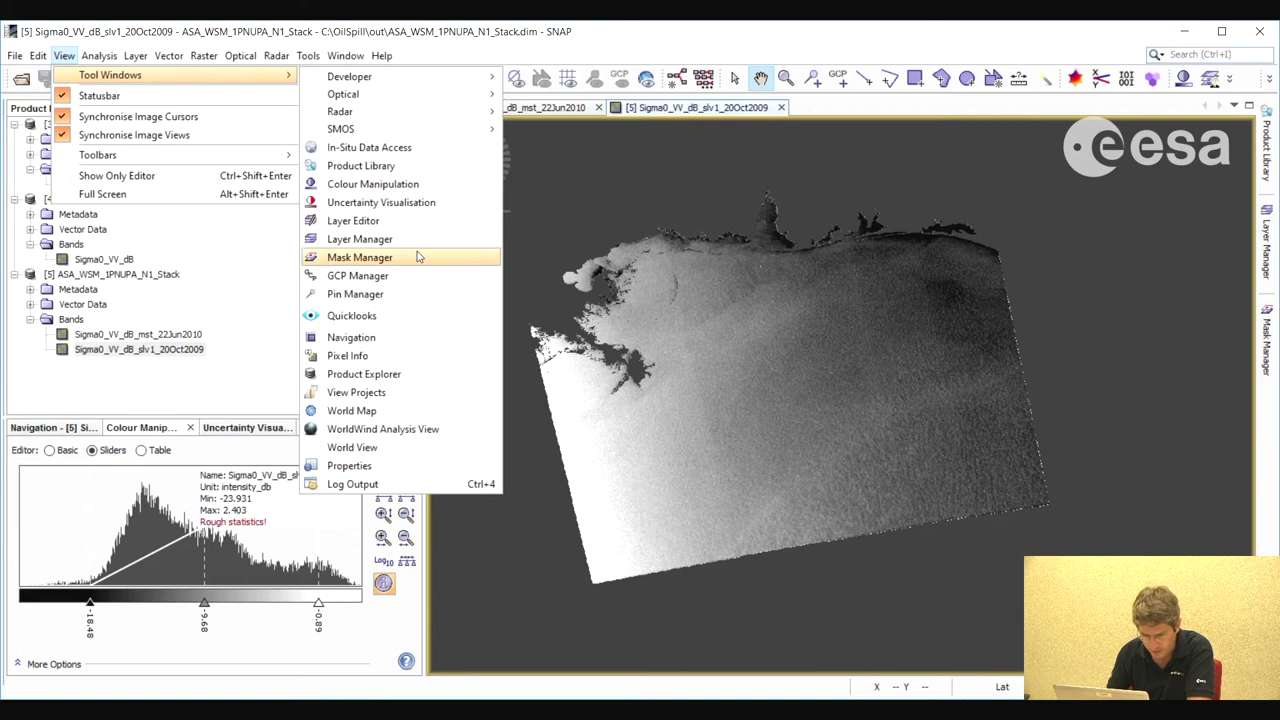
{"action": "left_click", "coordinate": [358, 356]}
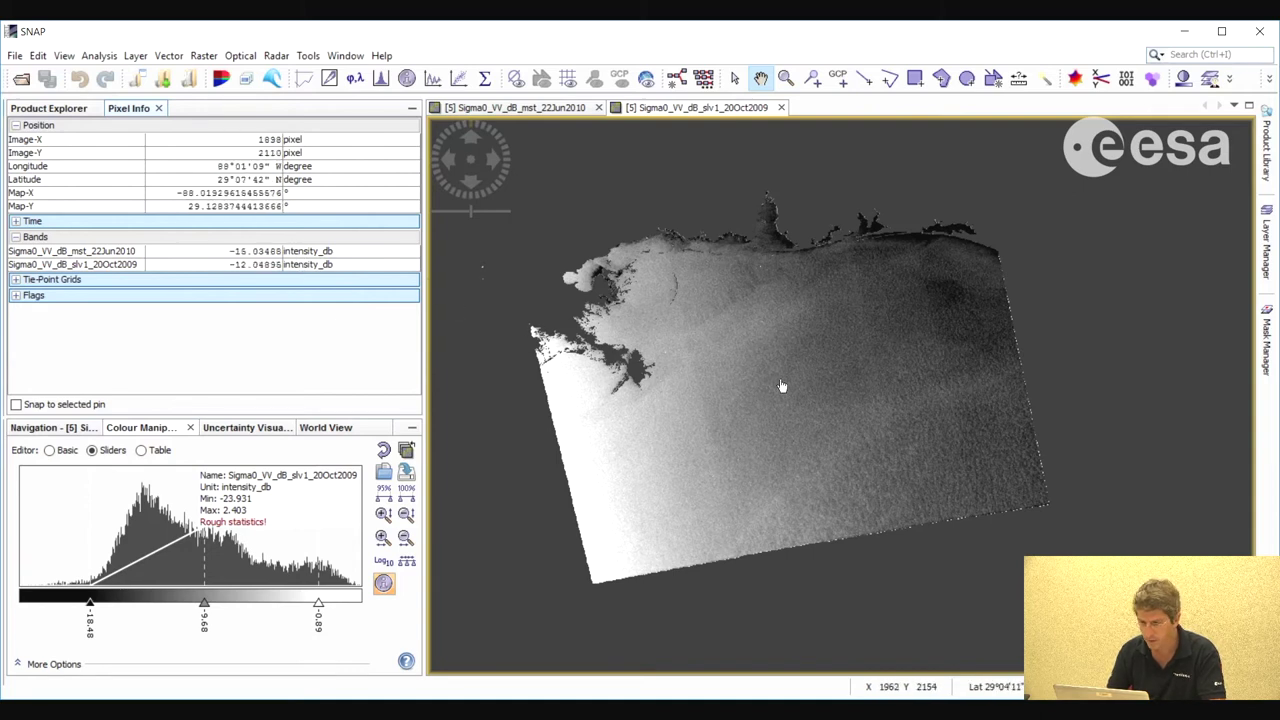
{"action": "left_click", "coordinate": [537, 110]}
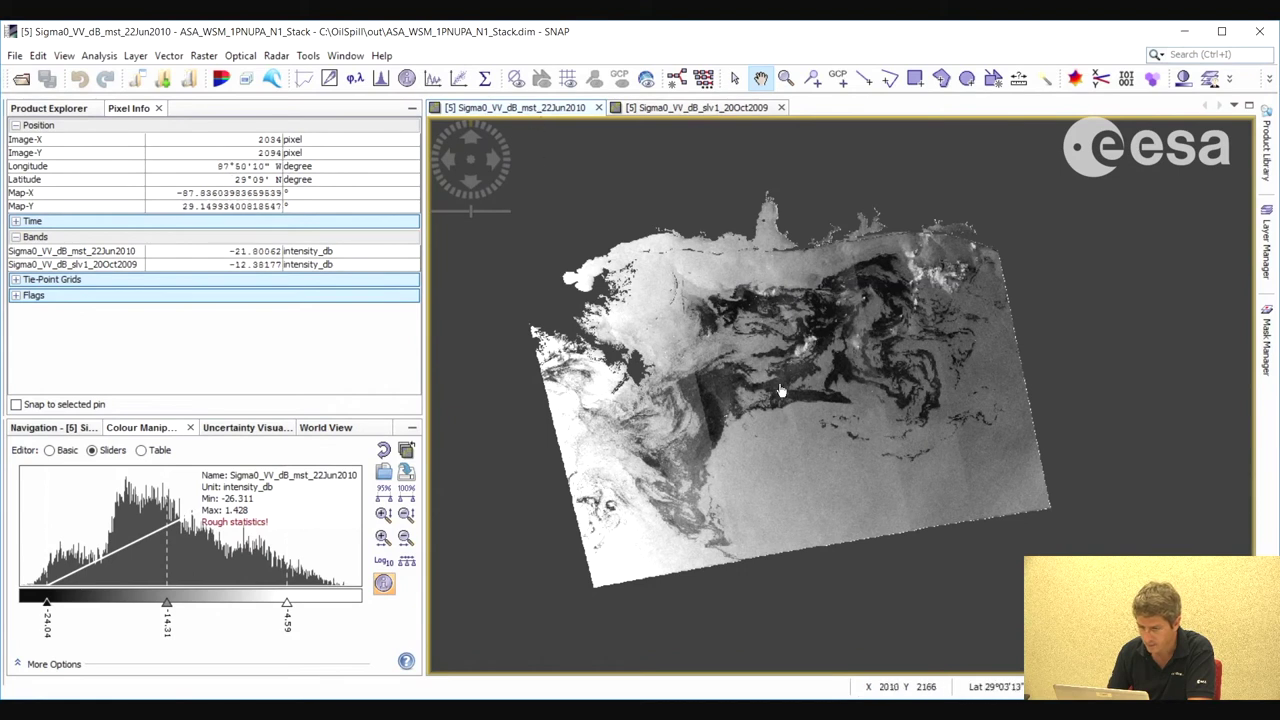
{"action": "left_click_drag", "start_coordinate": [782, 391], "coordinate": [789, 401]}
{"action": "scroll", "coordinate": [782, 379], "scroll_direction": "up", "scroll_amount": 4}
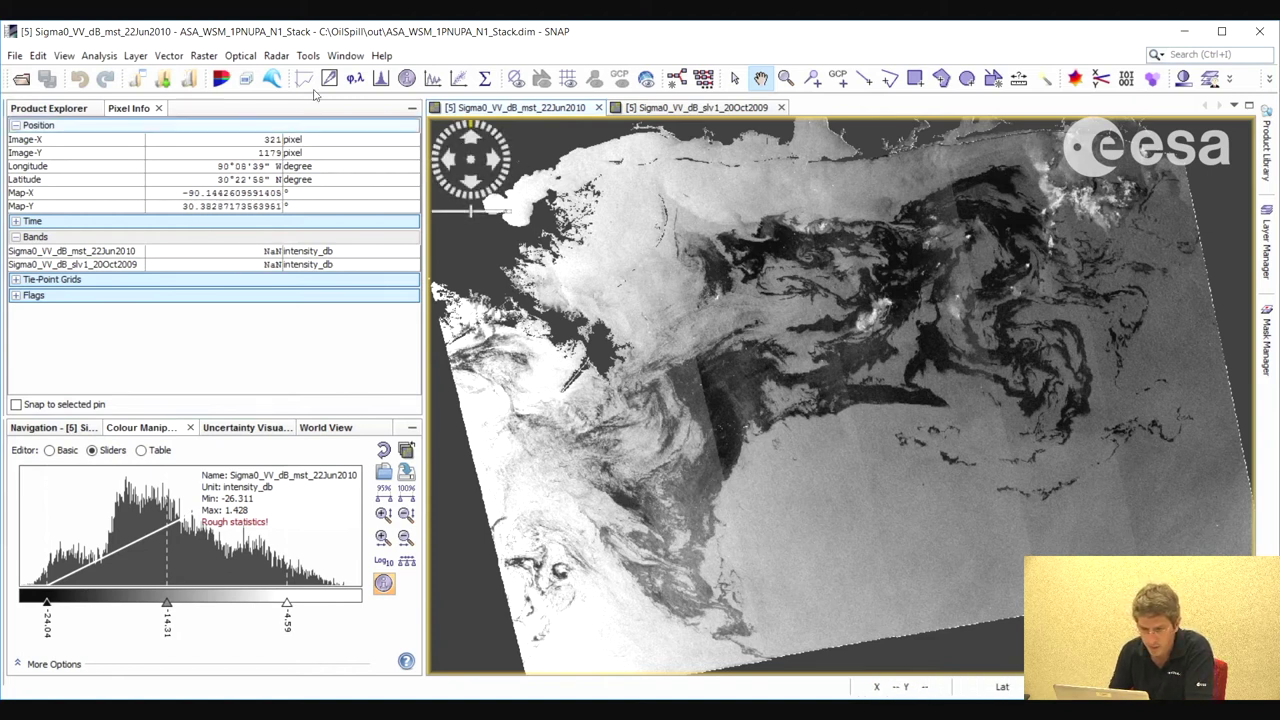
Start a Band Maths band in the stack product and name it difference_threshold
{"action": "left_click", "coordinate": [203, 56]}
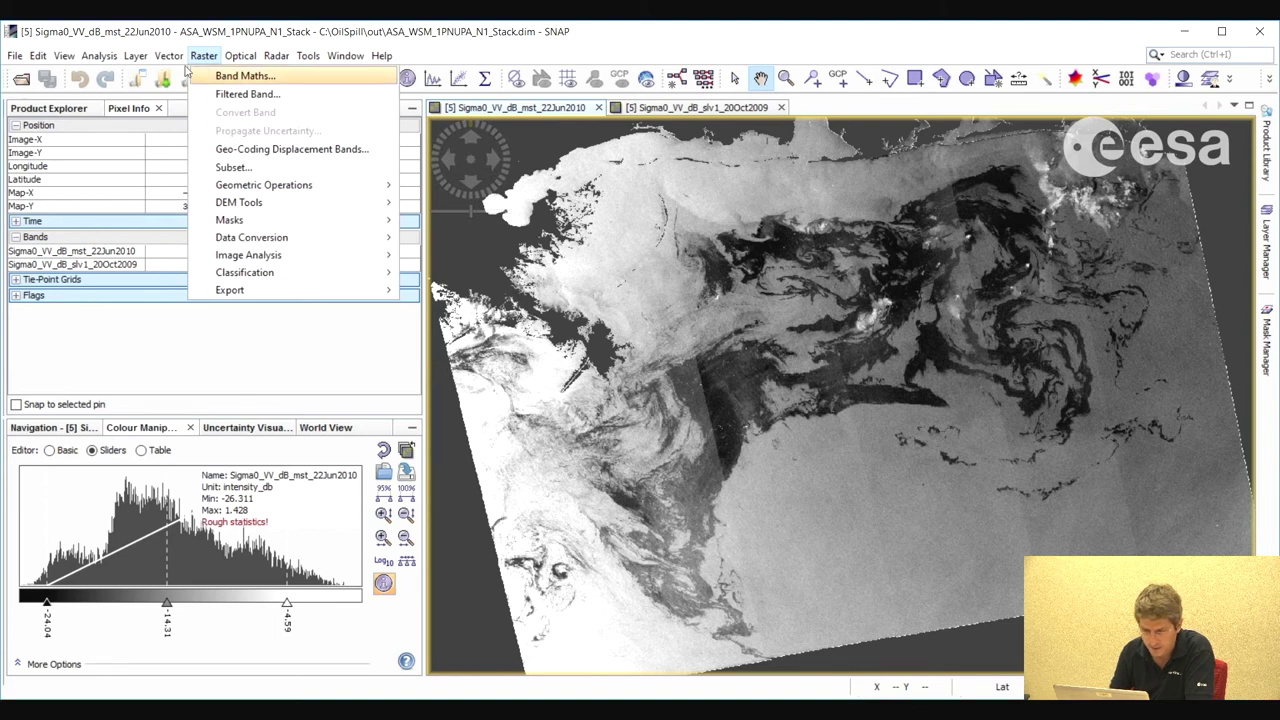
{"action": "left_click", "coordinate": [233, 80]}
{"action": "double_click", "coordinate": [608, 266]}
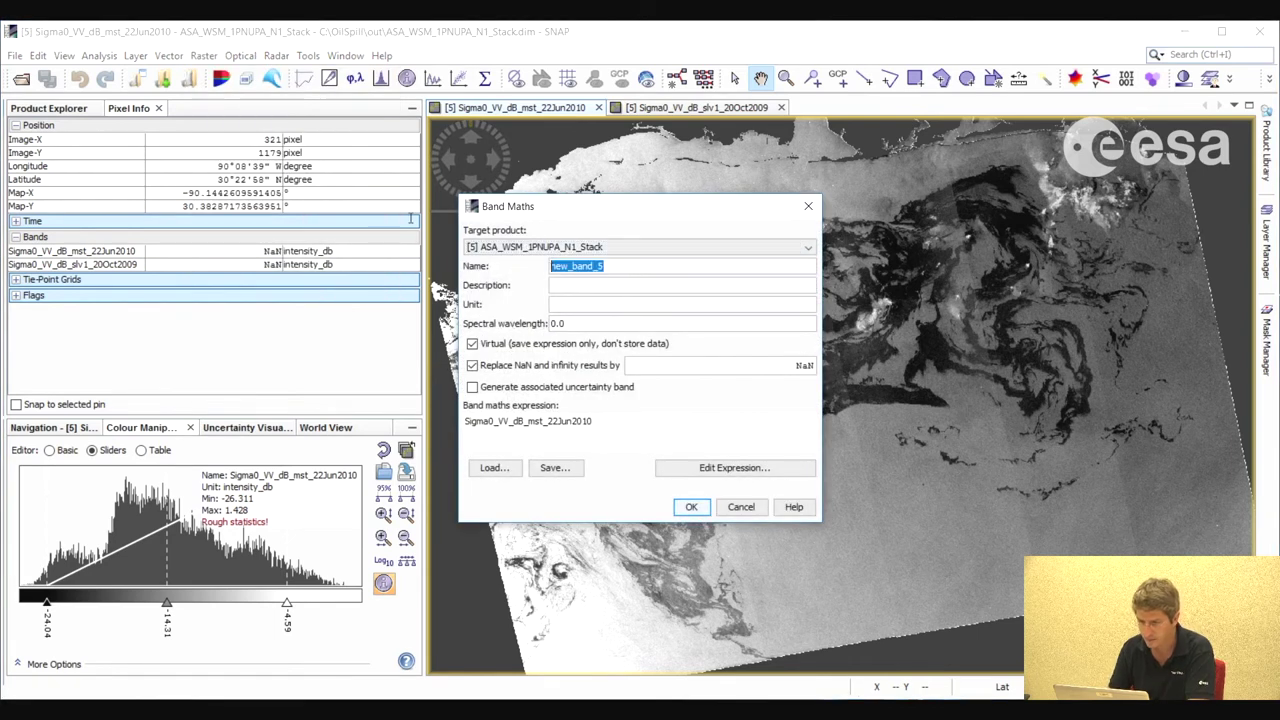
{"action": "type", "text": "difference"}
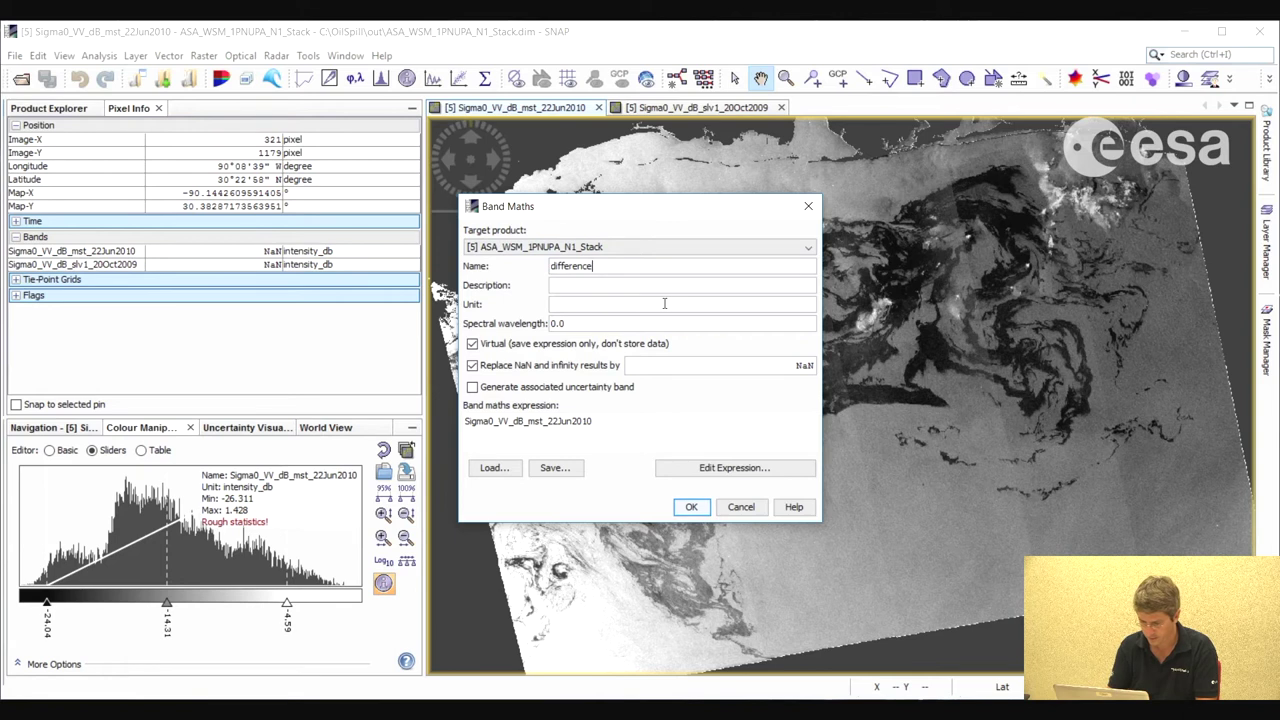
{"action": "type", "text": "_threshold"}
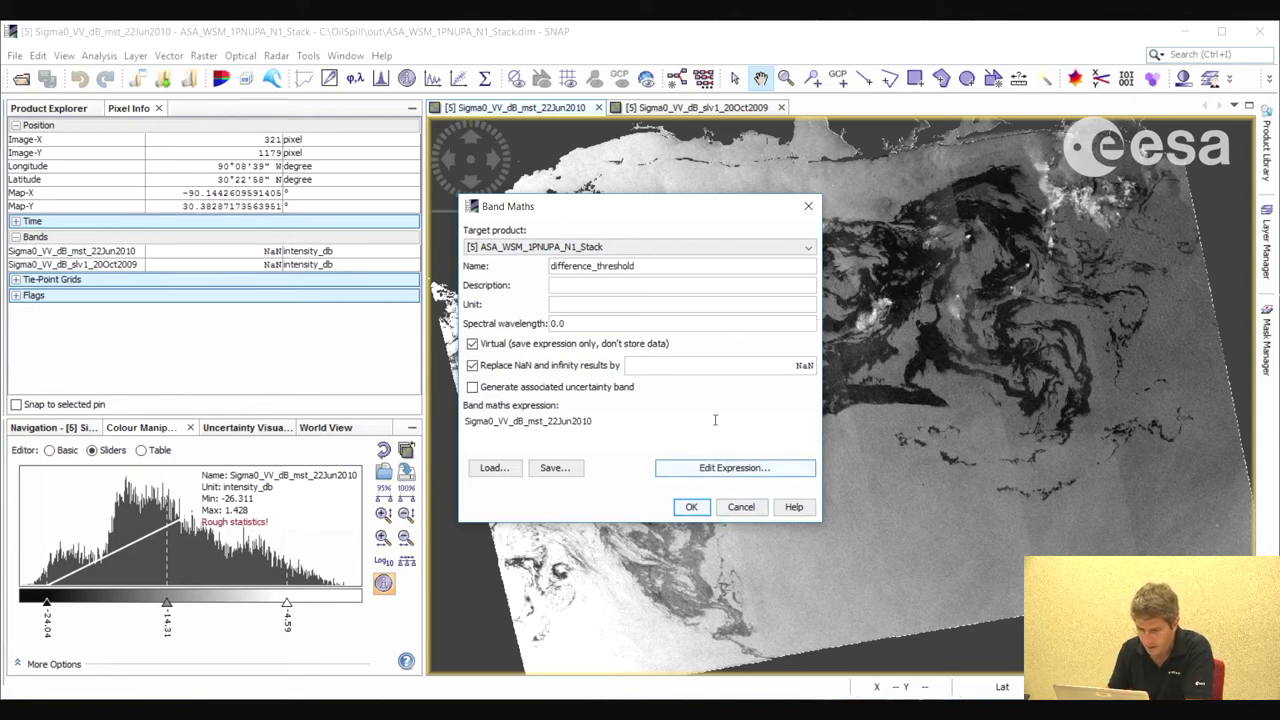
Replace the band expression with Sigma0_VV_dB_mst_22Jun2010 - Sigma0_VV_dB_slv1_20Oct2009
{"action": "left_click", "coordinate": [725, 473]}
{"action": "left_click_drag", "start_coordinate": [845, 276], "coordinate": [665, 276]}
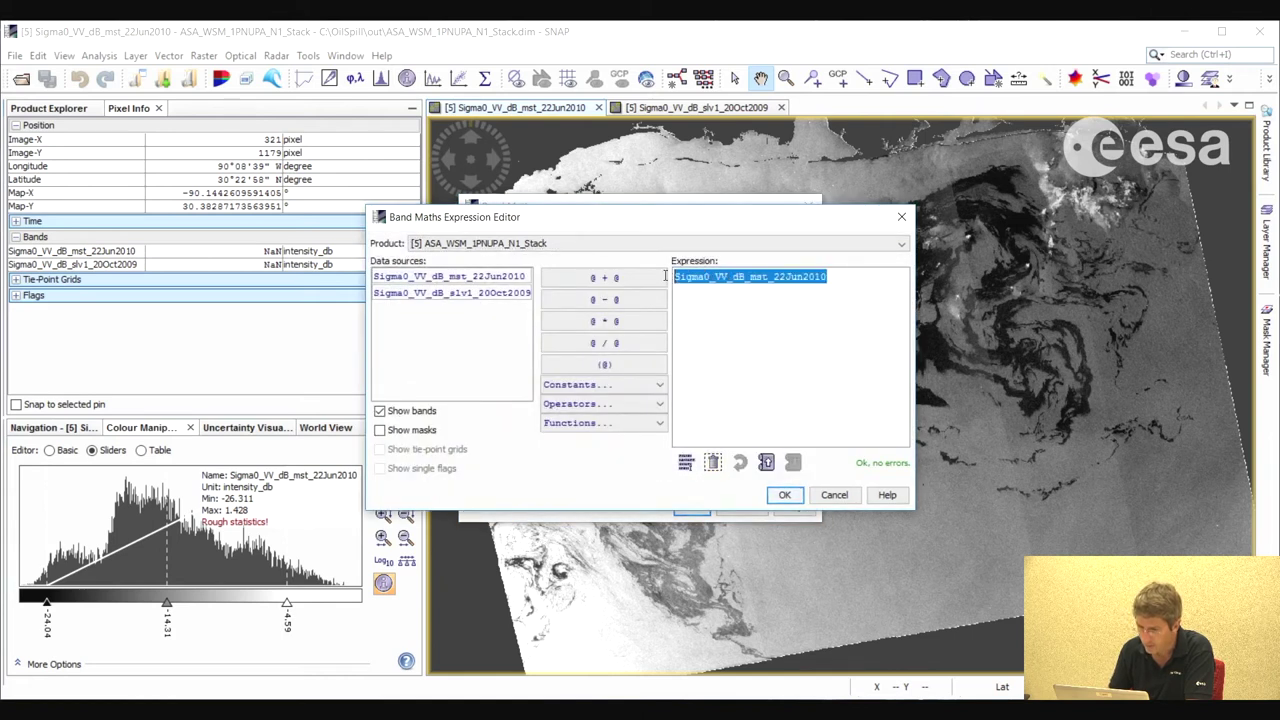
{"action": "key", "text": "Delete"}
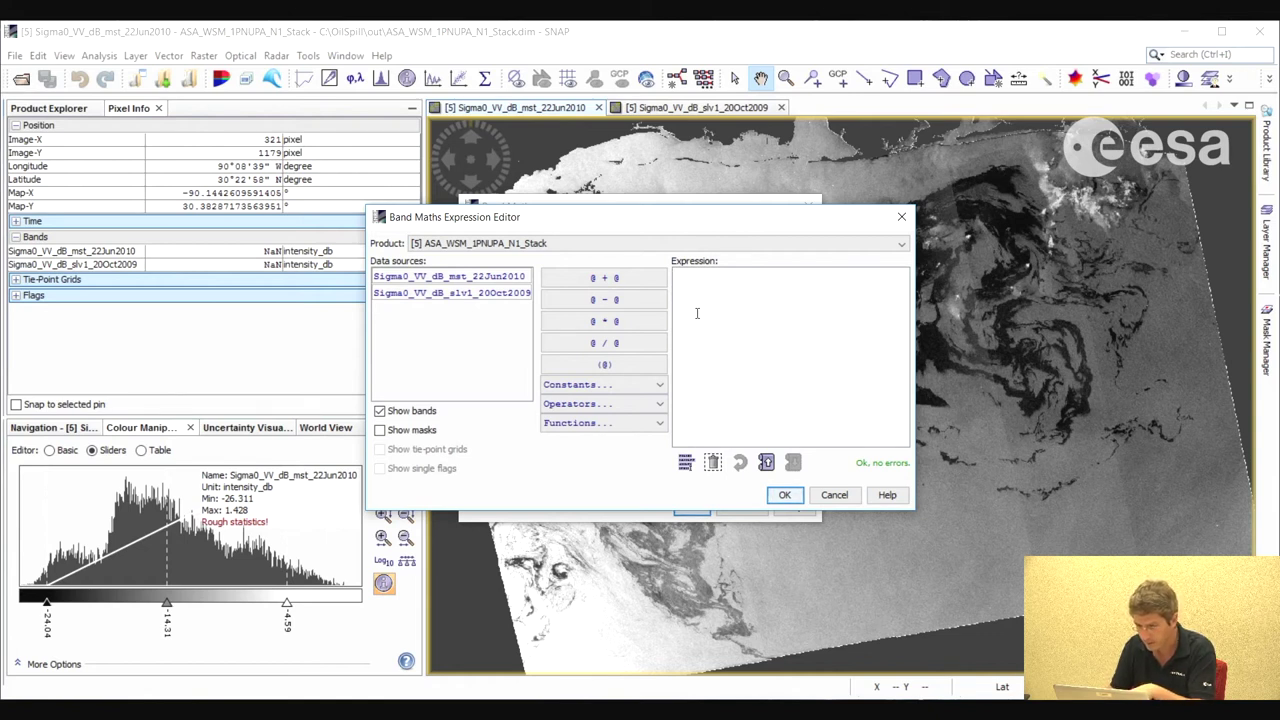
{"action": "double_click", "coordinate": [478, 279]}
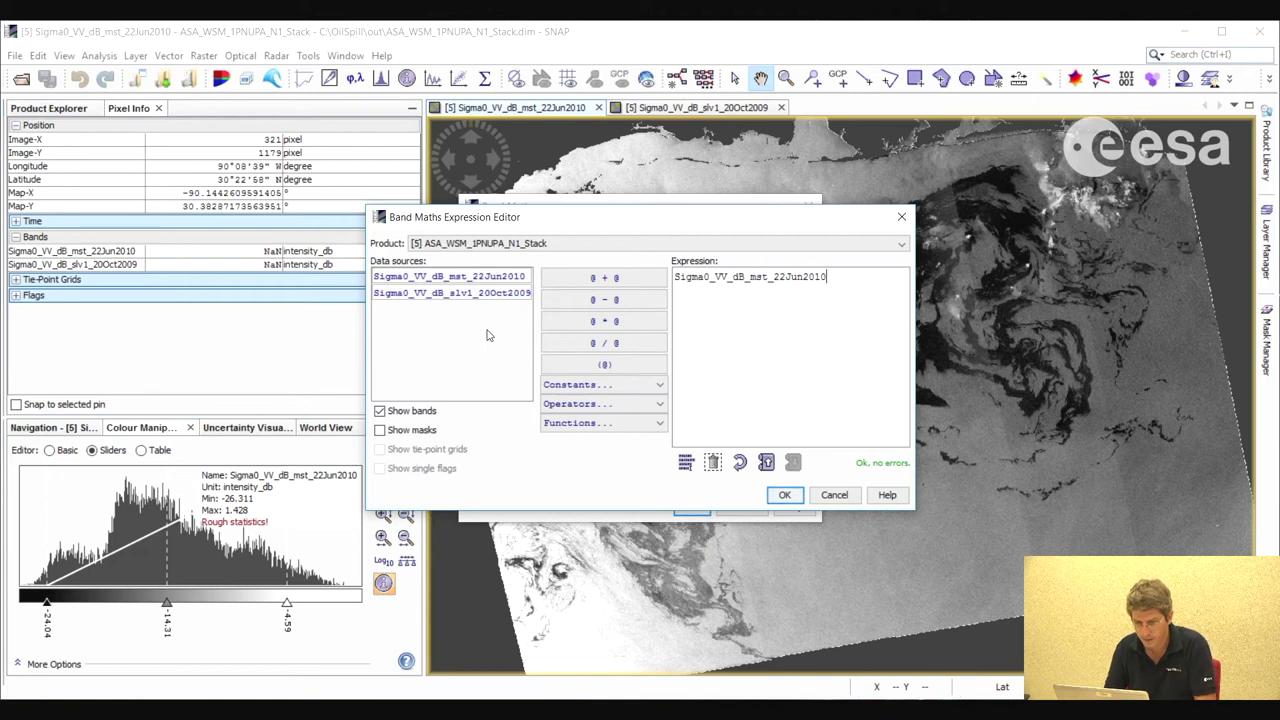
{"action": "left_click", "coordinate": [604, 299]}
{"action": "left_click", "coordinate": [490, 293]}
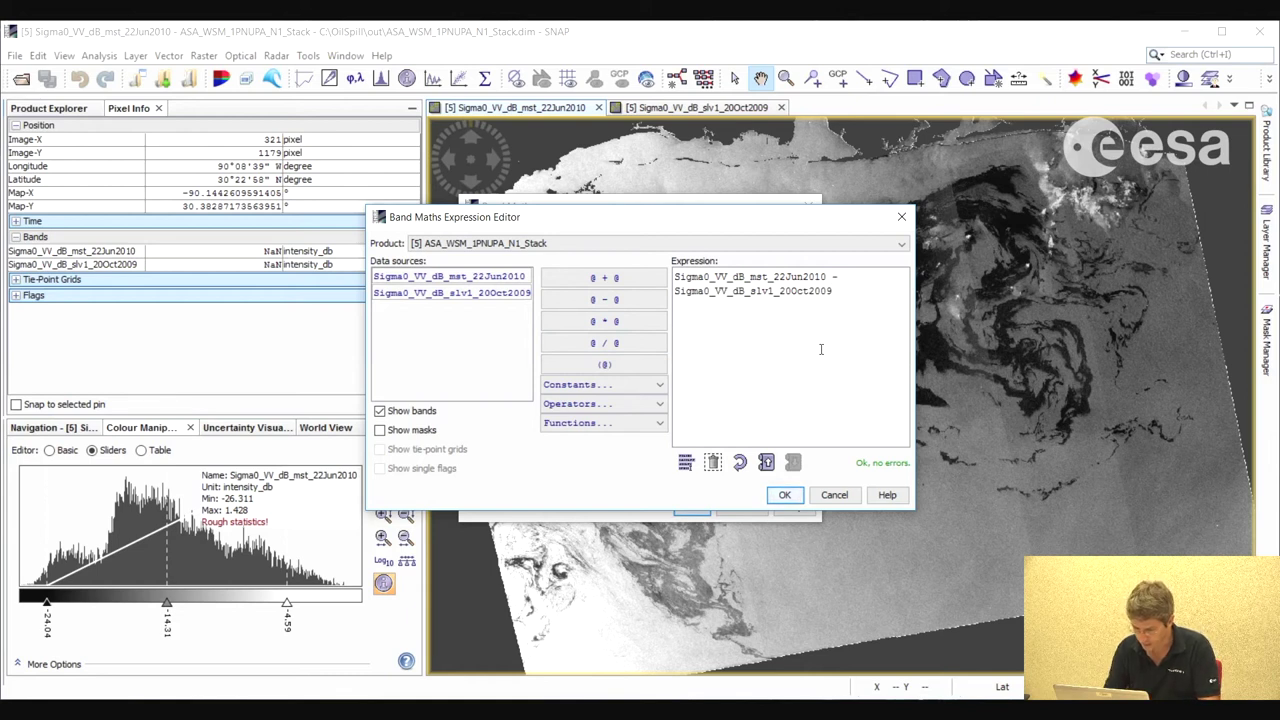
Complete the expression with the condition < -6 and create the difference_threshold band
{"action": "type", "text": "<"}
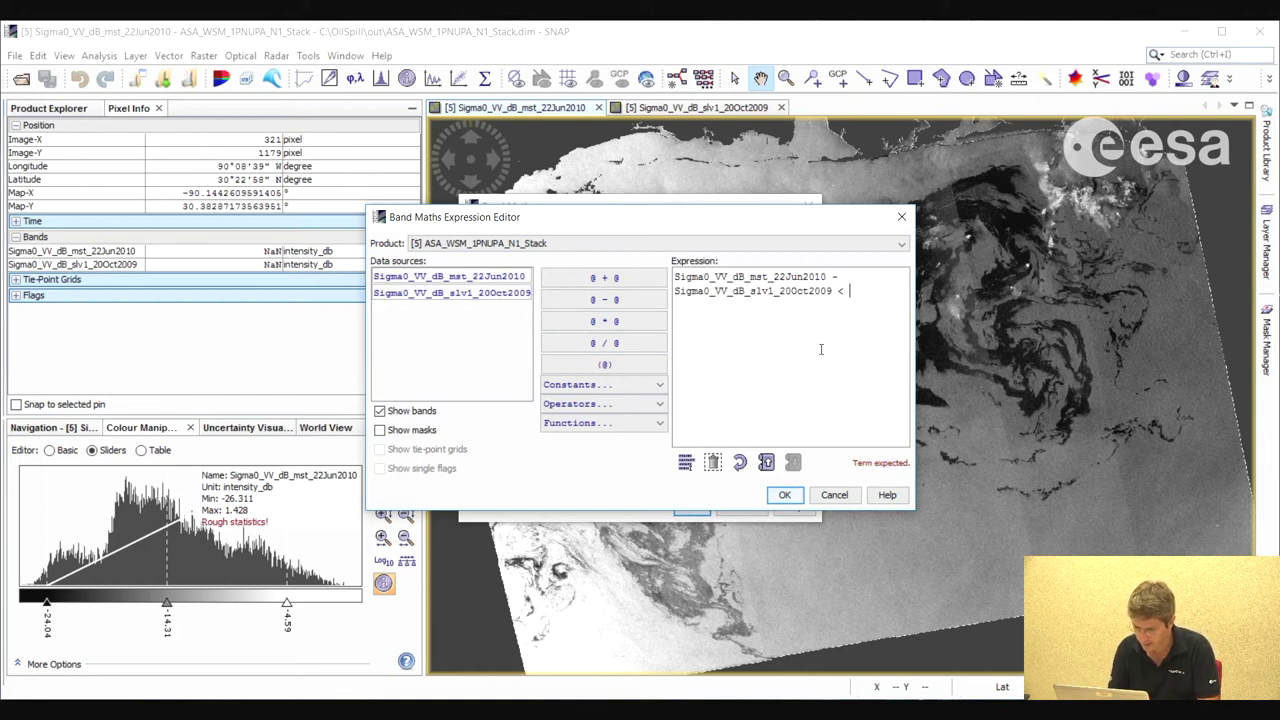
{"action": "type", "text": " -6"}
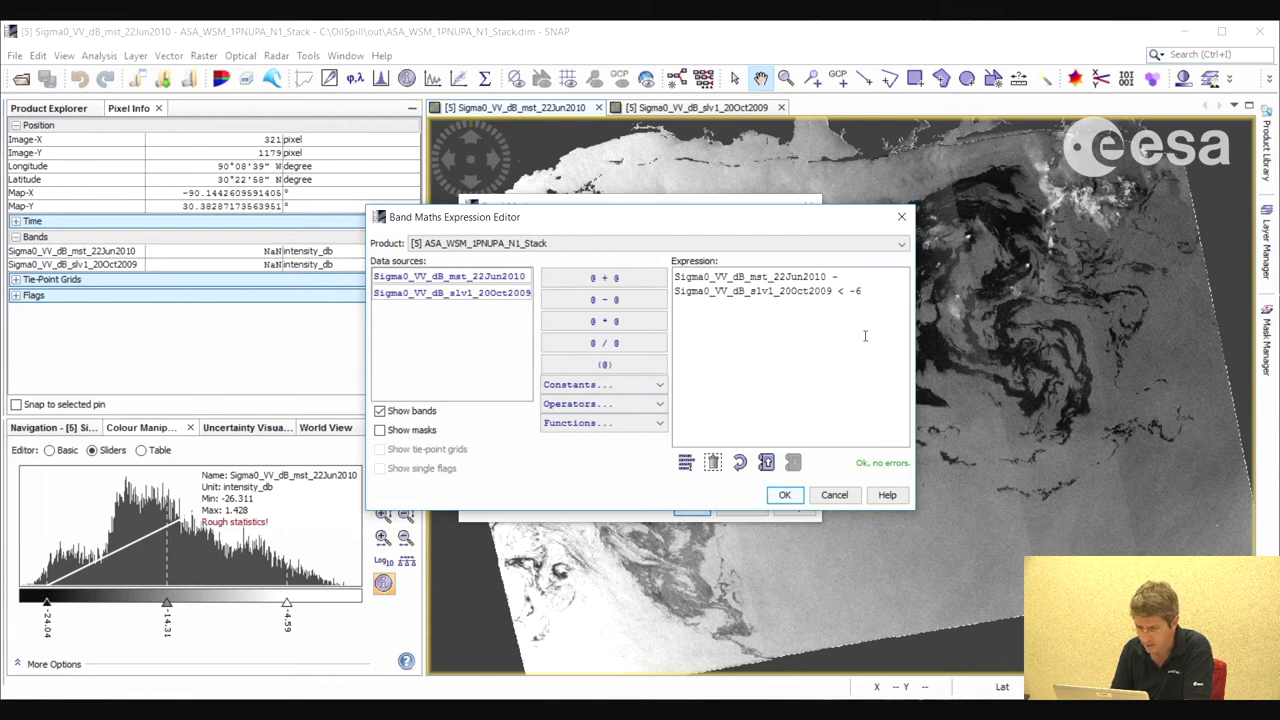
{"action": "left_click", "coordinate": [785, 498]}
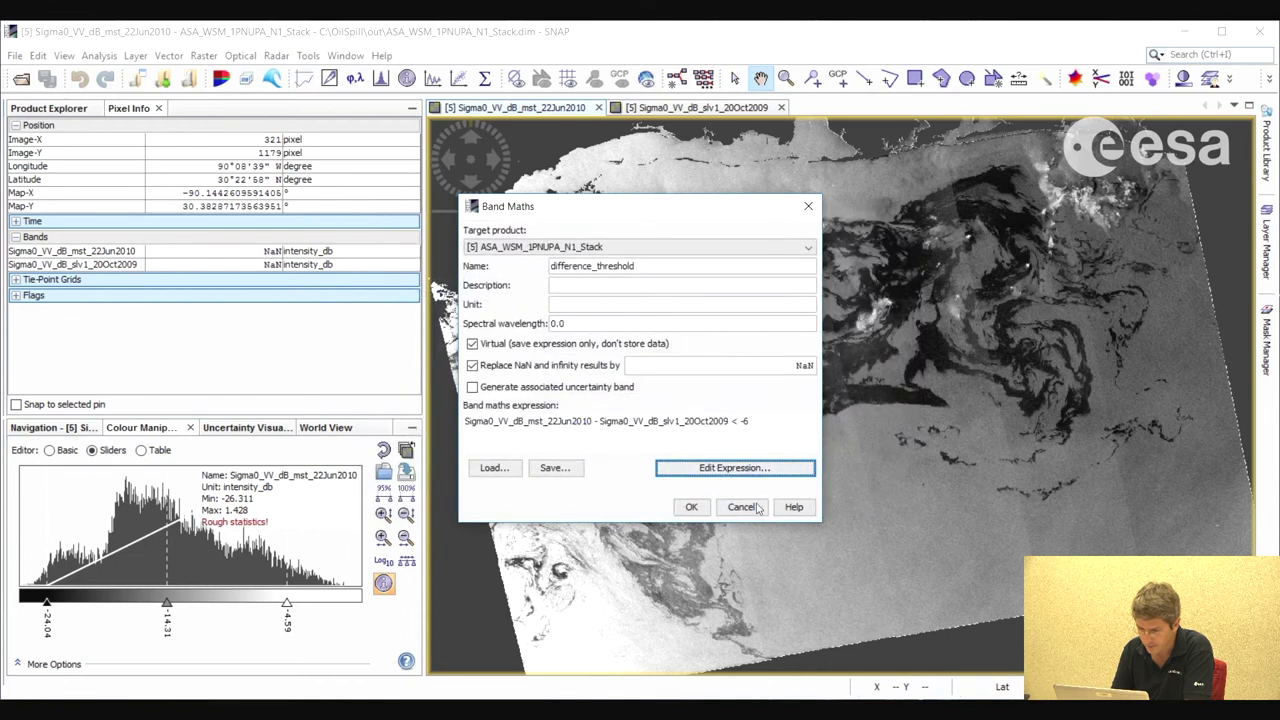
{"action": "left_click", "coordinate": [691, 507]}
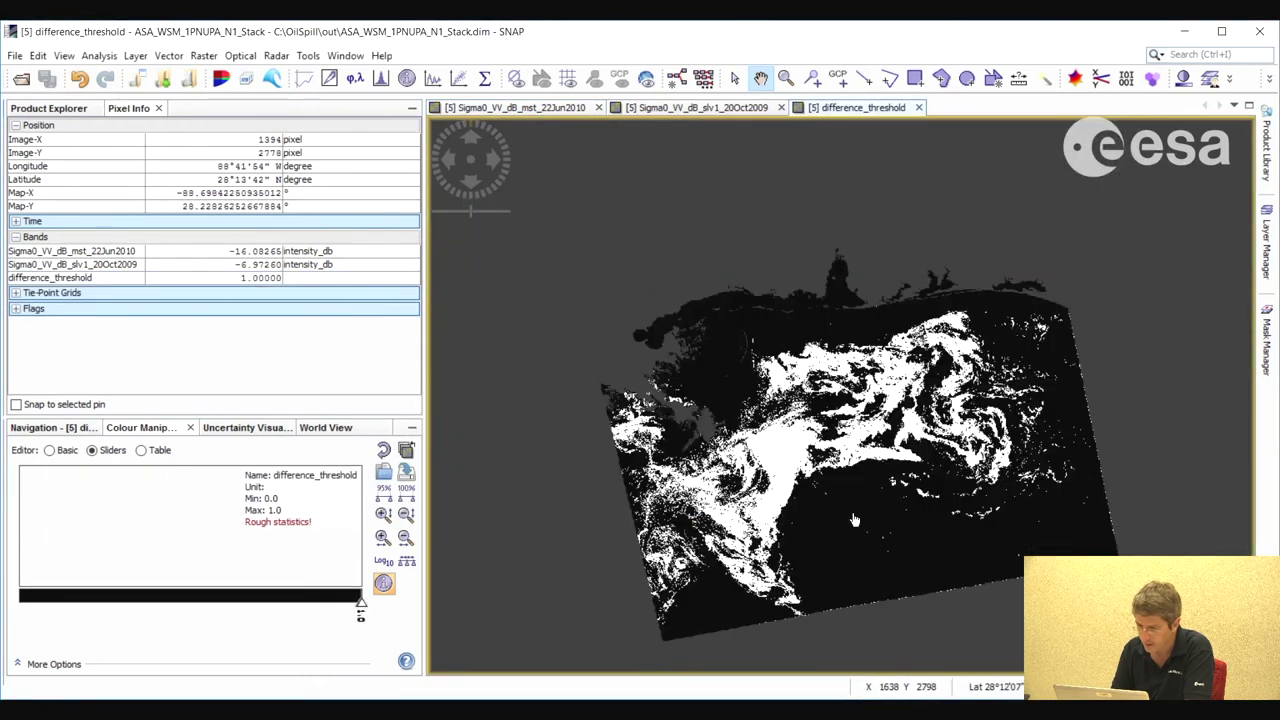
Examine the areas flagged as oil spill in the difference_threshold image
{"action": "left_click_drag", "start_coordinate": [952, 426], "coordinate": [910, 404]}
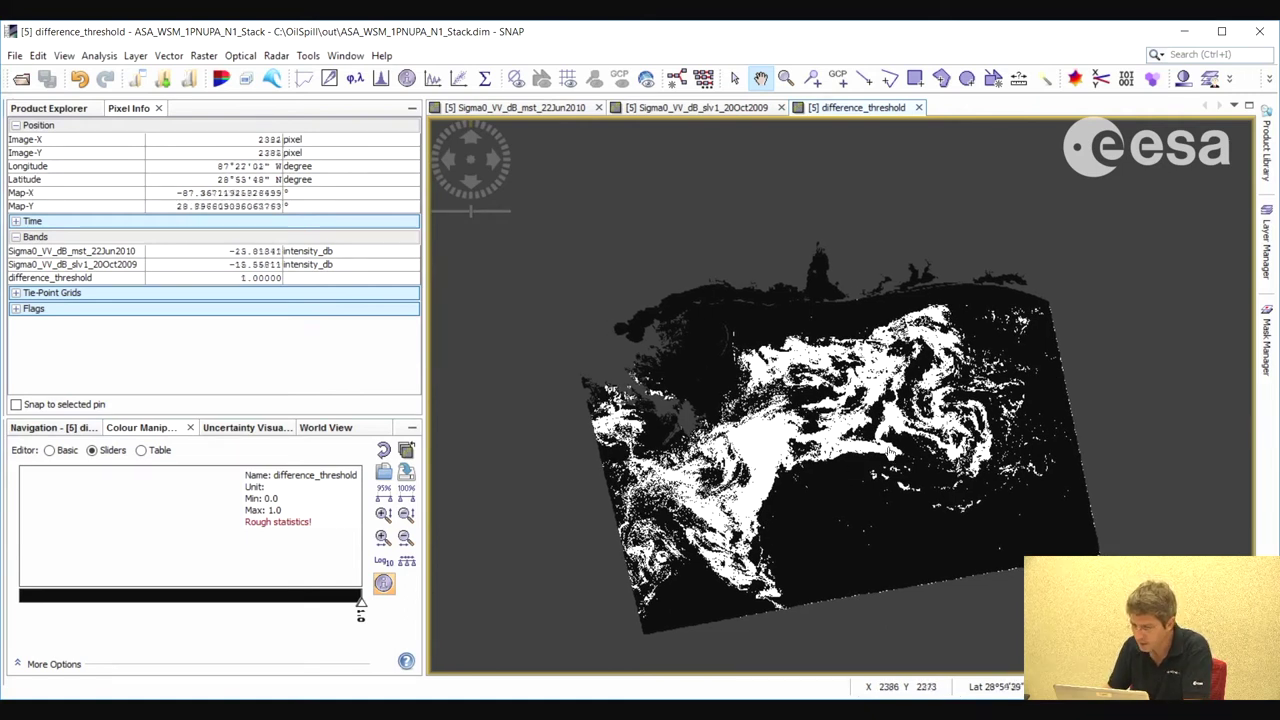
{"action": "scroll", "coordinate": [890, 454], "scroll_direction": "up", "scroll_amount": 2}
{"action": "left_click_drag", "start_coordinate": [995, 508], "coordinate": [943, 488]}
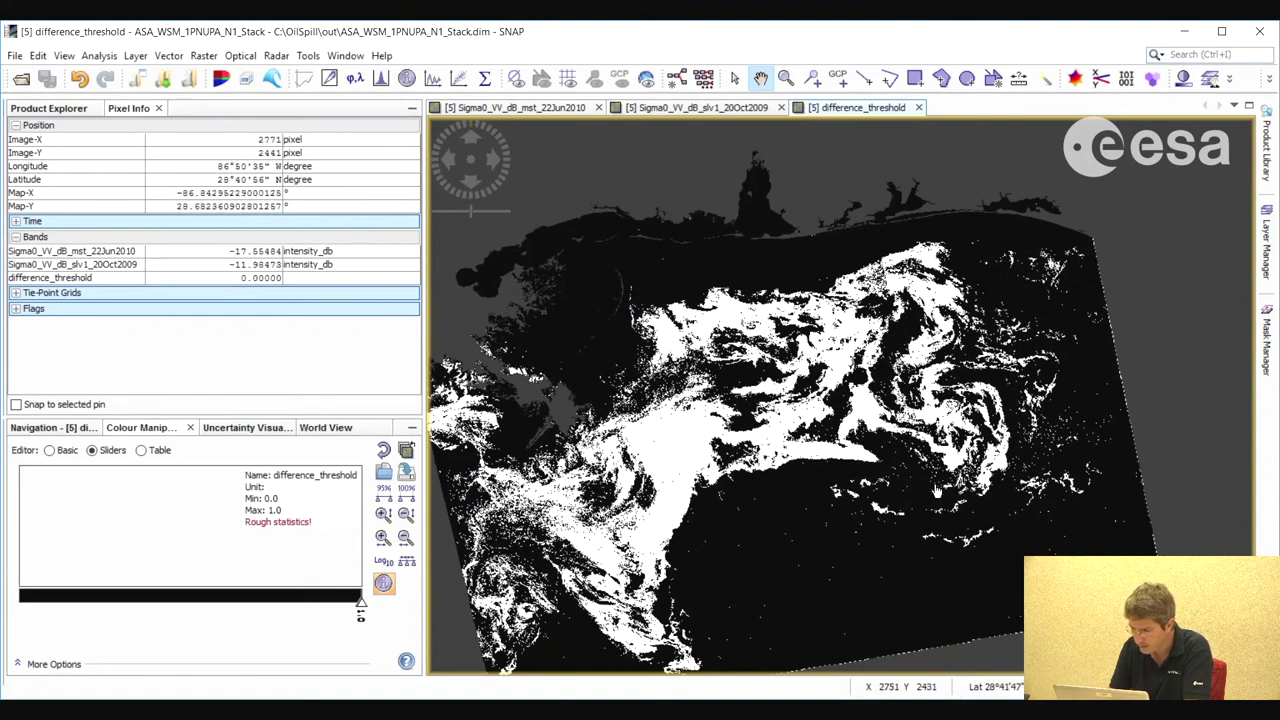
{"action": "left_click_drag", "start_coordinate": [903, 522], "coordinate": [950, 500]}
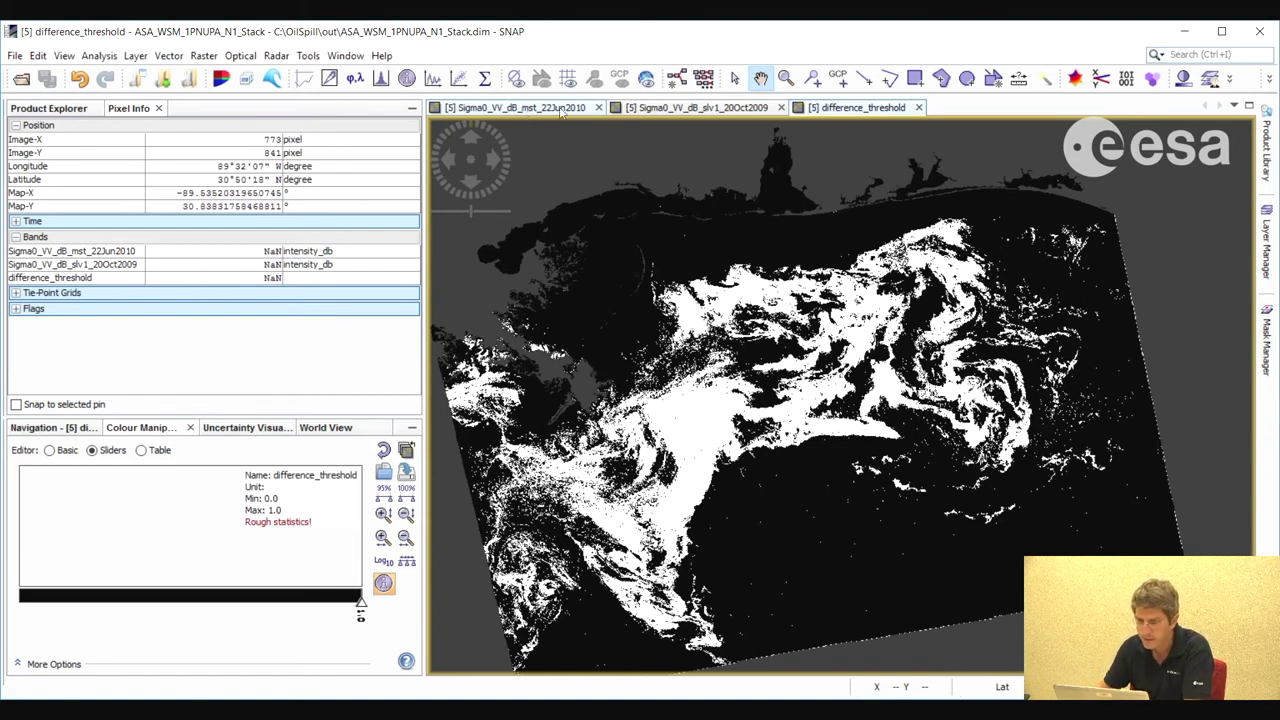
Examine the sea surface closely in the Sigma0_VV_dB_slv1_20Oct2009 image and return to the Product Explorer's band list
{"action": "left_click", "coordinate": [690, 112]}
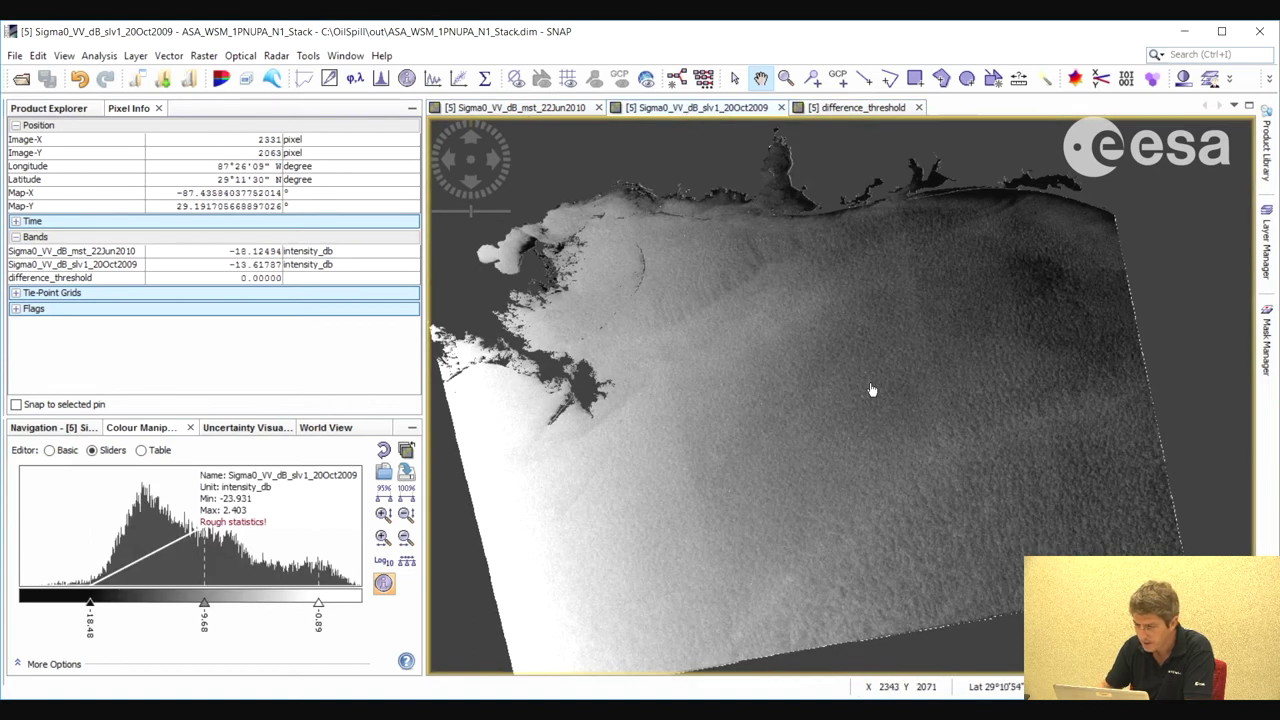
{"action": "scroll", "coordinate": [903, 480], "scroll_direction": "up", "scroll_amount": 4}
{"action": "scroll", "coordinate": [915, 485], "scroll_direction": "up", "scroll_amount": 4}
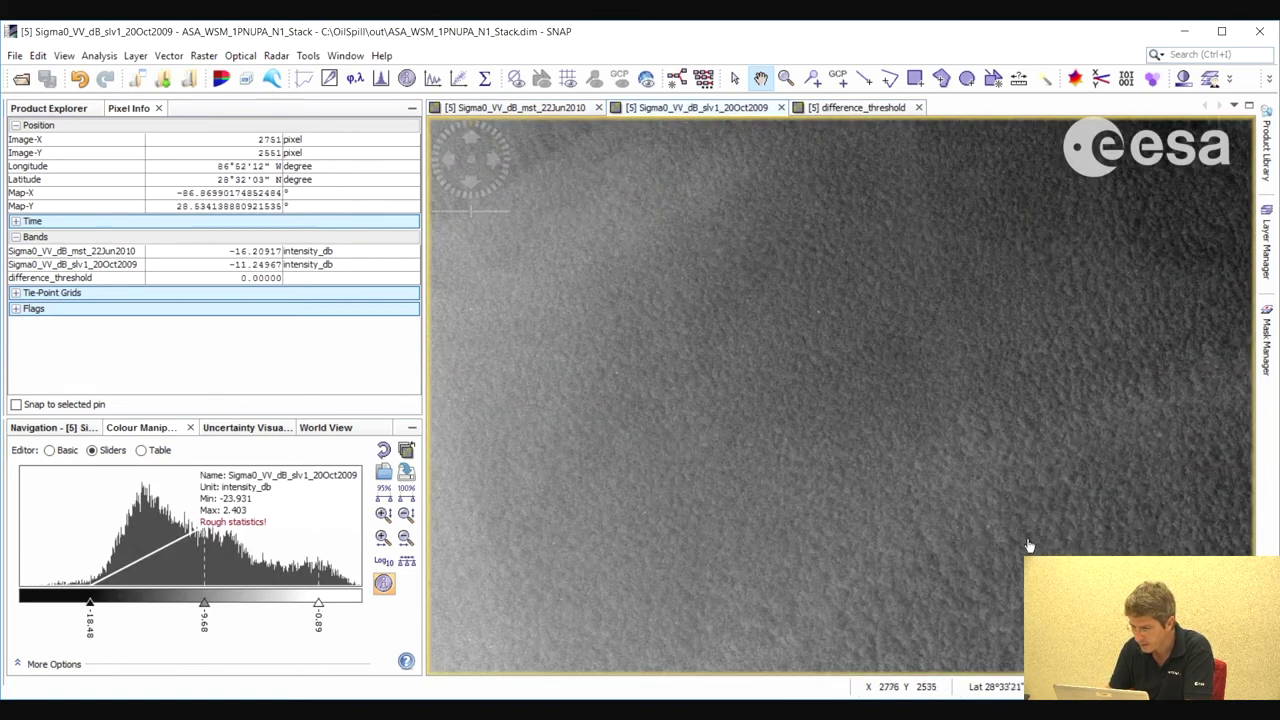
{"action": "scroll", "coordinate": [897, 489], "scroll_direction": "up", "scroll_amount": 2}
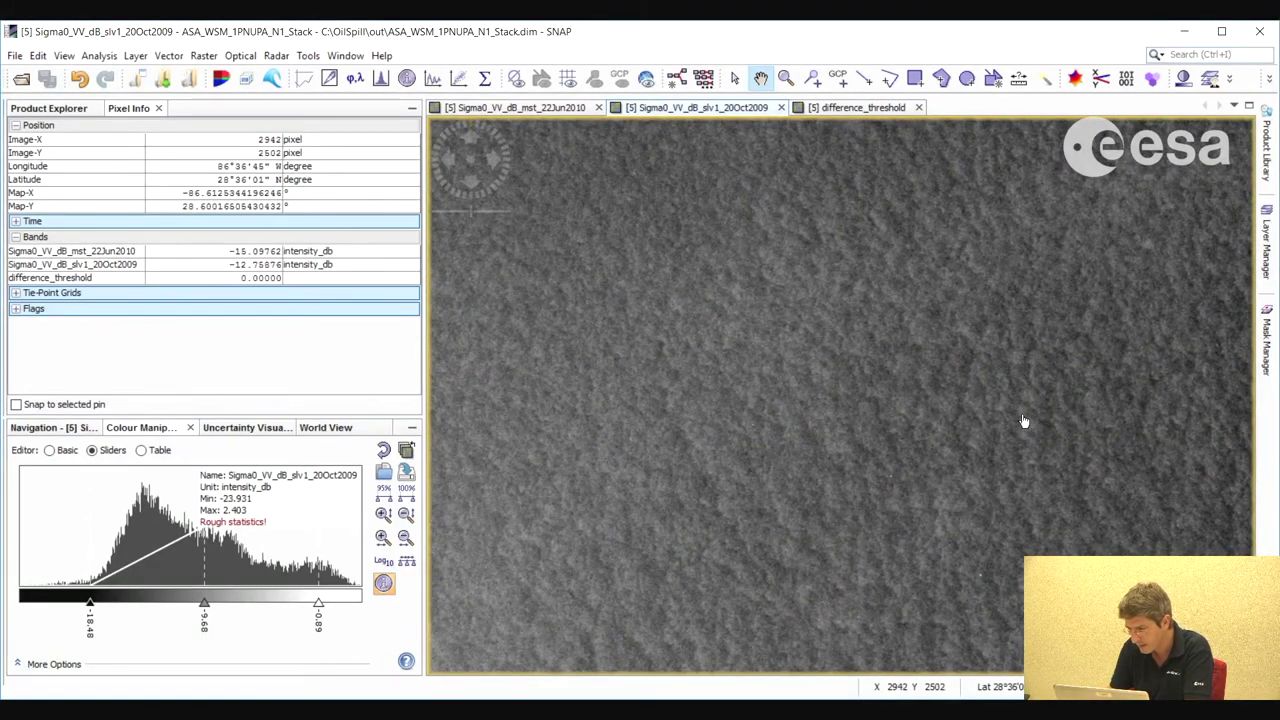
{"action": "scroll", "coordinate": [1063, 480], "scroll_direction": "down", "scroll_amount": 3}
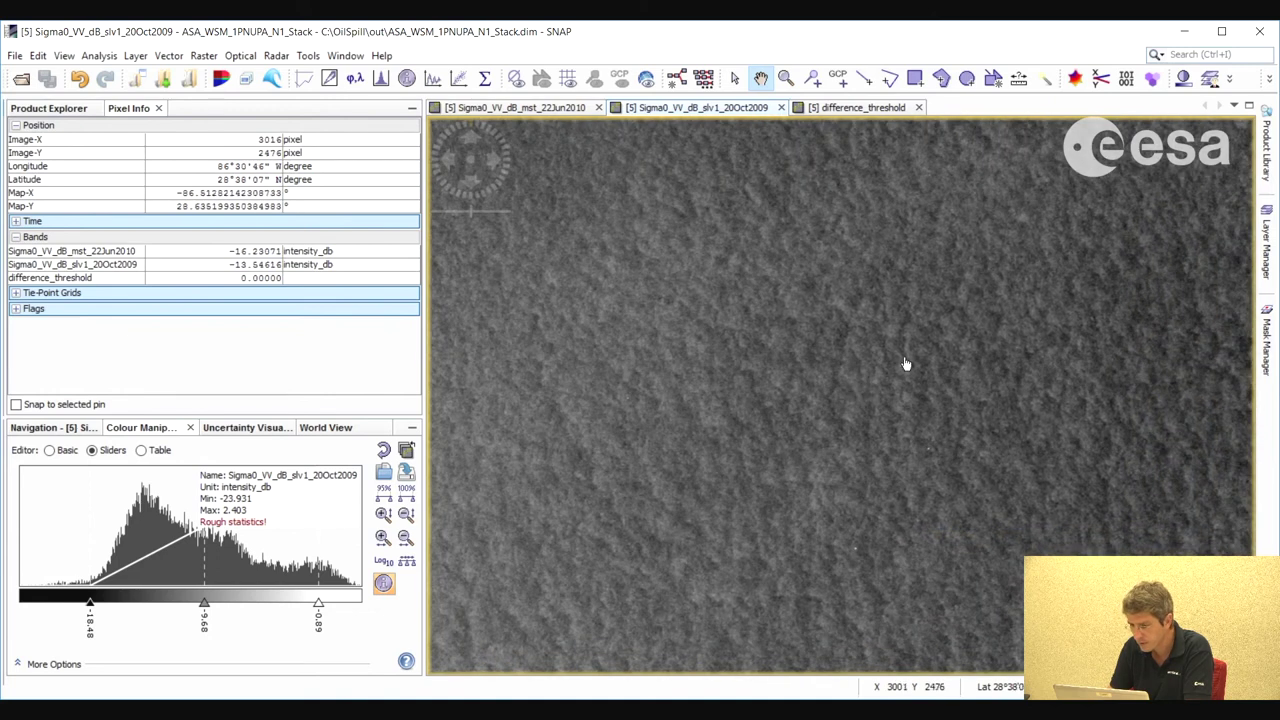
{"action": "scroll", "coordinate": [735, 455], "scroll_direction": "up", "scroll_amount": 2}
{"action": "scroll", "coordinate": [866, 423], "scroll_direction": "up", "scroll_amount": 1}
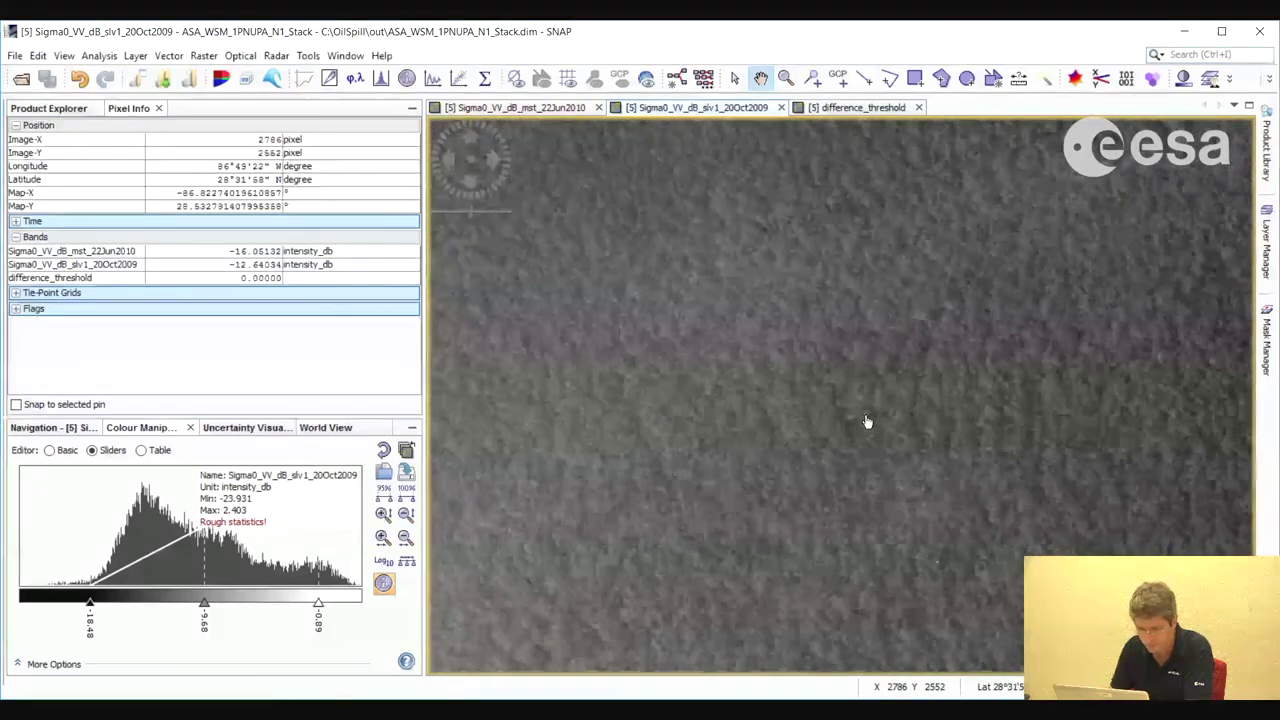
{"action": "scroll", "coordinate": [837, 434], "scroll_direction": "down", "scroll_amount": 3}
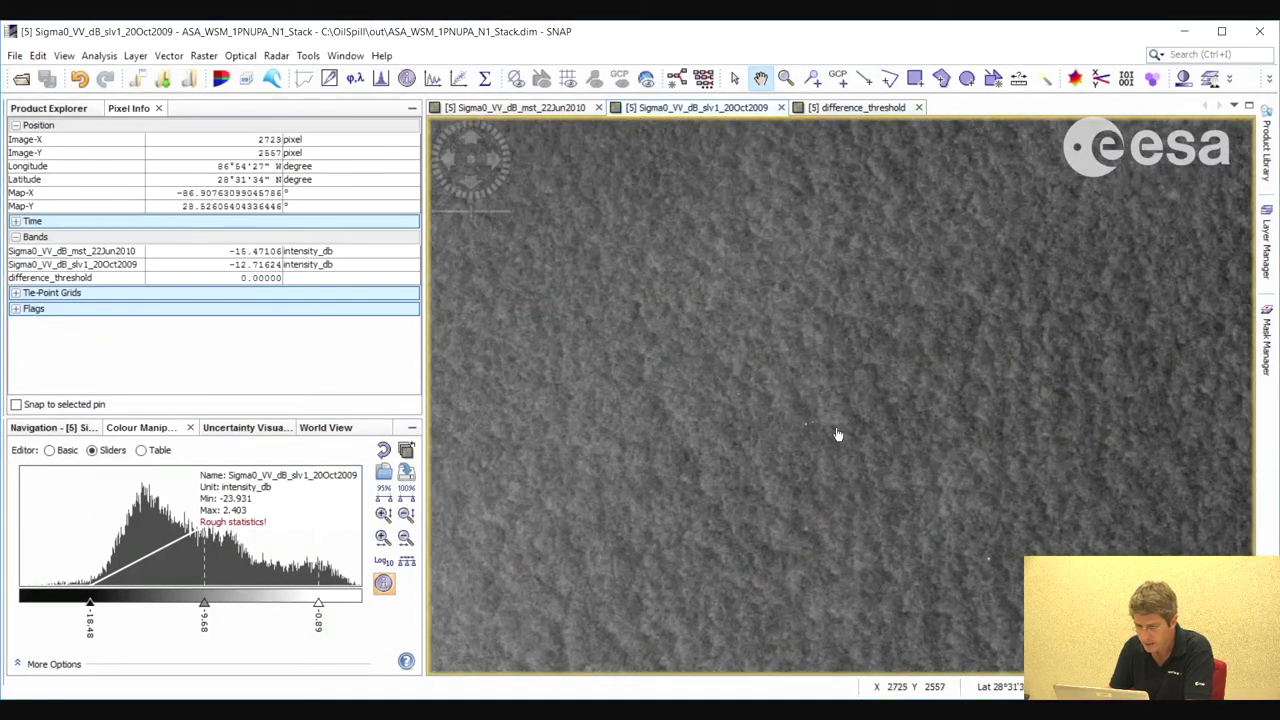
{"action": "left_click_drag", "start_coordinate": [743, 434], "coordinate": [774, 437]}
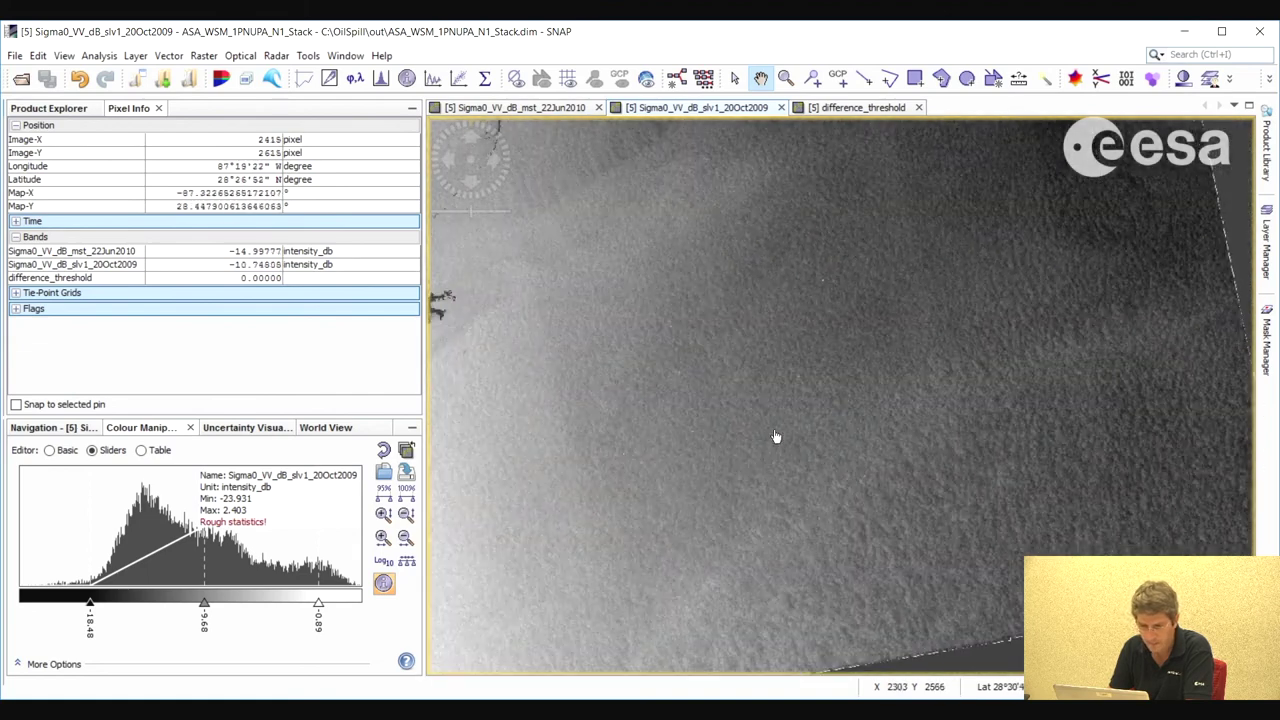
{"action": "left_click", "coordinate": [50, 109]}
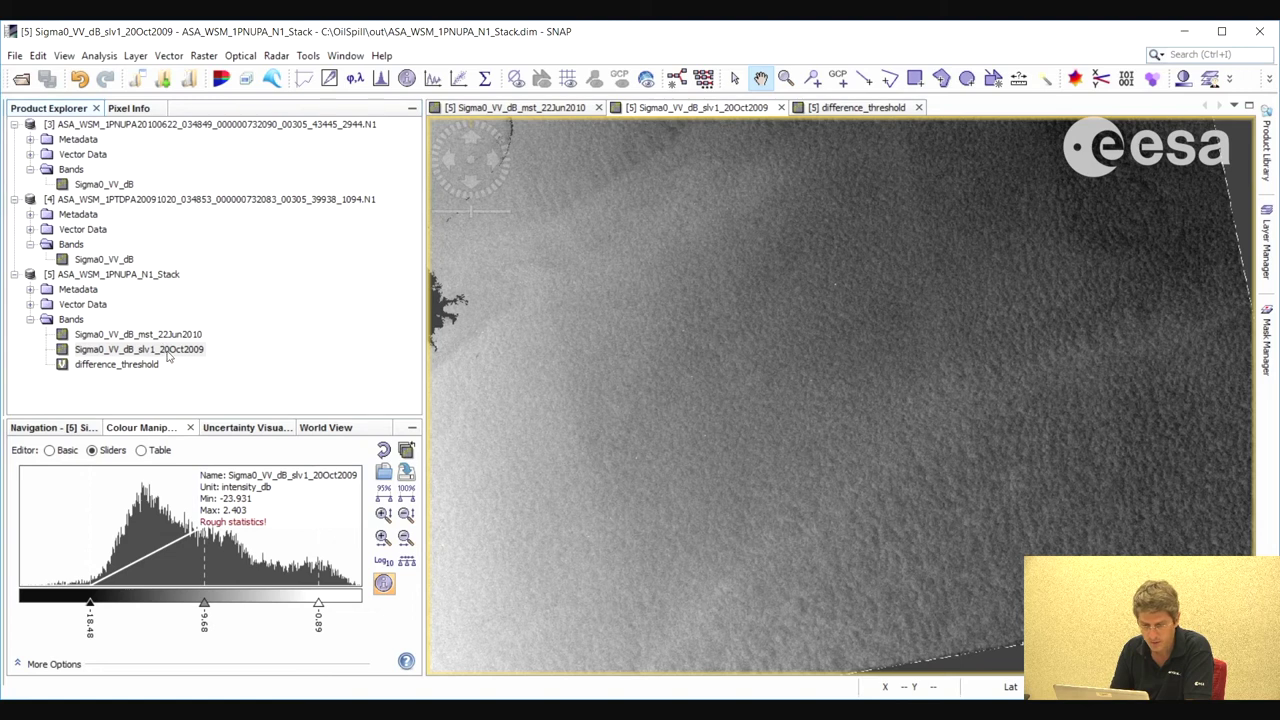
{"action": "scroll", "coordinate": [777, 380], "scroll_direction": "down", "scroll_amount": 2}
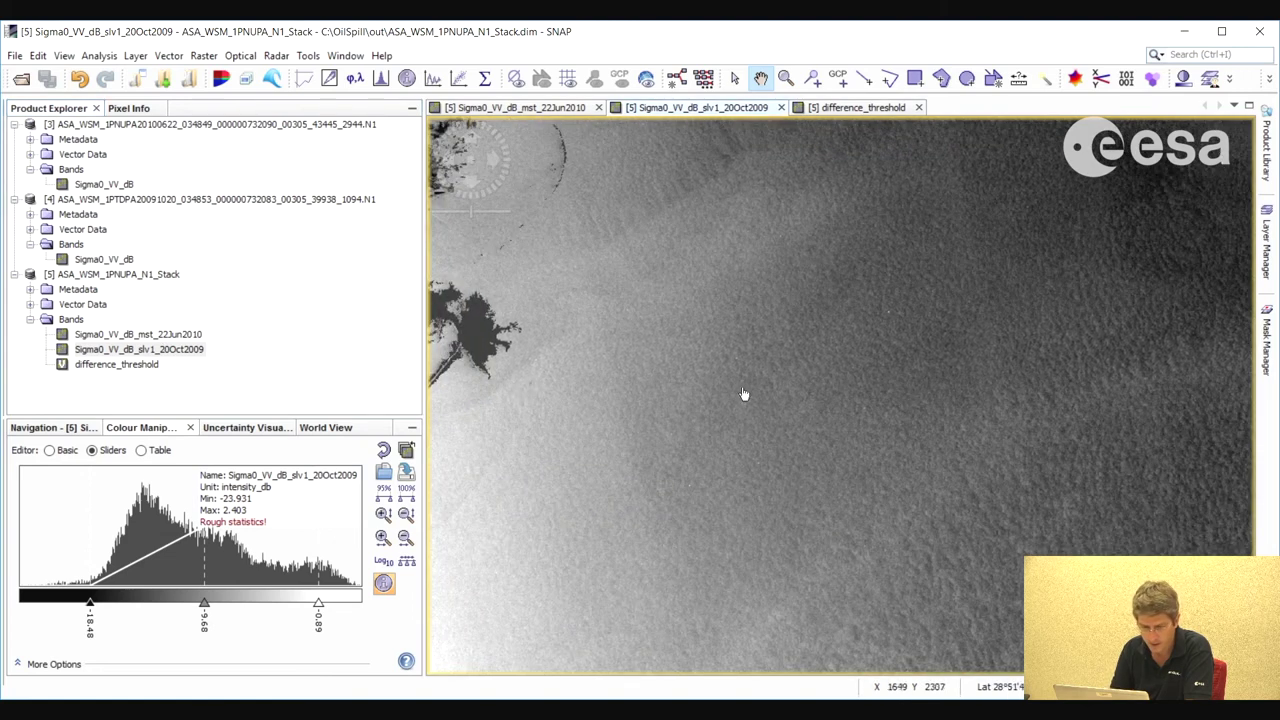
Add a new user-defined filter for a filtered band of Sigma0_VV_dB_slv1_20Oct2009 and open its kernel for editing
{"action": "right_click", "coordinate": [138, 351]}
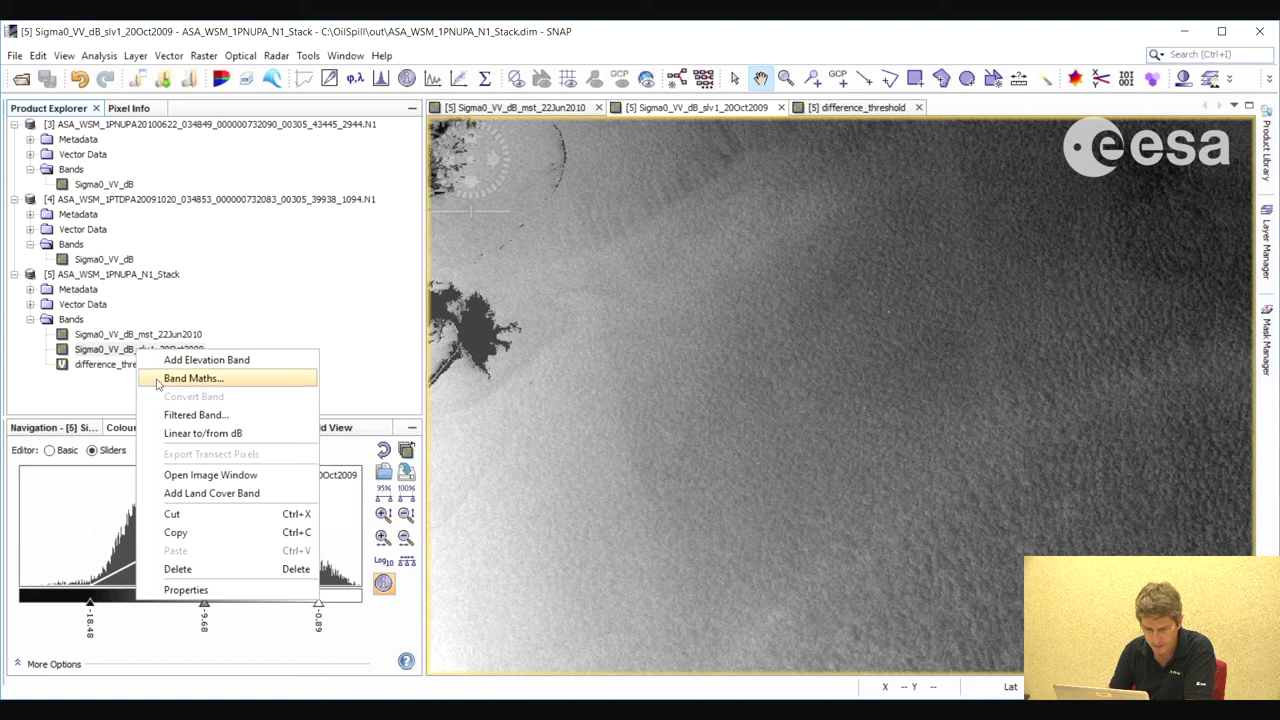
{"action": "left_click", "coordinate": [195, 414]}
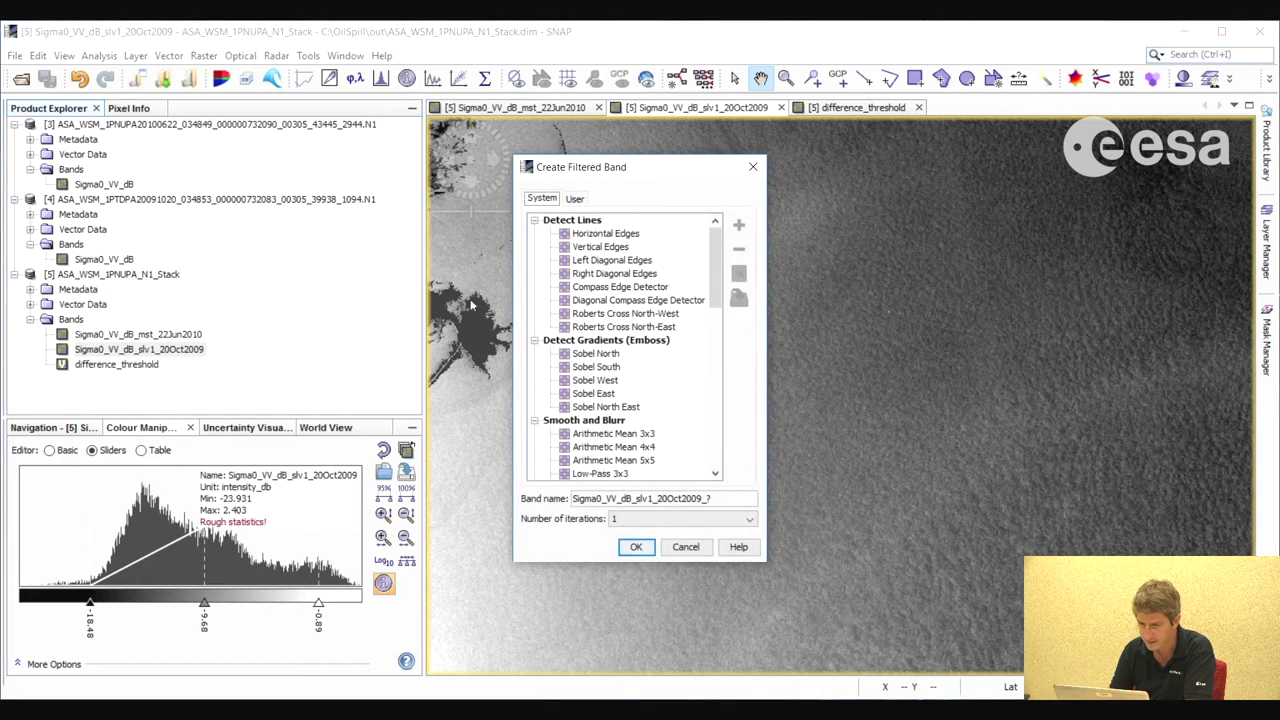
{"action": "left_click", "coordinate": [575, 199]}
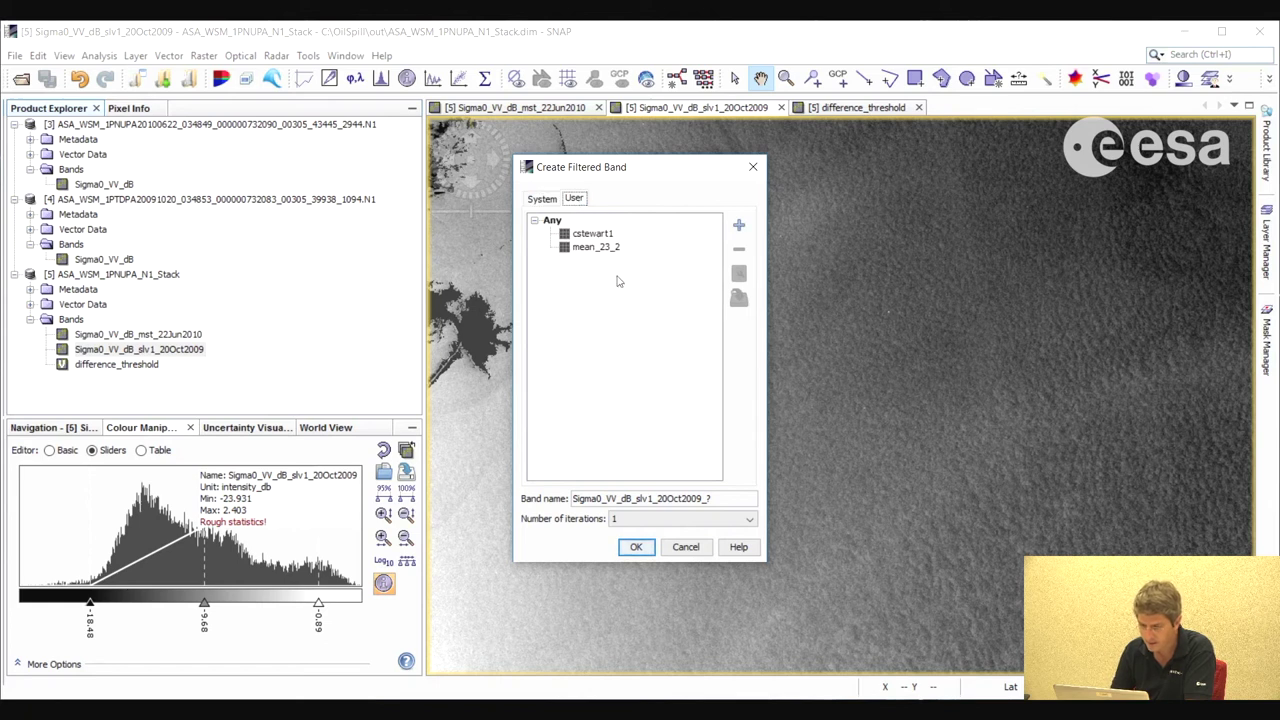
{"action": "left_click", "coordinate": [739, 225]}
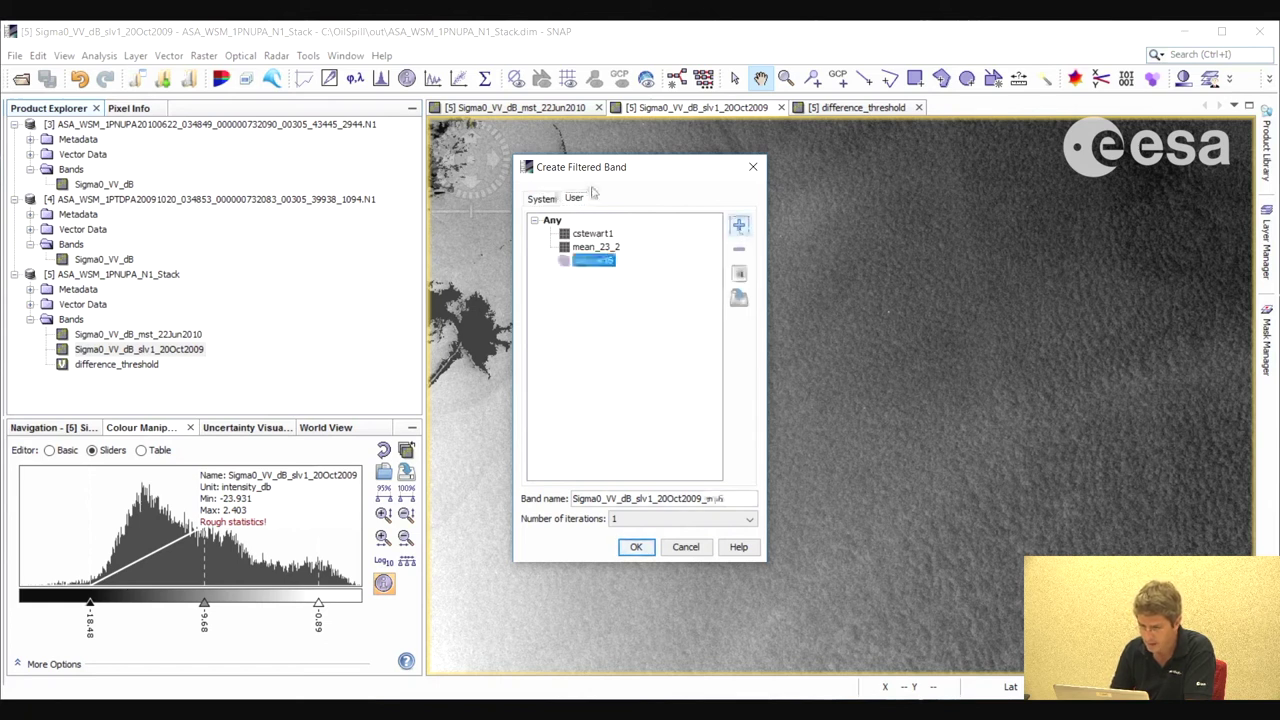
{"action": "left_click", "coordinate": [739, 275]}
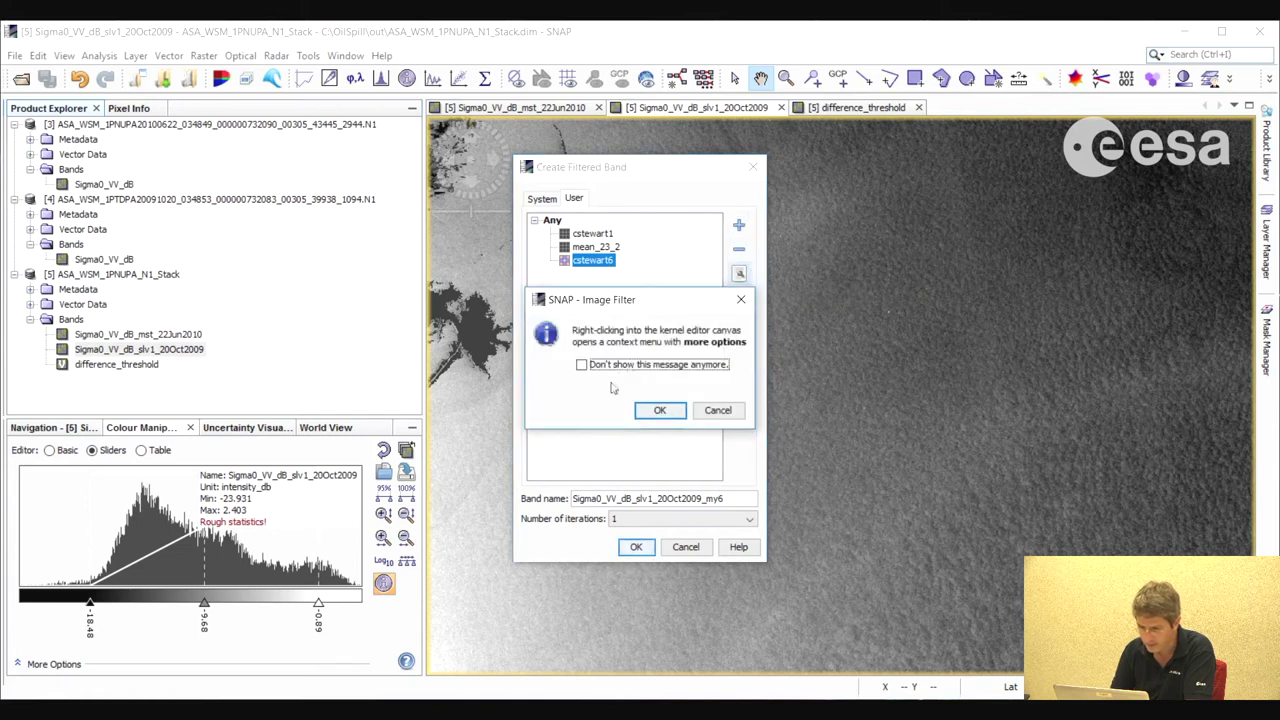
{"action": "left_click", "coordinate": [660, 410]}
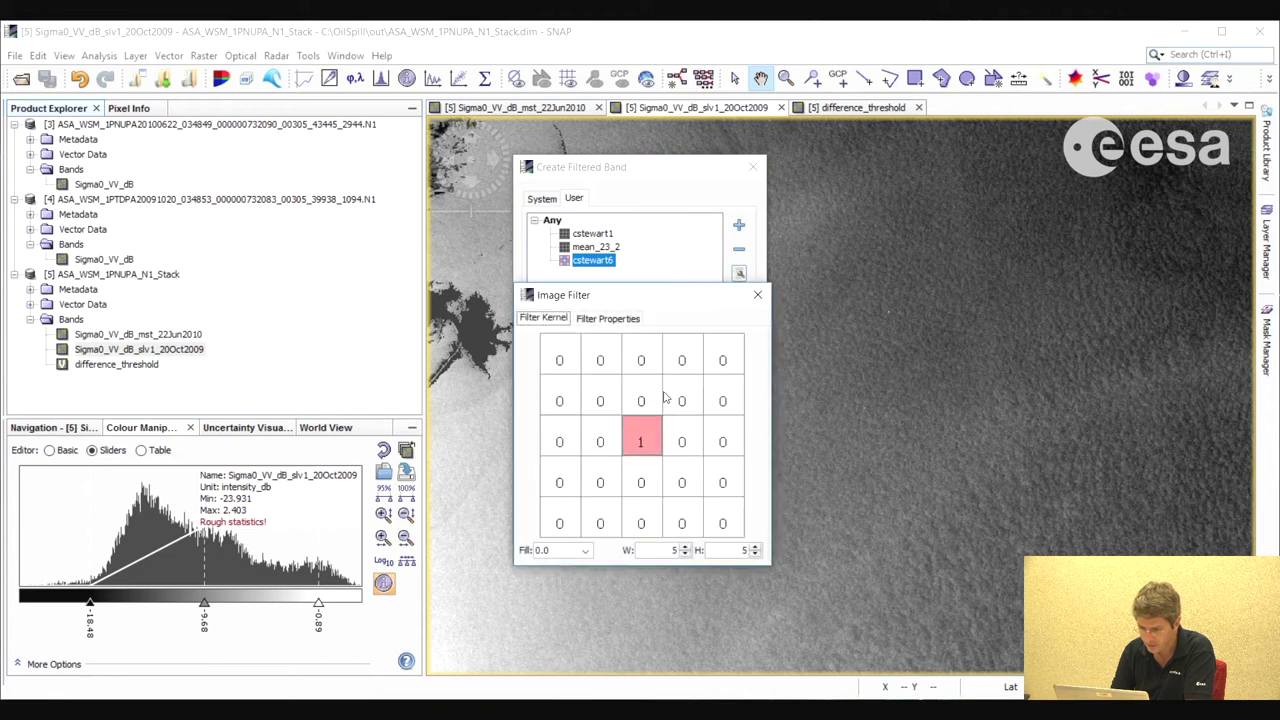
Set the filter kernel's width and height to 23 and fill its nonzero central cells with 0.0
{"action": "double_click", "coordinate": [670, 550]}
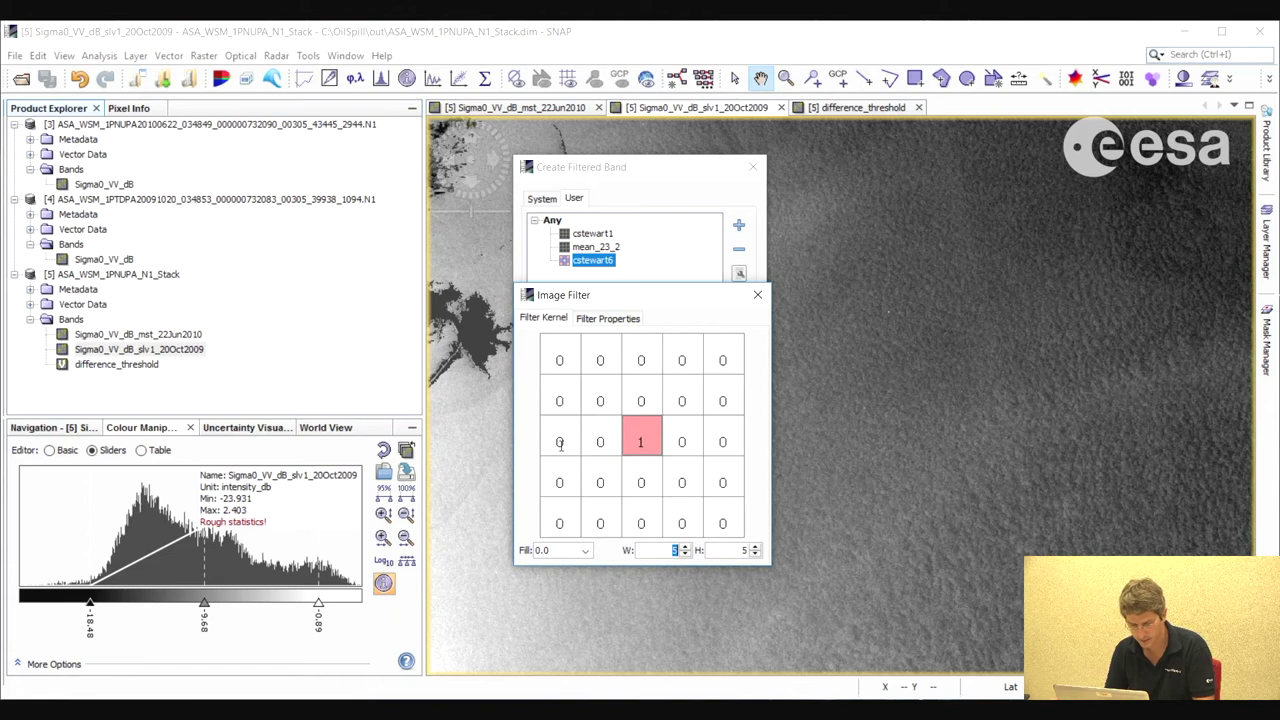
{"action": "type", "text": "23"}
{"action": "double_click", "coordinate": [745, 550]}
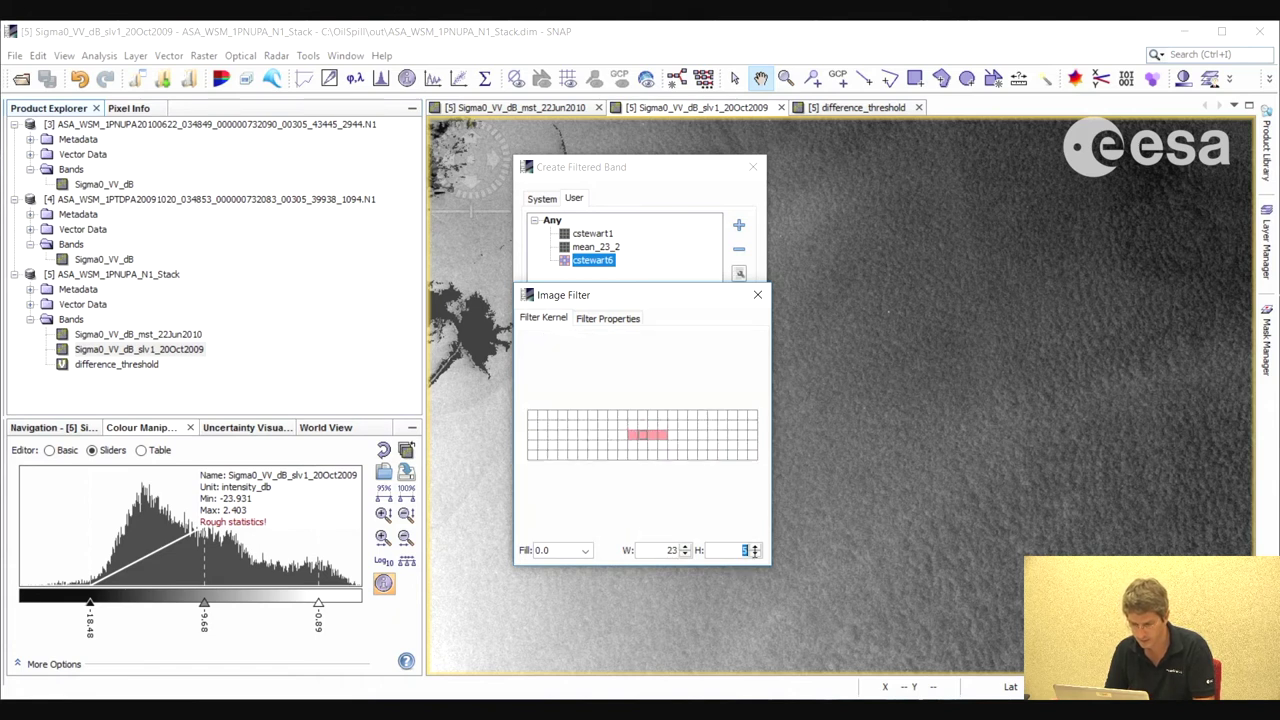
{"action": "type", "text": "23"}
{"action": "left_click", "coordinate": [646, 552]}
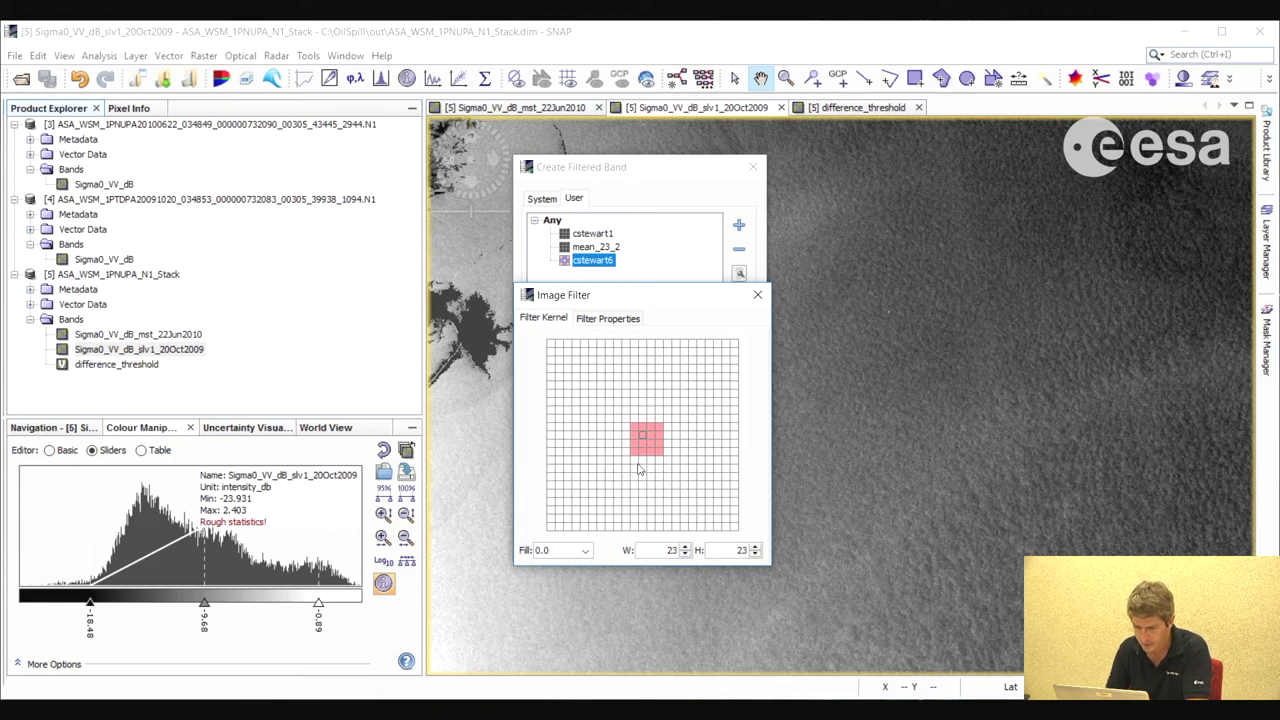
{"action": "mouse_move", "coordinate": [632, 440]}
{"action": "left_mouse_down"}
{"action": "mouse_move", "coordinate": [636, 426]}
{"action": "mouse_move", "coordinate": [648, 460]}
{"action": "mouse_move", "coordinate": [660, 424]}
{"action": "mouse_move", "coordinate": [662, 462]}
{"action": "left_mouse_up"}
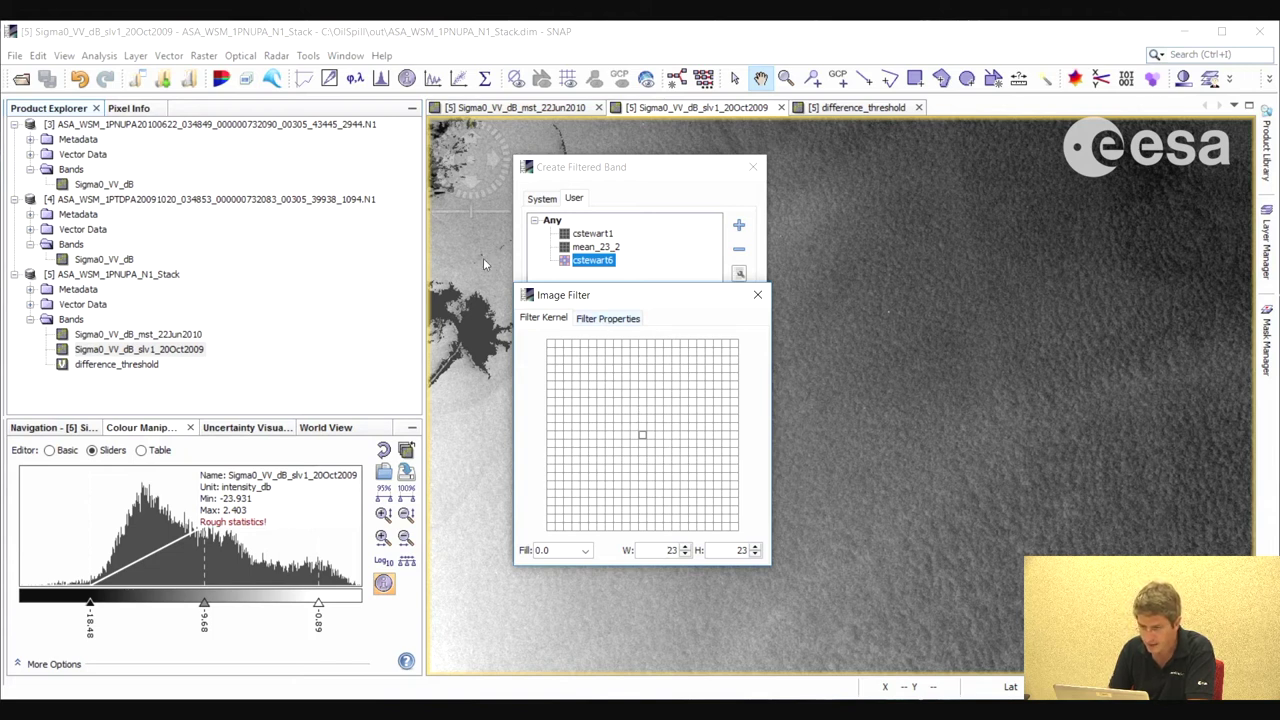
Set the filter's operation to MEAN and check its kernel grid
{"action": "left_click", "coordinate": [607, 318]}
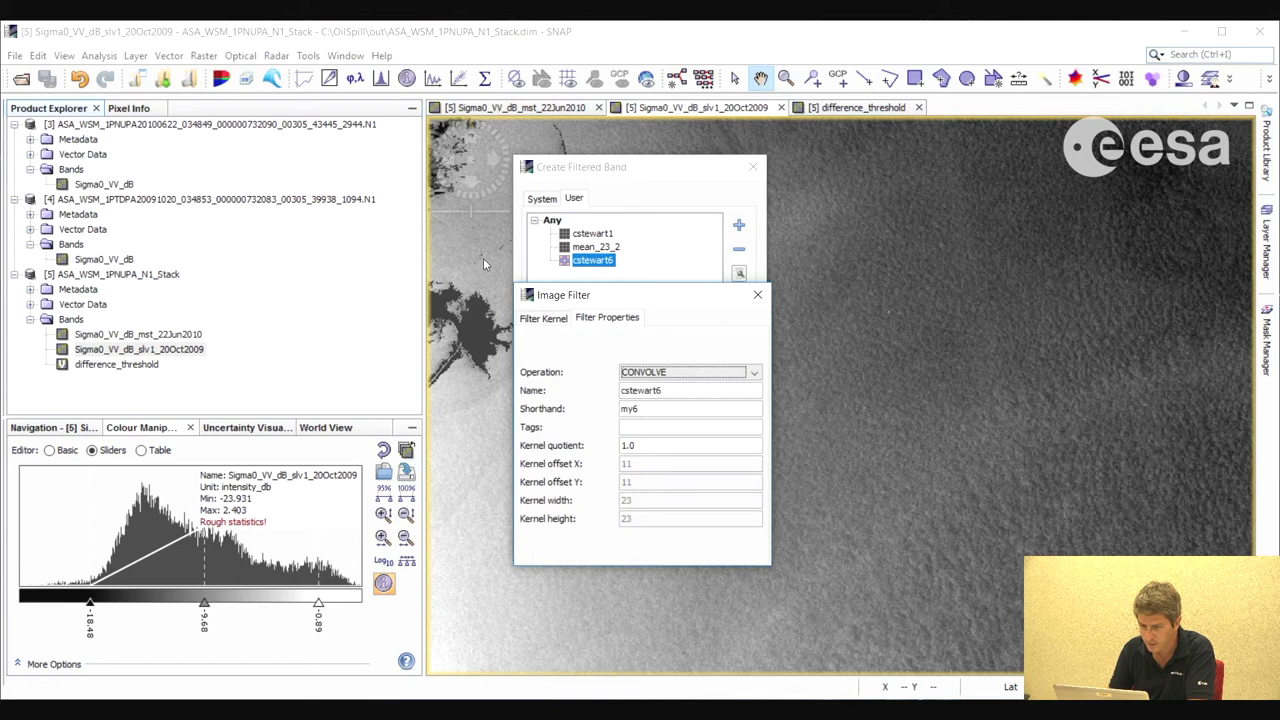
{"action": "left_click", "coordinate": [757, 374]}
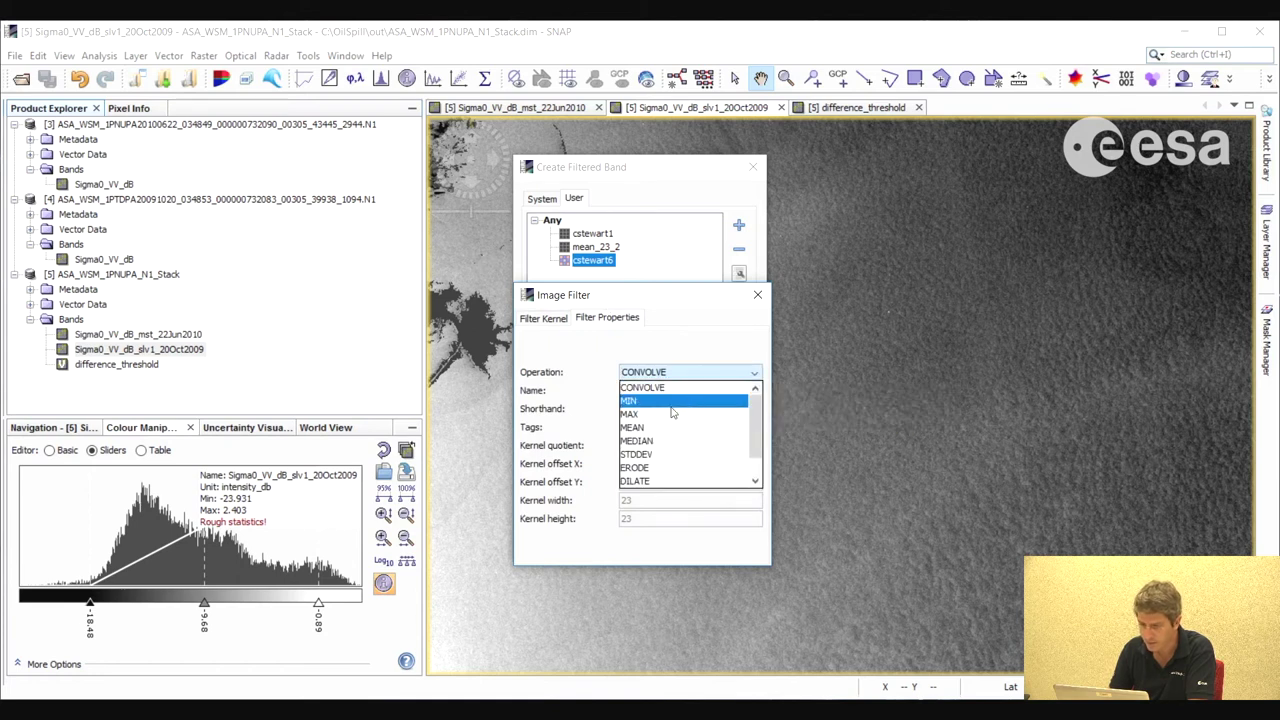
{"action": "left_click", "coordinate": [645, 428]}
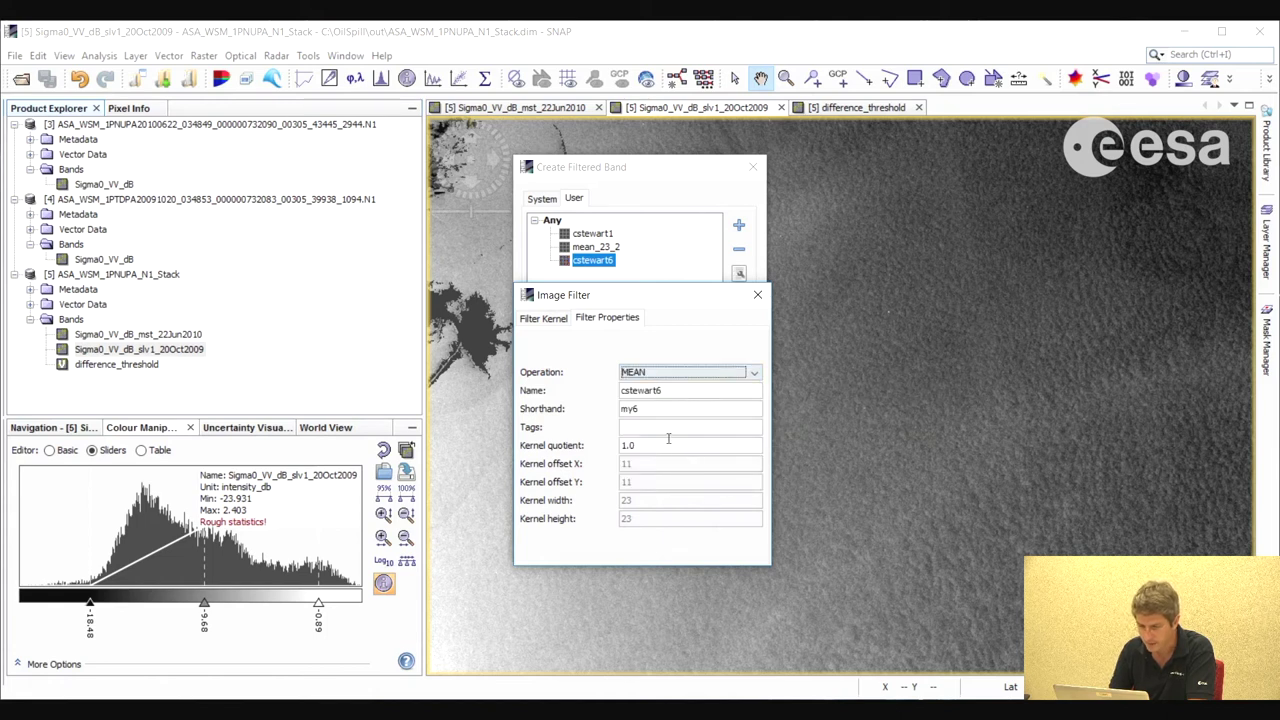
{"action": "left_click", "coordinate": [543, 318]}
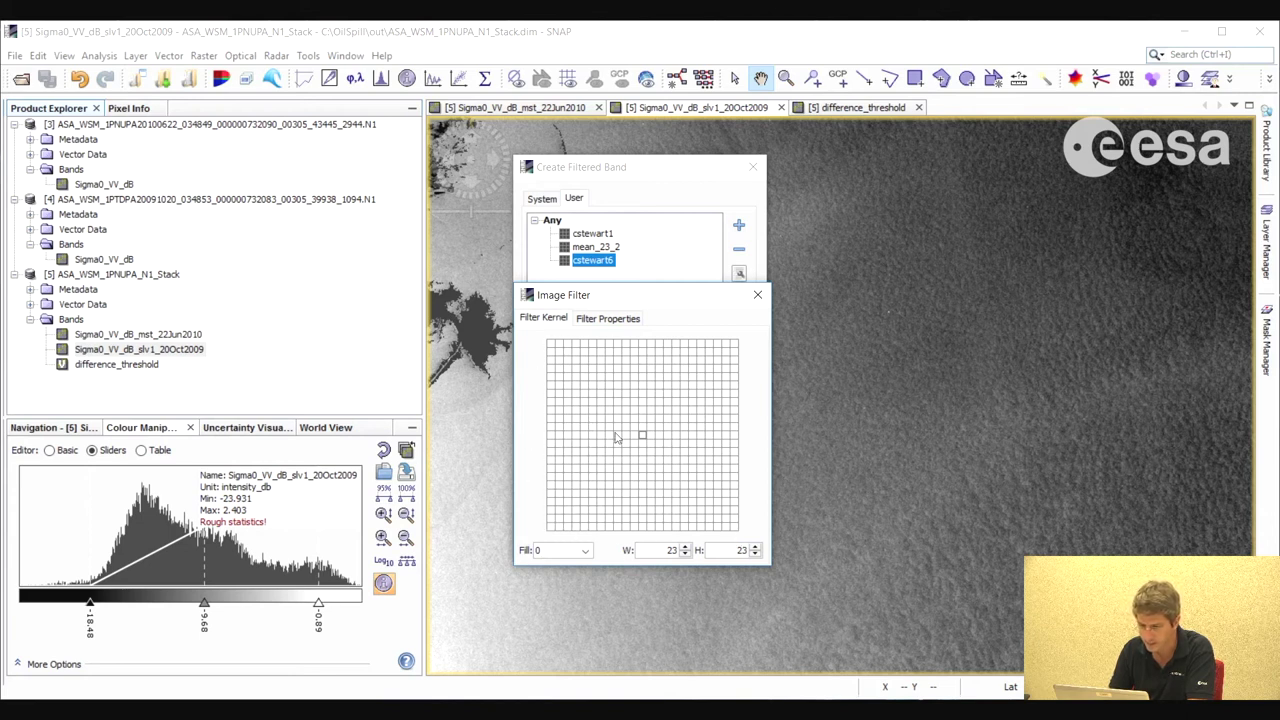
Set both the filter's shorthand and its name to mean_23pixels
{"action": "left_click", "coordinate": [622, 319]}
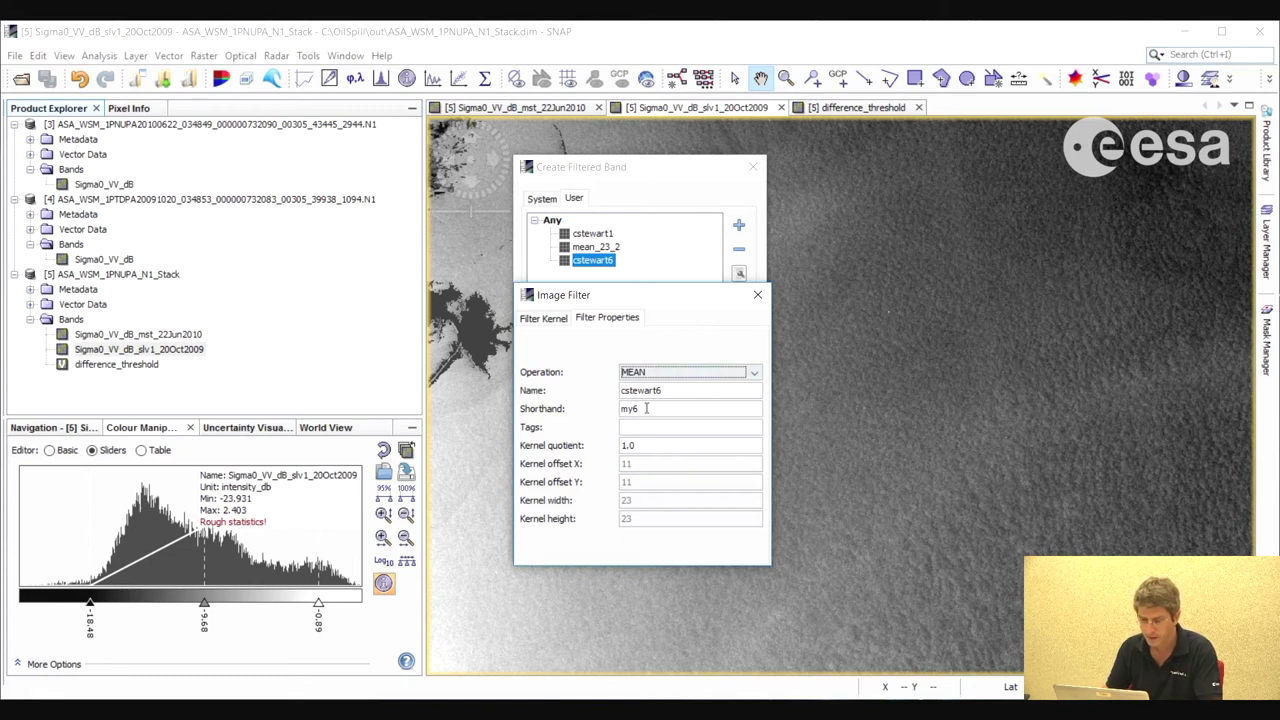
{"action": "left_click_drag", "start_coordinate": [644, 409], "coordinate": [618, 411]}
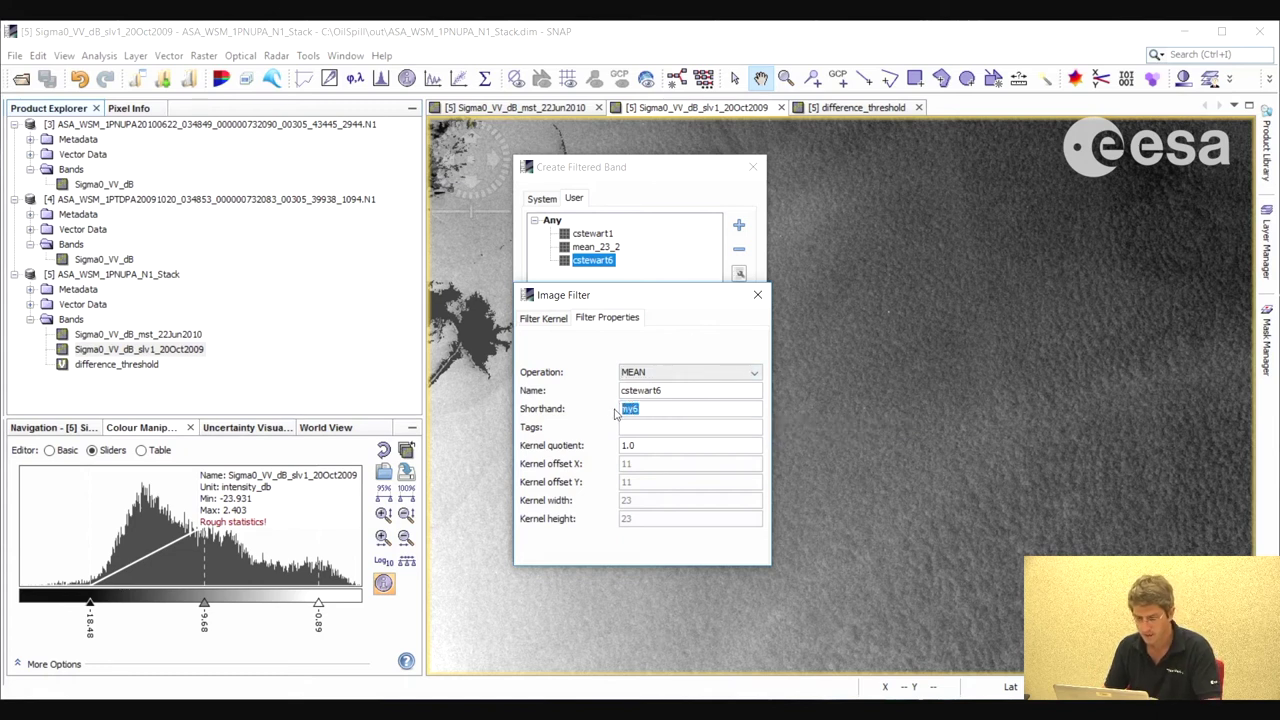
{"action": "type", "text": "mean"}
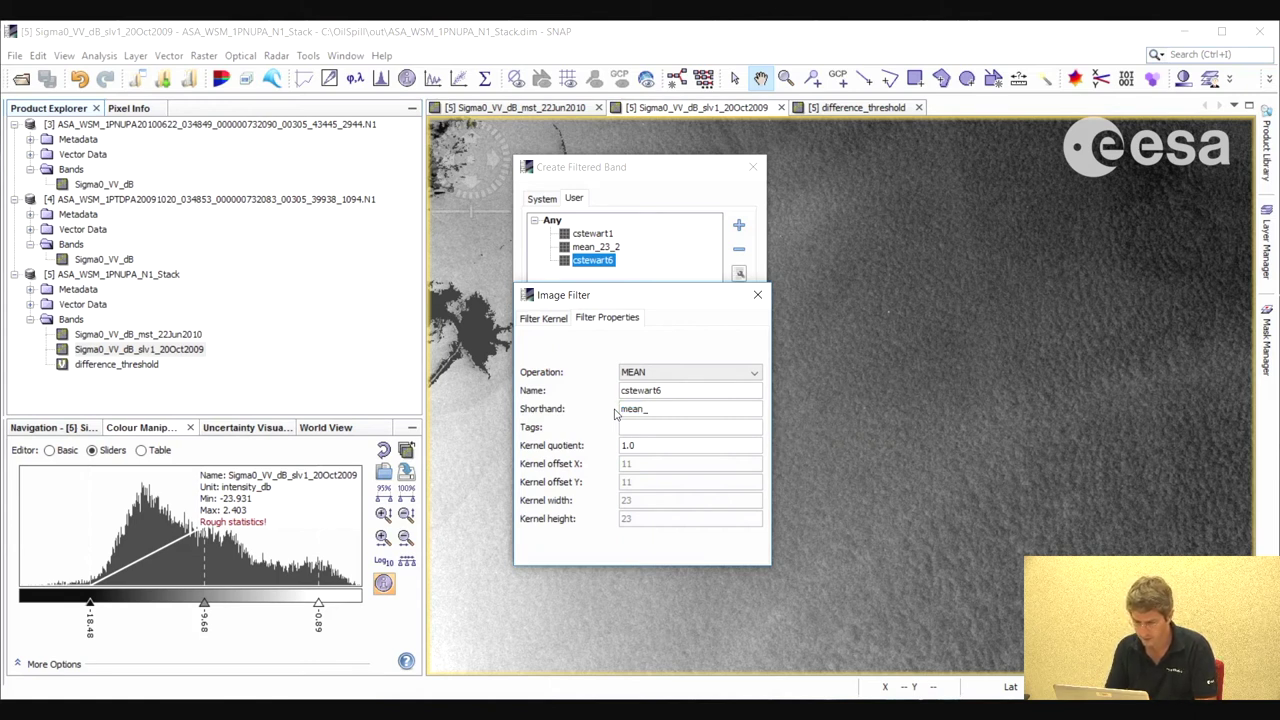
{"action": "type", "text": "_23pixels"}
{"action": "double_click", "coordinate": [668, 390]}
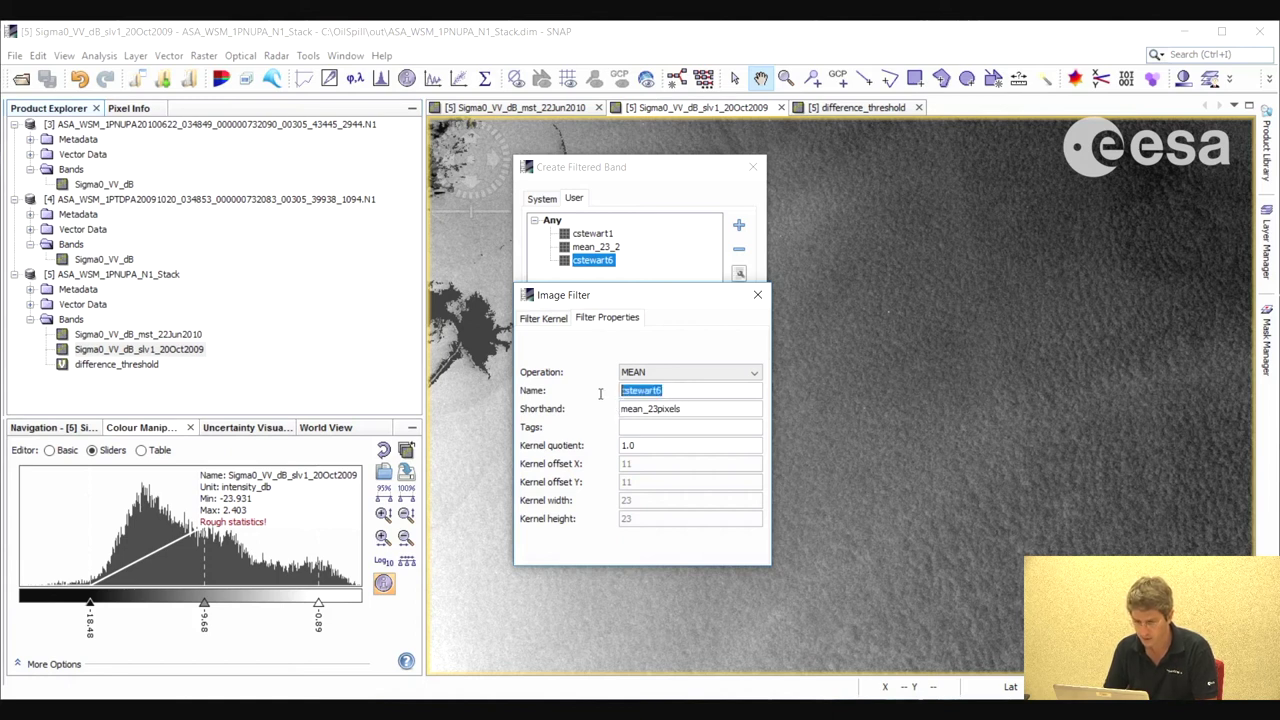
{"action": "type", "text": "mean_"}
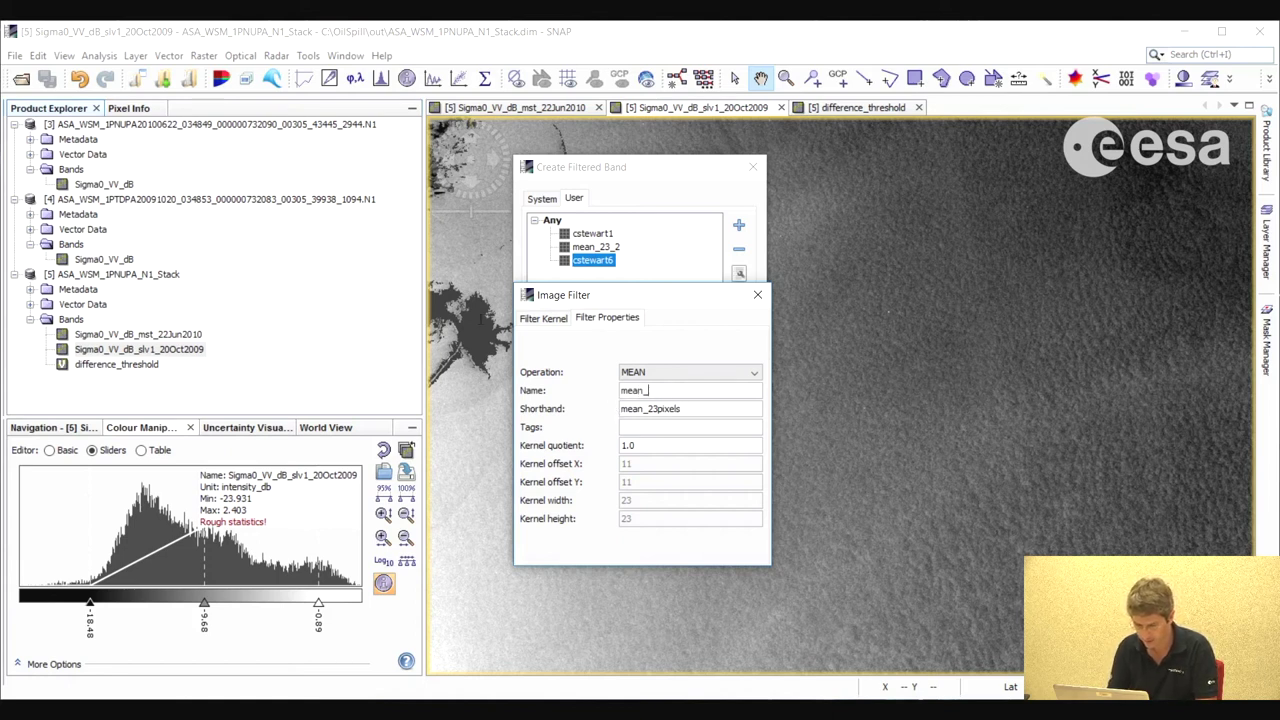
{"action": "type", "text": "pixels"}
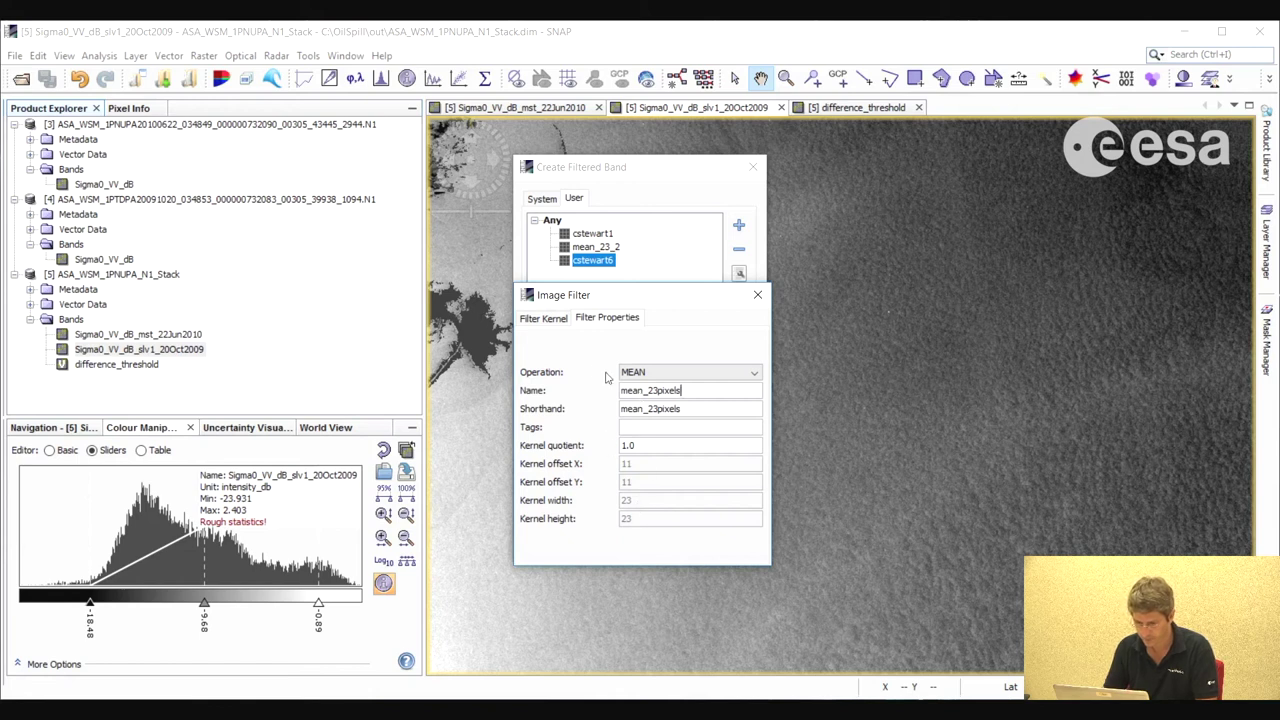
Apply the mean_23pixels filter with one iteration to create the smoothed 20Oct2009 band and view its image
{"action": "left_click", "coordinate": [544, 318]}
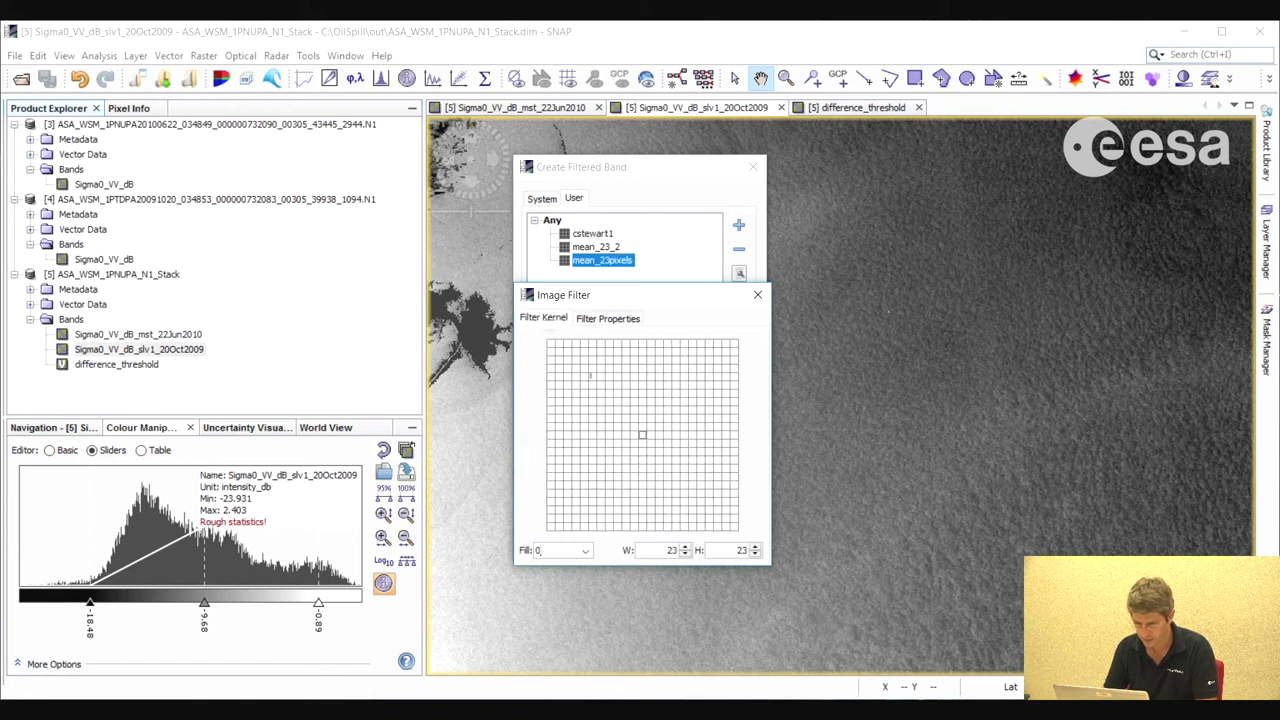
{"action": "left_click", "coordinate": [757, 295]}
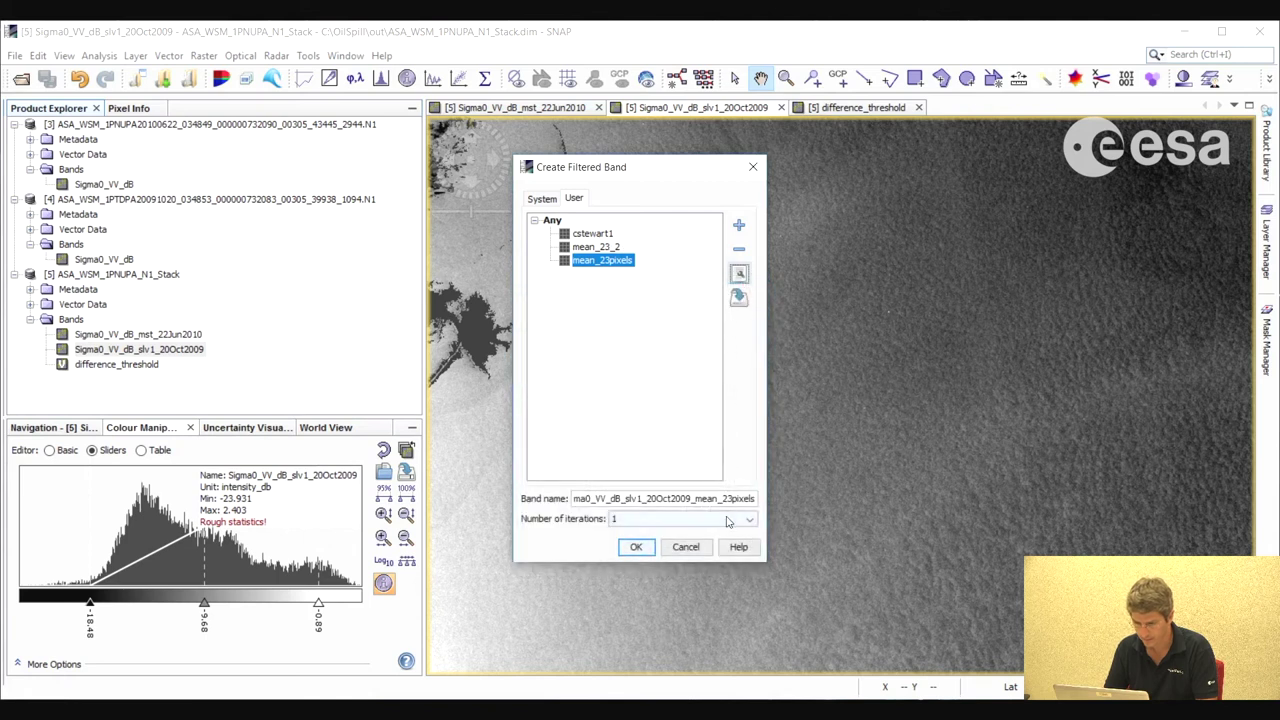
{"action": "left_click", "coordinate": [637, 547]}
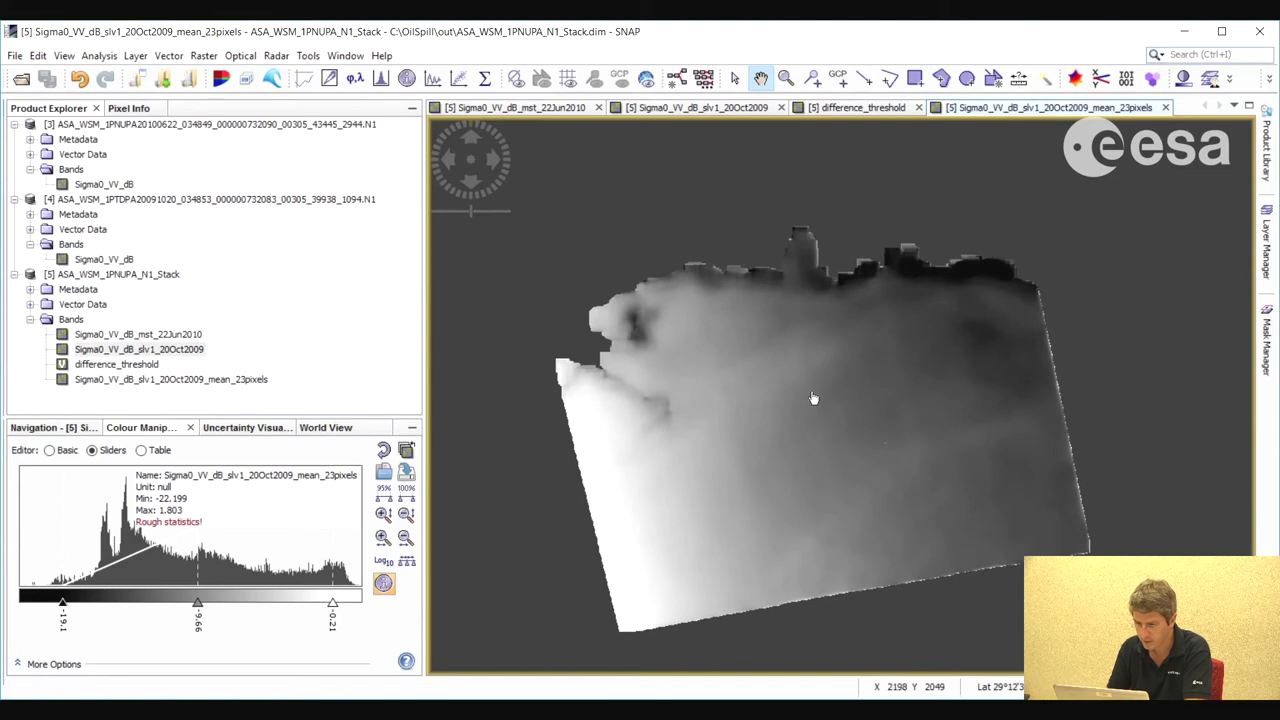
{"action": "scroll", "coordinate": [820, 443], "scroll_direction": "up", "scroll_amount": 2}
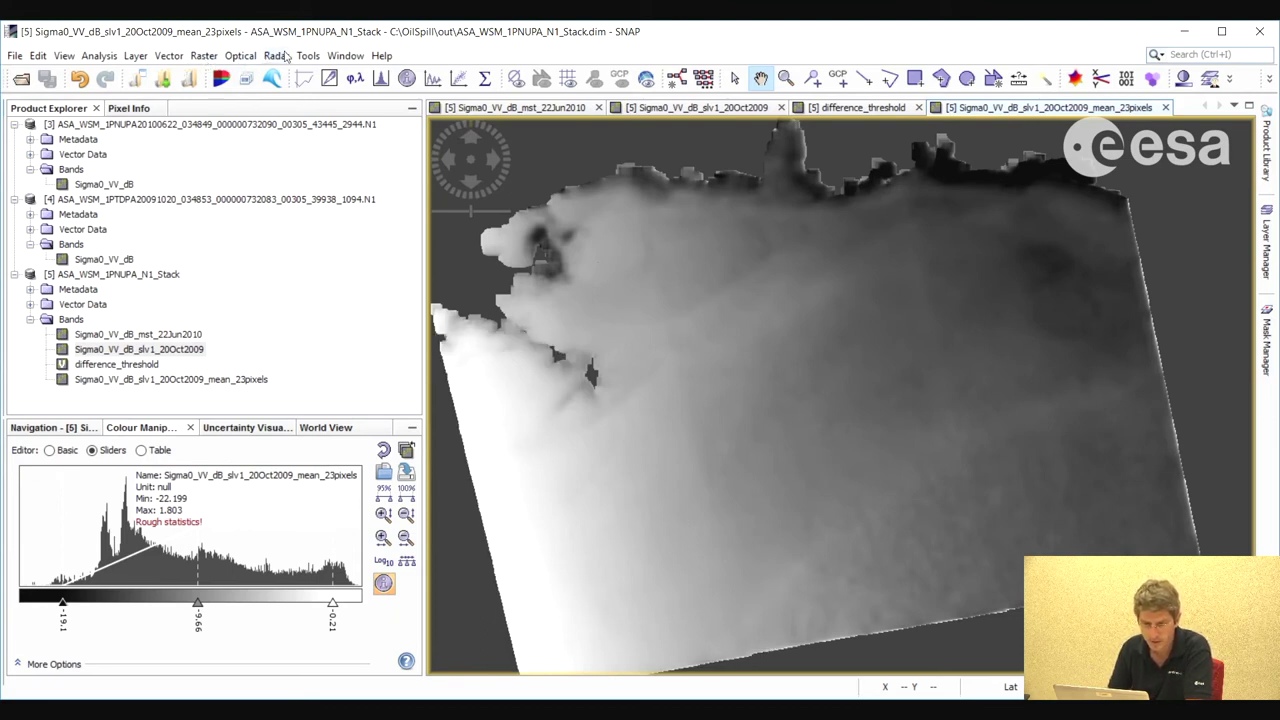
Start a new Band Maths band in the ASA_WSM_1PNUPA_N1_Stack product and name it difference_threshold_smooth
{"action": "left_click", "coordinate": [204, 57]}
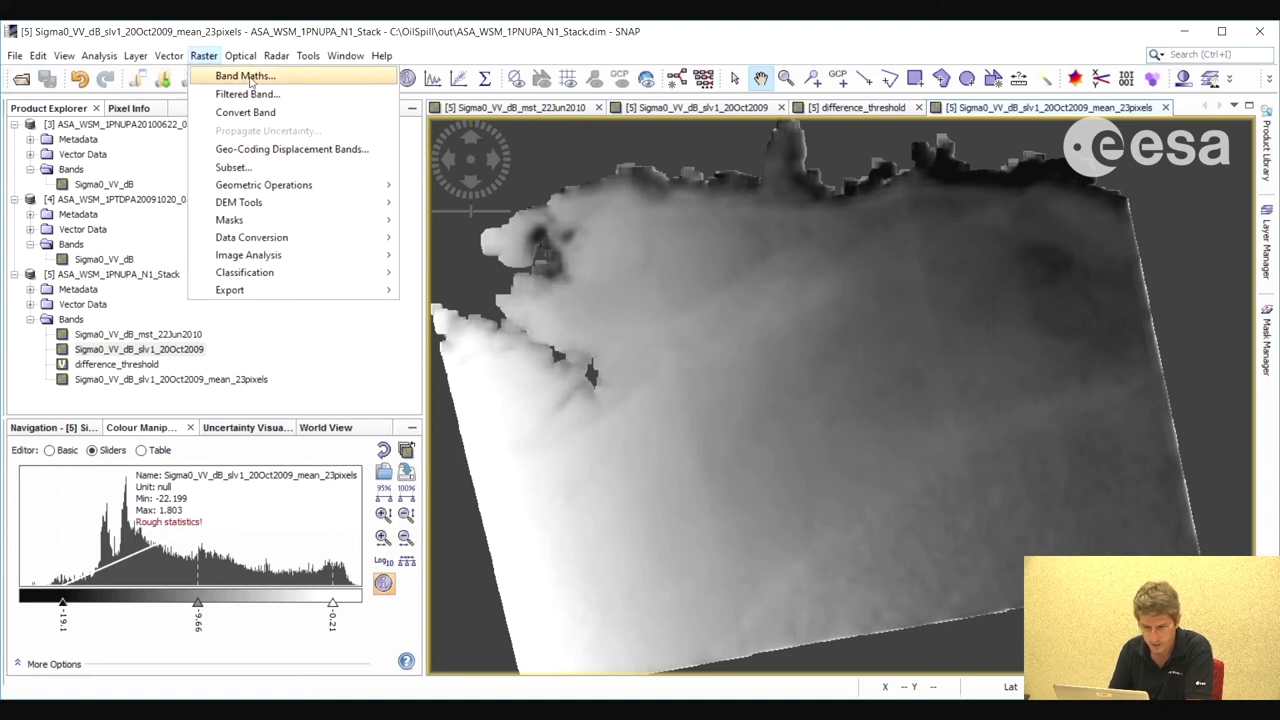
{"action": "left_click", "coordinate": [248, 78]}
{"action": "key", "text": "Tab"}
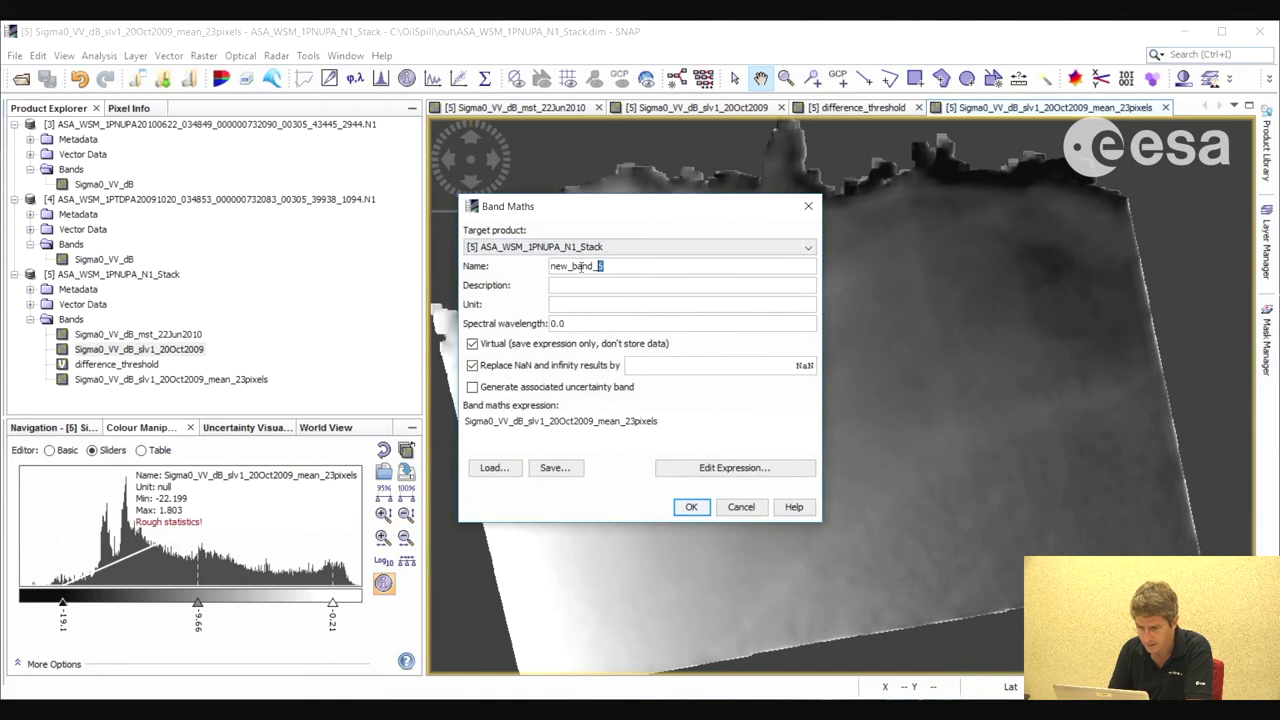
{"action": "type", "text": "difference"}
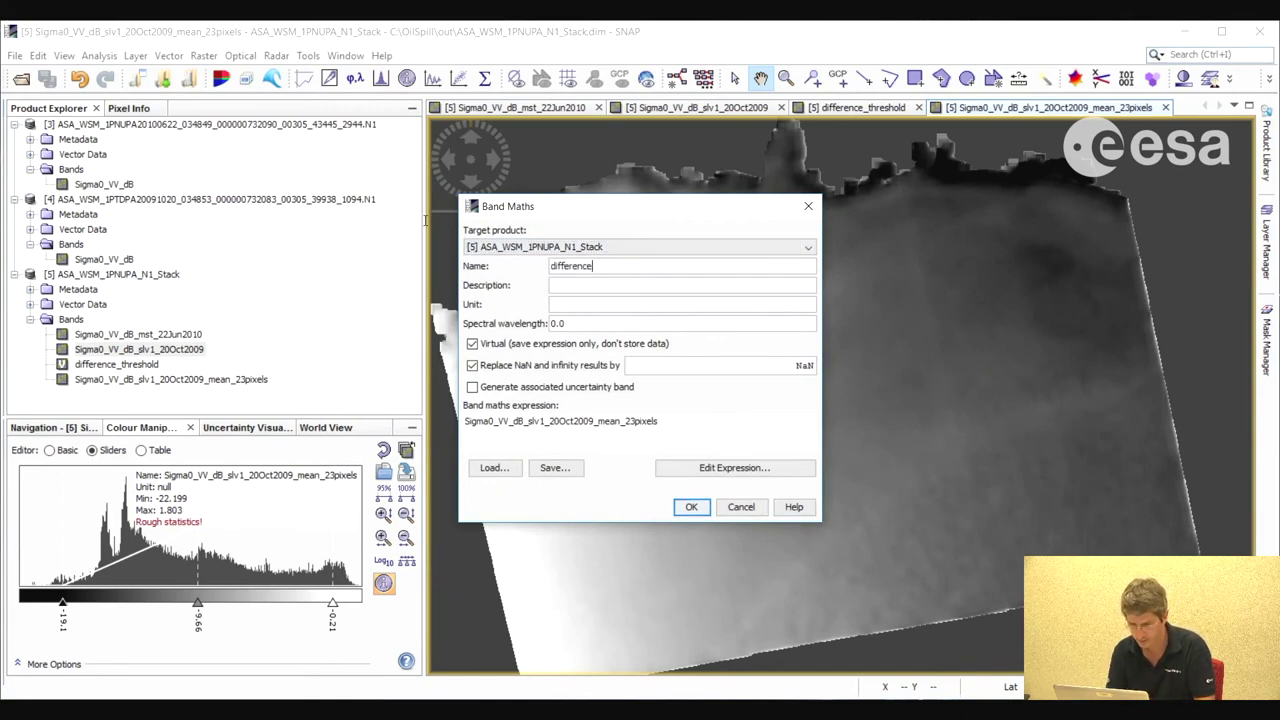
{"action": "type", "text": "_threshold_smooth"}
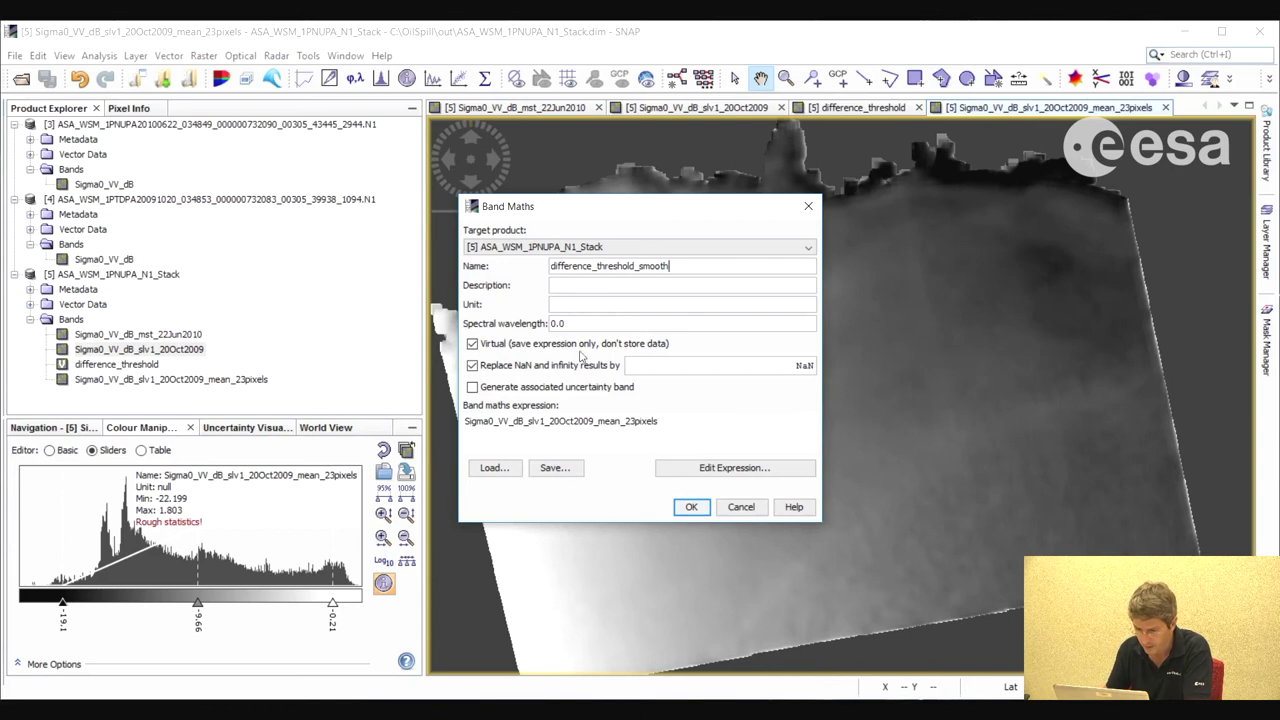
Replace the expression with Sigma0_VV_dB_mst_22Jun2010 - Sigma0_VV_dB_slv1_20Oct2009_mean_23pixels < -6 and create the difference_threshold_smooth band
{"action": "left_click", "coordinate": [703, 468]}
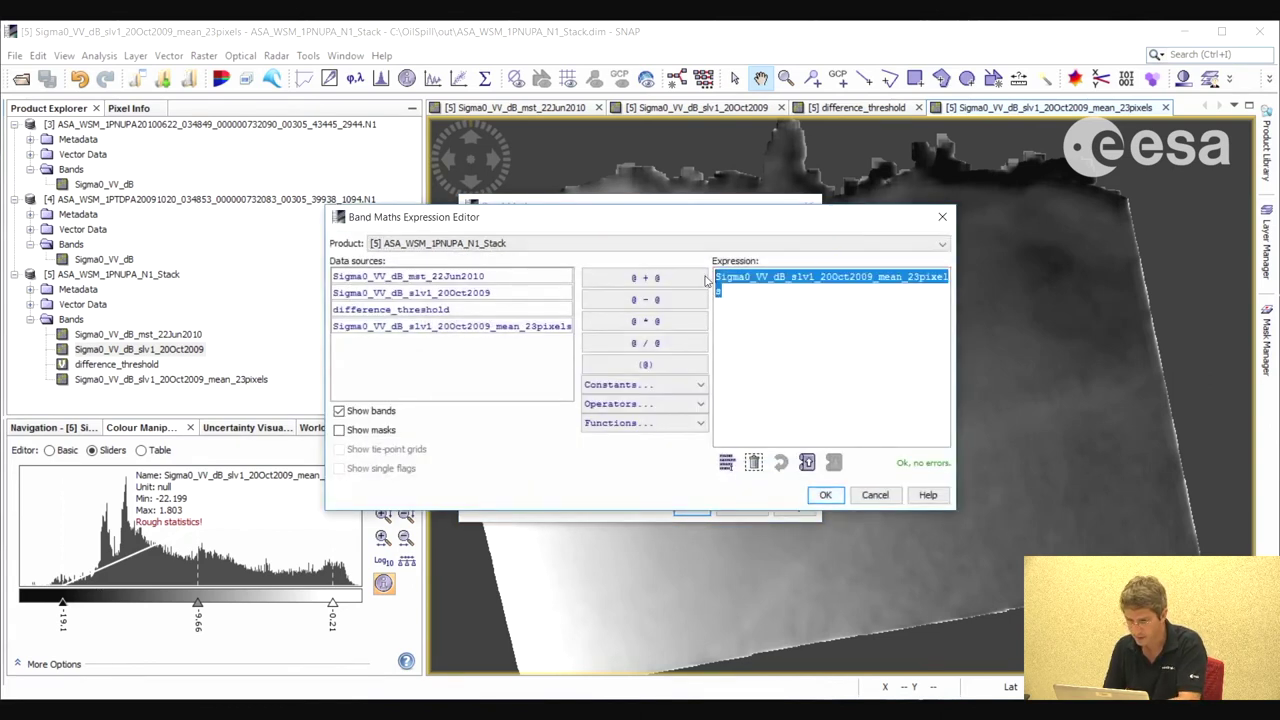
{"action": "key", "text": "Delete"}
{"action": "left_click", "coordinate": [499, 280]}
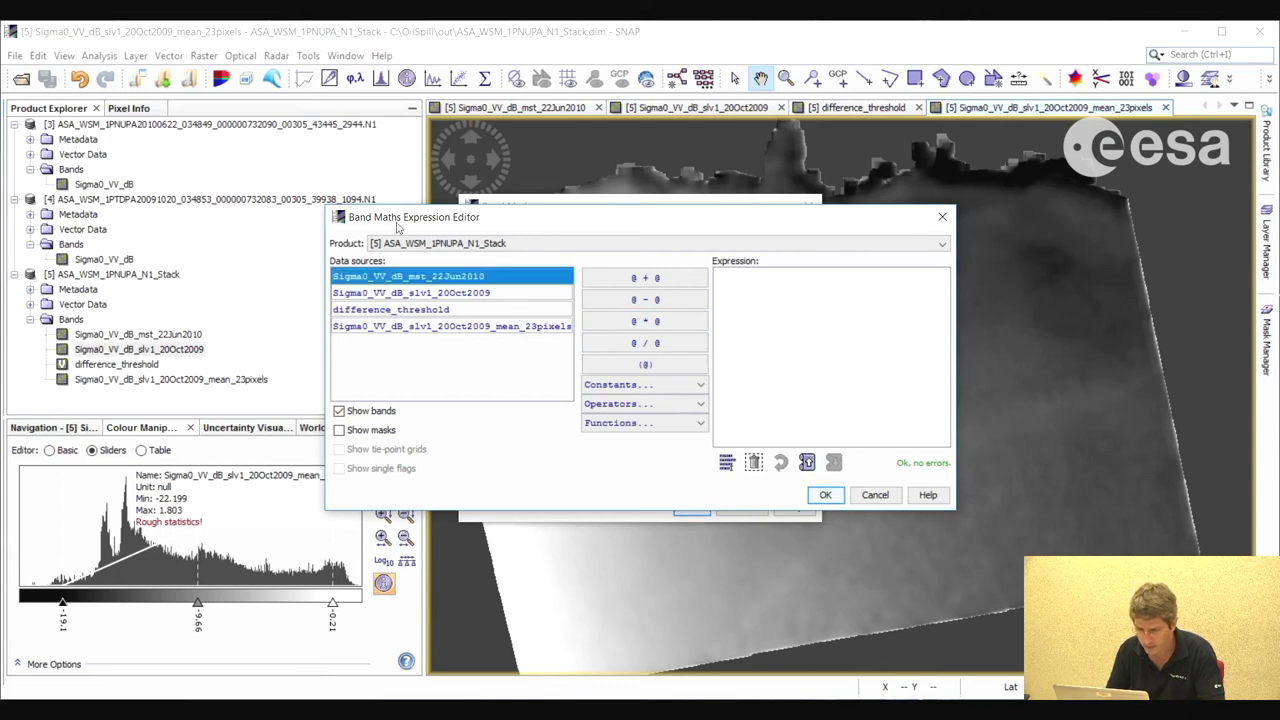
{"action": "left_click", "coordinate": [645, 299]}
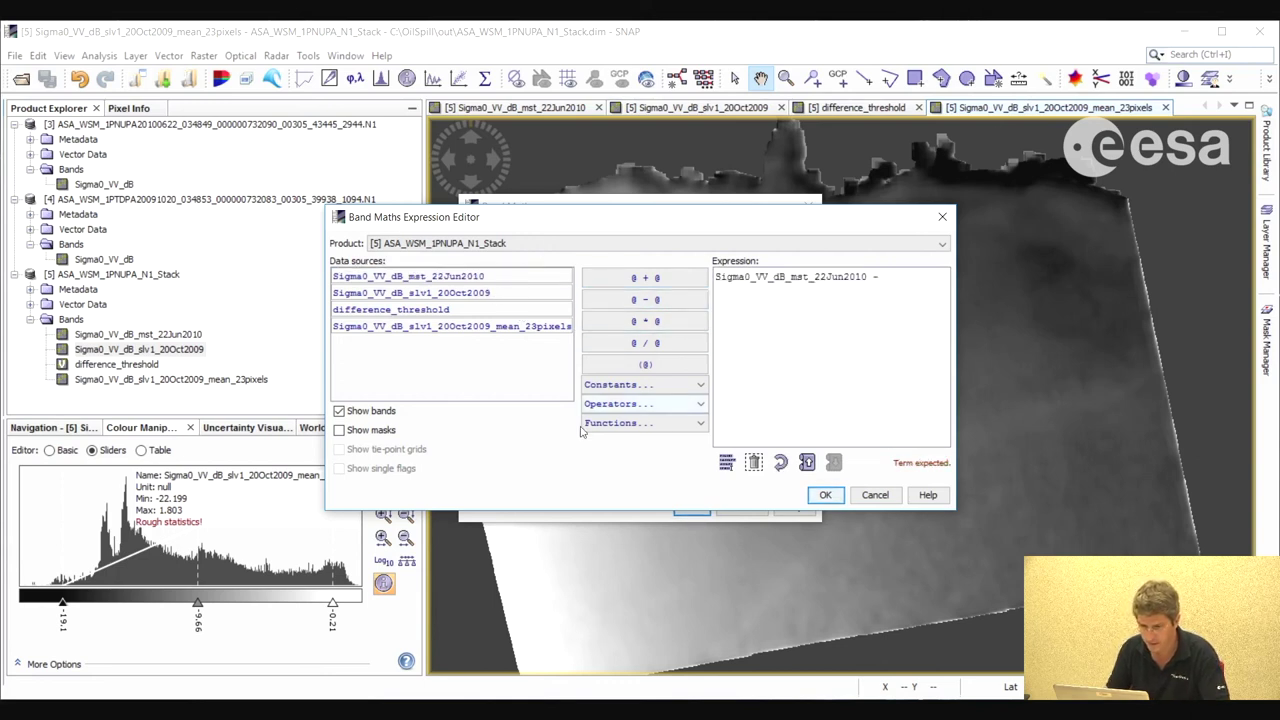
{"action": "left_click", "coordinate": [446, 329]}
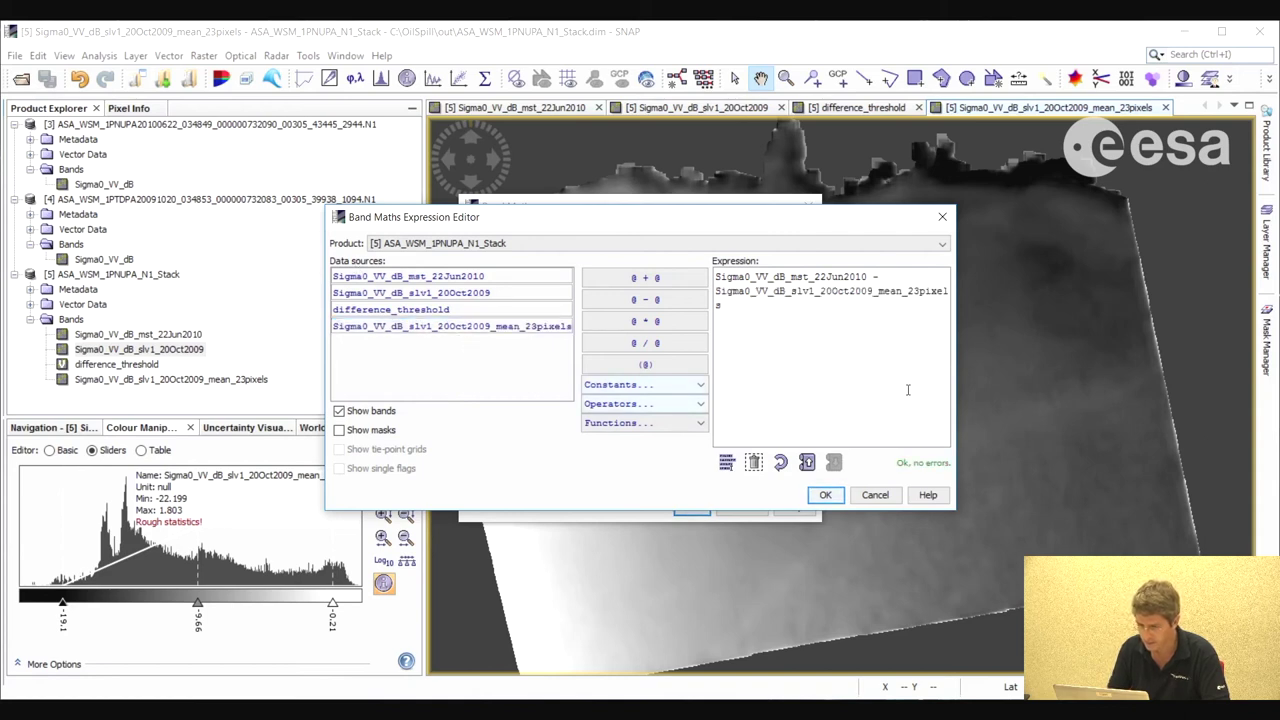
{"action": "type", "text": "<"}
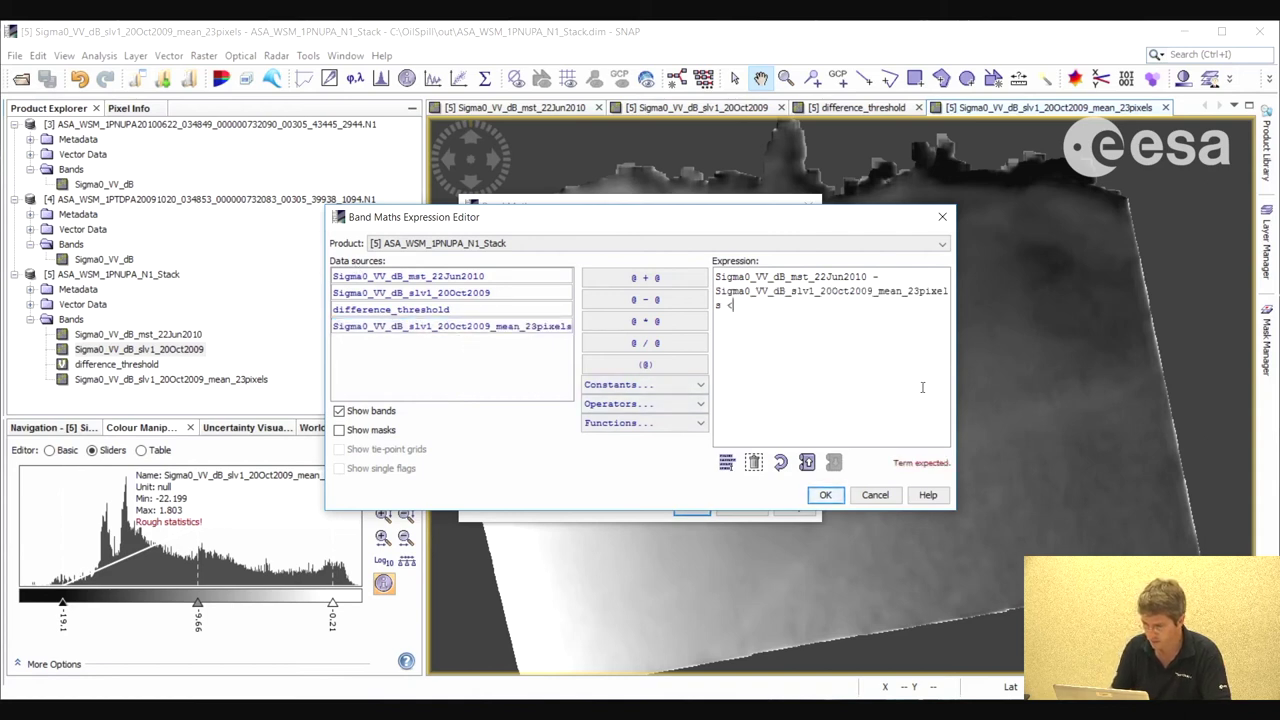
{"action": "type", "text": " -"}
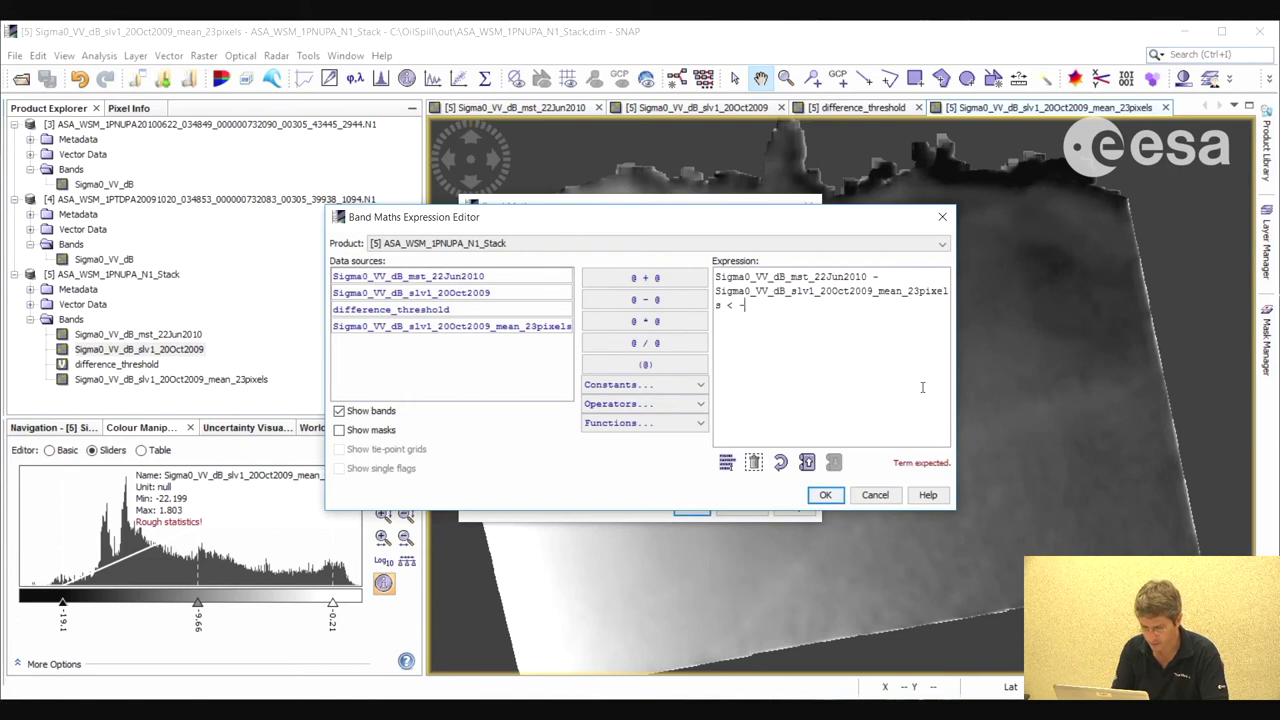
{"action": "type", "text": "6"}
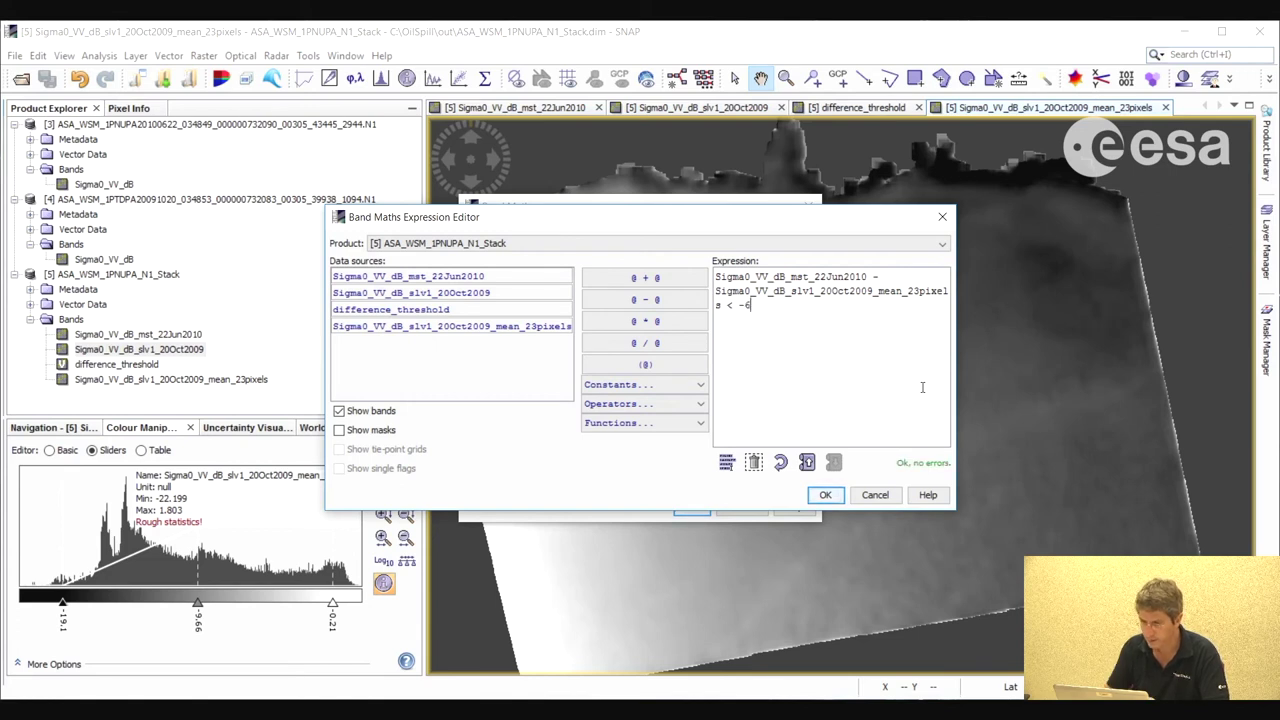
{"action": "left_click", "coordinate": [825, 494]}
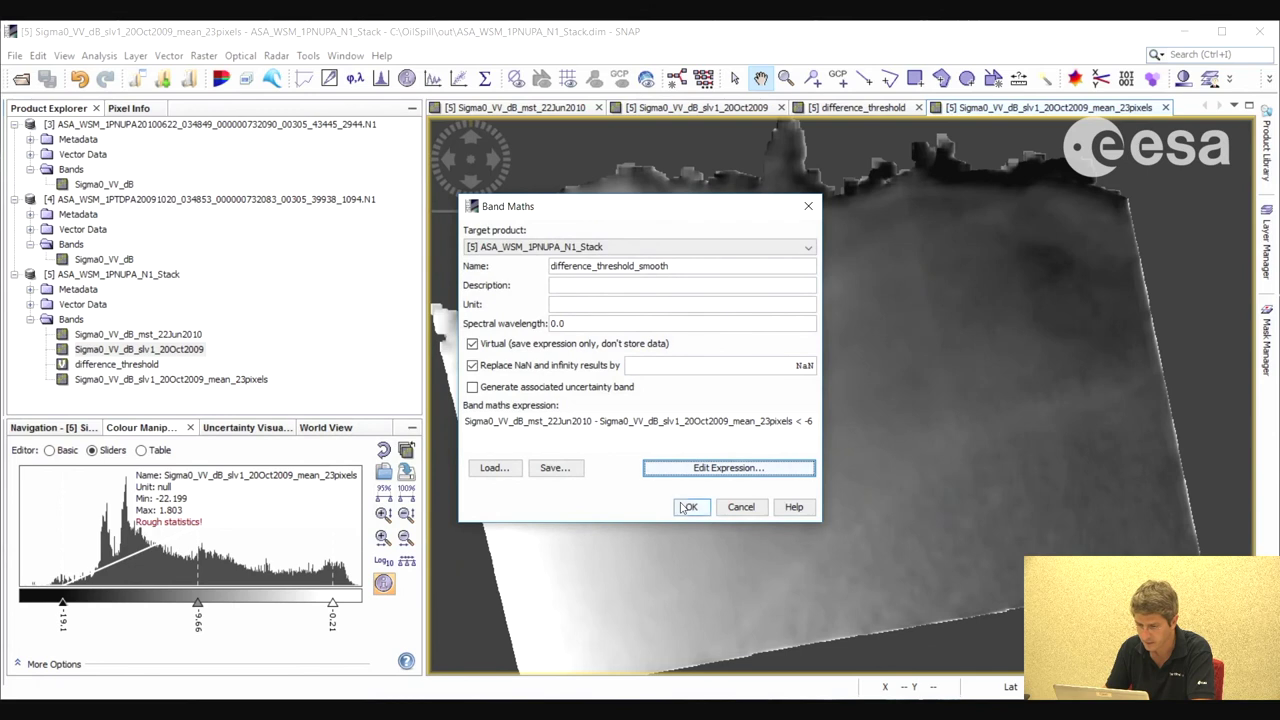
{"action": "left_click", "coordinate": [690, 508]}
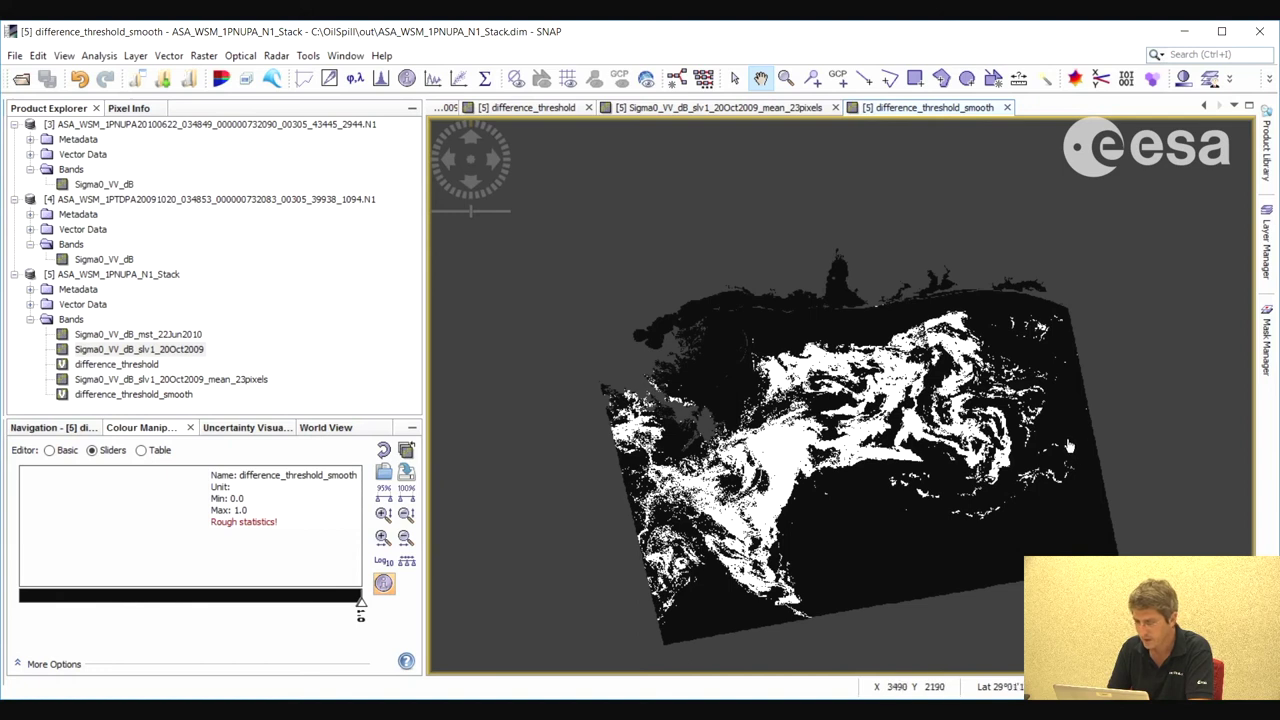
Show the Sigma0_VV_dB_mst_22Jun2010 image and close every other image view except difference_threshold_smooth
{"action": "left_click_drag", "start_coordinate": [908, 504], "coordinate": [880, 487]}
{"action": "scroll", "coordinate": [880, 487], "scroll_direction": "up", "scroll_amount": 5}
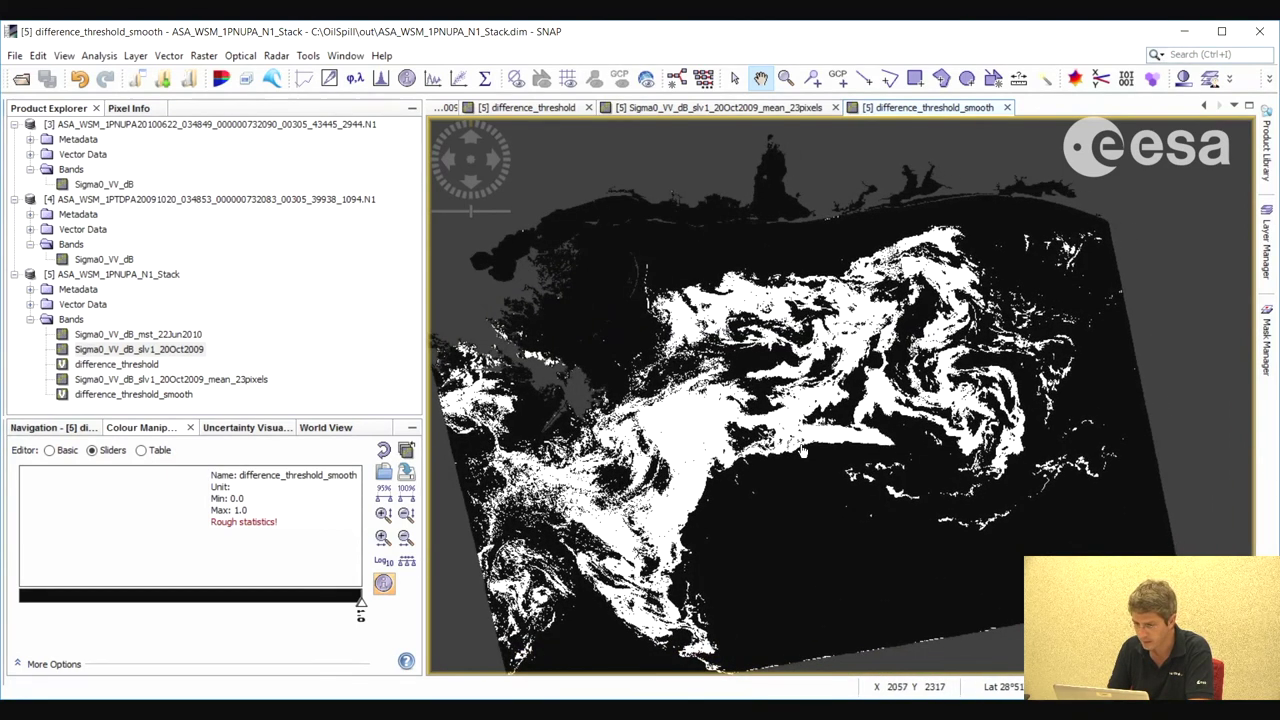
{"action": "scroll", "coordinate": [762, 484], "scroll_direction": "down", "scroll_amount": 3}
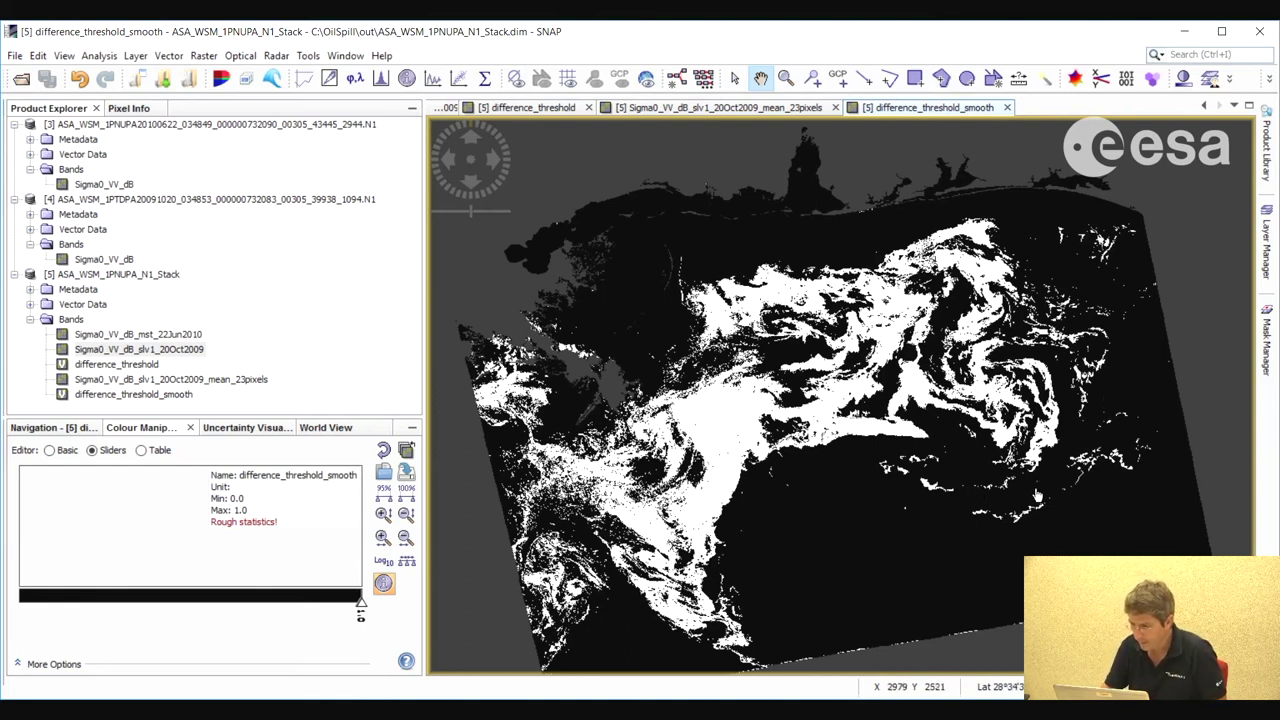
{"action": "left_click_drag", "start_coordinate": [1163, 407], "coordinate": [1098, 451]}
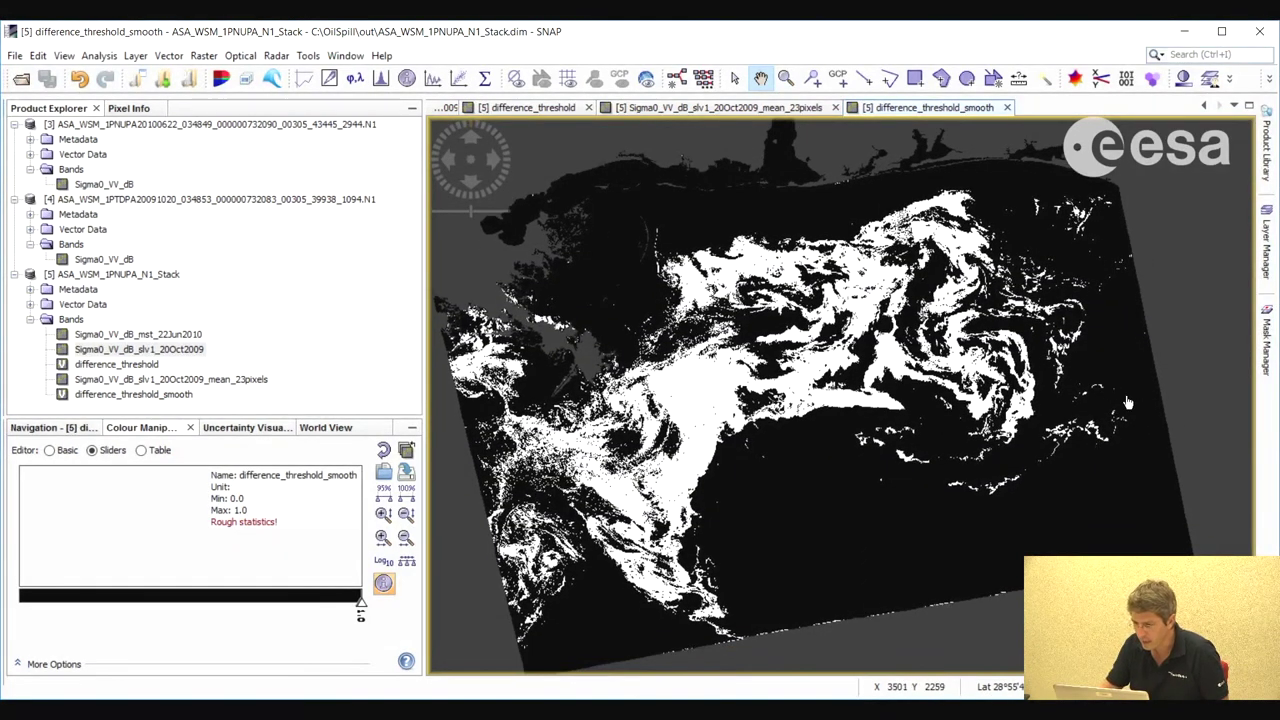
{"action": "left_click_drag", "start_coordinate": [748, 492], "coordinate": [764, 488]}
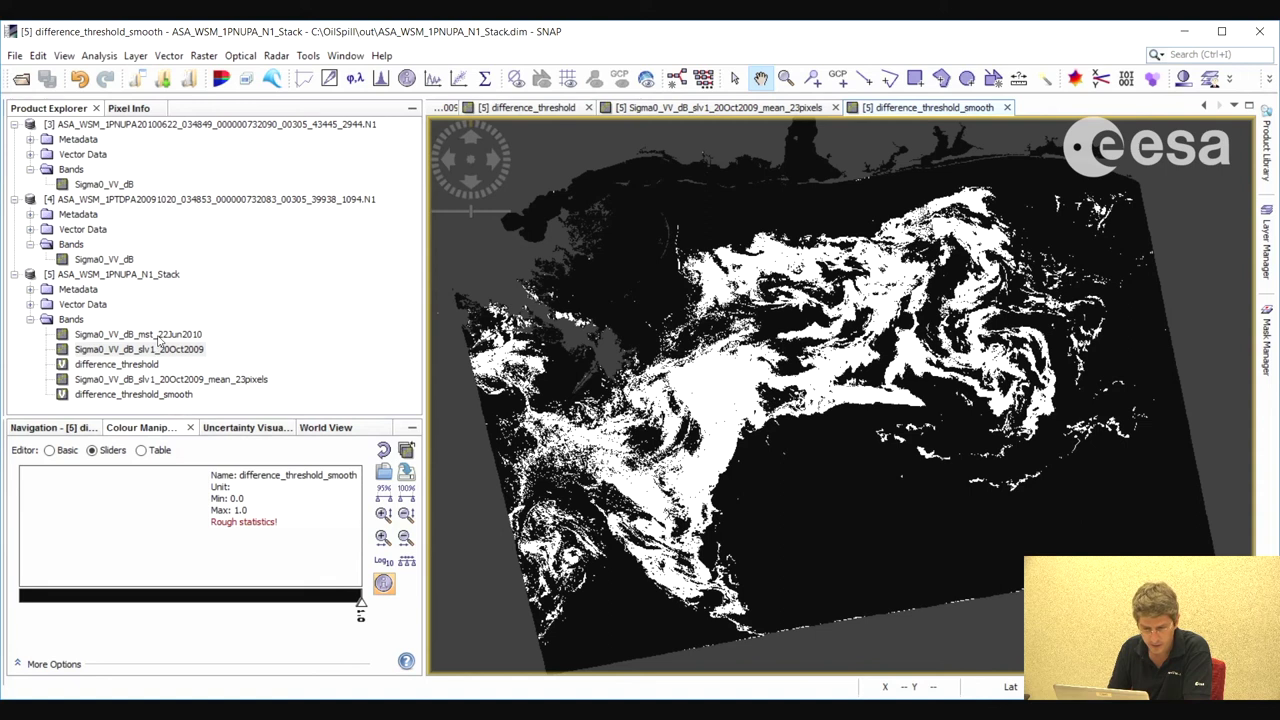
{"action": "double_click", "coordinate": [157, 335]}
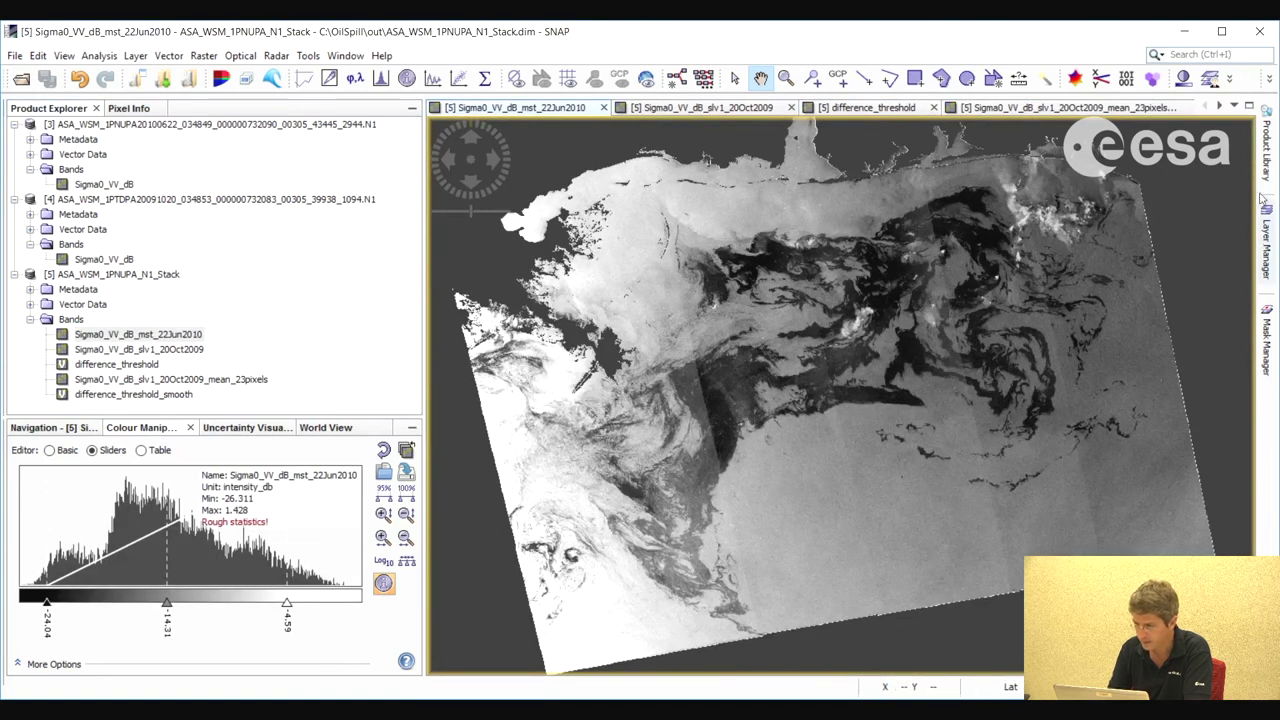
{"action": "left_click", "coordinate": [1176, 107]}
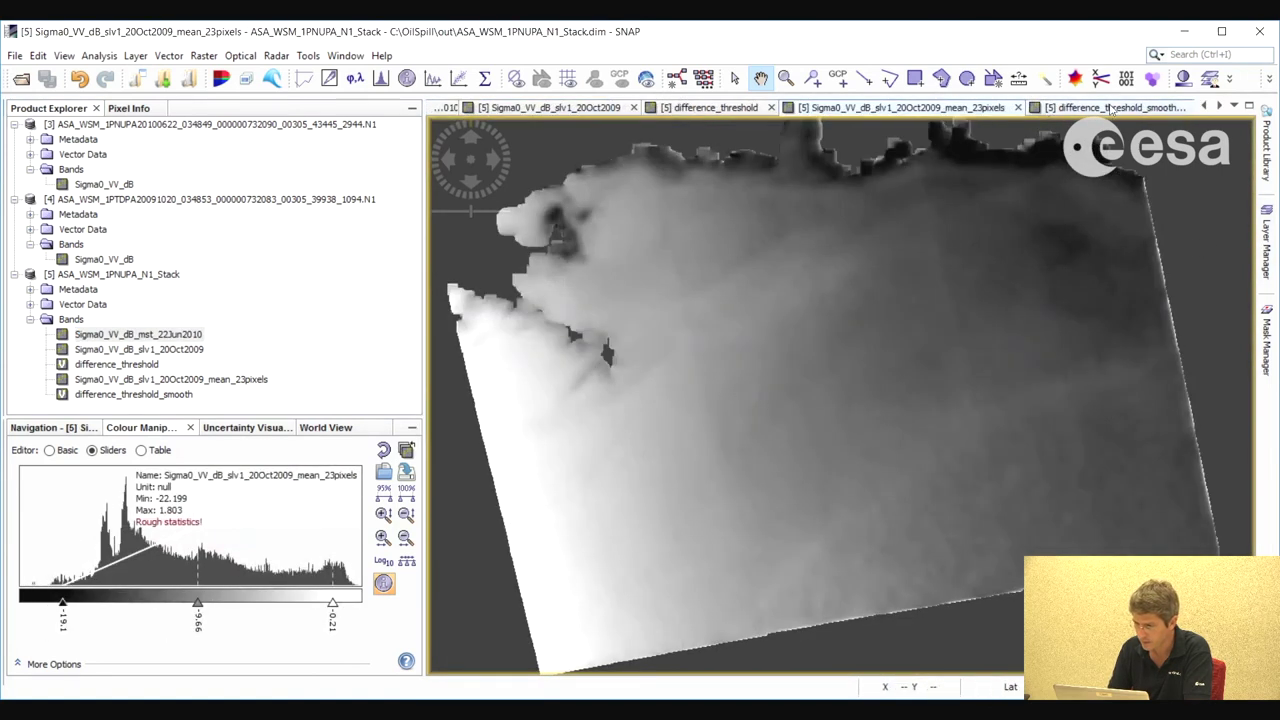
{"action": "left_click", "coordinate": [1018, 107]}
{"action": "left_click", "coordinate": [920, 107]}
{"action": "left_click", "coordinate": [781, 107]}
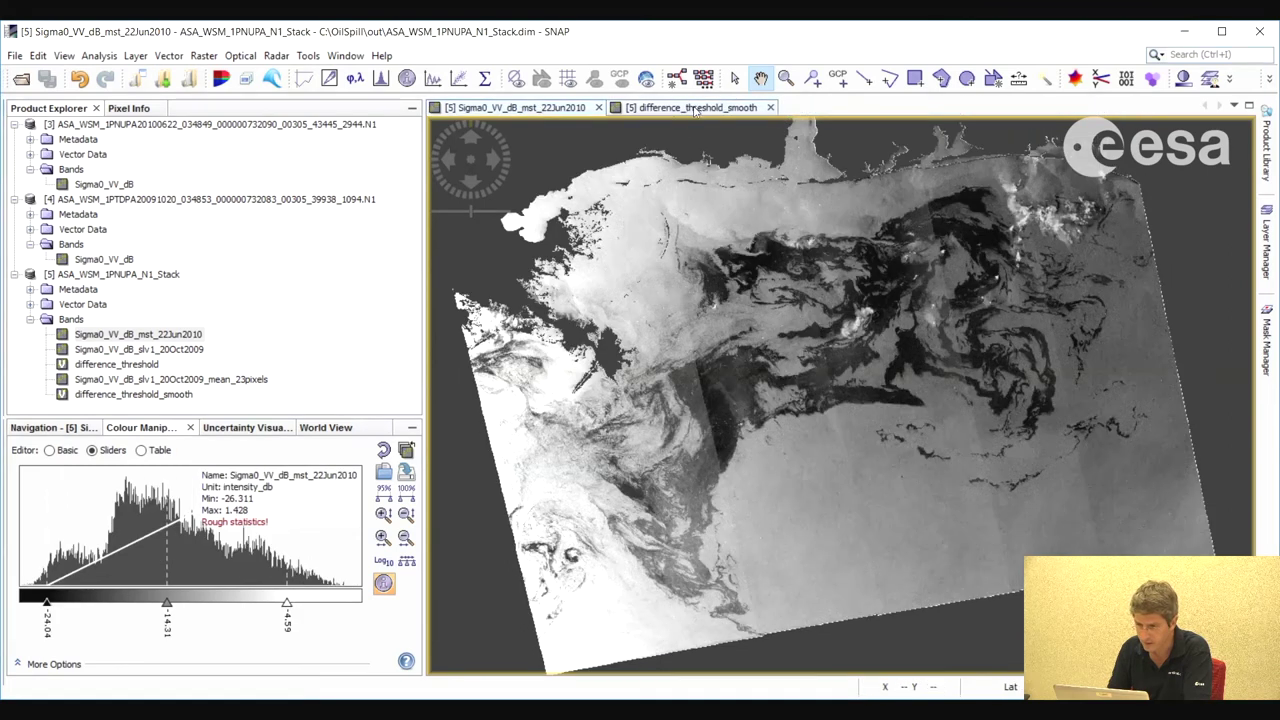
Compare the spill areas in difference_threshold_smooth with the 22Jun2010 image by alternating between the two views
{"action": "left_click", "coordinate": [697, 107]}
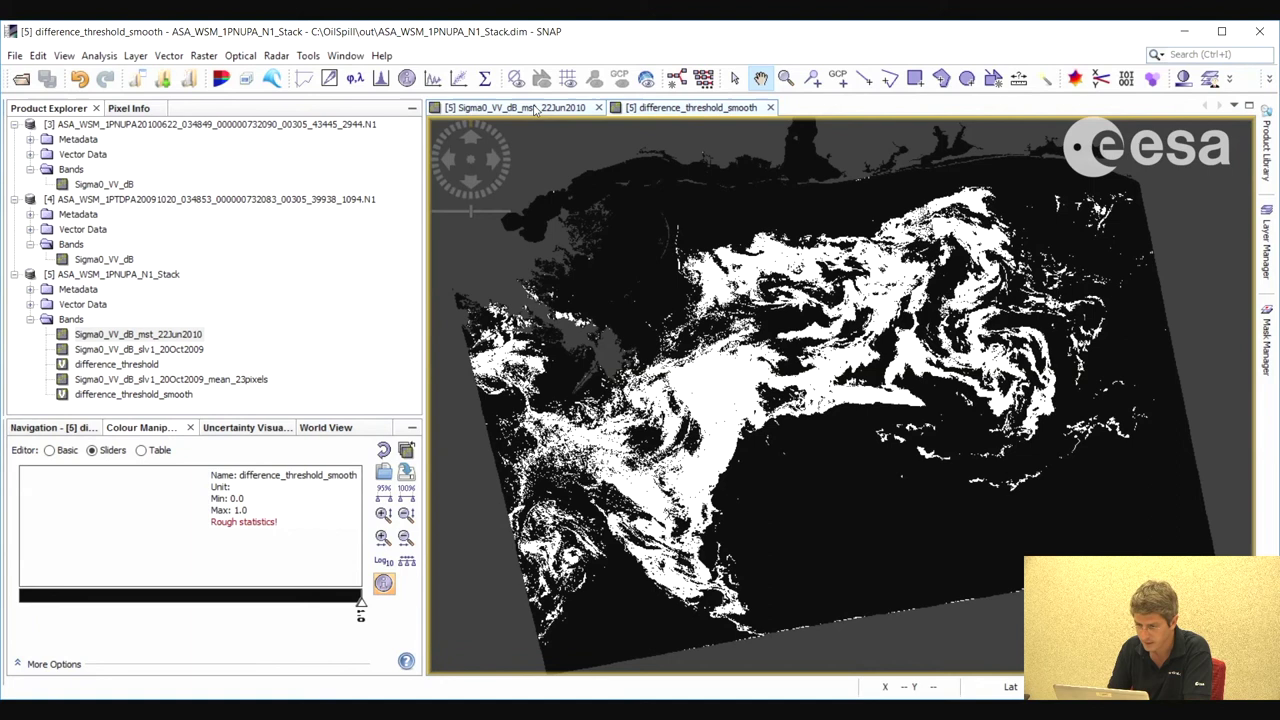
{"action": "left_click", "coordinate": [540, 108]}
{"action": "key", "text": "ctrl+Tab"}
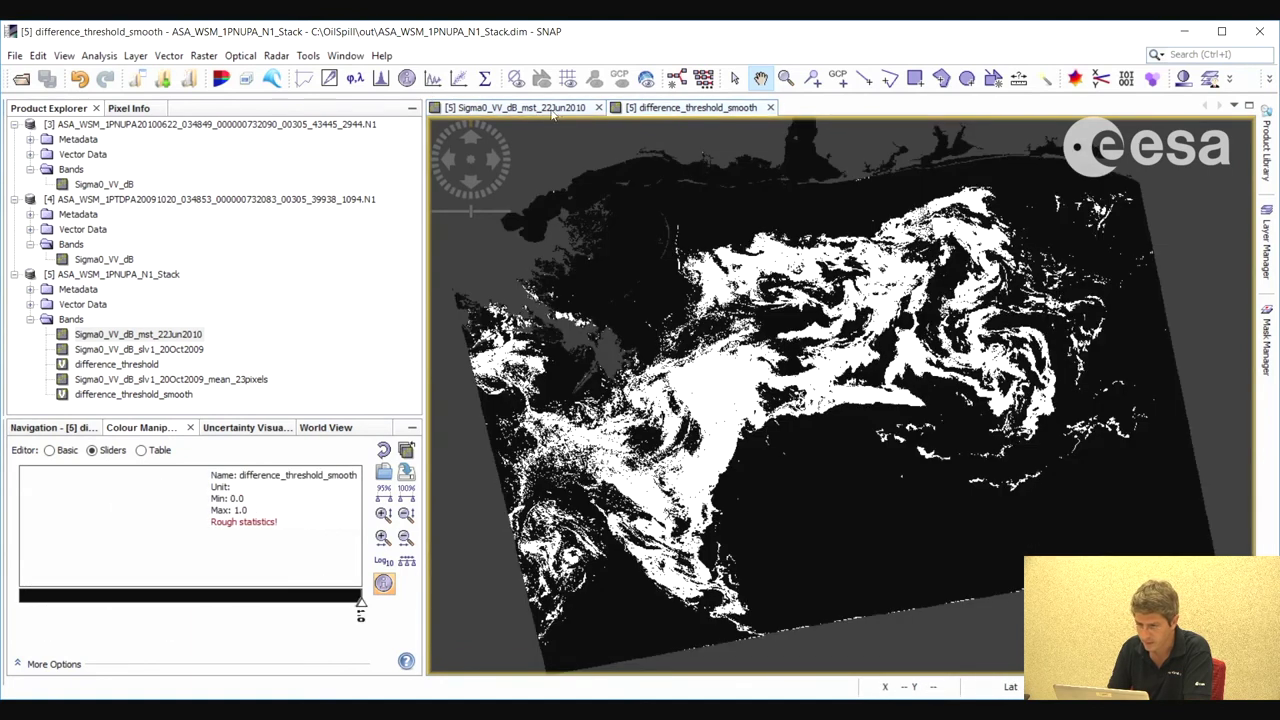
{"action": "key", "text": "ctrl+Tab"}
{"action": "key", "text": "ctrl+Tab"}
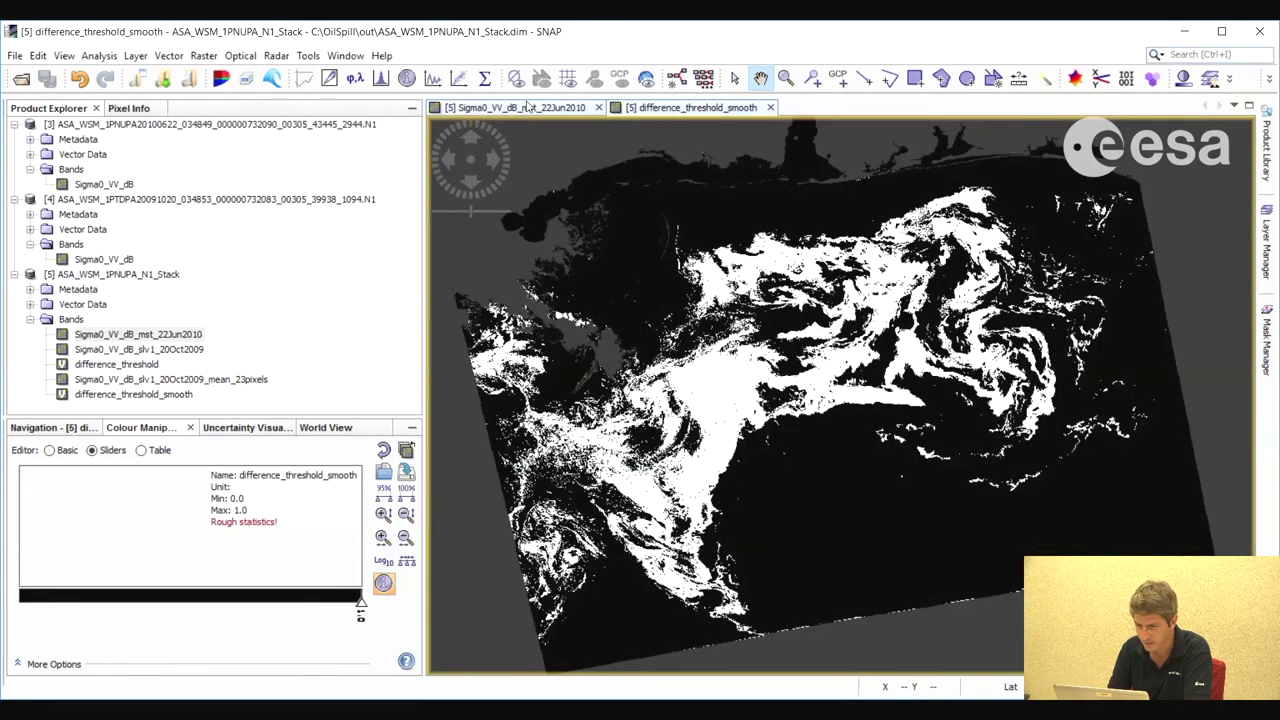
{"action": "left_click", "coordinate": [527, 107]}
{"action": "left_click", "coordinate": [702, 110]}
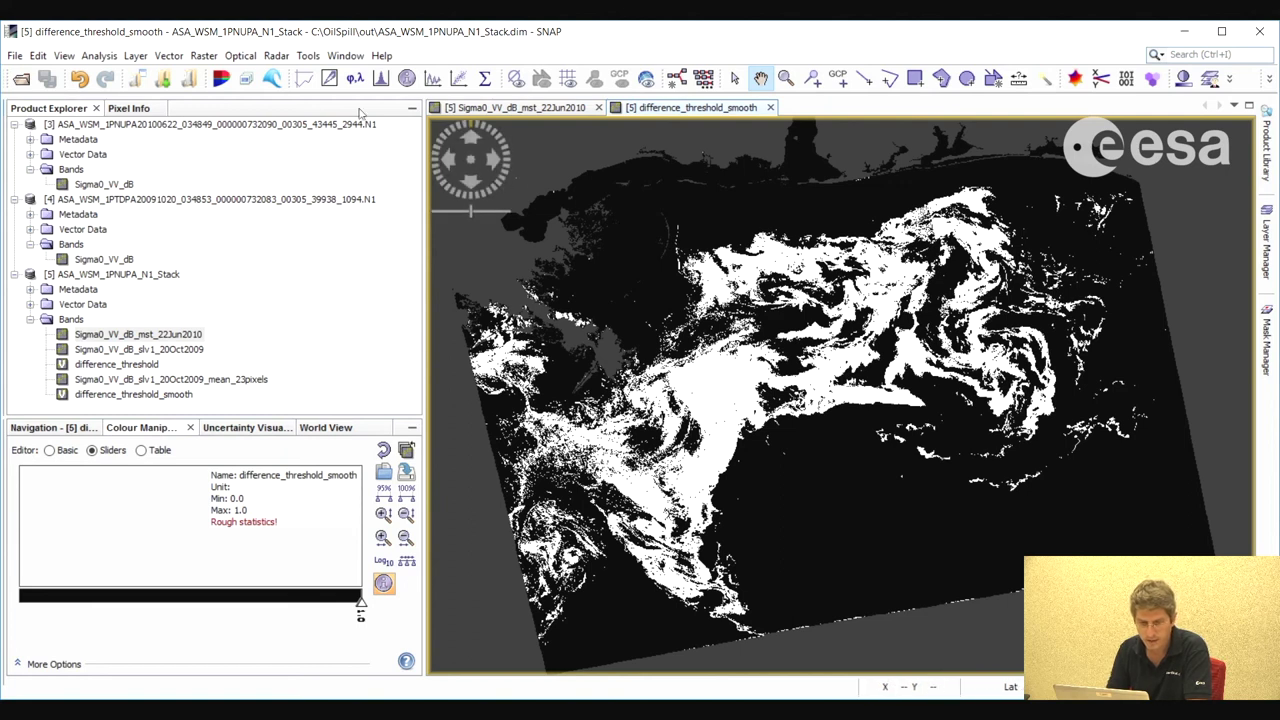
Compute the histogram of the difference_threshold_smooth band with 512 bins
{"action": "left_click", "coordinate": [99, 56]}
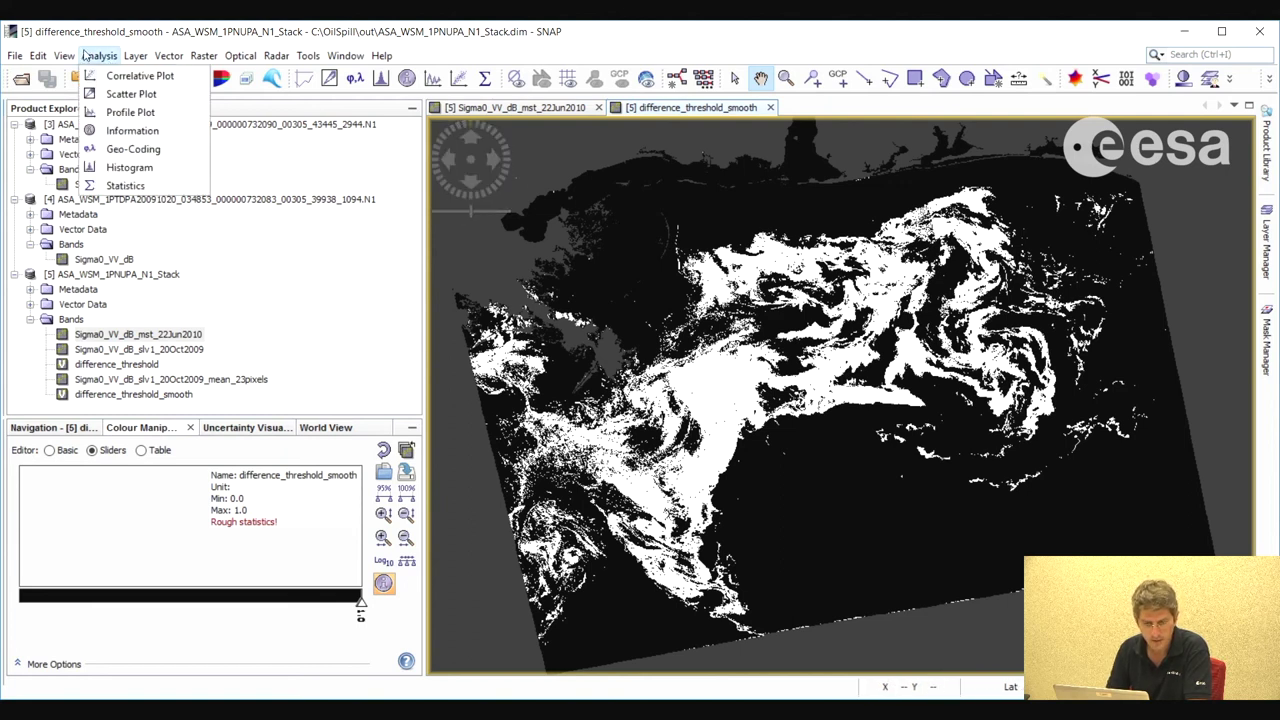
{"action": "left_click", "coordinate": [132, 168]}
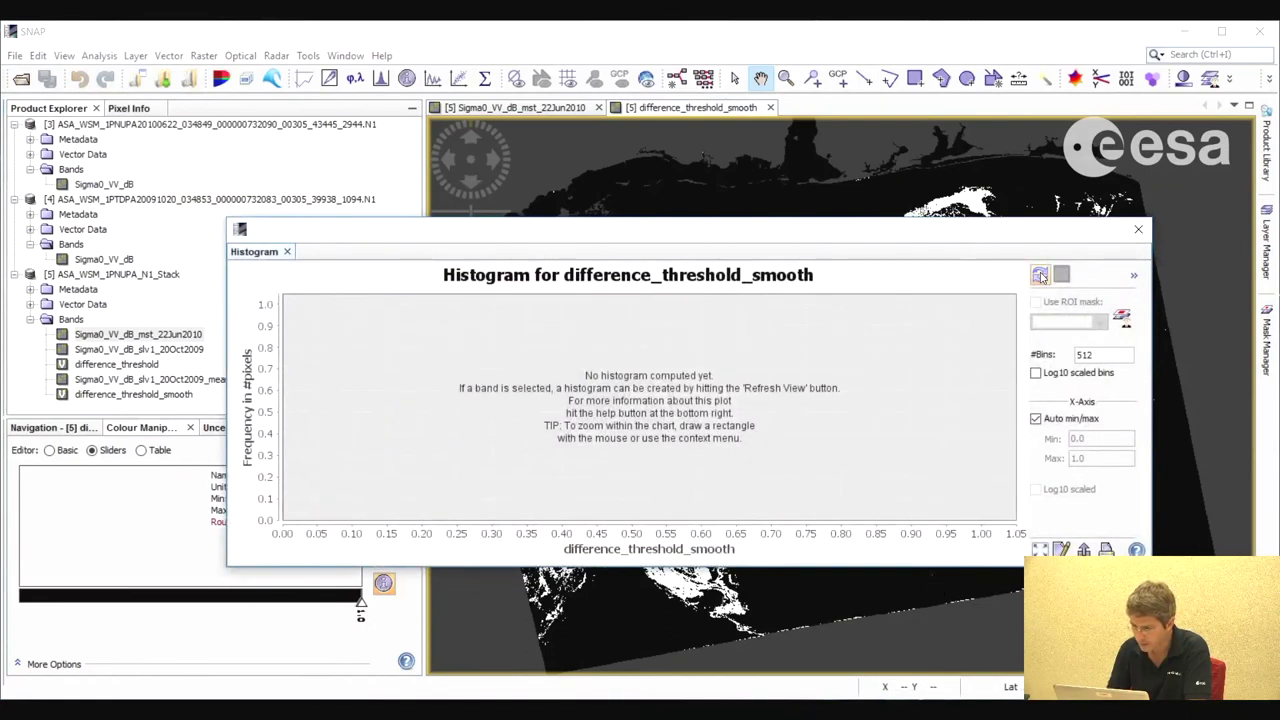
{"action": "left_click", "coordinate": [1040, 276]}
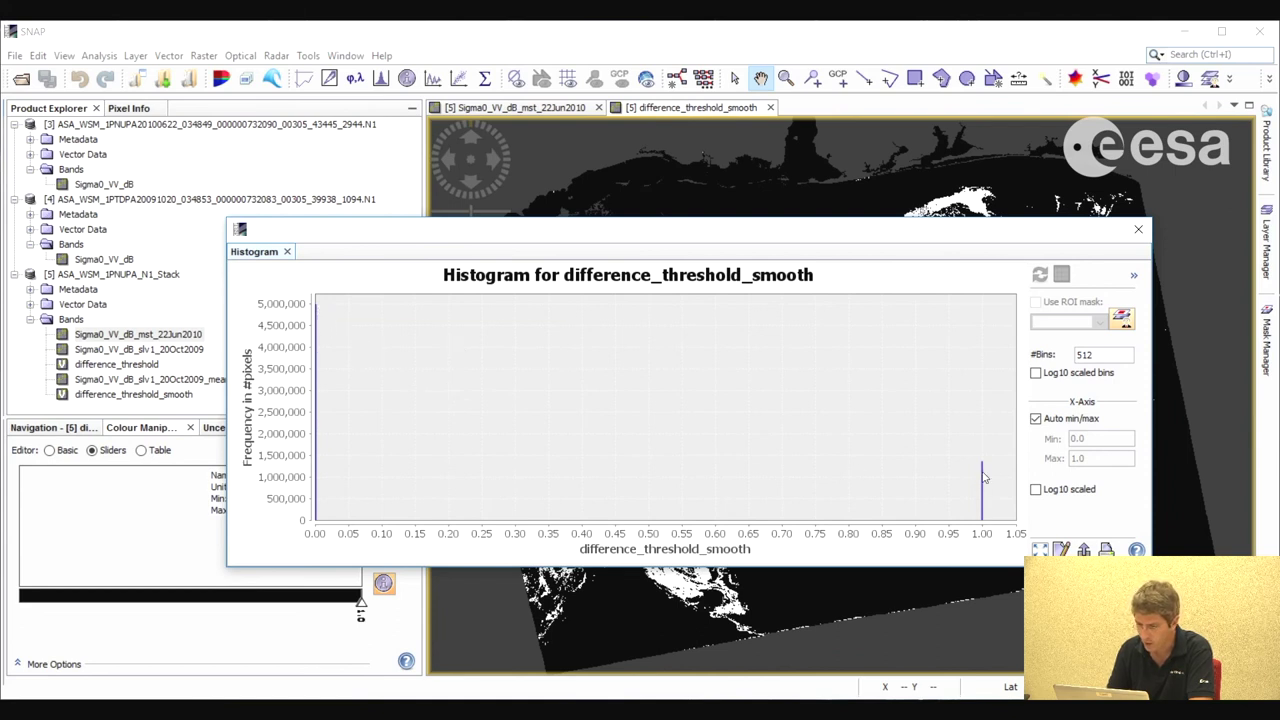
Examine the top of the histogram bar at value 1 to read its pixel count, and close the histogram
{"action": "left_click_drag", "start_coordinate": [930, 240], "coordinate": [895, 249]}
{"action": "left_click_drag", "start_coordinate": [970, 444], "coordinate": [1000, 472]}
{"action": "left_click_drag", "start_coordinate": [562, 347], "coordinate": [664, 398]}
{"action": "left_click_drag", "start_coordinate": [471, 333], "coordinate": [614, 422]}
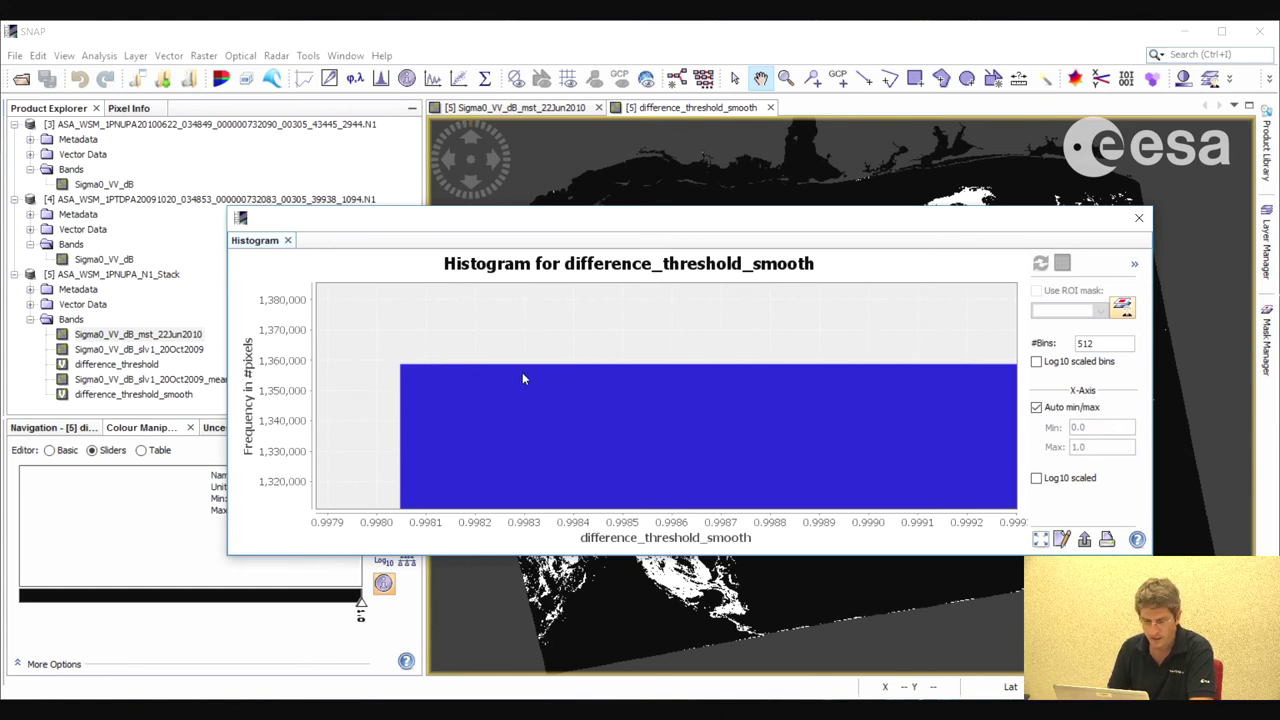
{"action": "mouse_move", "coordinate": [522, 376]}
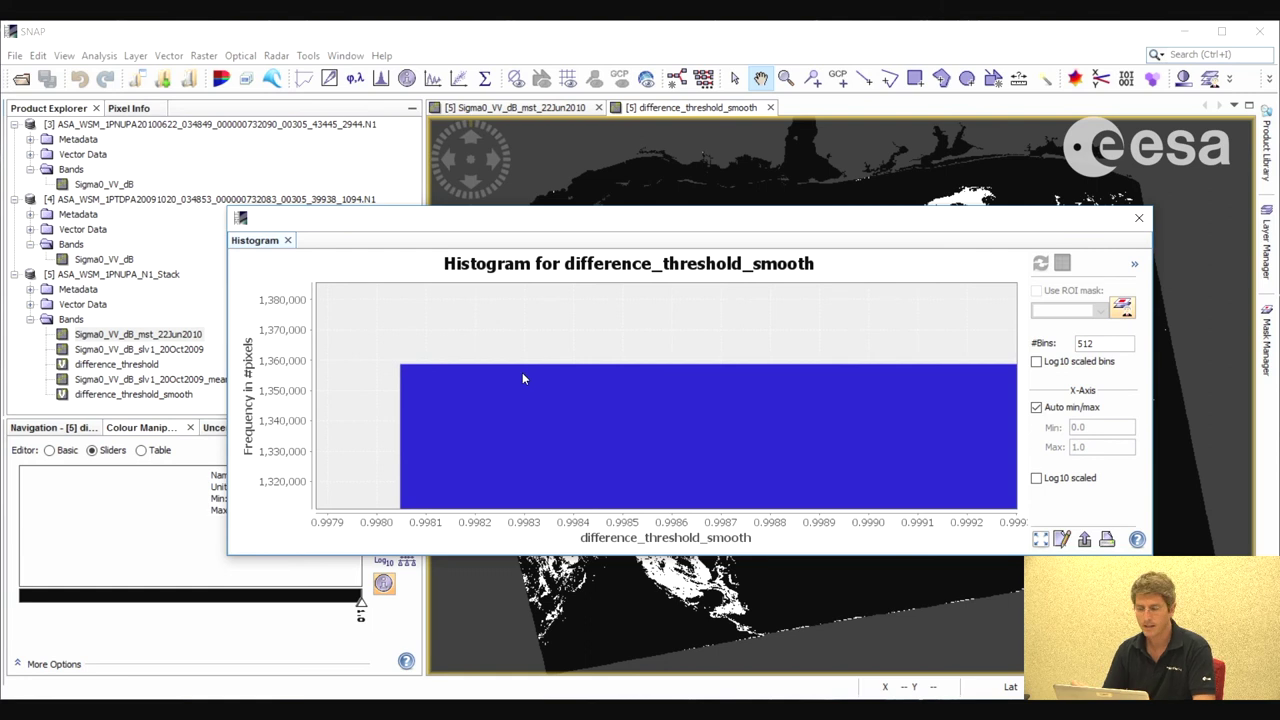
{"action": "left_click", "coordinate": [1139, 218]}
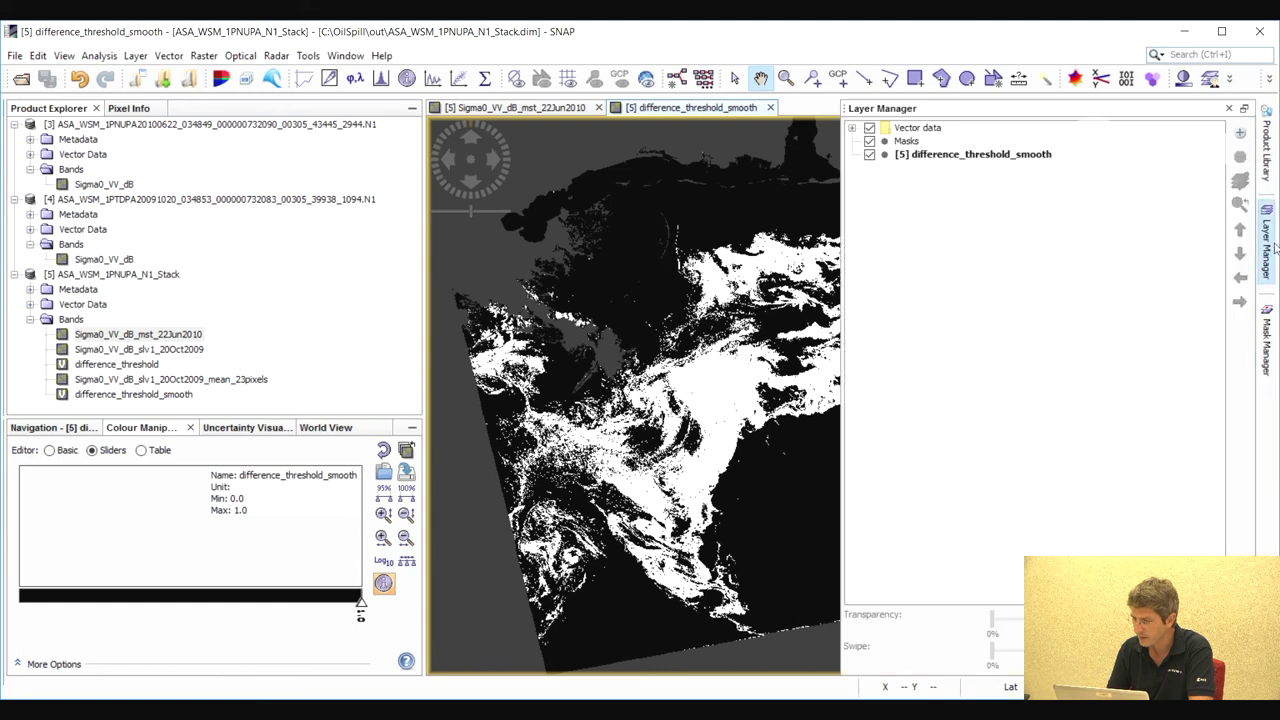
Create a logical band maths mask with the expression difference_threshold_smooth > 0
{"action": "left_click", "coordinate": [1268, 340]}
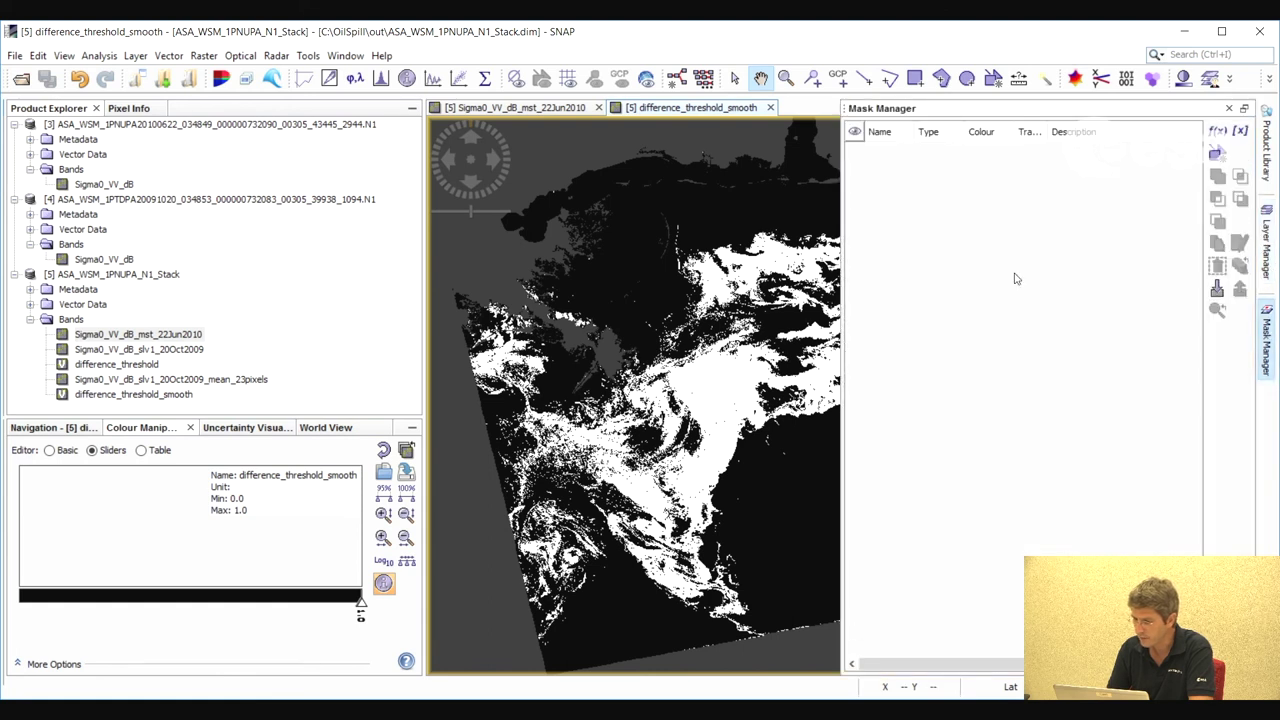
{"action": "left_click", "coordinate": [1217, 132]}
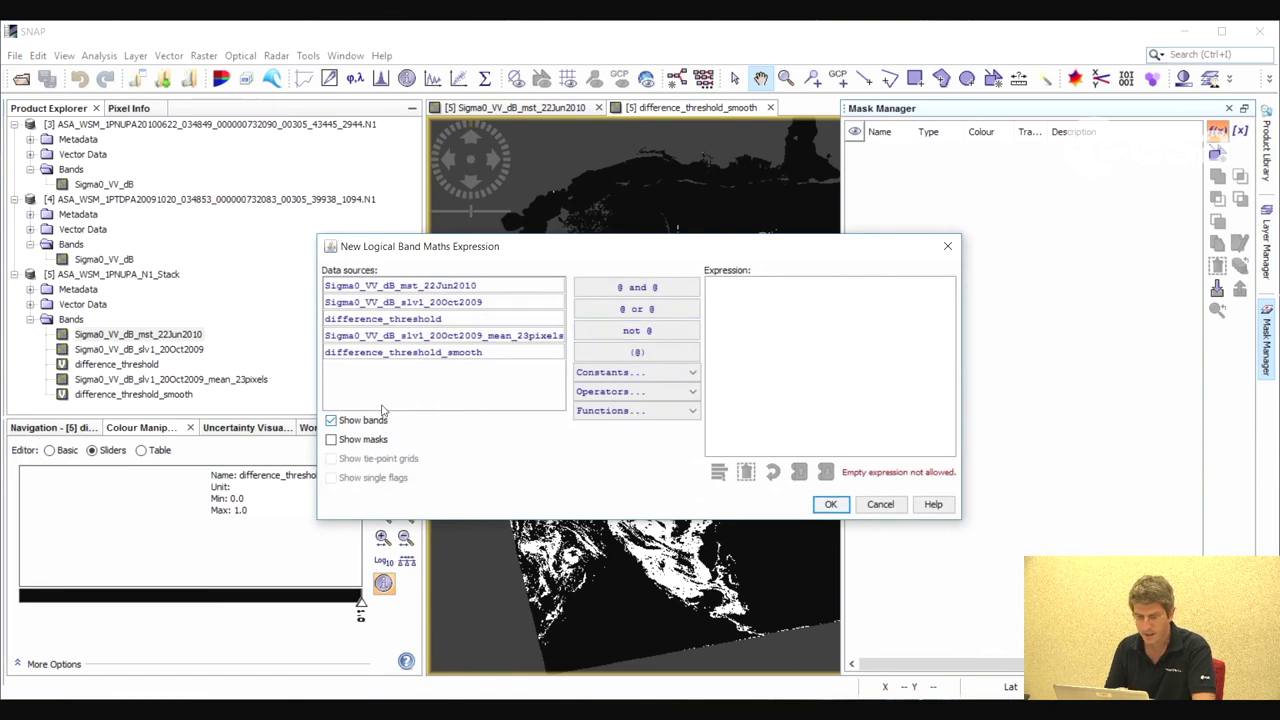
{"action": "double_click", "coordinate": [460, 353]}
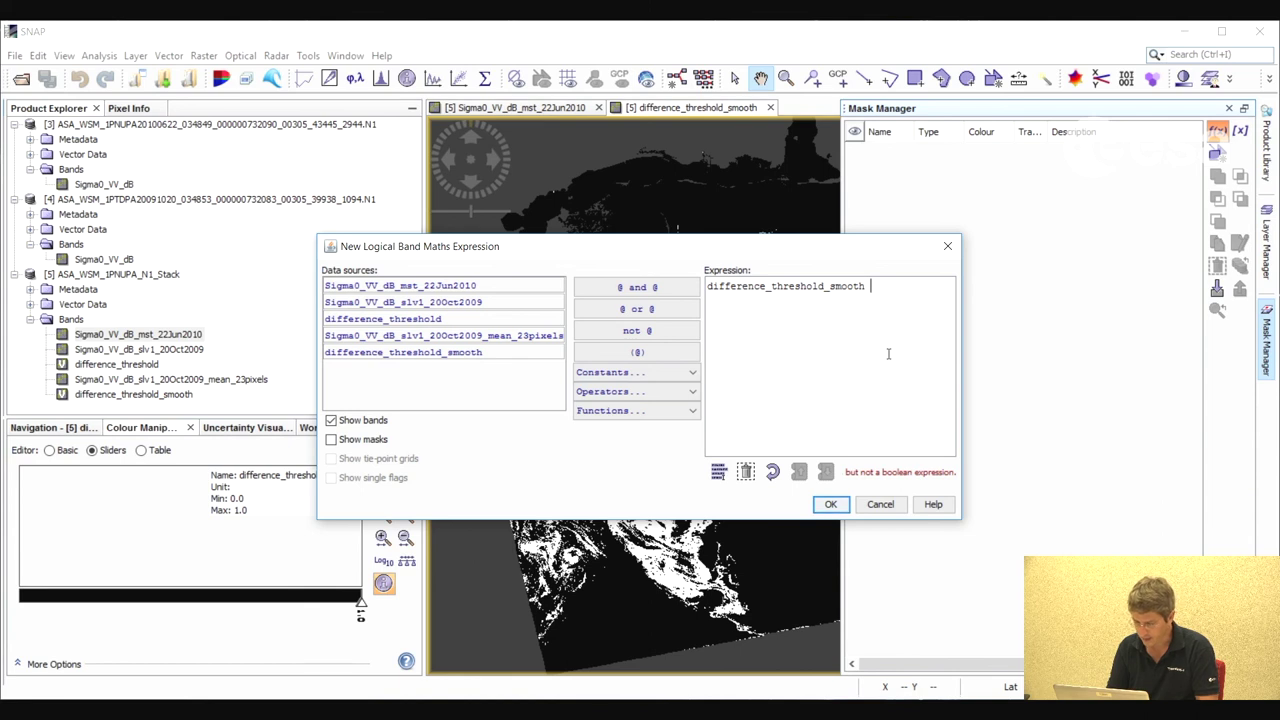
{"action": "type", "text": "> 0"}
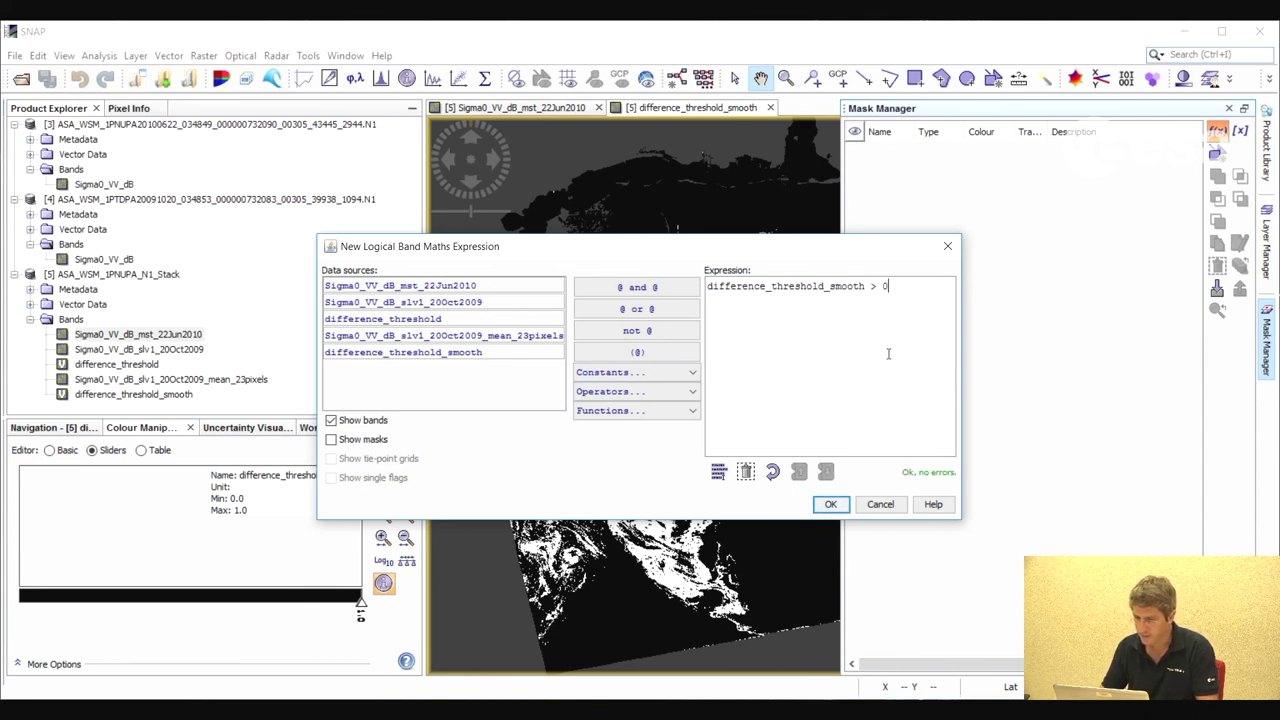
{"action": "left_click", "coordinate": [830, 505]}
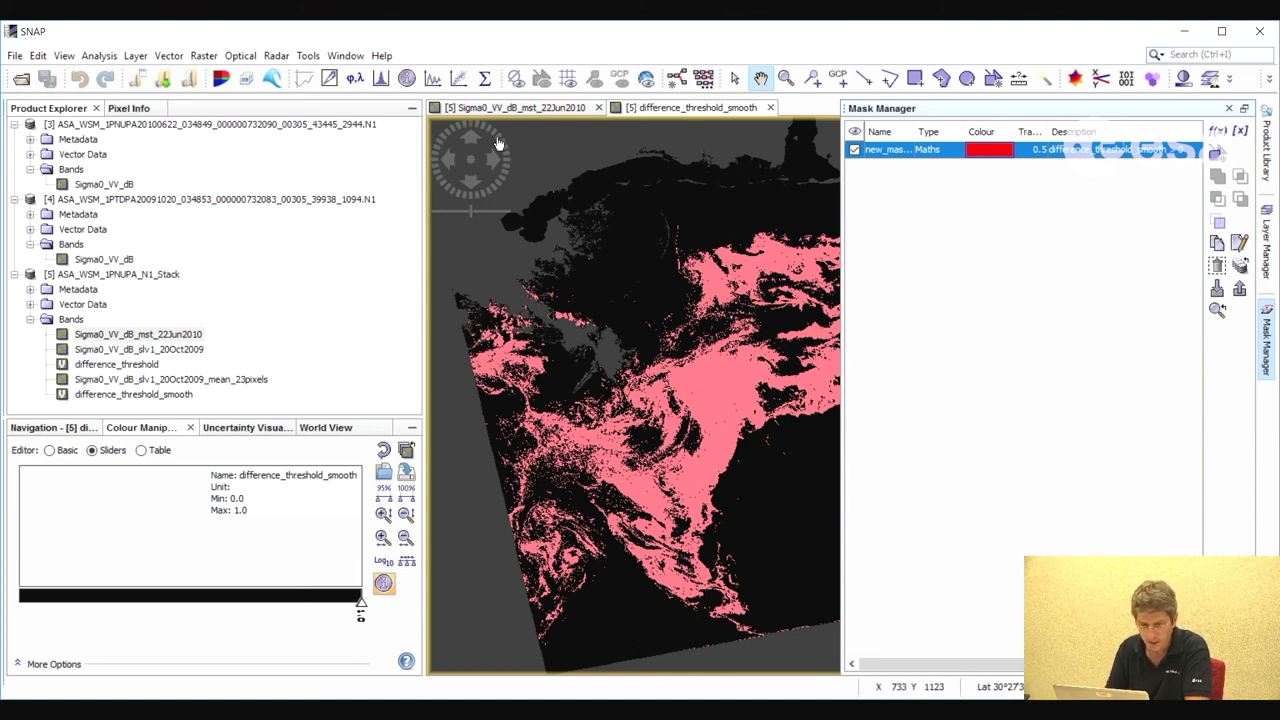
Compute the statistics of the difference_threshold_smooth band, keeping the statistics window clear of the band list
{"action": "left_click", "coordinate": [84, 54]}
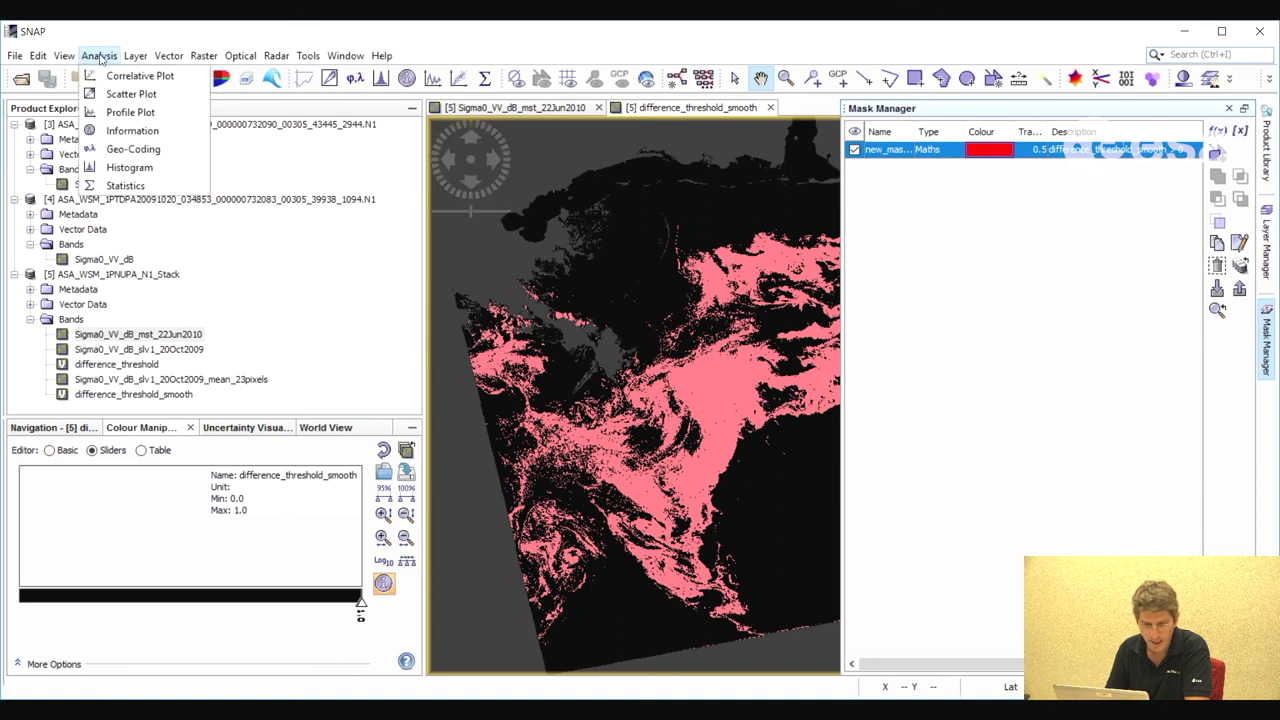
{"action": "left_click", "coordinate": [128, 187]}
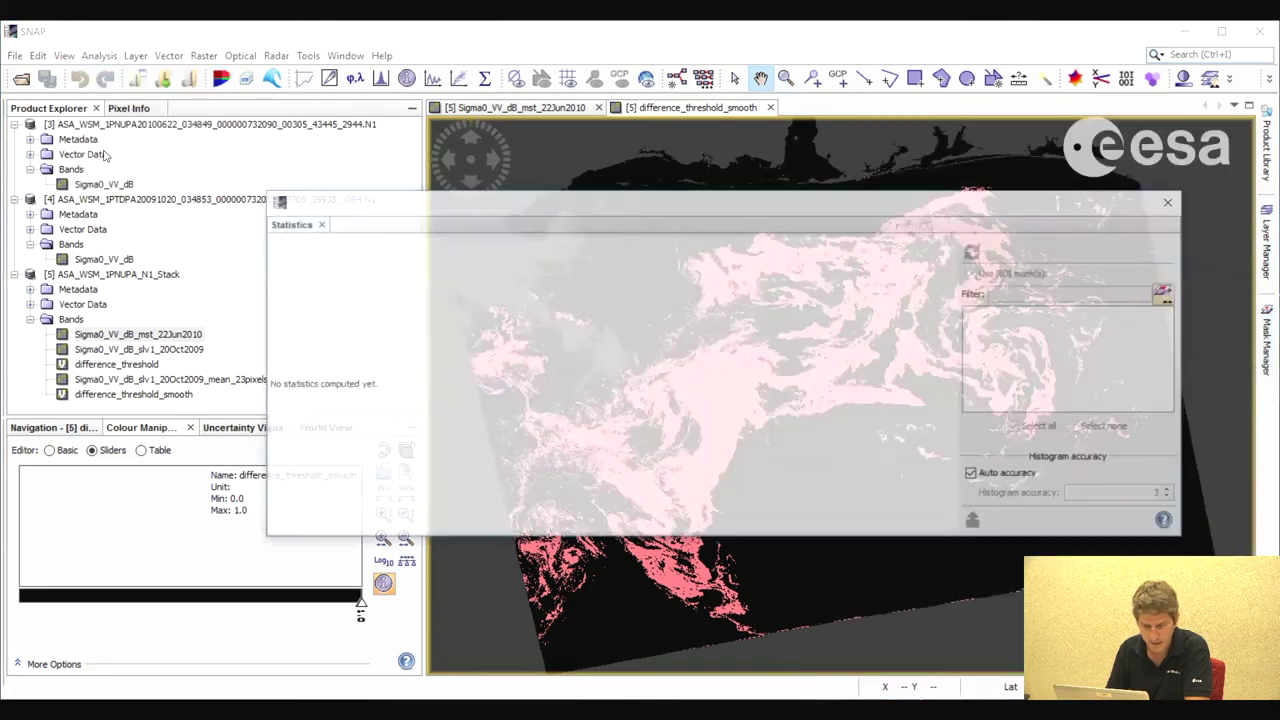
{"action": "left_click_drag", "start_coordinate": [526, 212], "coordinate": [602, 209]}
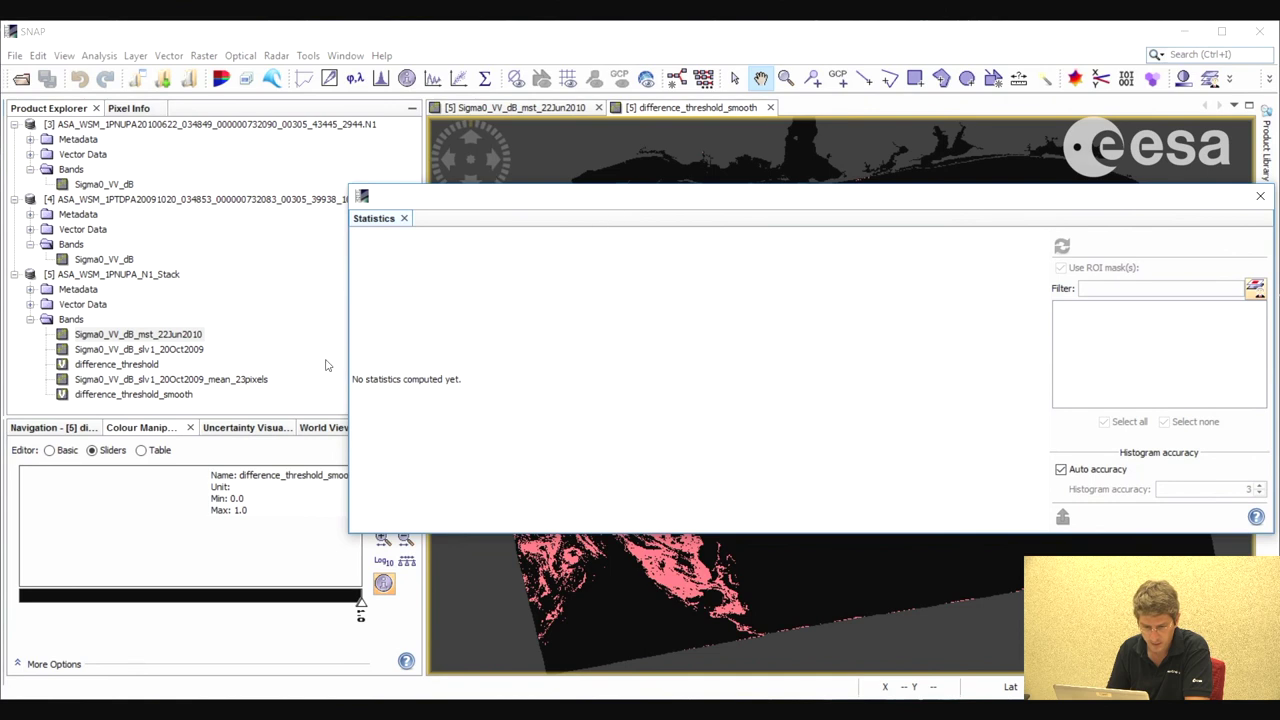
{"action": "left_click", "coordinate": [176, 396]}
{"action": "left_click_drag", "start_coordinate": [836, 208], "coordinate": [738, 204]}
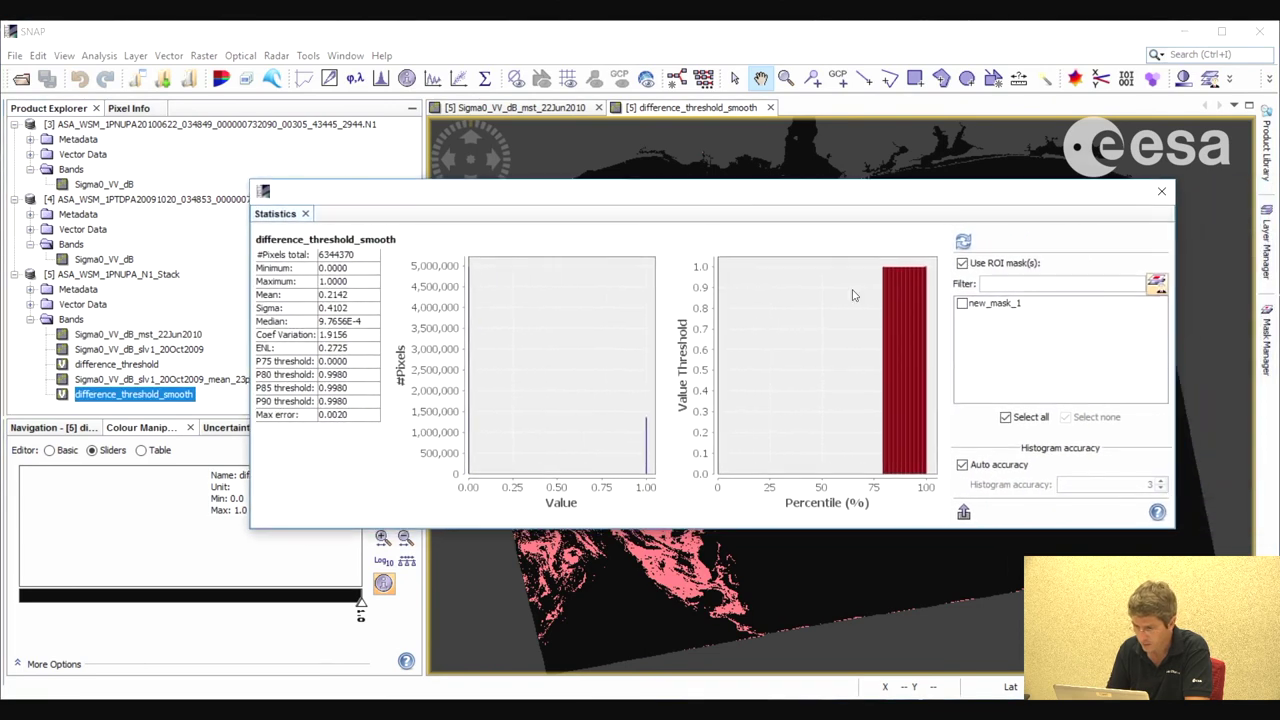
Restrict the difference_threshold_smooth statistics to the ROI mask new_mask_1 and recompute them
{"action": "left_click", "coordinate": [962, 304]}
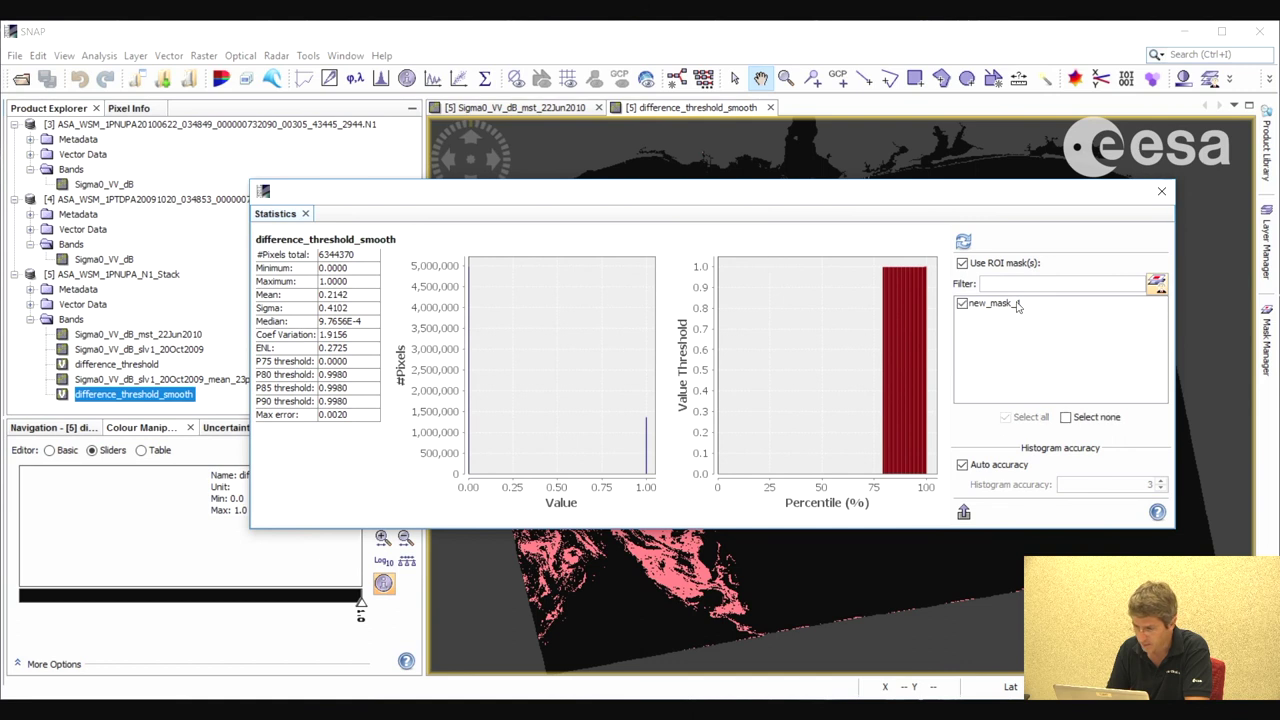
{"action": "left_click", "coordinate": [1043, 244]}
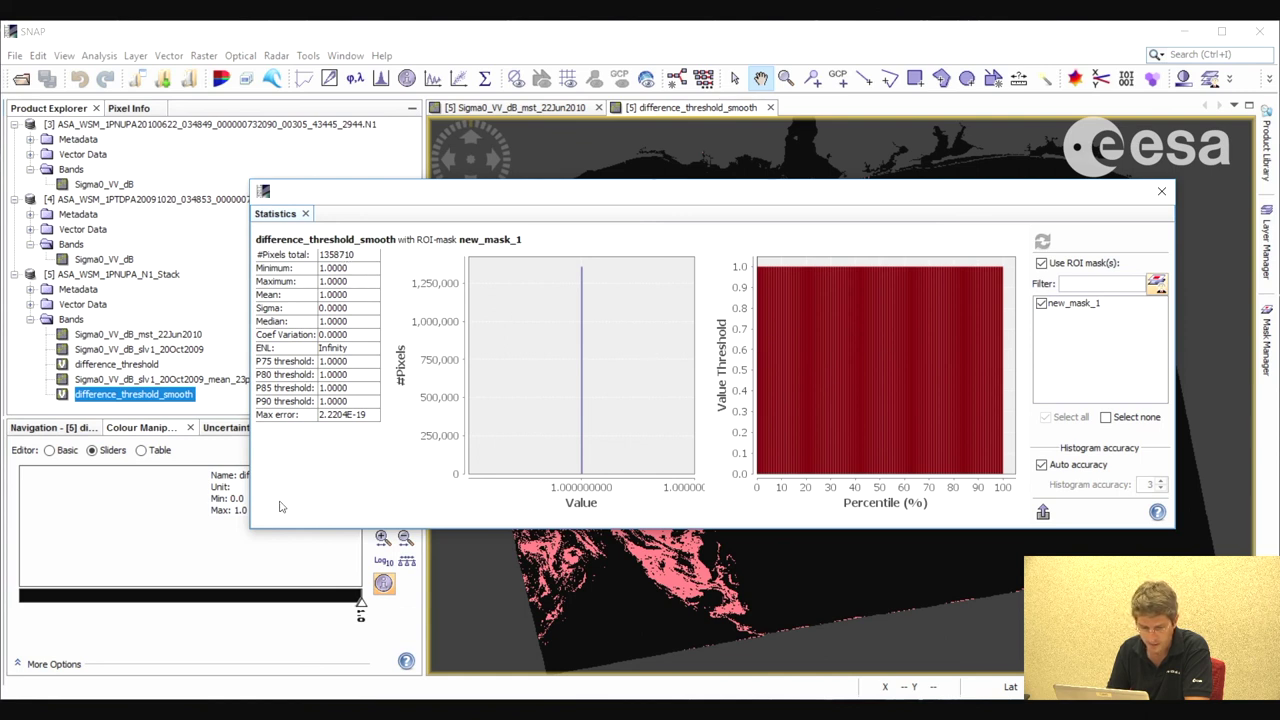
Switch to the Windows Calculator and square the 150 m pixel size to get the area of one pixel
{"action": "key", "text": "super"}
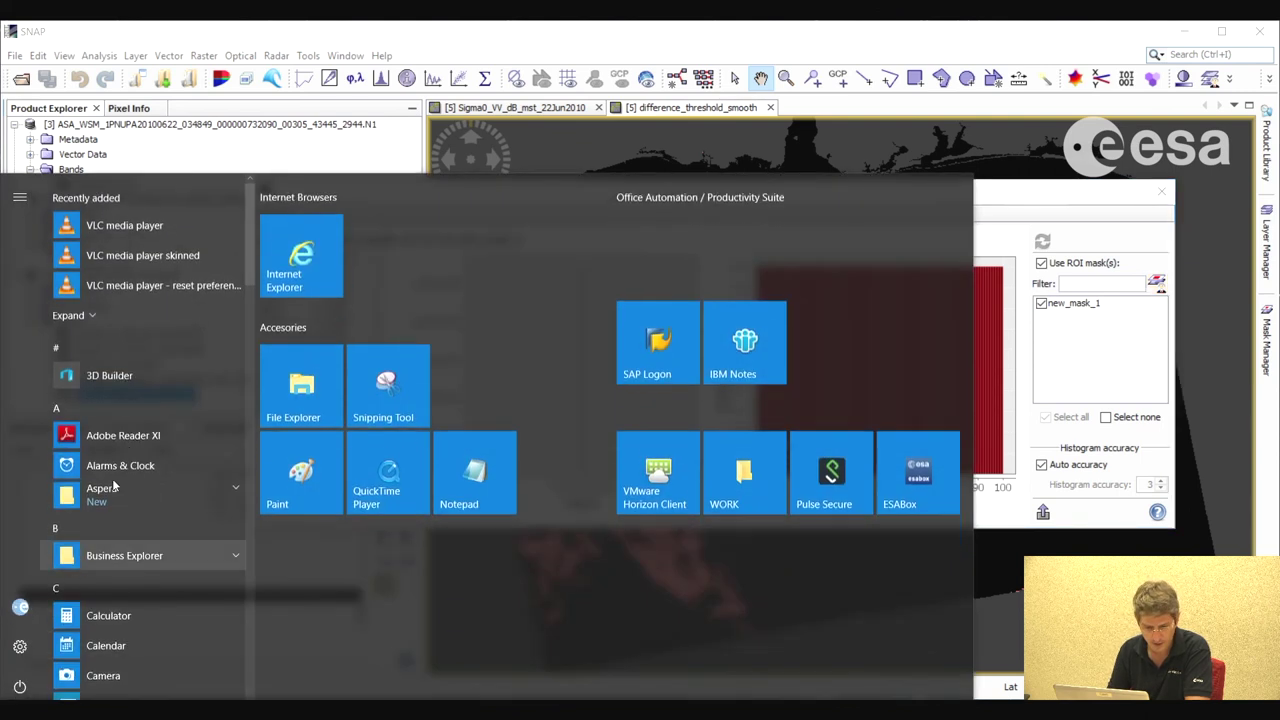
{"action": "left_click", "coordinate": [105, 614]}
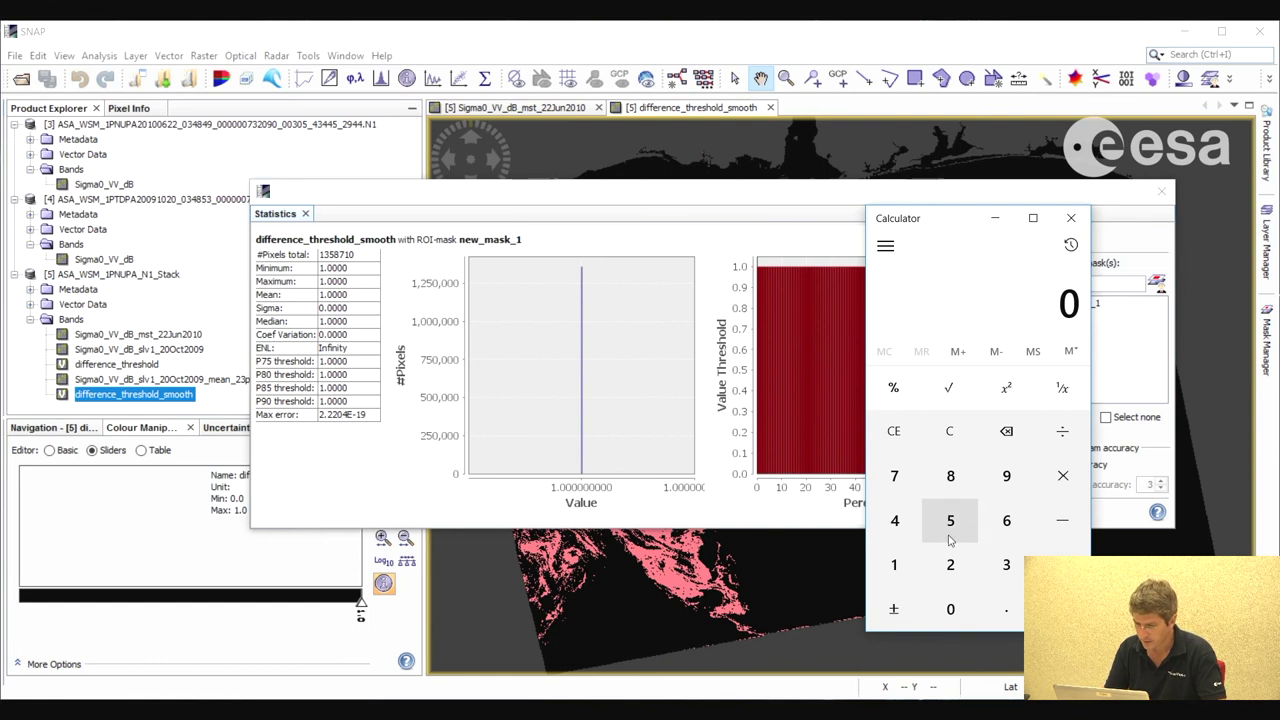
{"action": "left_click", "coordinate": [901, 565]}
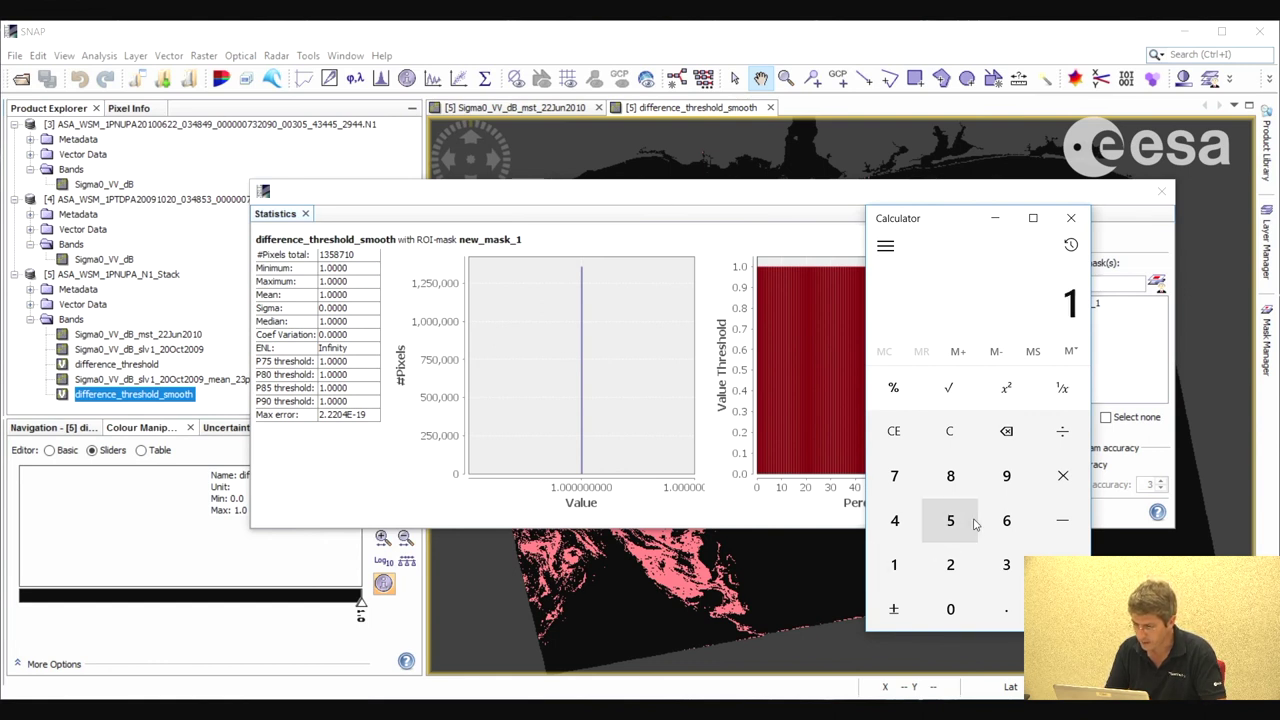
{"action": "left_click", "coordinate": [949, 522]}
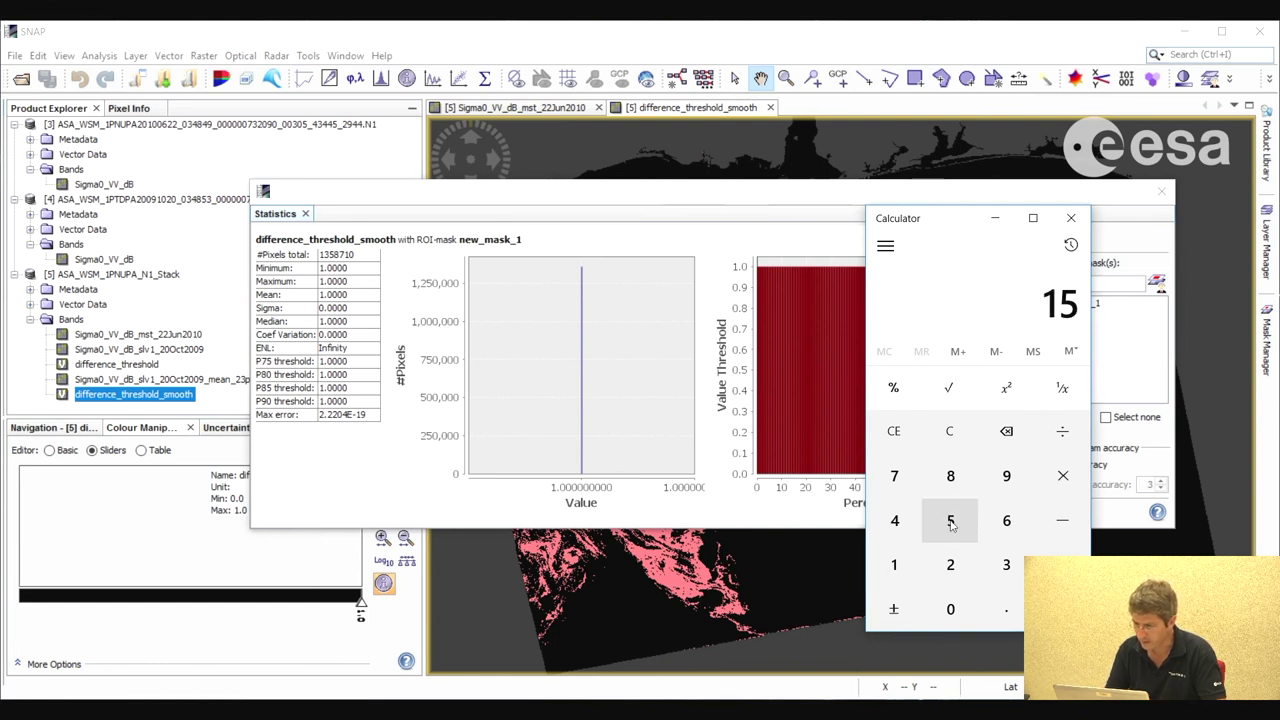
{"action": "left_click", "coordinate": [953, 612]}
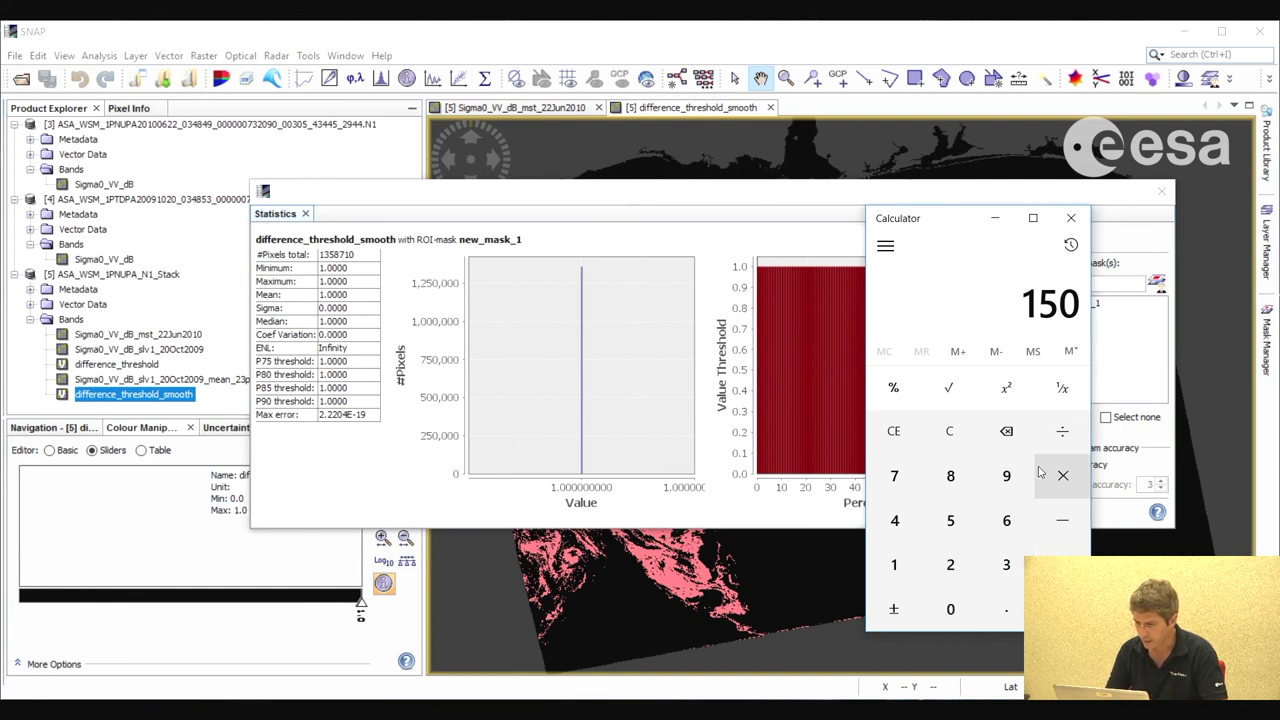
{"action": "left_click", "coordinate": [1008, 392]}
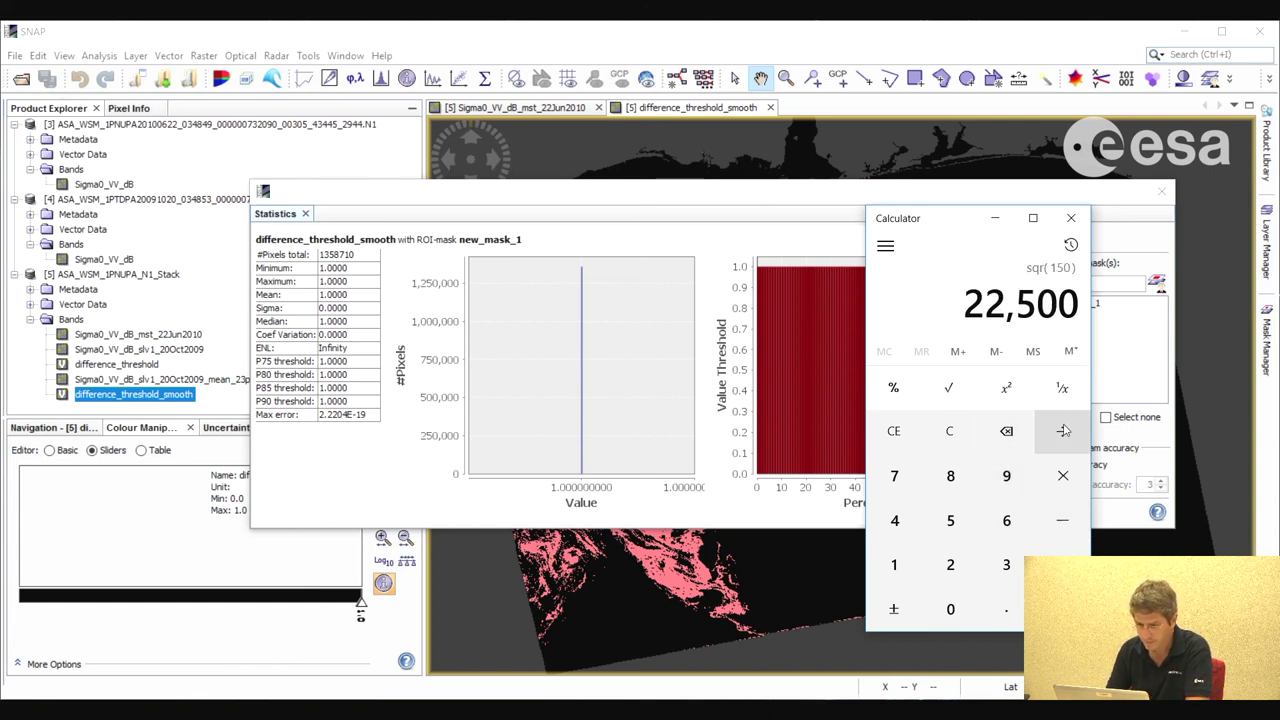
Multiply the squared pixel size by the masked pixel count of 1,358,710 to calculate the total spill area
{"action": "left_click", "coordinate": [1062, 478]}
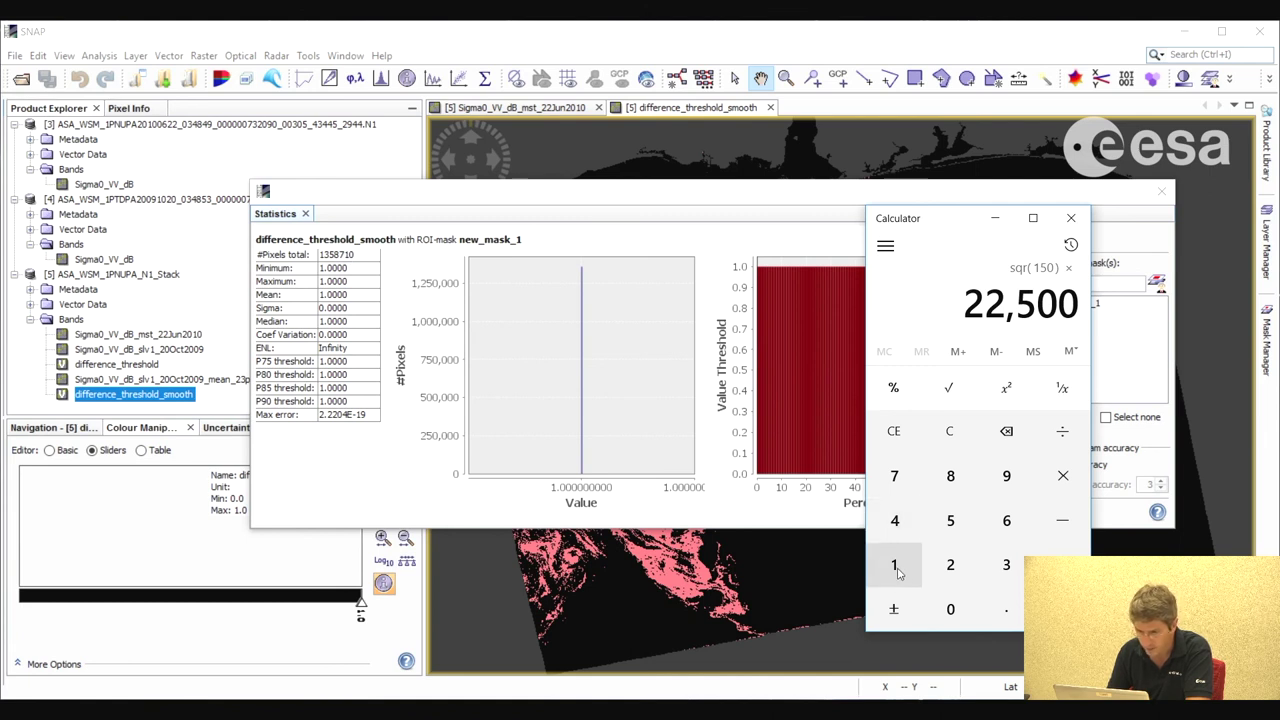
{"action": "left_click", "coordinate": [897, 568]}
{"action": "left_click", "coordinate": [1006, 565]}
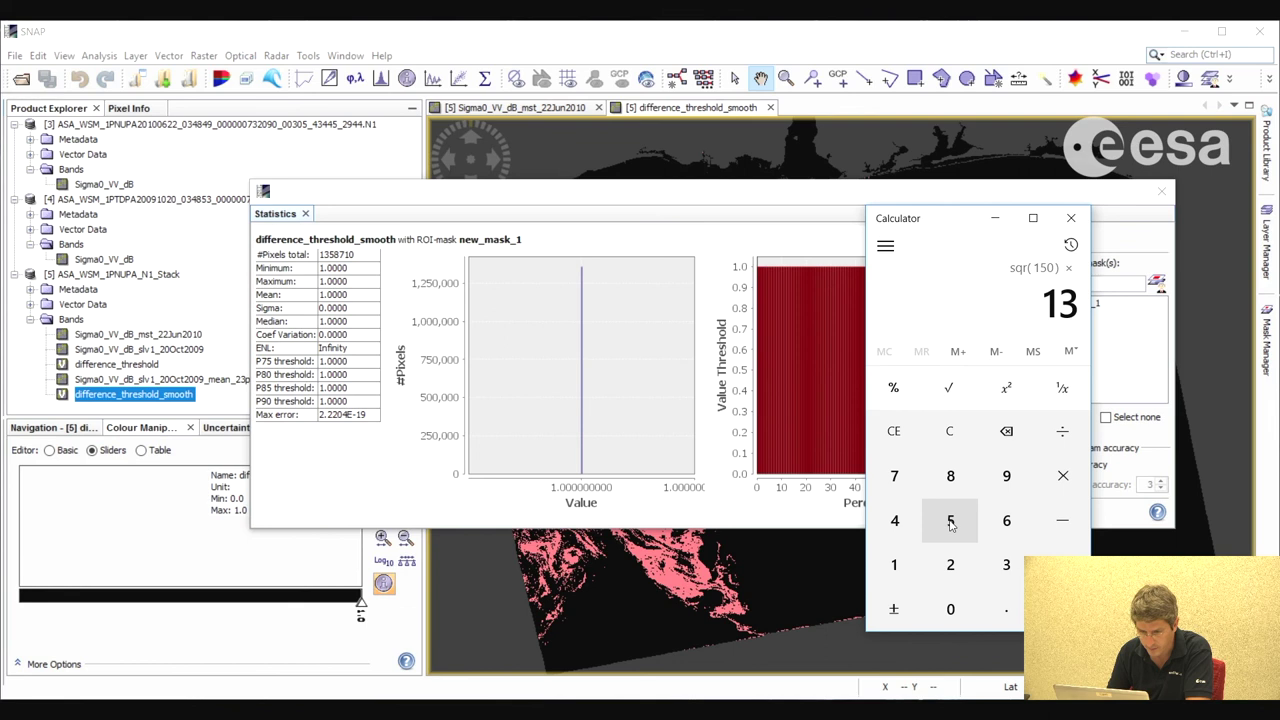
{"action": "left_click", "coordinate": [951, 525]}
{"action": "left_click", "coordinate": [941, 488]}
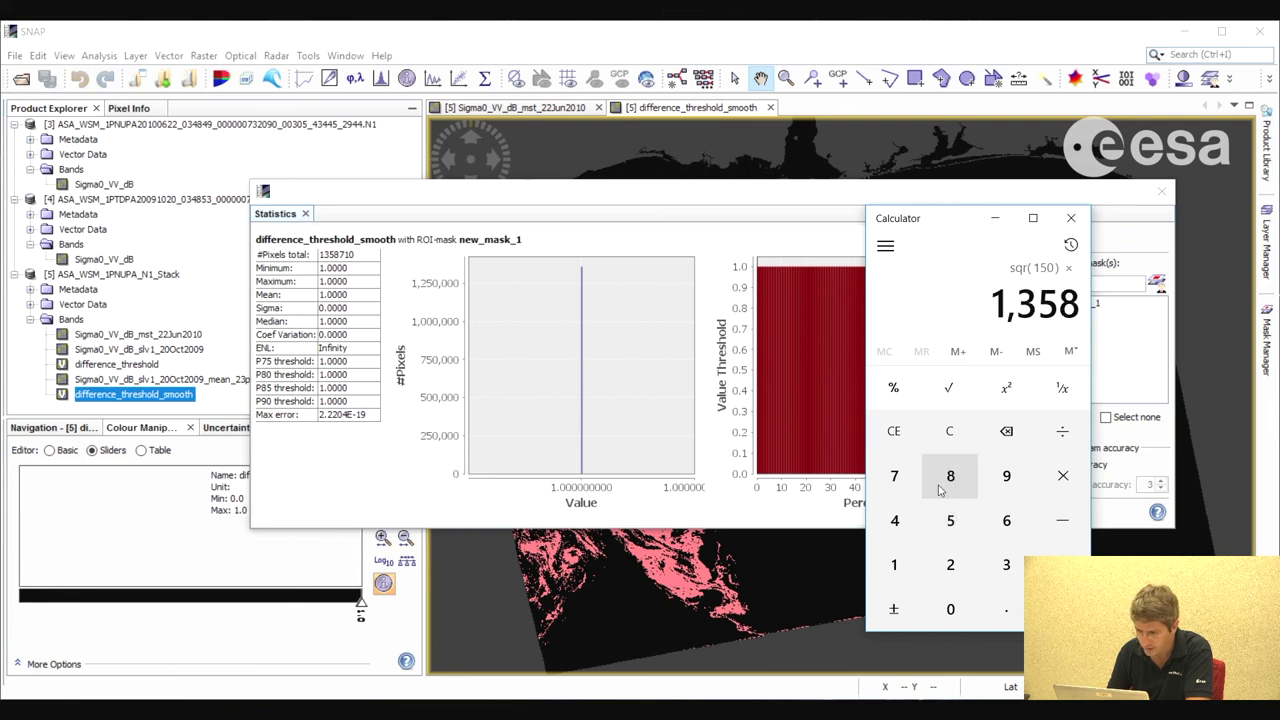
{"action": "left_click", "coordinate": [894, 478]}
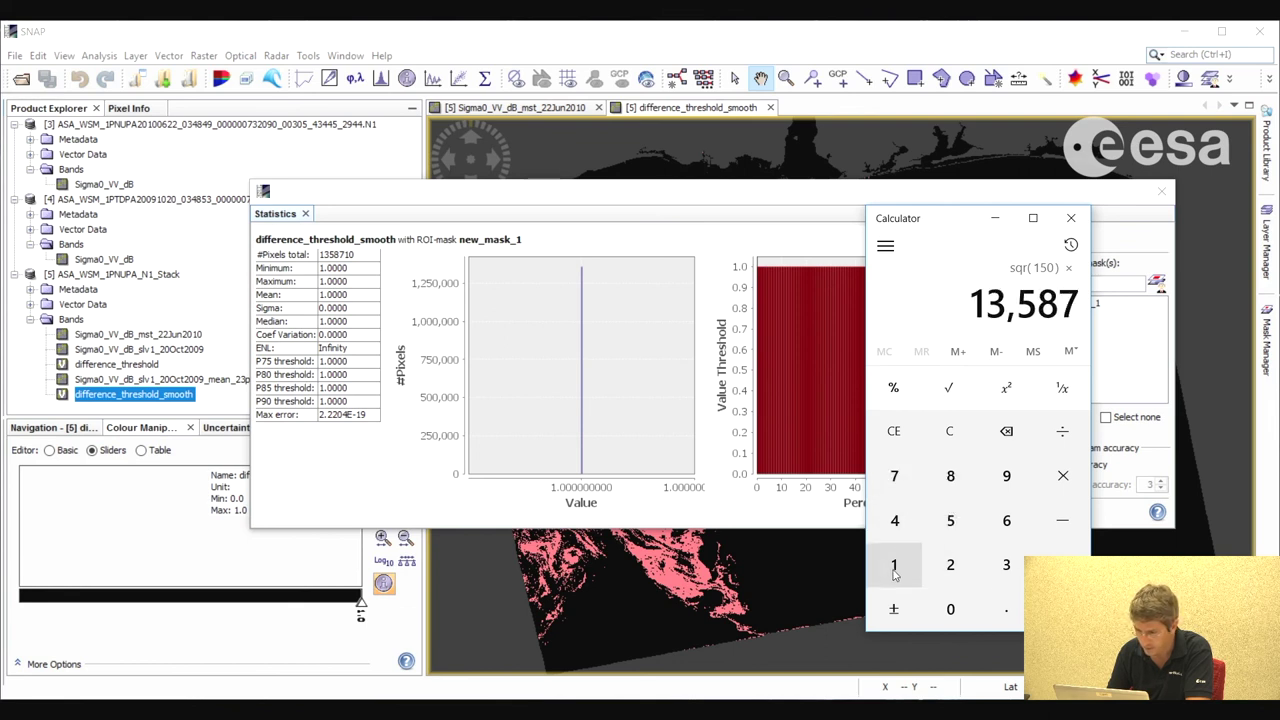
{"action": "left_click", "coordinate": [894, 567]}
{"action": "left_click", "coordinate": [948, 608]}
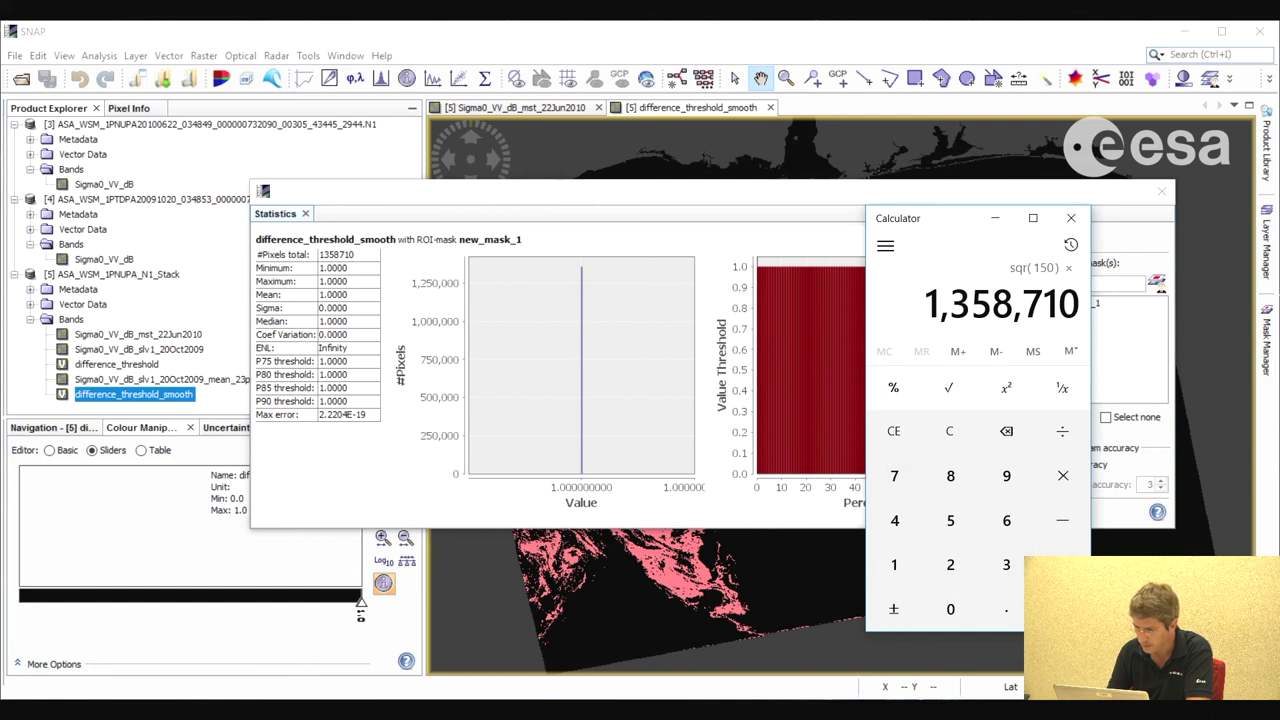
{"action": "left_click", "coordinate": [1062, 609]}
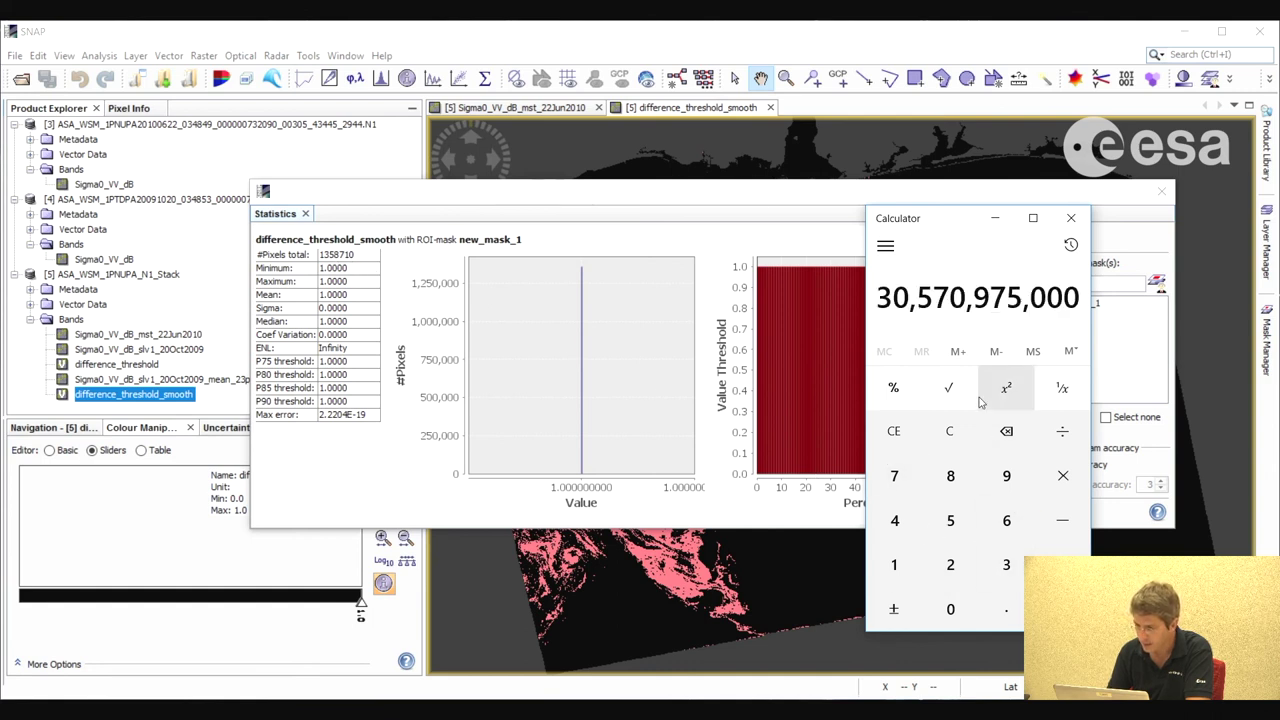